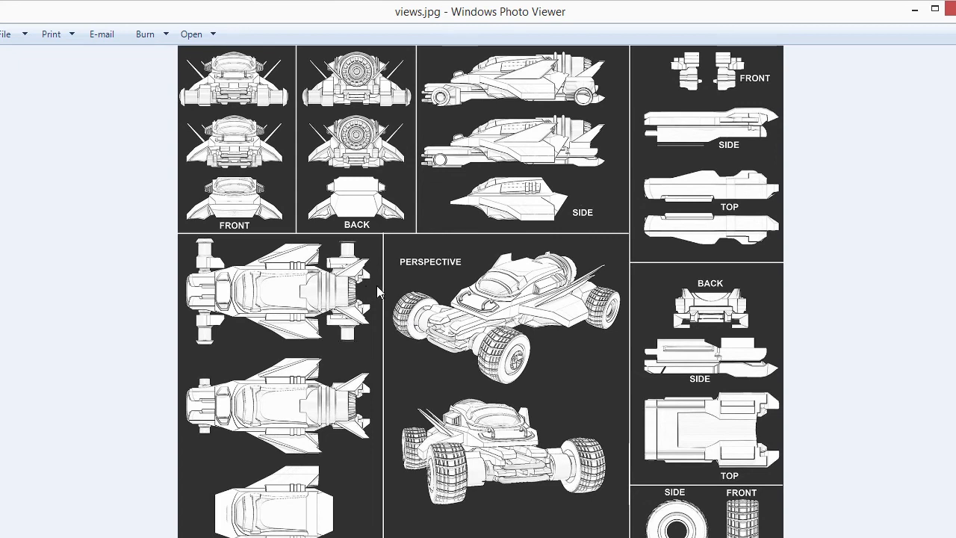
# Examine the vehicle's orthographic and perspective line-art reference views.
pyautogui.scroll(3, 376, 285)
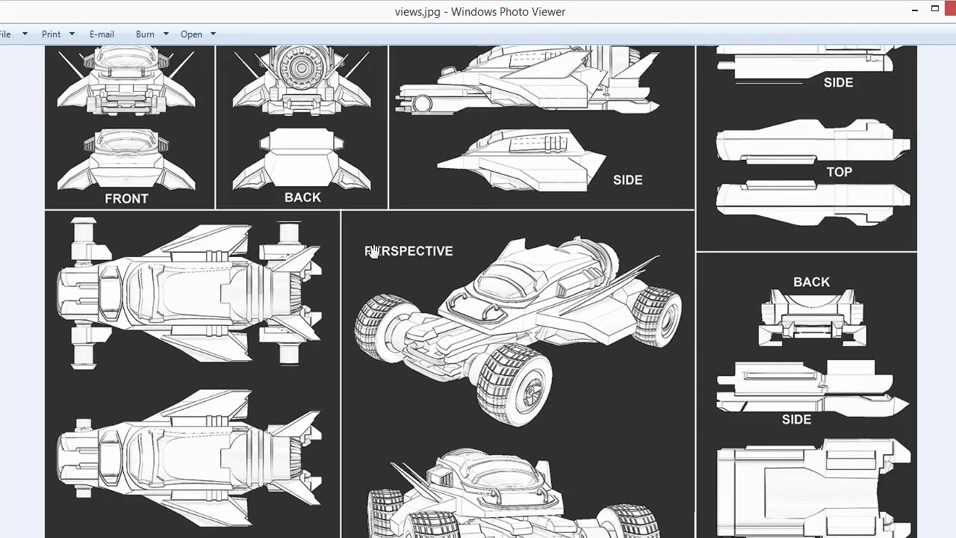
pyautogui.moveTo(347, 195); pyautogui.dragTo(336, 115)
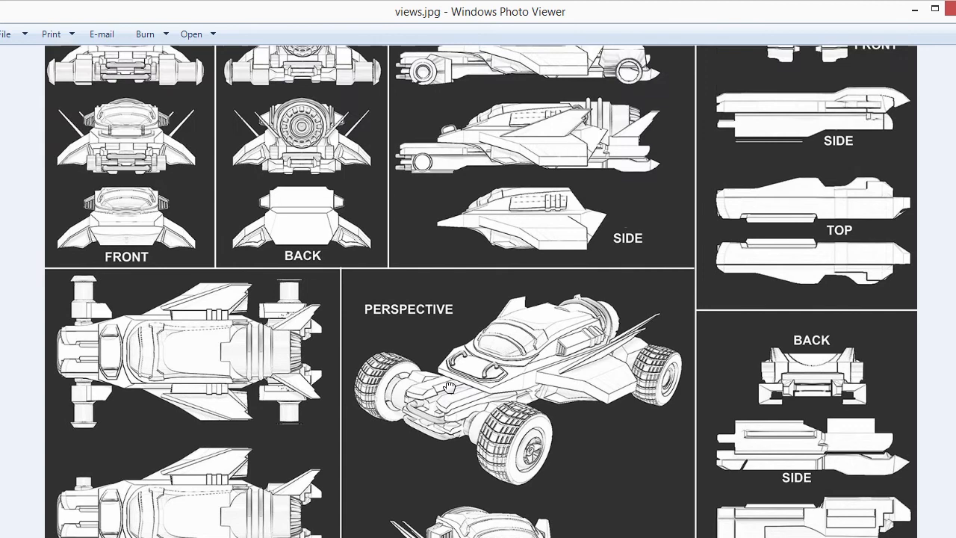
pyautogui.moveTo(283, 128); pyautogui.dragTo(262, 313)
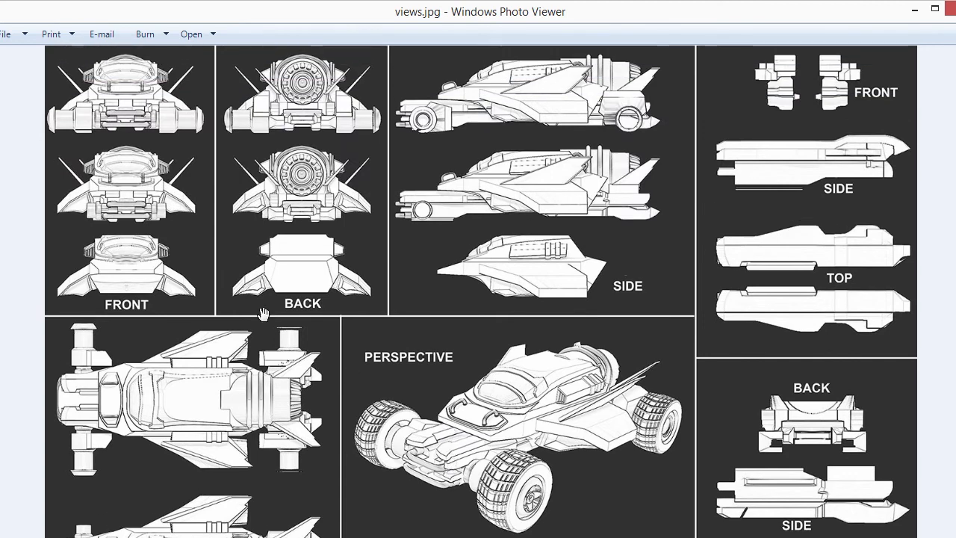
pyautogui.scroll(1, 153, 171)
pyautogui.scroll(1, 150, 164)
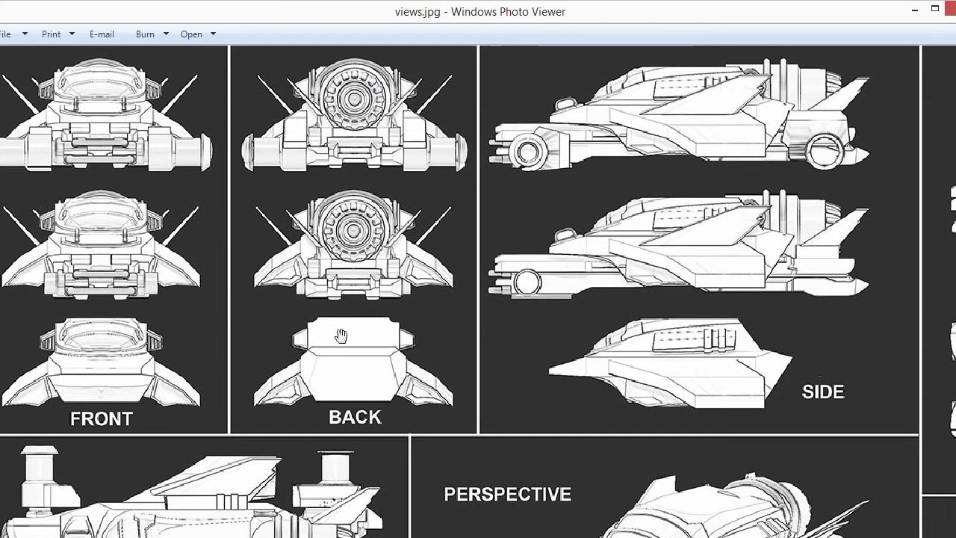
pyautogui.moveTo(608, 325); pyautogui.dragTo(422, 321)
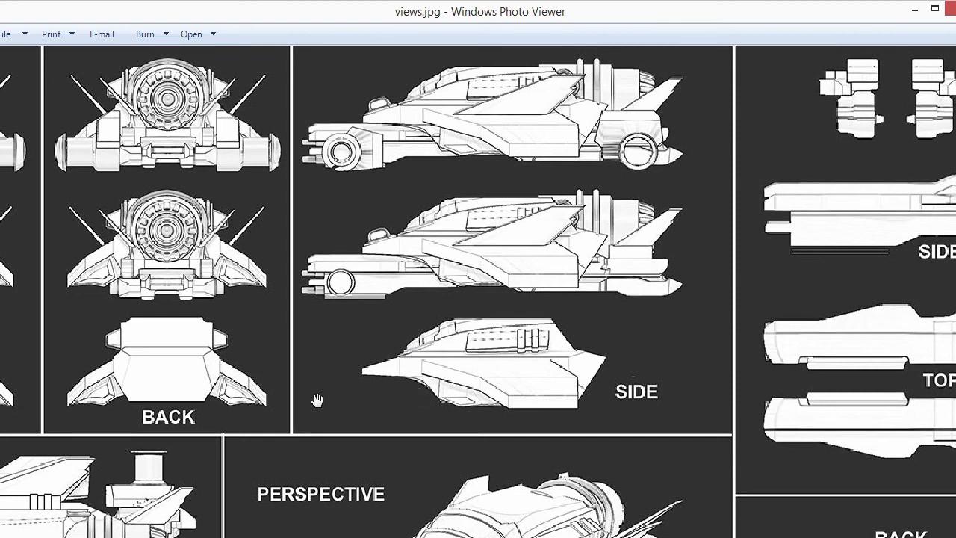
pyautogui.moveTo(317, 401); pyautogui.dragTo(809, 188)
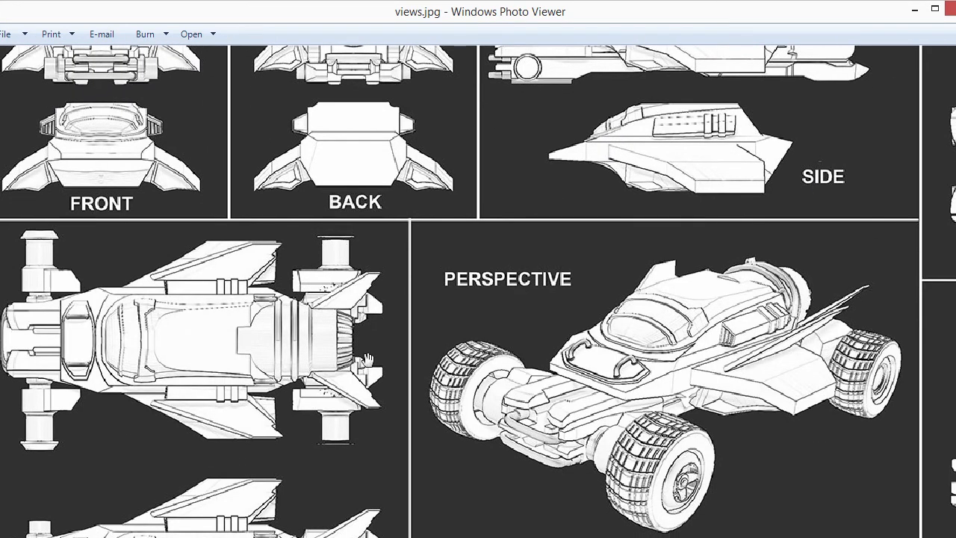
pyautogui.moveTo(358, 395); pyautogui.dragTo(369, 254)
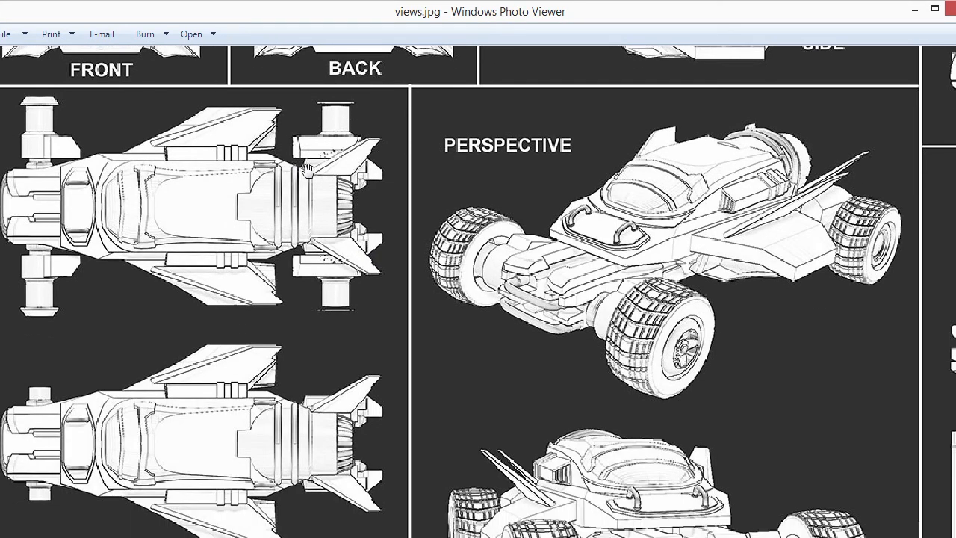
pyautogui.moveTo(174, 203); pyautogui.dragTo(196, 48)
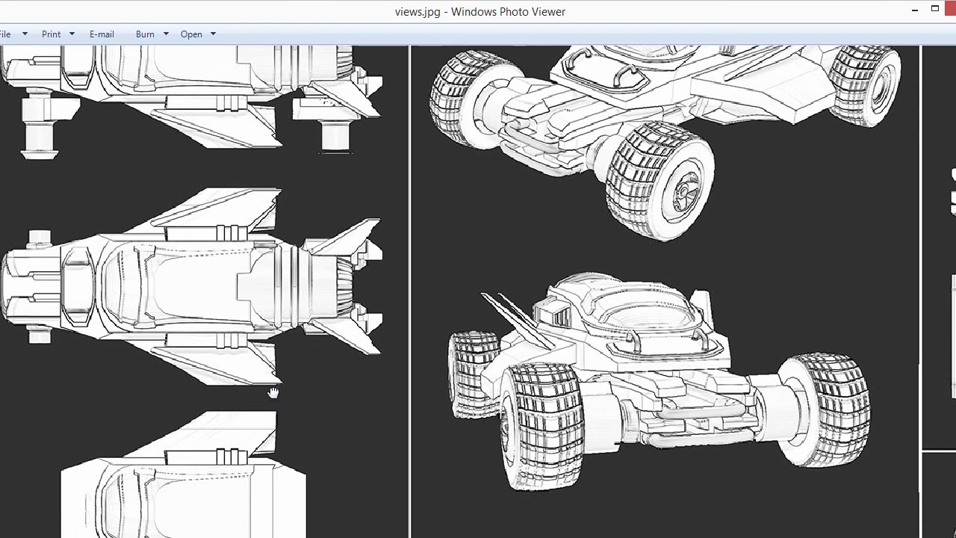
pyautogui.moveTo(273, 393); pyautogui.dragTo(278, 336)
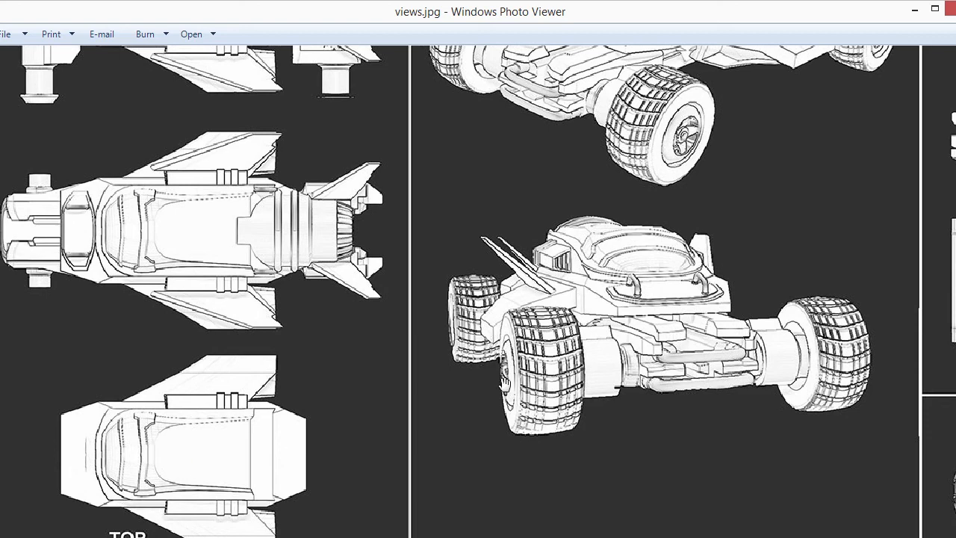
pyautogui.moveTo(710, 318); pyautogui.dragTo(448, 355)
pyautogui.moveTo(444, 226); pyautogui.dragTo(430, 486)
pyautogui.moveTo(486, 278); pyautogui.dragTo(464, 416)
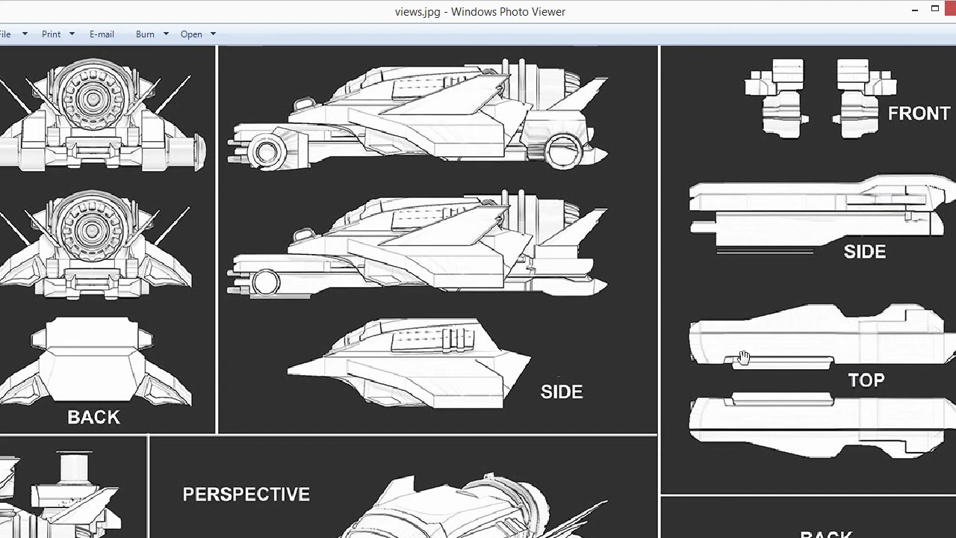
pyautogui.moveTo(874, 467); pyautogui.dragTo(751, 135)
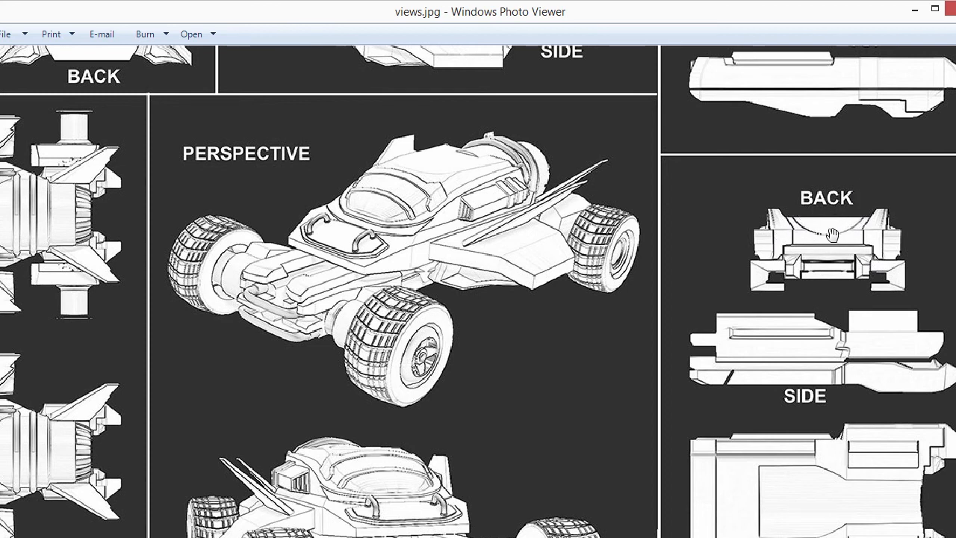
pyautogui.moveTo(773, 330); pyautogui.dragTo(889, 212)
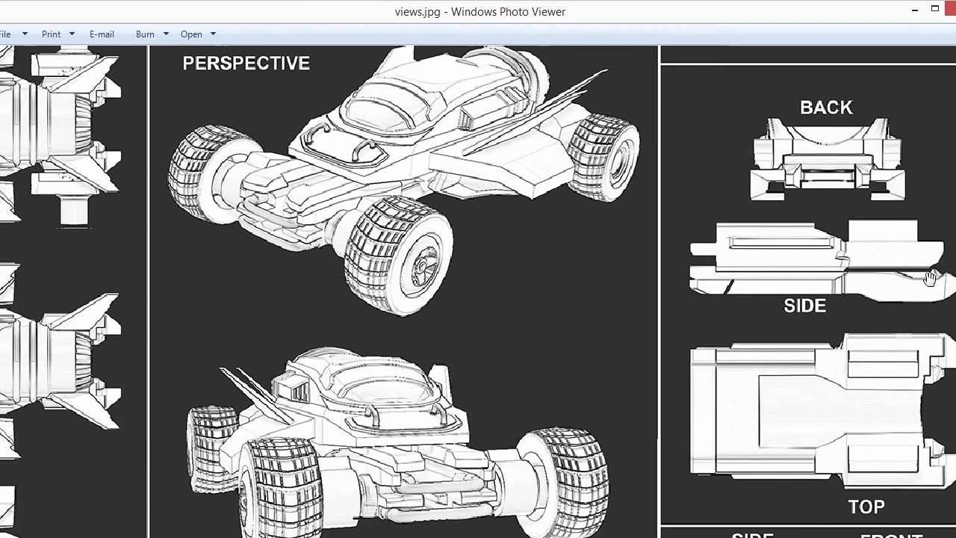
pyautogui.moveTo(822, 397); pyautogui.dragTo(888, 290)
pyautogui.moveTo(611, 260); pyautogui.dragTo(629, 410)
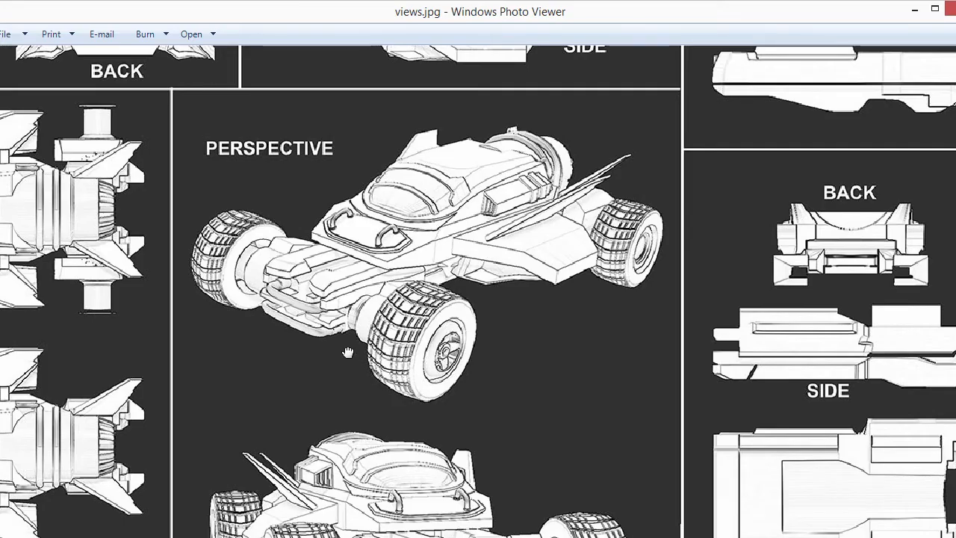
pyautogui.moveTo(368, 382); pyautogui.dragTo(368, 347)
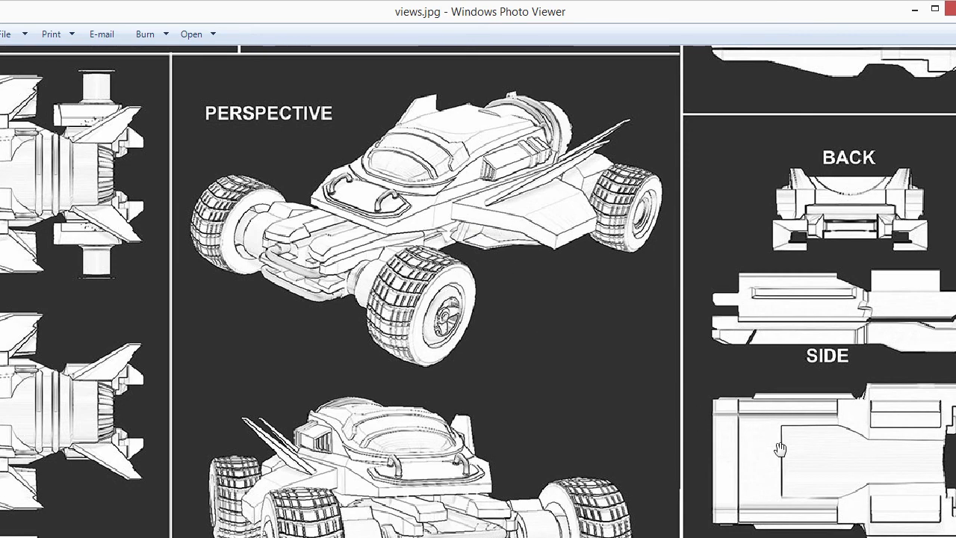
pyautogui.moveTo(781, 448); pyautogui.dragTo(762, 168)
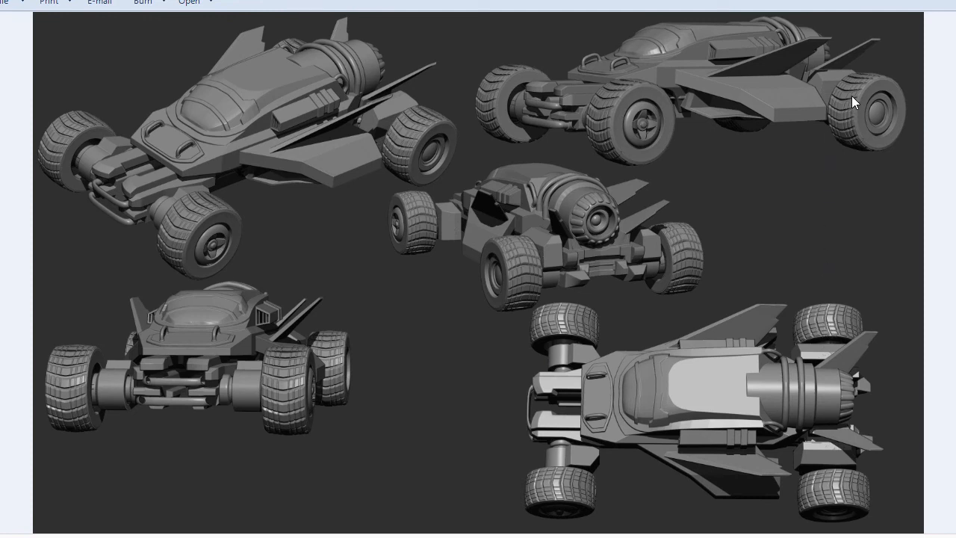
# Examine the shaded reference renders of the vehicle from several angles.
pyautogui.scroll(5, 816, 94)
pyautogui.moveTo(819, 172); pyautogui.dragTo(611, 253)
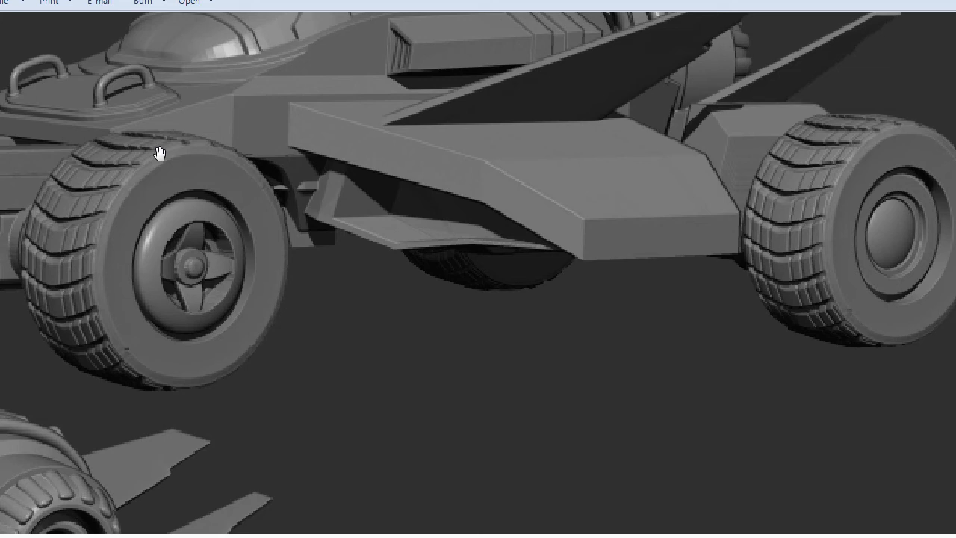
pyautogui.scroll(-5, 407, 262)
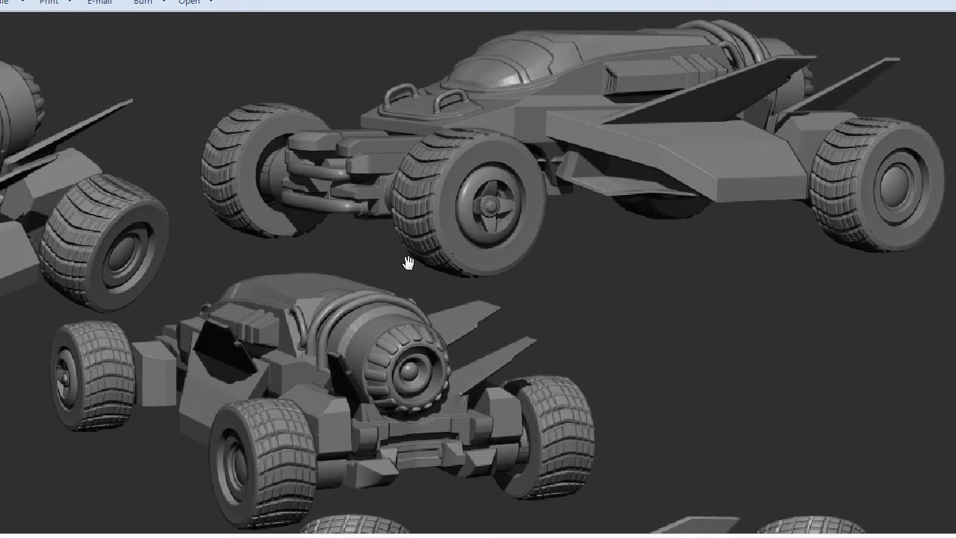
pyautogui.scroll(-2, 408, 262)
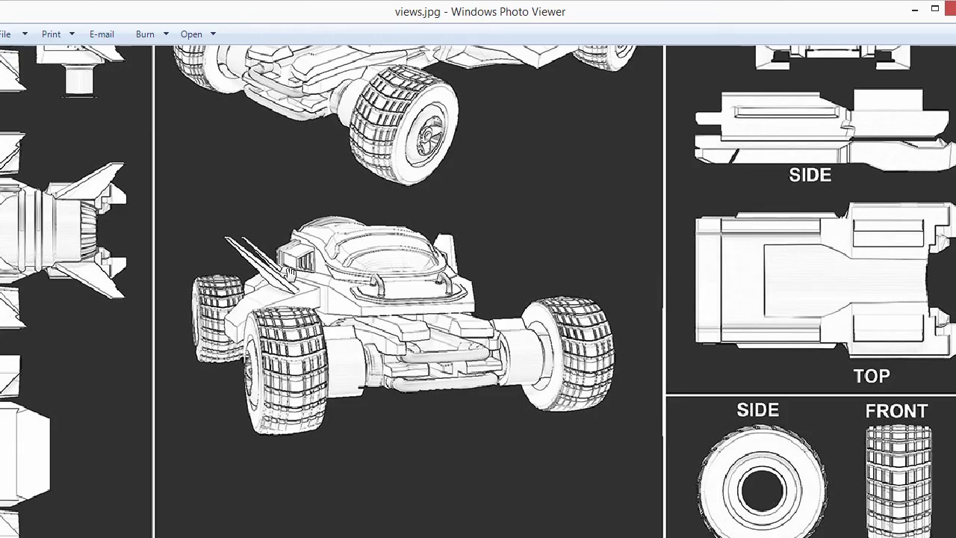
pyautogui.moveTo(291, 274)
pyautogui.mouseDown()
pyautogui.moveTo(468, 323)
pyautogui.moveTo(285, 449)
pyautogui.moveTo(284, 521)
pyautogui.mouseUp()
pyautogui.moveTo(277, 338)
pyautogui.mouseDown()
pyautogui.moveTo(439, 528)
pyautogui.moveTo(539, 535)
pyautogui.moveTo(507, 537)
pyautogui.mouseUp()
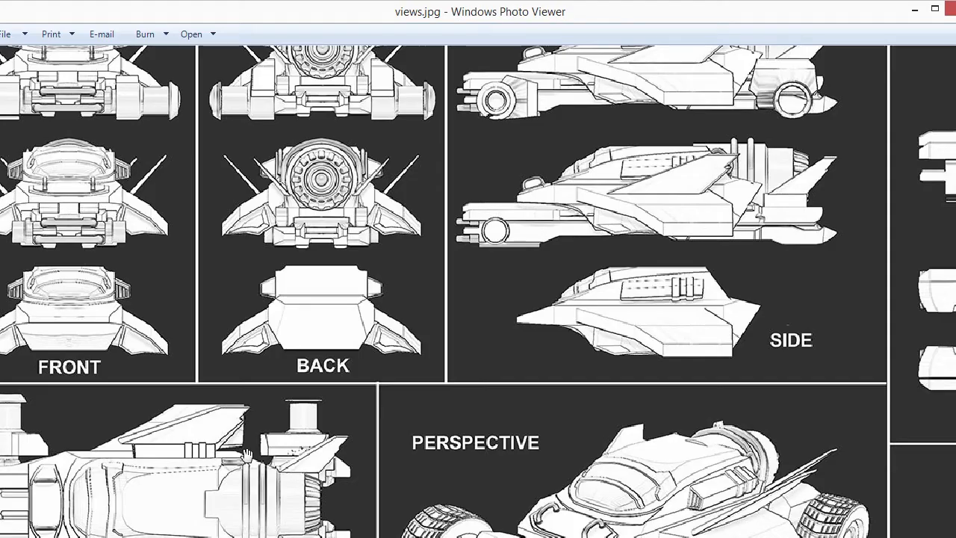
pyautogui.moveTo(422, 523)
pyautogui.mouseDown()
pyautogui.moveTo(454, 388)
pyautogui.moveTo(438, 298)
pyautogui.moveTo(396, 211)
pyautogui.moveTo(186, 258)
pyautogui.moveTo(183, 526)
pyautogui.mouseUp()
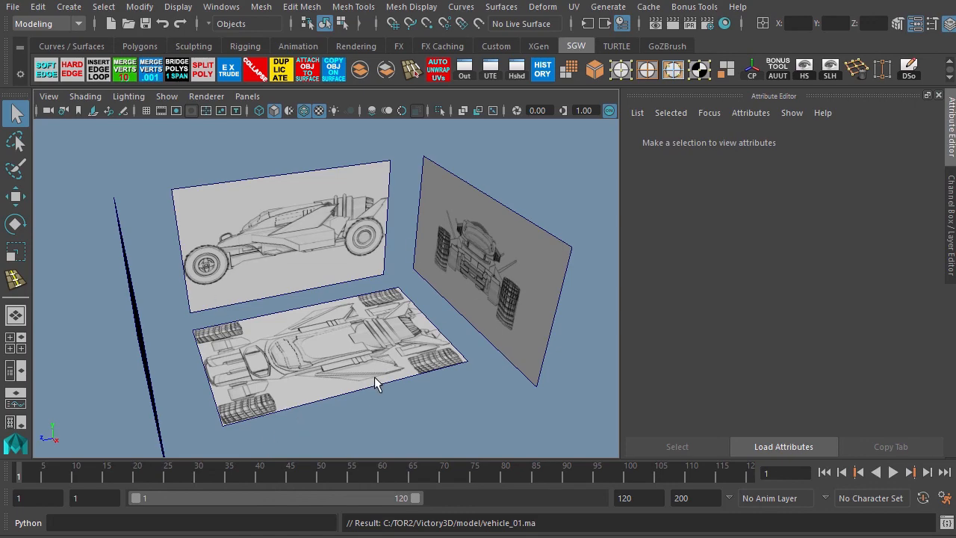
# Create a polygon cylinder and set its Z rotation to -90.
pyautogui.keyDown('alt'); pyautogui.moveTo(319, 348); pyautogui.dragTo(288, 321); pyautogui.keyUp('alt')
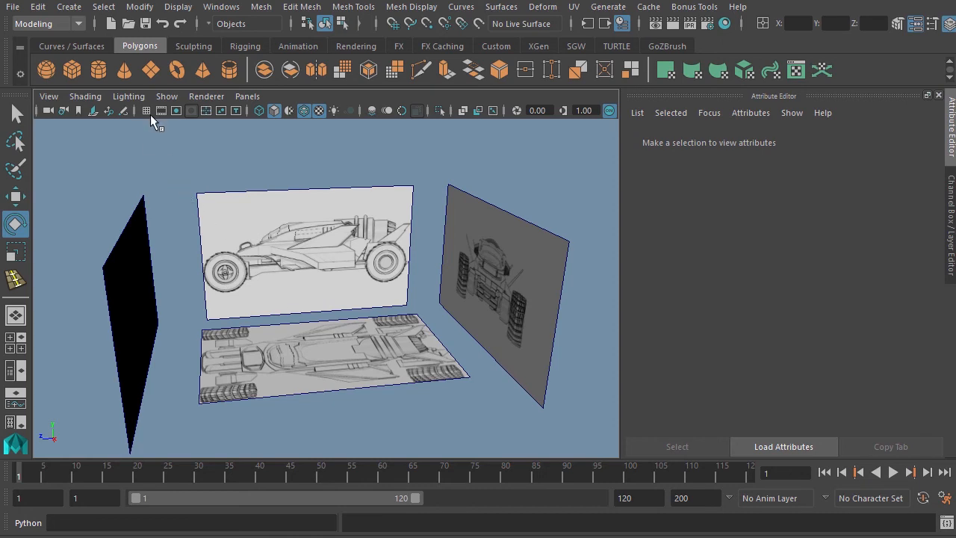
pyautogui.click(100, 70)
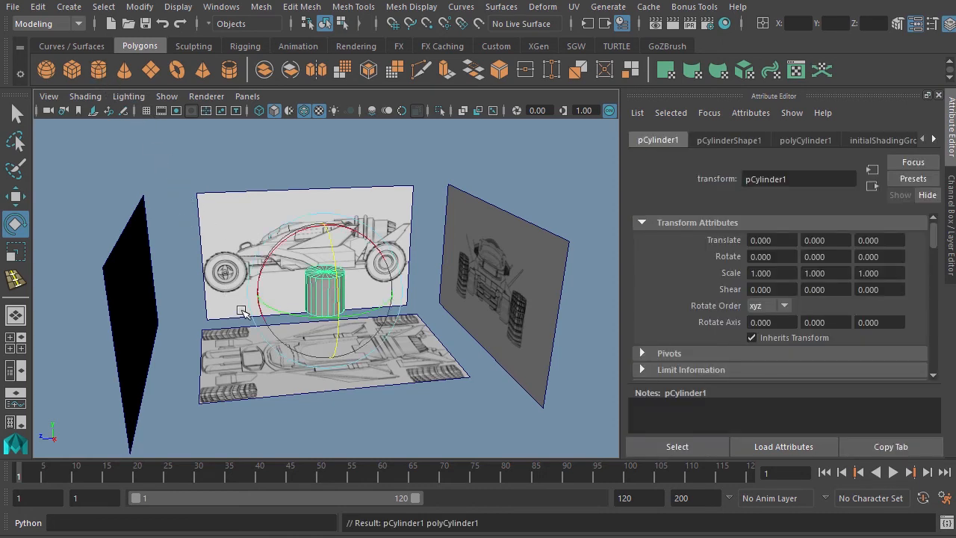
pyautogui.moveTo(333, 257); pyautogui.dragTo(552, 327)
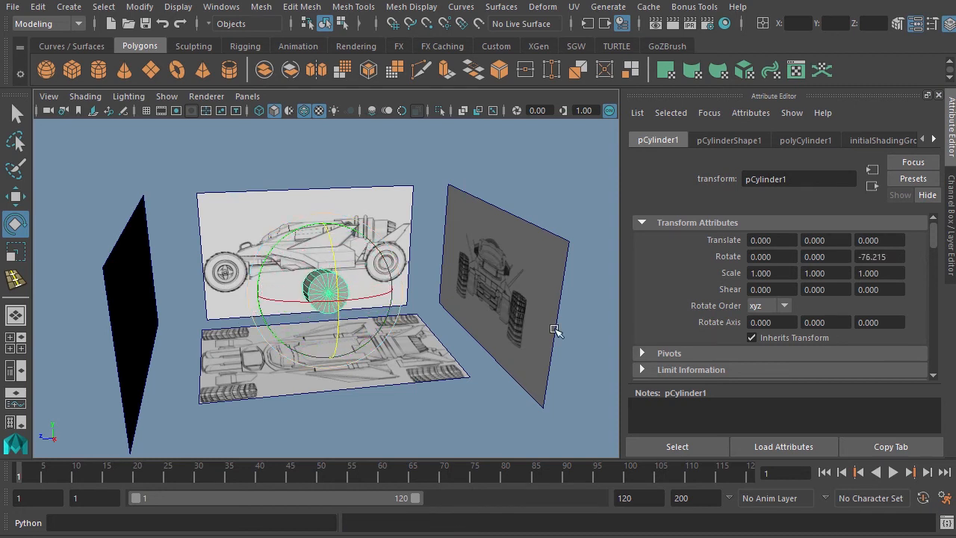
pyautogui.click(860, 257)
pyautogui.moveTo(860, 257); pyautogui.dragTo(895, 261)
pyautogui.write('-90')
pyautogui.press('Return')
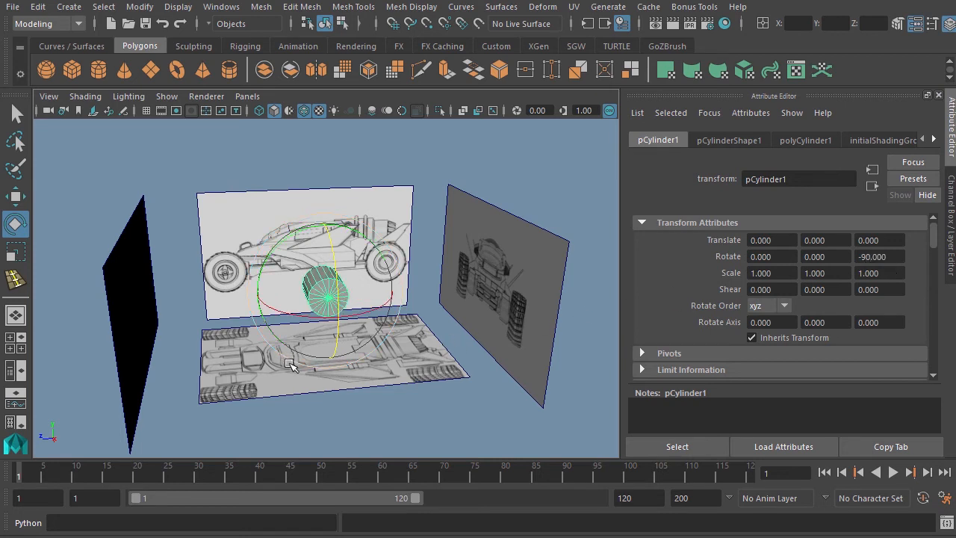
# Set the cylinder's Subdivisions Axis to 32.
pyautogui.click(855, 142)
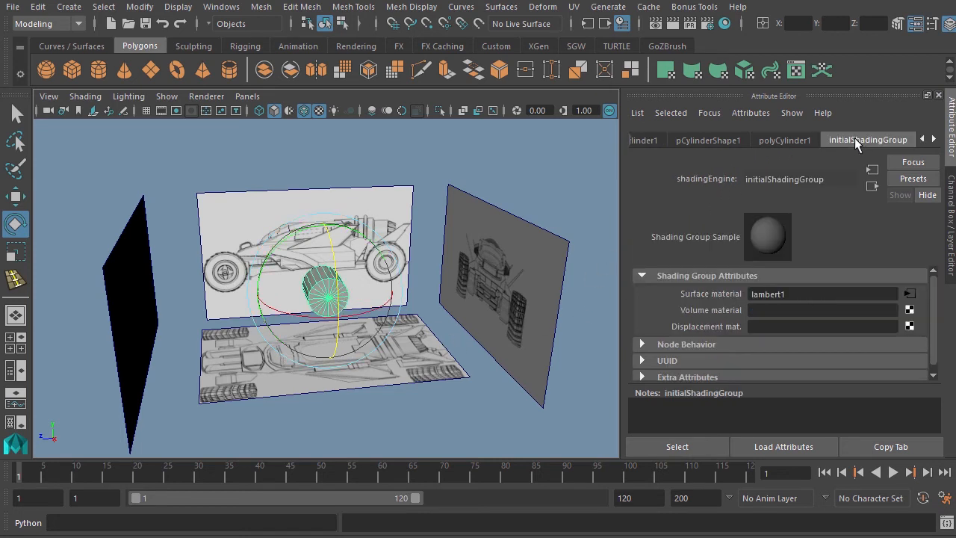
pyautogui.click(793, 141)
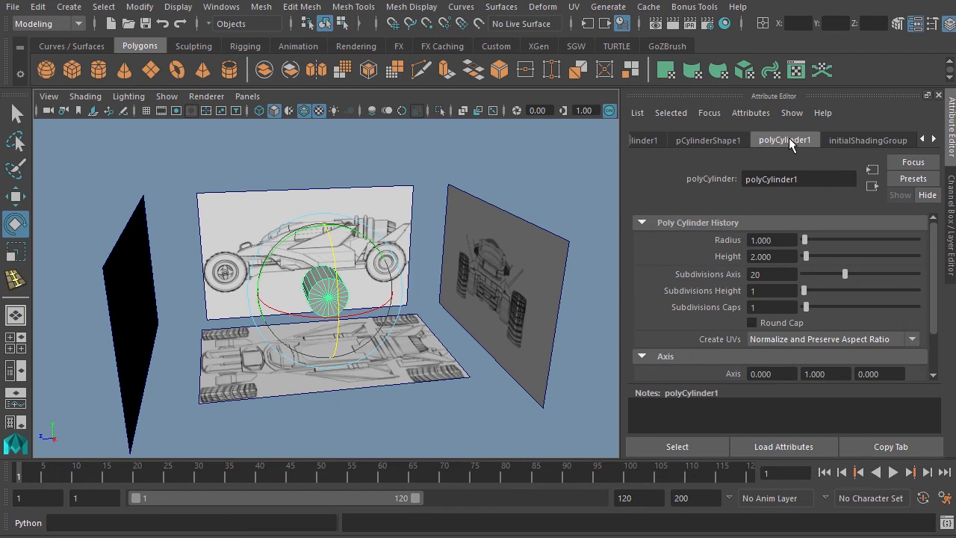
pyautogui.doubleClick(754, 274)
pyautogui.write('32')
pyautogui.press('Return')
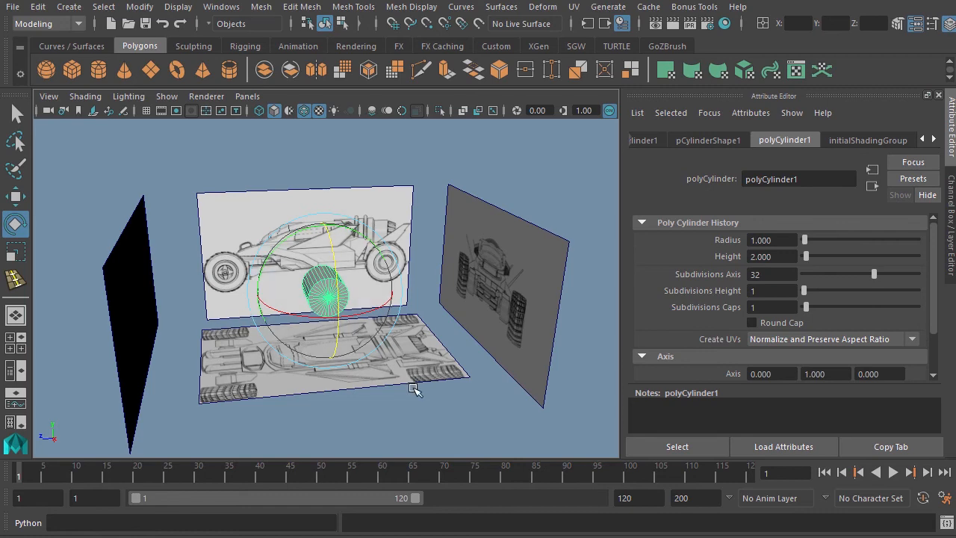
# Move the cylinder onto the rear wheel in the side view.
pyautogui.press('space')
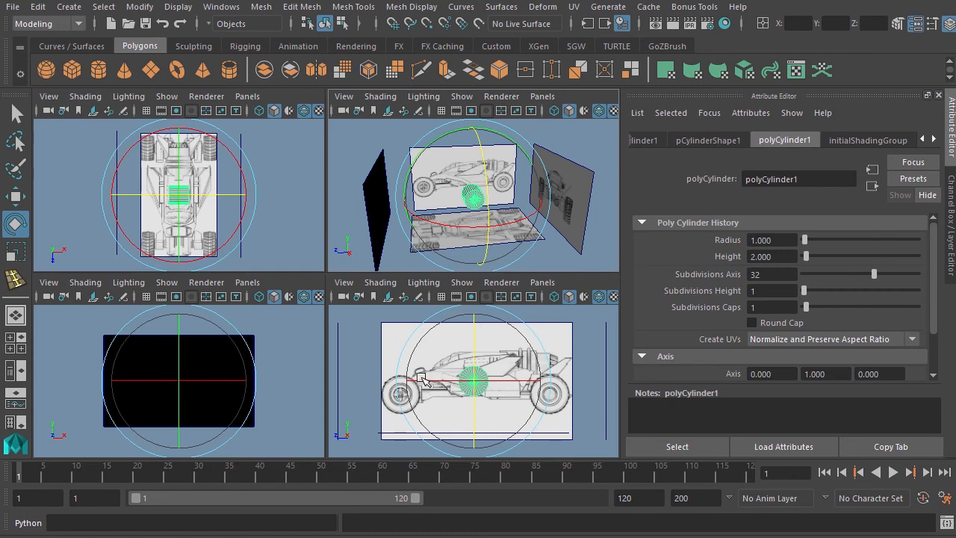
pyautogui.press('w')
pyautogui.press('space')
pyautogui.scroll(5, 351, 356)
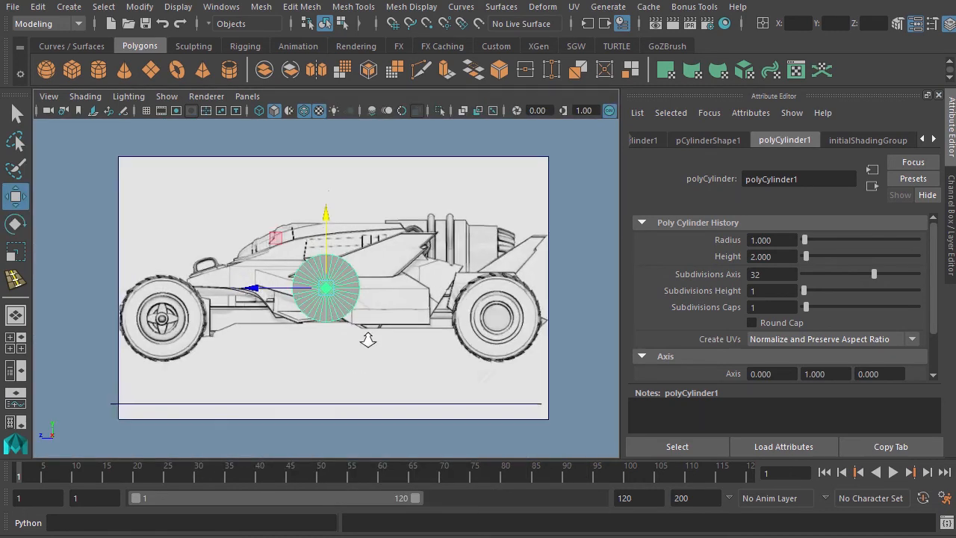
pyautogui.moveTo(327, 290); pyautogui.dragTo(570, 332)
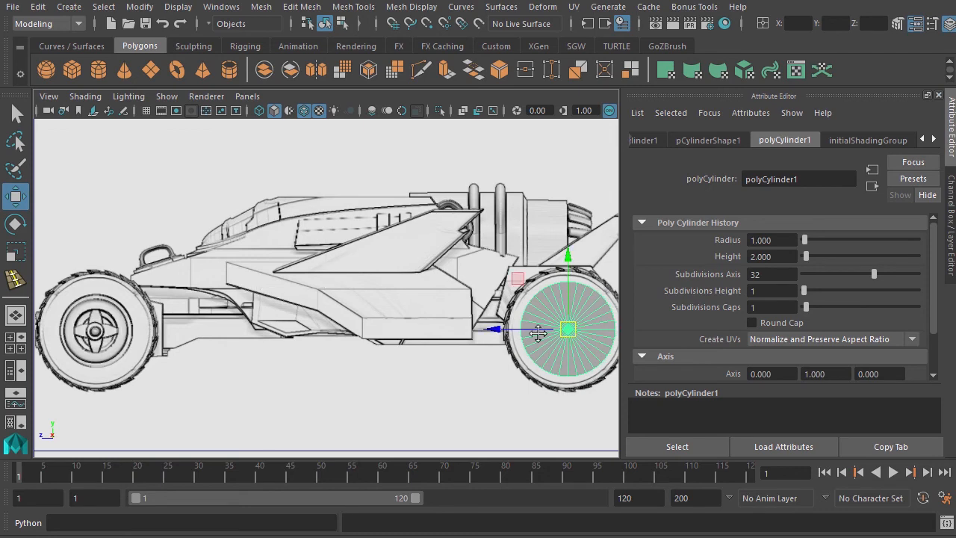
pyautogui.keyDown('alt'); pyautogui.moveTo(537, 331); pyautogui.dragTo(377, 321, button='middle'); pyautogui.keyUp('alt')
pyautogui.keyDown('alt'); pyautogui.moveTo(378, 321); pyautogui.dragTo(442, 360, button='right'); pyautogui.keyUp('alt')
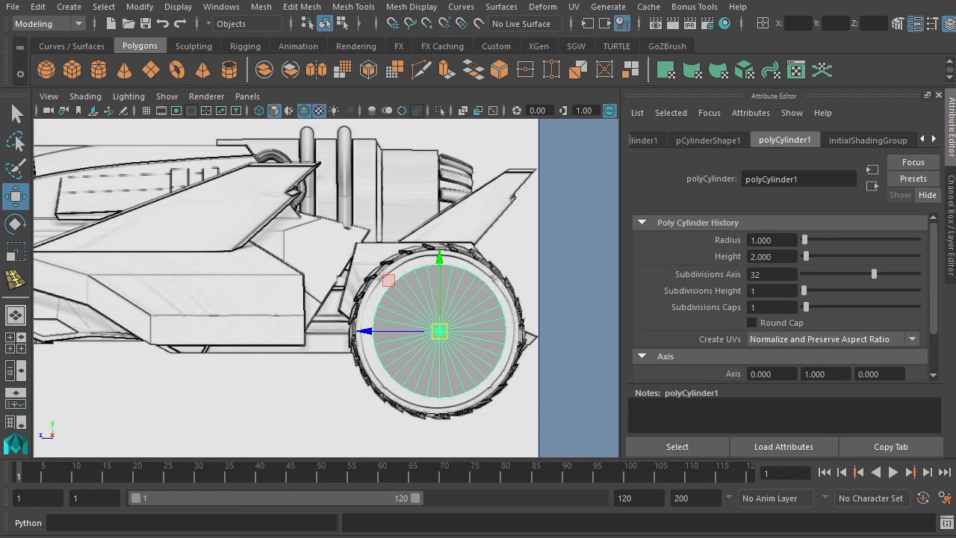
# Make the cylinder semi-transparent and fine-tune its position over the rear wheel's center.
pyautogui.click(626, 169)
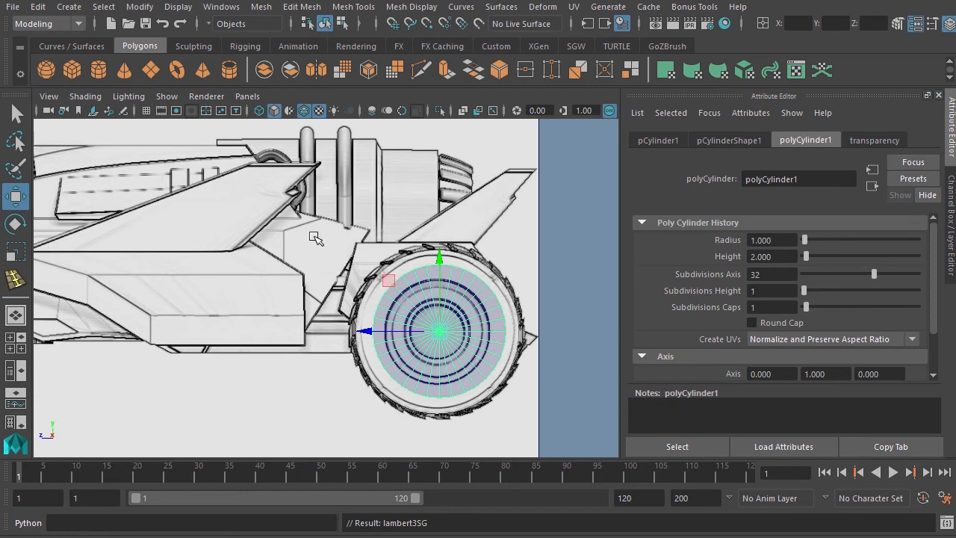
pyautogui.scroll(3, 314, 236)
pyautogui.keyDown('alt'); pyautogui.moveTo(439, 330); pyautogui.dragTo(307, 271, button='middle'); pyautogui.keyUp('alt')
pyautogui.scroll(-1, 349, 298)
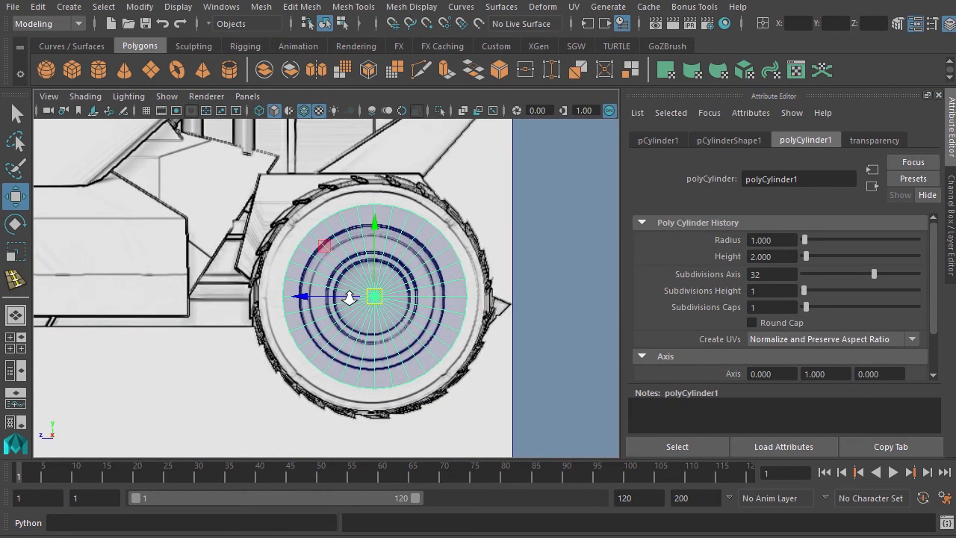
pyautogui.scroll(2, 349, 298)
pyautogui.moveTo(384, 301)
pyautogui.mouseDown()
pyautogui.moveTo(376, 301)
pyautogui.moveTo(383, 307)
pyautogui.mouseUp()
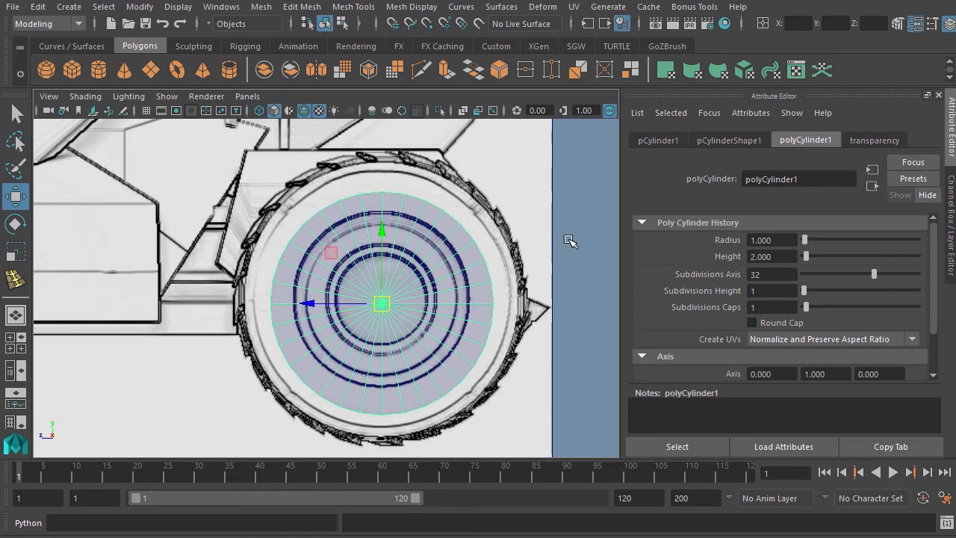
pyautogui.click(658, 140)
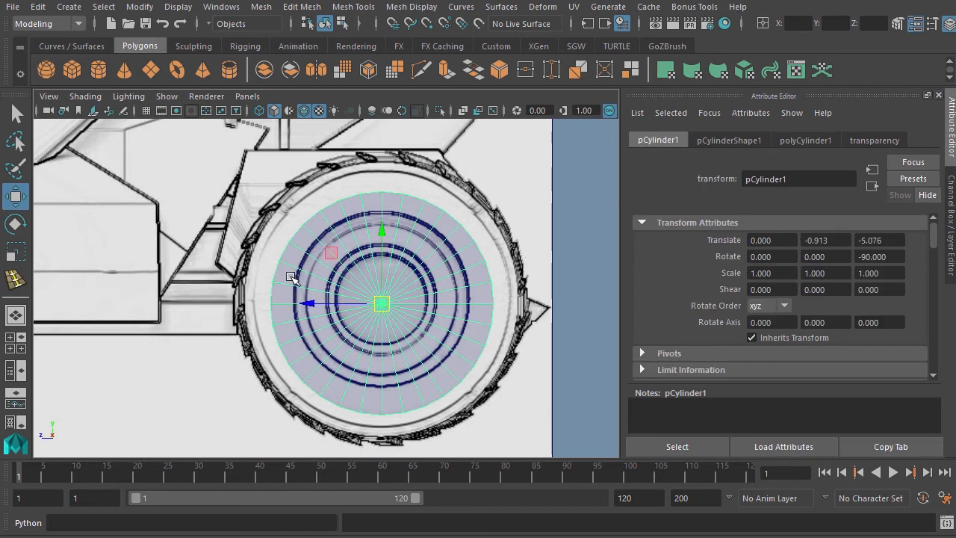
# Scale the cylinder uniformly to about 1.247 to match the rear wheel, then nudge it slightly upward.
pyautogui.press('r')
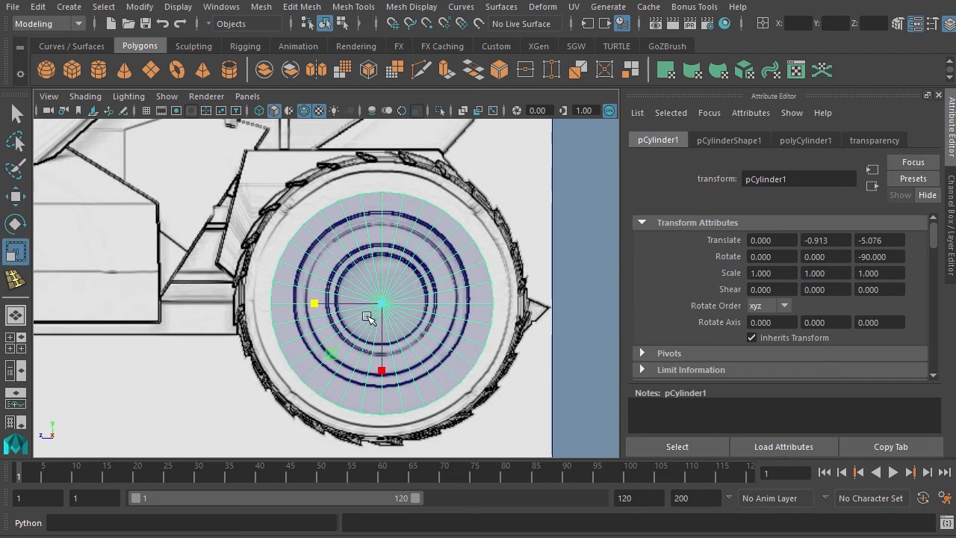
pyautogui.moveTo(379, 303); pyautogui.dragTo(428, 337)
pyautogui.press('w')
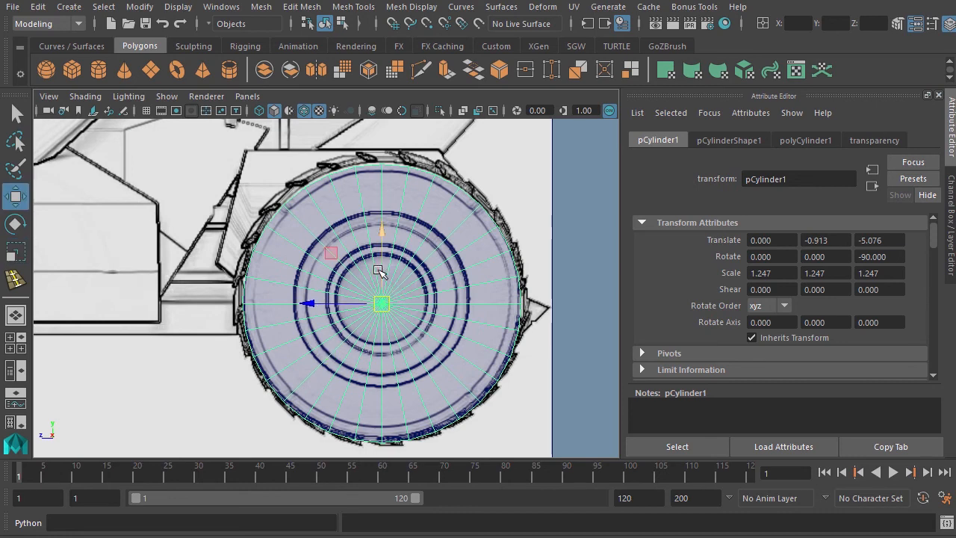
pyautogui.moveTo(384, 230); pyautogui.dragTo(385, 227)
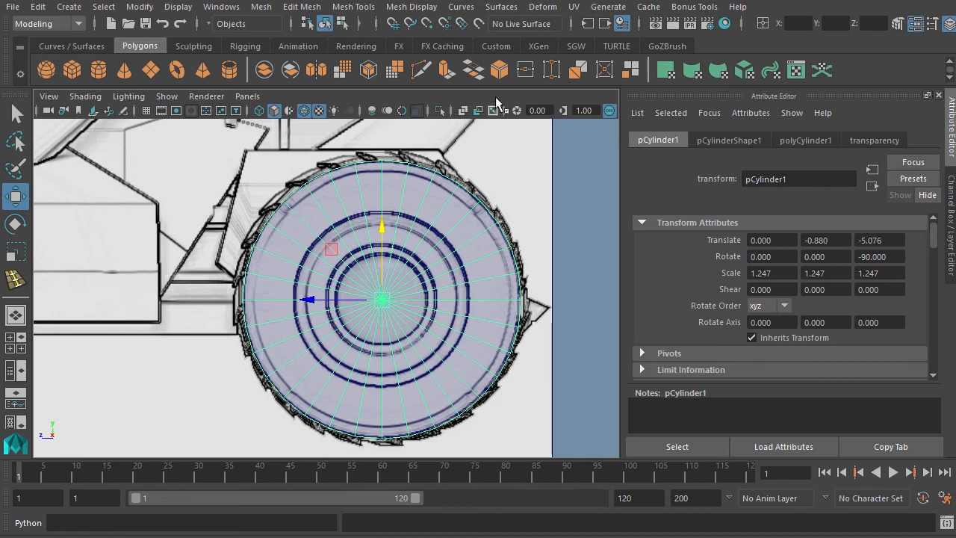
# Select the cylinder's end-cap faces and delete them, leaving an open tube.
pyautogui.click(575, 47)
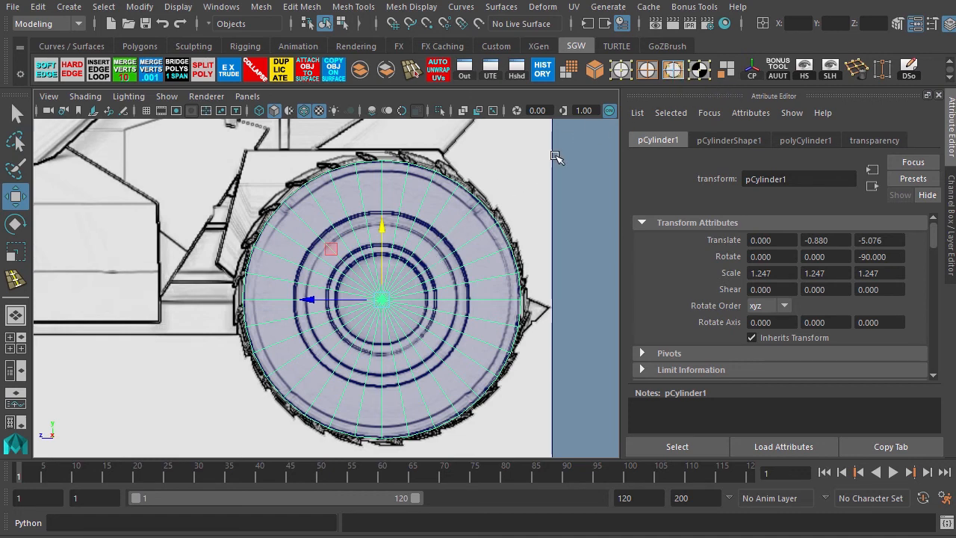
pyautogui.click(675, 72)
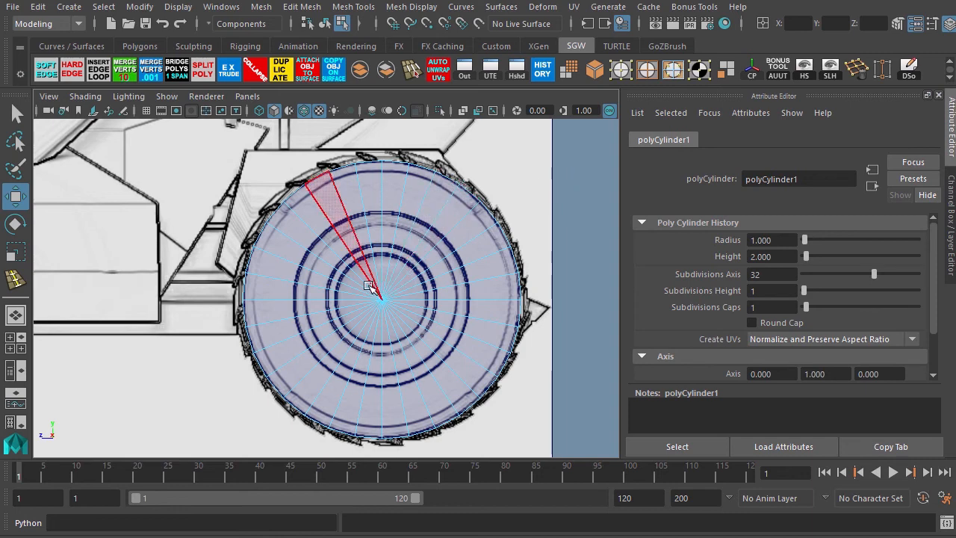
pyautogui.moveTo(394, 311); pyautogui.dragTo(395, 312)
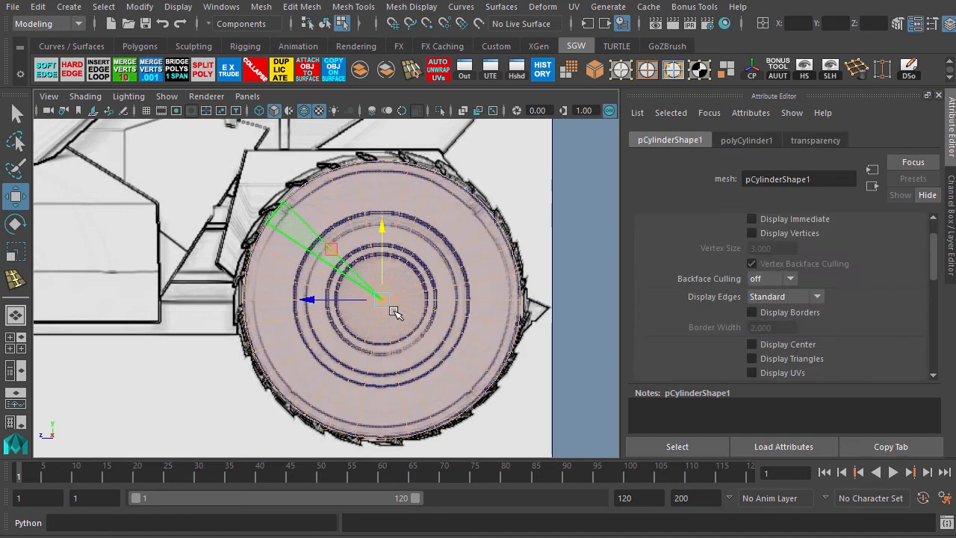
pyautogui.press('Delete')
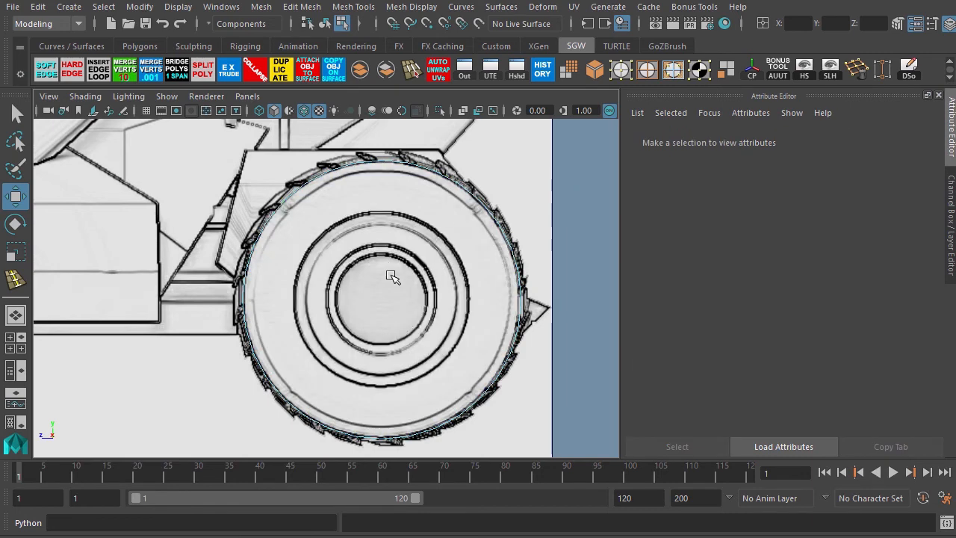
# Extrude the border edge loop on the tube's outer open end and scale it inward to start the tire sidewall.
pyautogui.press('space')
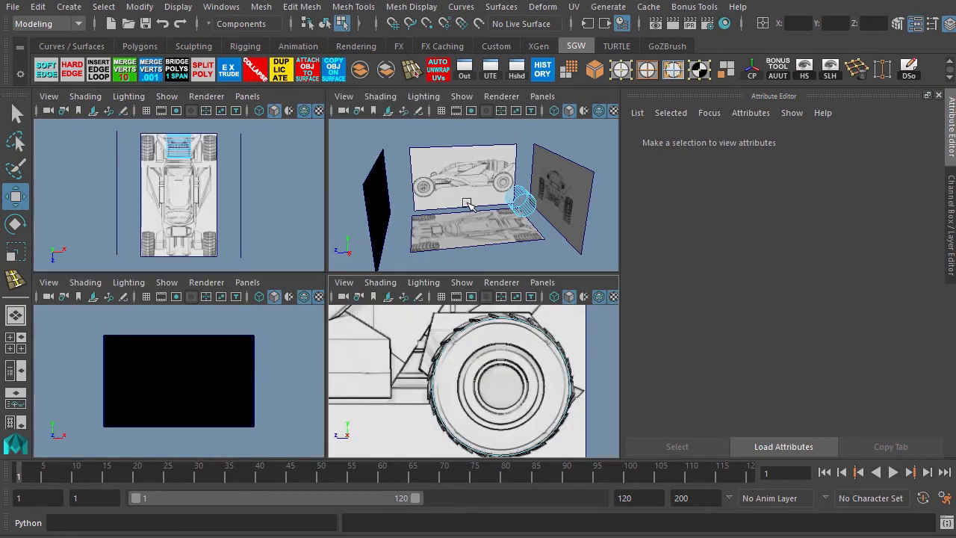
pyautogui.press('space')
pyautogui.keyDown('alt'); pyautogui.moveTo(354, 219); pyautogui.dragTo(499, 318, button='right'); pyautogui.keyUp('alt')
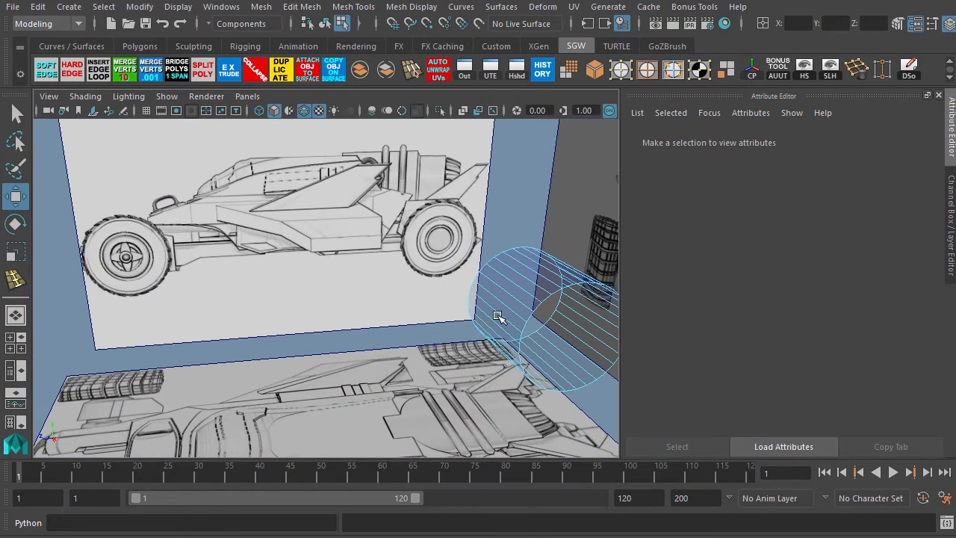
pyautogui.keyDown('alt'); pyautogui.moveTo(309, 277); pyautogui.dragTo(168, 260, button='middle'); pyautogui.keyUp('alt')
pyautogui.keyDown('alt'); pyautogui.moveTo(296, 229); pyautogui.dragTo(389, 294, button='right'); pyautogui.keyUp('alt')
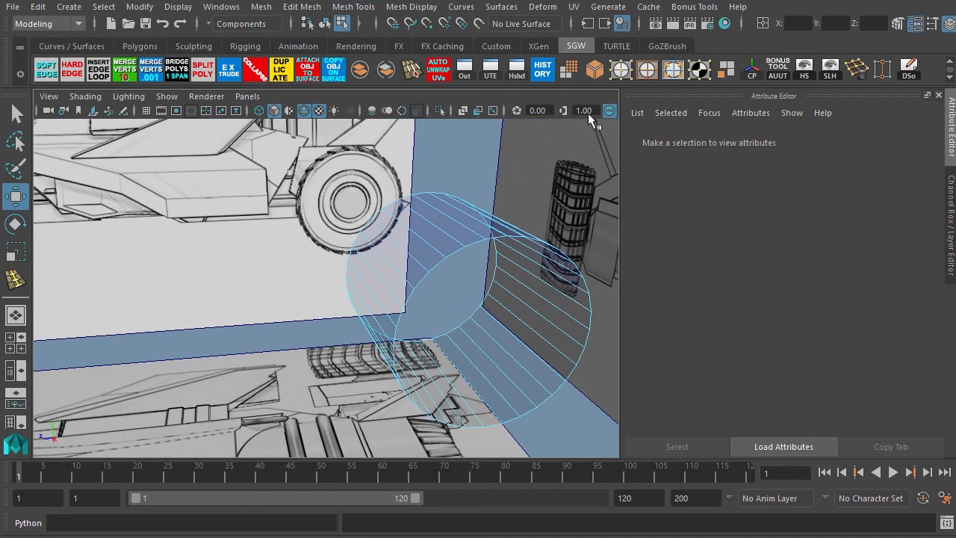
pyautogui.click(478, 244)
pyautogui.moveTo(478, 244); pyautogui.dragTo(492, 338)
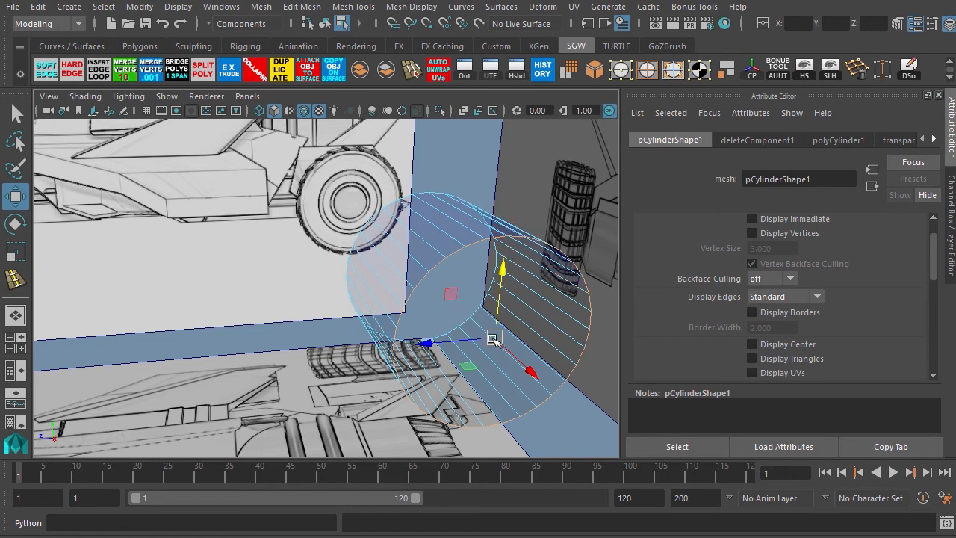
pyautogui.moveTo(493, 339); pyautogui.dragTo(486, 341)
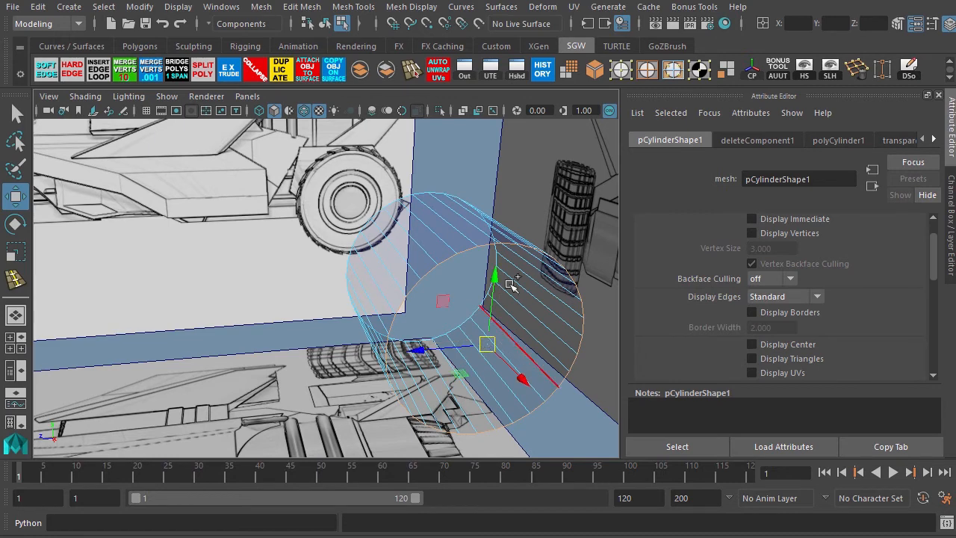
pyautogui.hotkey('ctrl', 'z')
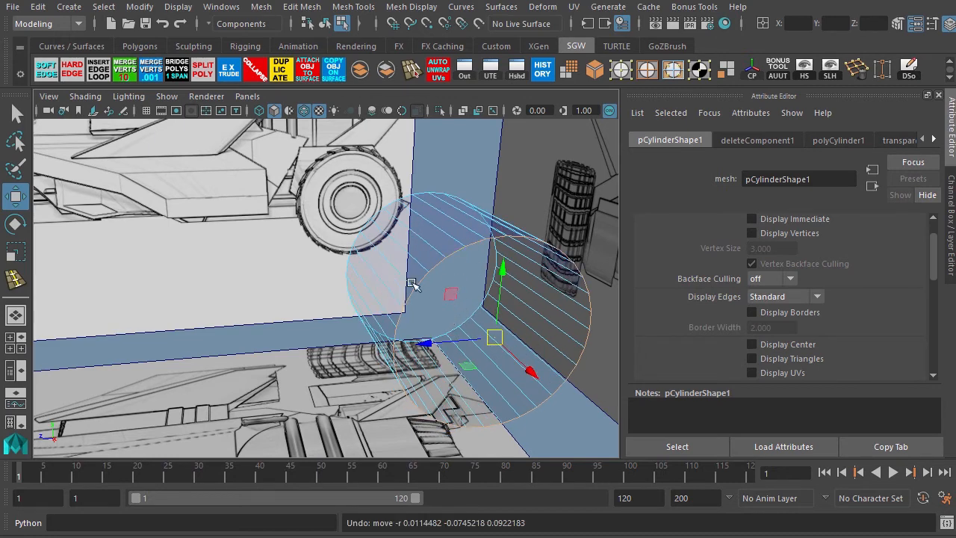
pyautogui.click(228, 71)
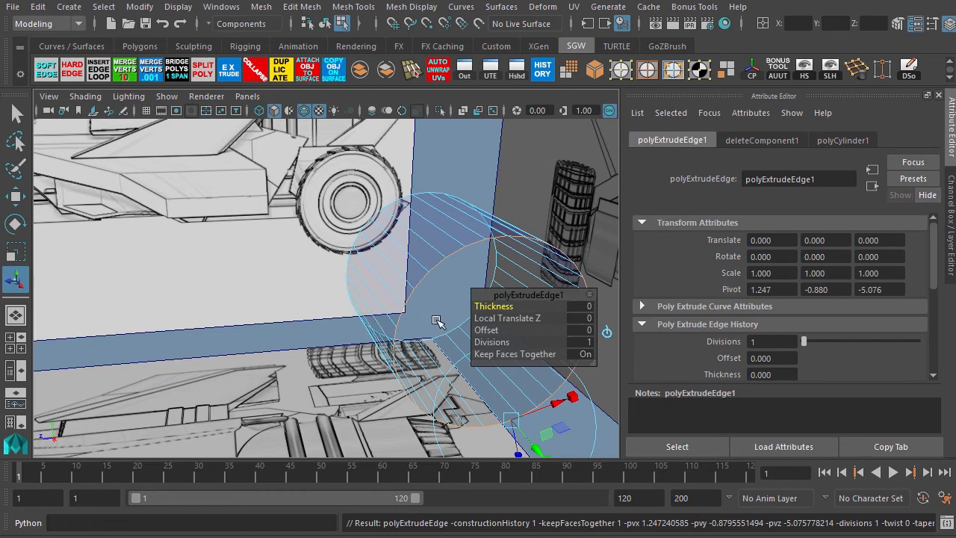
pyautogui.press('r')
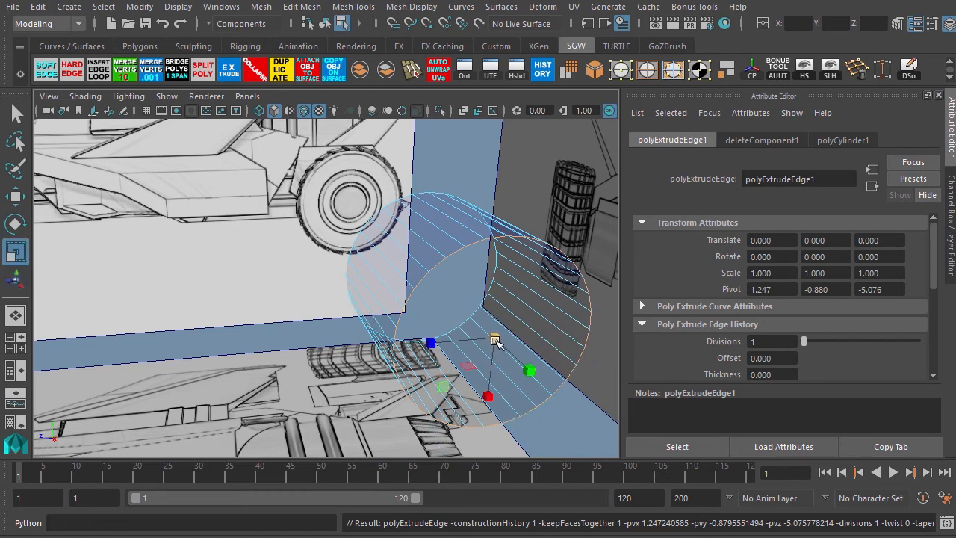
pyautogui.moveTo(494, 340); pyautogui.dragTo(483, 348)
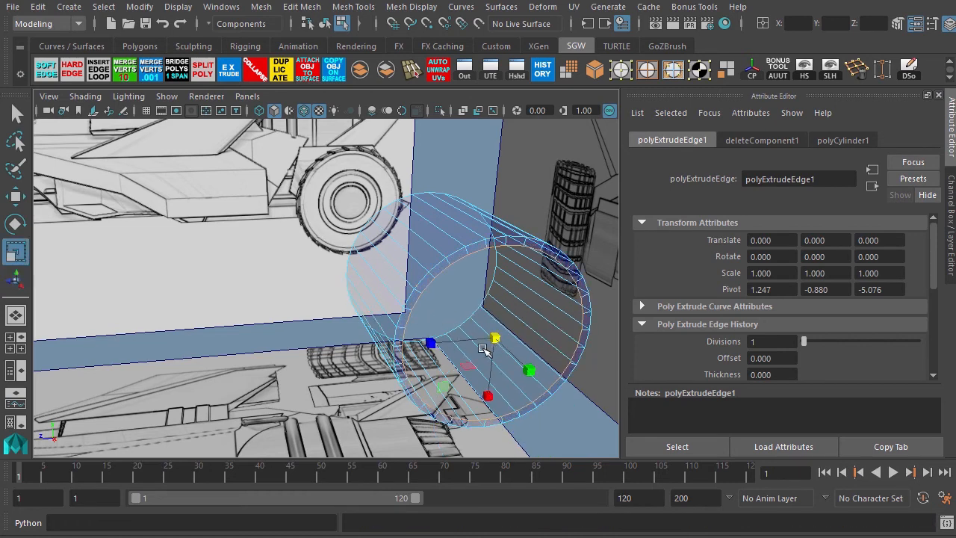
# In the top view, select all the cylinder's vertices and move them sideways over the right rear tire.
pyautogui.press('space')
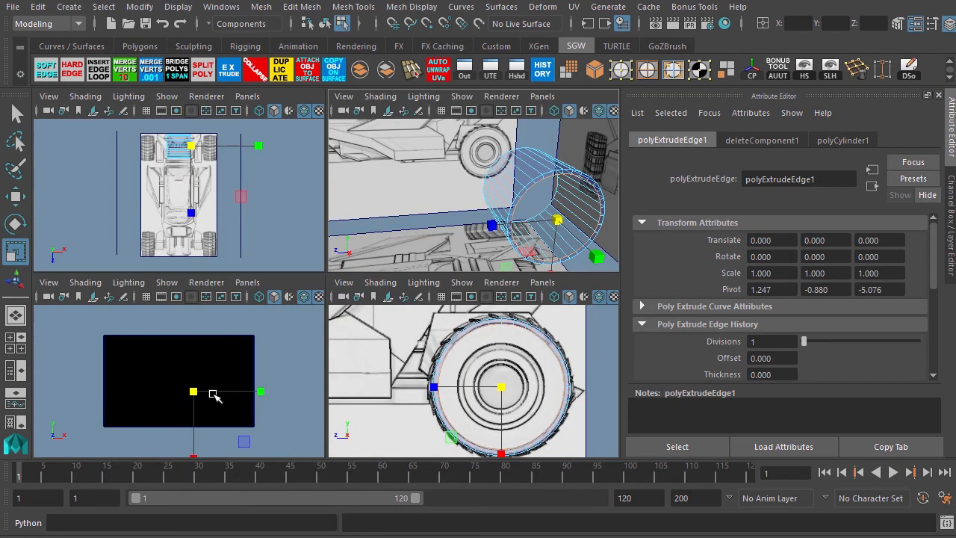
pyautogui.press('space')
pyautogui.press('space')
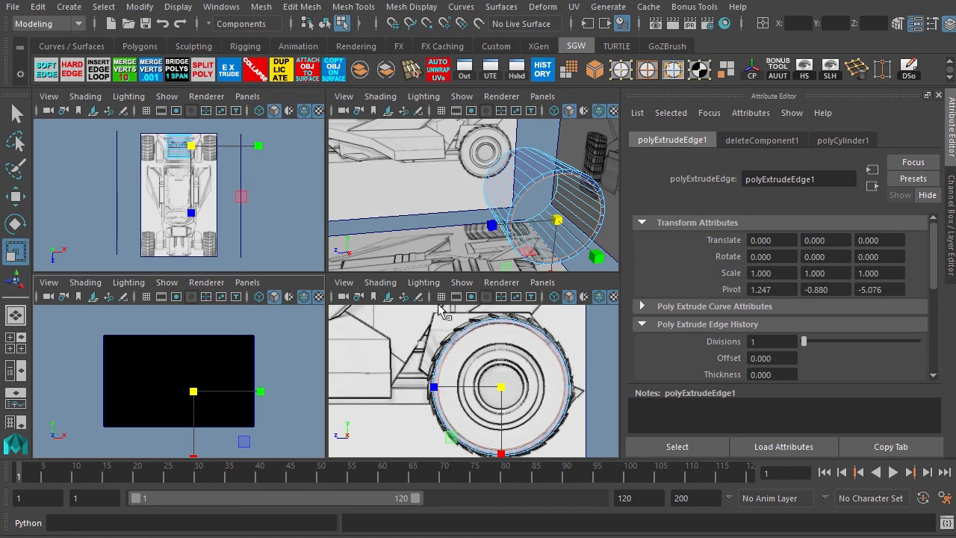
pyautogui.scroll(5, 176, 171)
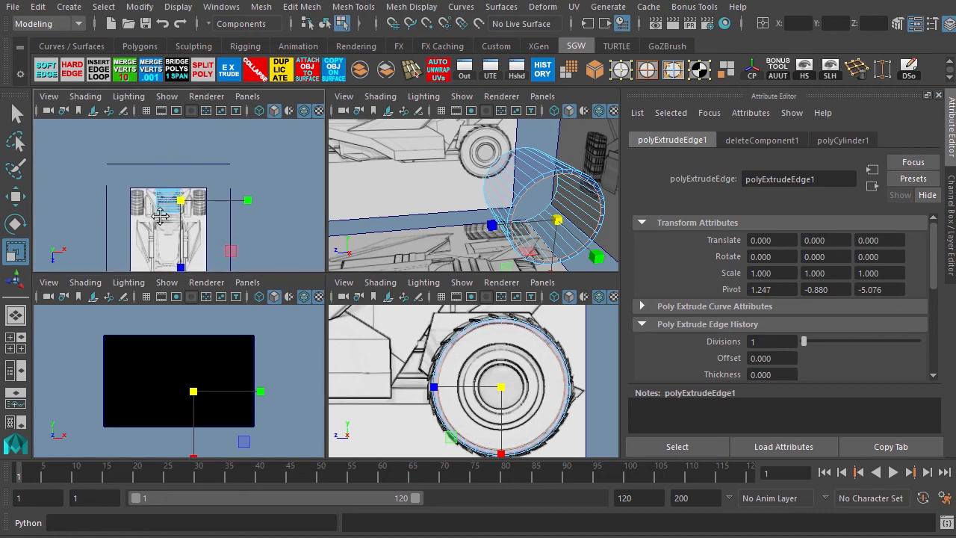
pyautogui.press('space')
pyautogui.keyDown('alt'); pyautogui.moveTo(280, 266); pyautogui.dragTo(261, 205, button='middle'); pyautogui.keyUp('alt')
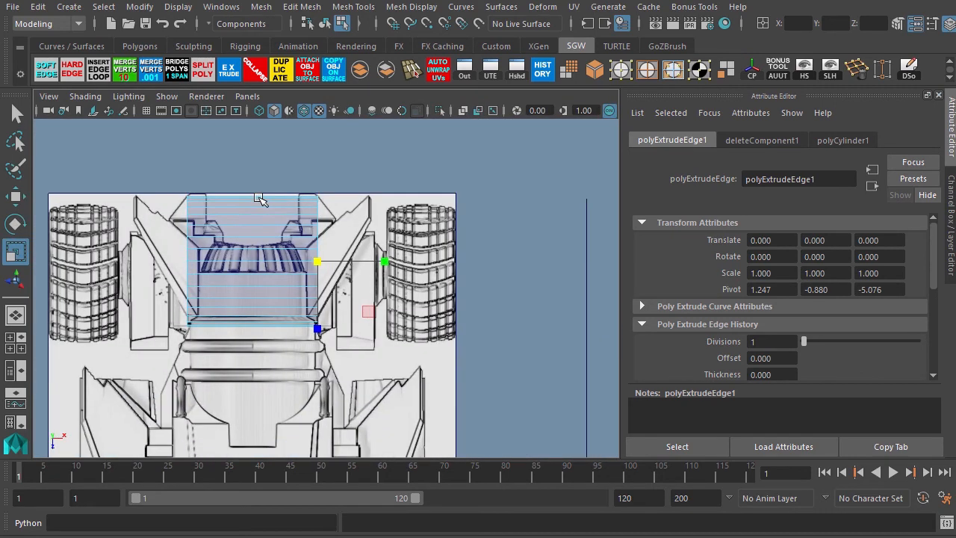
pyautogui.keyDown('alt'); pyautogui.moveTo(262, 205); pyautogui.dragTo(375, 276, button='right'); pyautogui.keyUp('alt')
pyautogui.press('w')
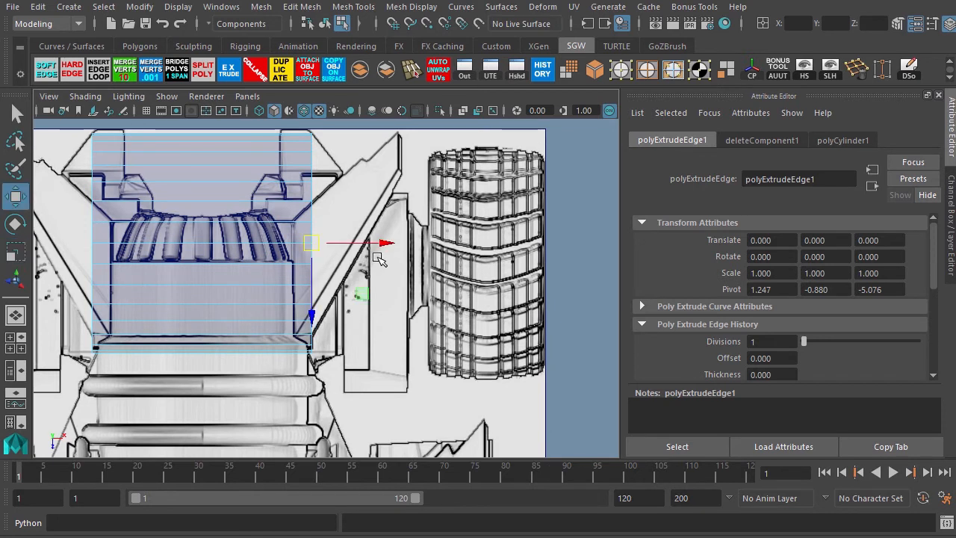
pyautogui.moveTo(383, 244); pyautogui.dragTo(389, 244)
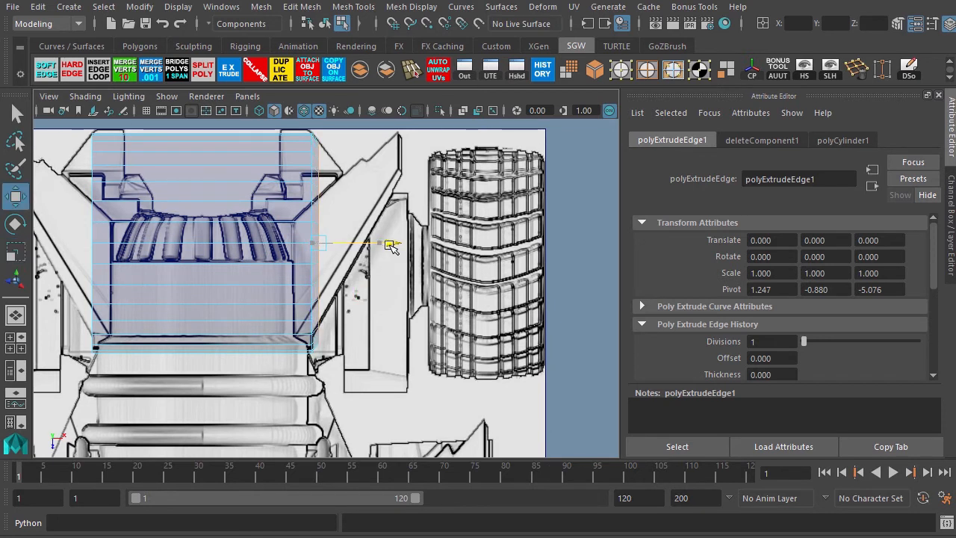
pyautogui.hotkey('ctrl', 'z')
pyautogui.press('r')
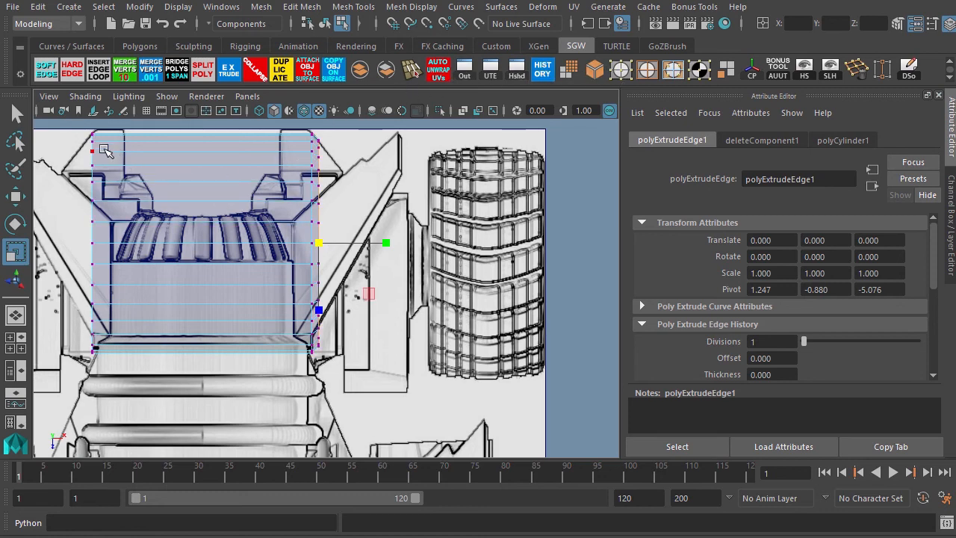
pyautogui.moveTo(80, 128); pyautogui.dragTo(388, 369)
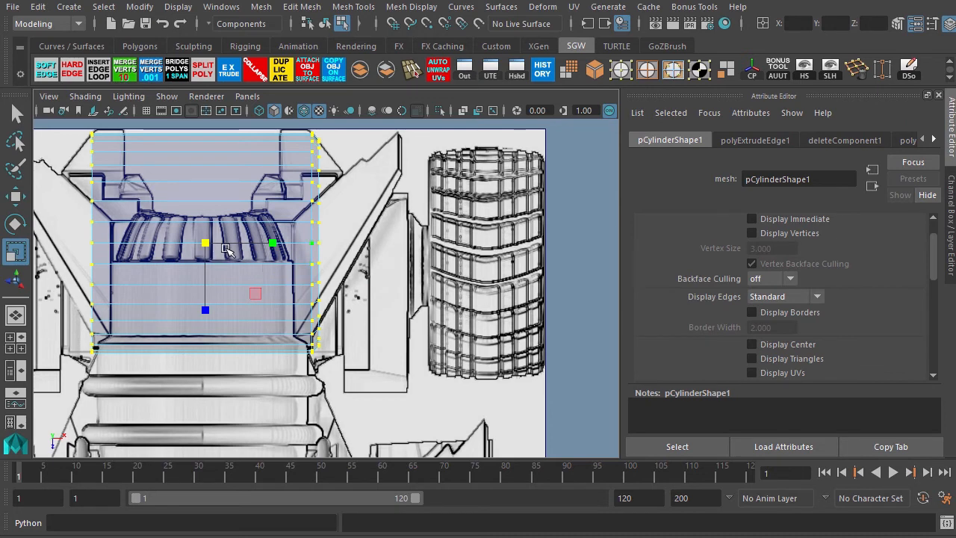
pyautogui.press('w')
pyautogui.moveTo(275, 254); pyautogui.dragTo(499, 259)
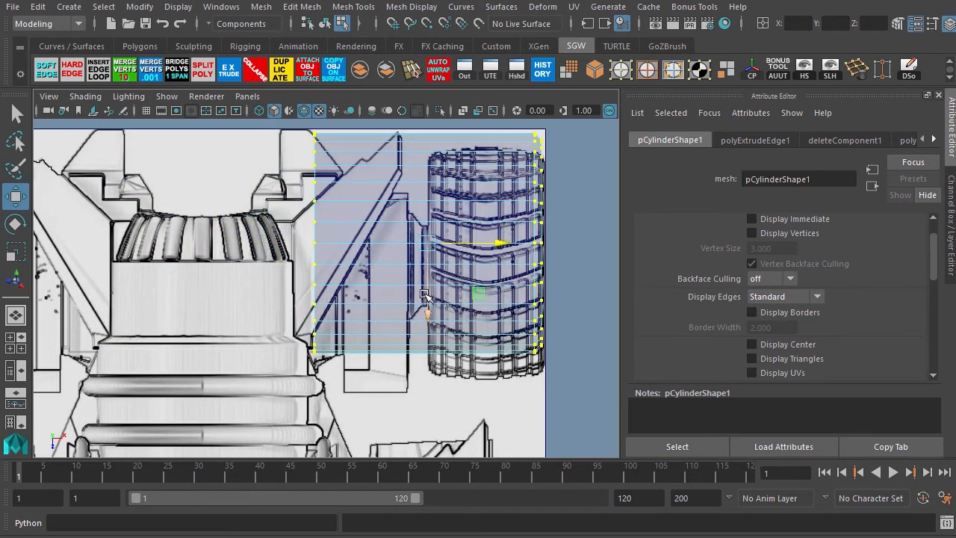
# Select the tube's inner-side vertices and move them outward to narrow it to the tire's width.
pyautogui.scroll(-4, 290, 249)
pyautogui.scroll(4, 290, 249)
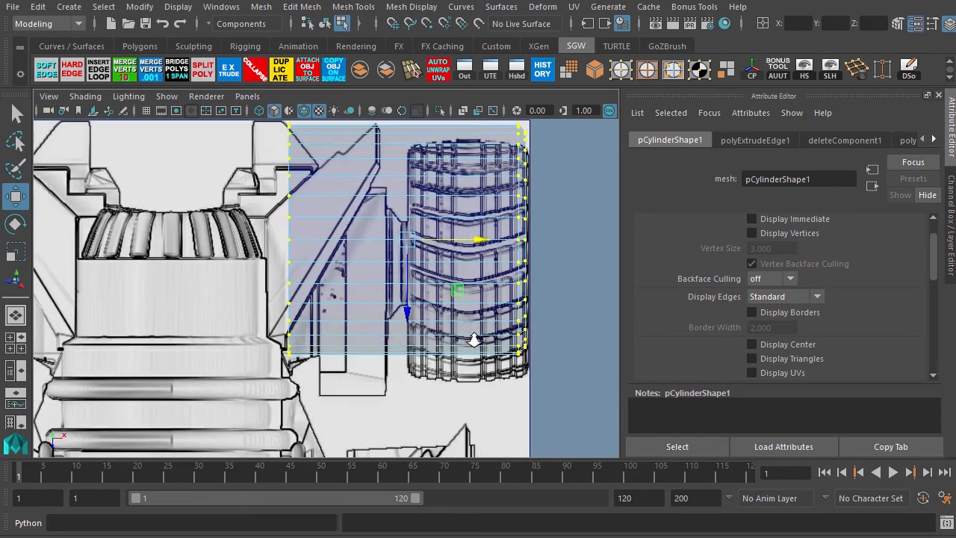
pyautogui.keyDown('alt'); pyautogui.moveTo(273, 377); pyautogui.dragTo(281, 403, button='middle'); pyautogui.keyUp('alt')
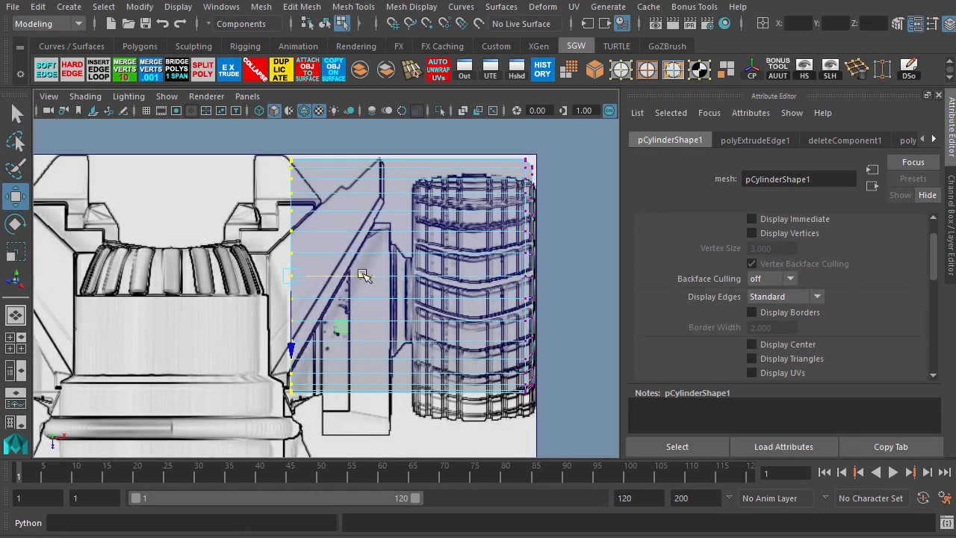
pyautogui.moveTo(363, 276); pyautogui.dragTo(543, 292)
pyautogui.scroll(-5, 220, 222)
pyautogui.scroll(4, 412, 293)
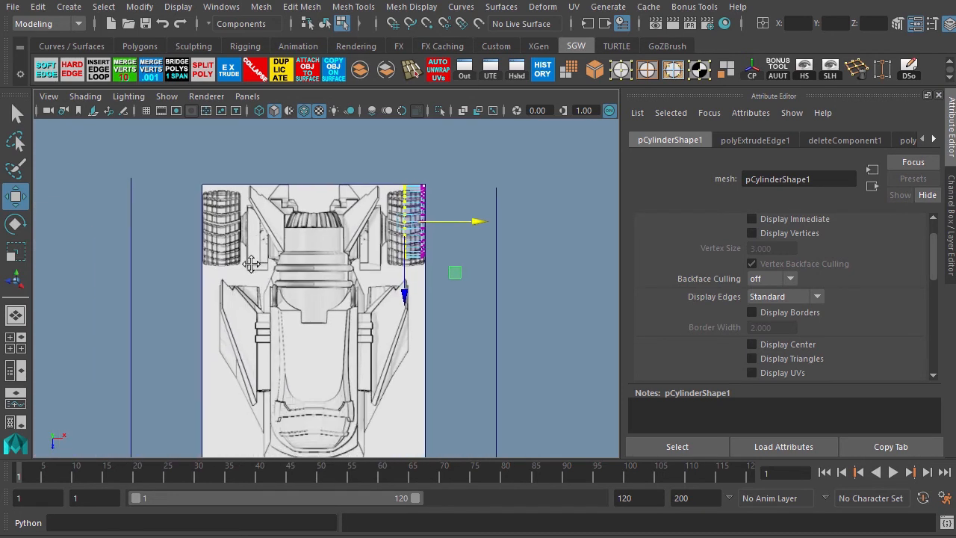
pyautogui.keyDown('alt'); pyautogui.moveTo(412, 295); pyautogui.dragTo(417, 292, button='right'); pyautogui.keyUp('alt')
pyautogui.keyDown('alt'); pyautogui.moveTo(419, 207); pyautogui.dragTo(338, 265, button='middle'); pyautogui.keyUp('alt')
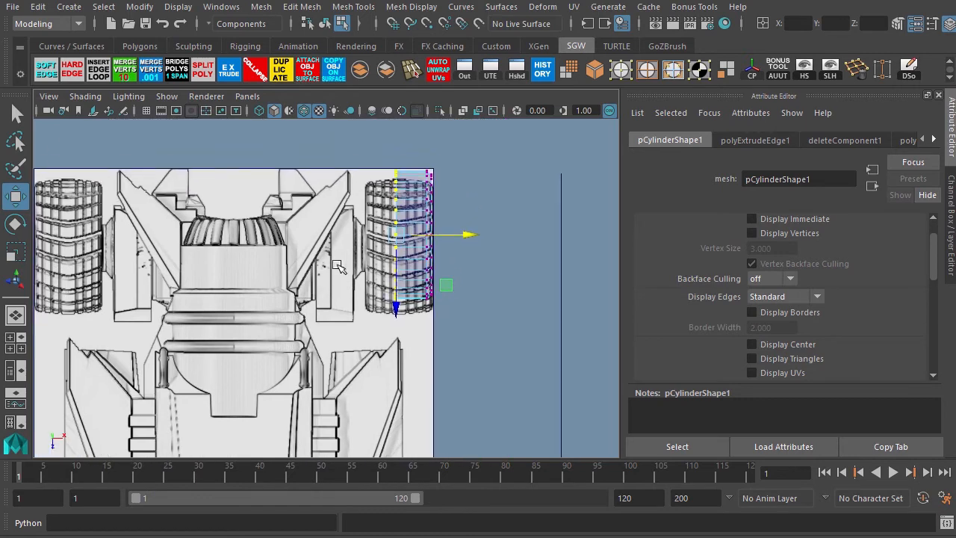
pyautogui.keyDown('alt'); pyautogui.moveTo(339, 265); pyautogui.dragTo(289, 351, button='right'); pyautogui.keyUp('alt')
pyautogui.keyDown('alt'); pyautogui.moveTo(291, 350); pyautogui.dragTo(396, 210, button='middle'); pyautogui.keyUp('alt')
pyautogui.click(387, 297)
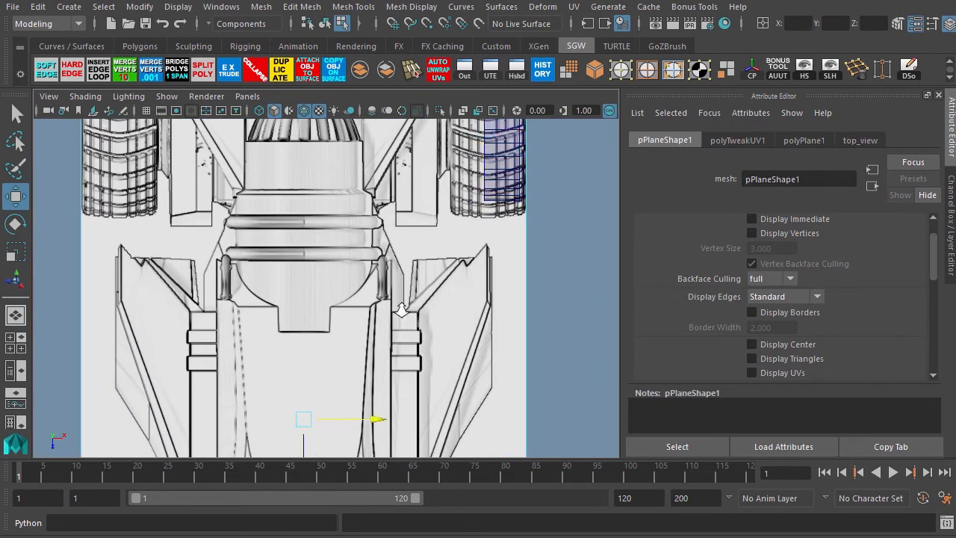
pyautogui.keyDown('alt'); pyautogui.moveTo(396, 302); pyautogui.dragTo(241, 201, button='right'); pyautogui.keyUp('alt')
pyautogui.keyDown('alt'); pyautogui.moveTo(297, 341); pyautogui.dragTo(381, 383, button='right'); pyautogui.keyUp('alt')
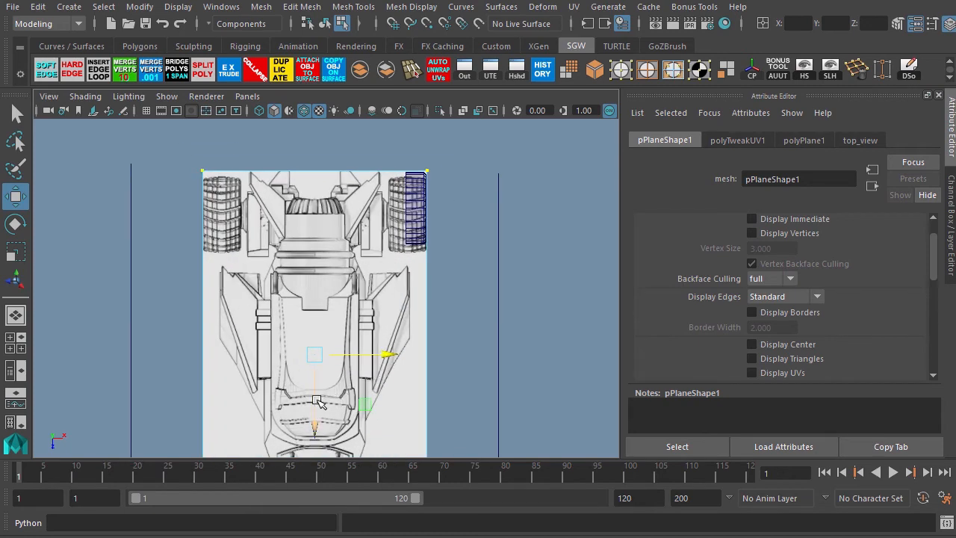
pyautogui.moveTo(313, 399); pyautogui.dragTo(317, 395)
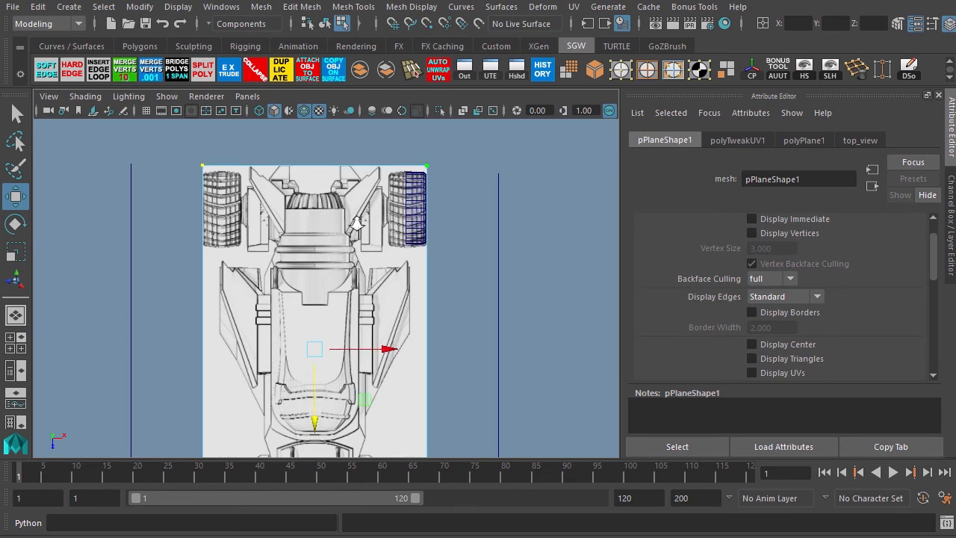
pyautogui.scroll(2, 359, 224)
# Switch to object mode, select the cylinder, and examine its fit over the rear tire in the top view.
pyautogui.press('F8')
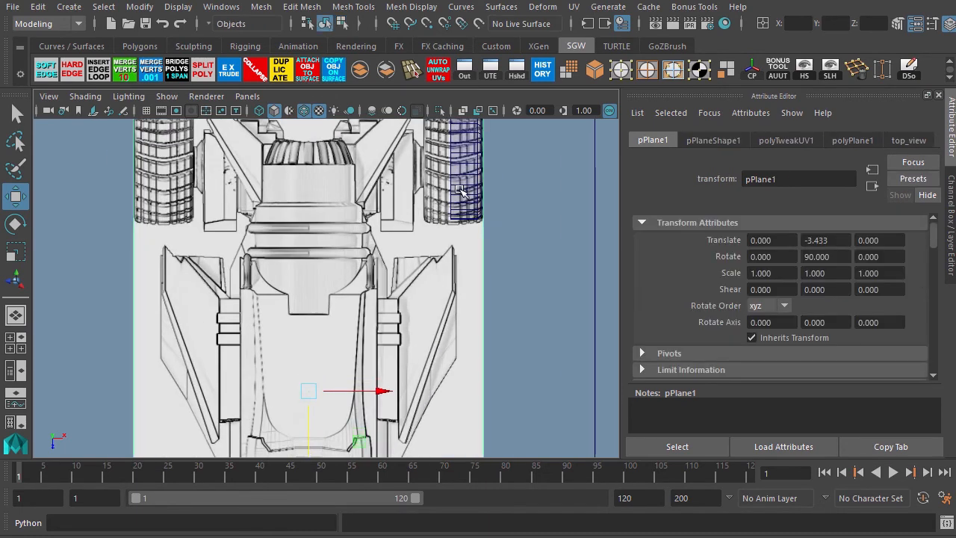
pyautogui.click(460, 191)
pyautogui.keyDown('alt'); pyautogui.moveTo(364, 210); pyautogui.dragTo(304, 320, button='middle'); pyautogui.keyUp('alt')
pyautogui.scroll(3, 302, 320)
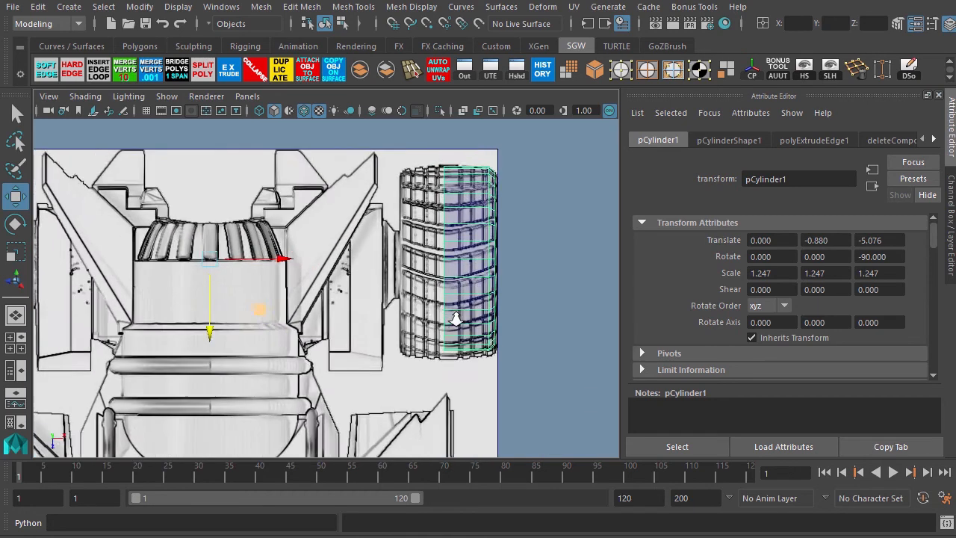
pyautogui.scroll(2, 369, 284)
pyautogui.scroll(2, 453, 285)
pyautogui.scroll(1, 453, 285)
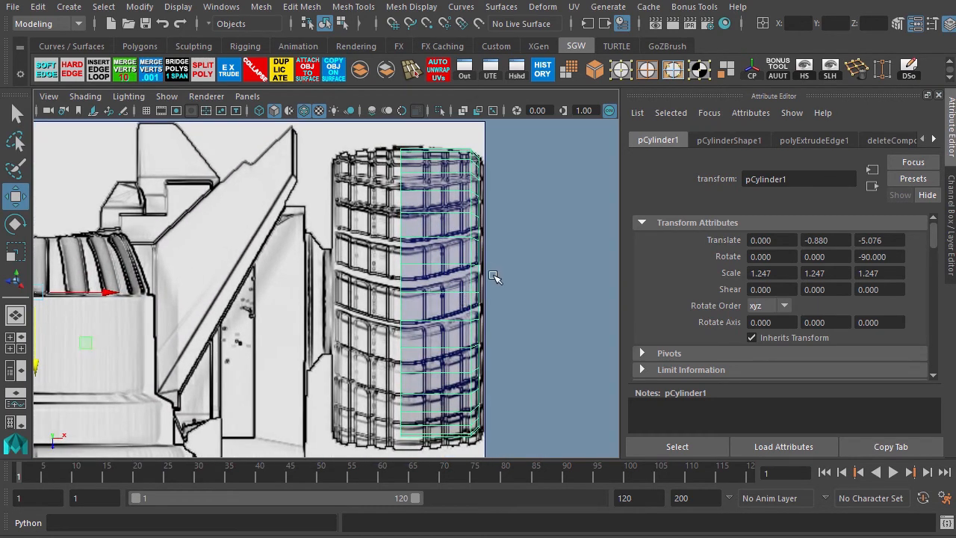
# Extrude the tube's outer border edge loop and move it slightly outward in the top view to cover the tire's outer edge.
pyautogui.press('F8')
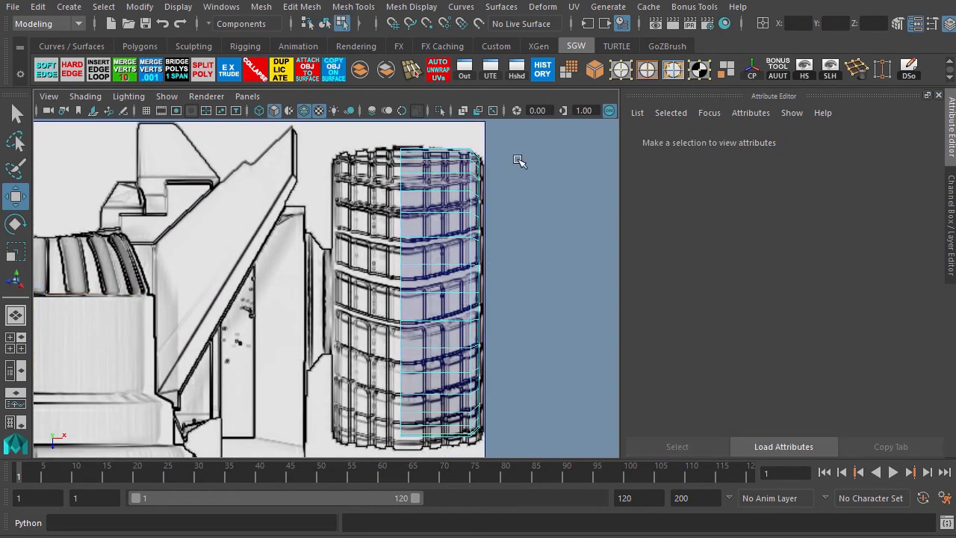
pyautogui.click(480, 206)
pyautogui.press('space')
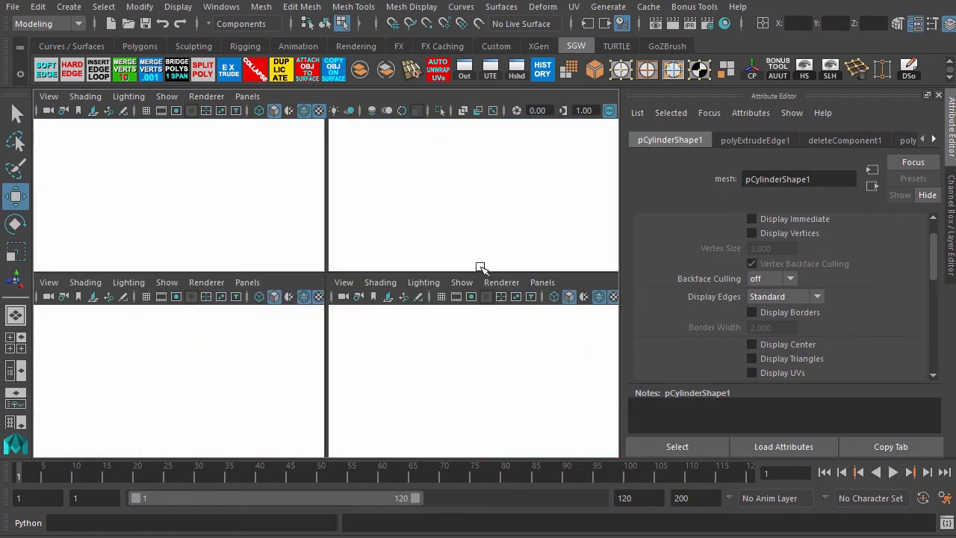
pyautogui.press('space')
pyautogui.press('space')
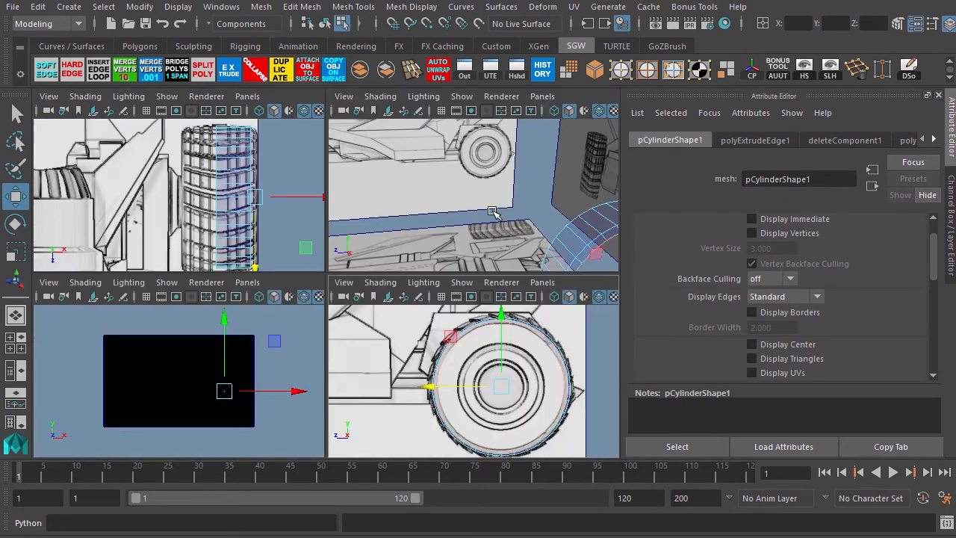
pyautogui.keyDown('alt'); pyautogui.moveTo(478, 230); pyautogui.dragTo(362, 178); pyautogui.keyUp('alt')
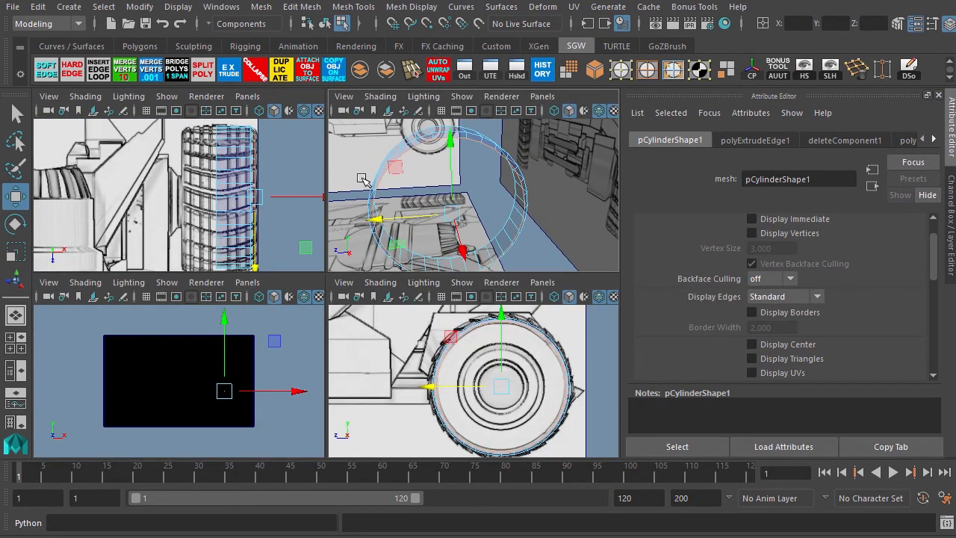
pyautogui.press('space')
pyautogui.click(228, 70)
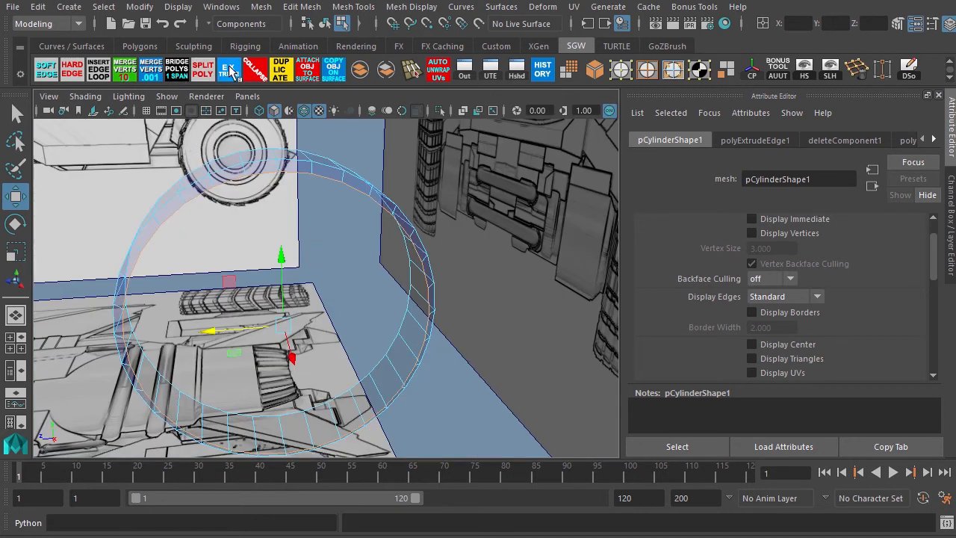
pyautogui.moveTo(281, 323); pyautogui.dragTo(270, 324)
pyautogui.press('space')
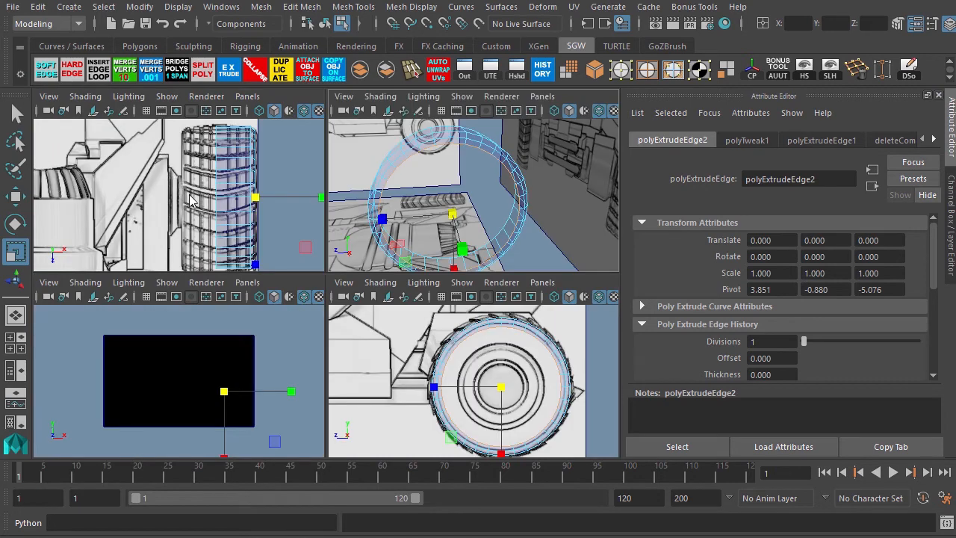
pyautogui.press('space')
pyautogui.press('w')
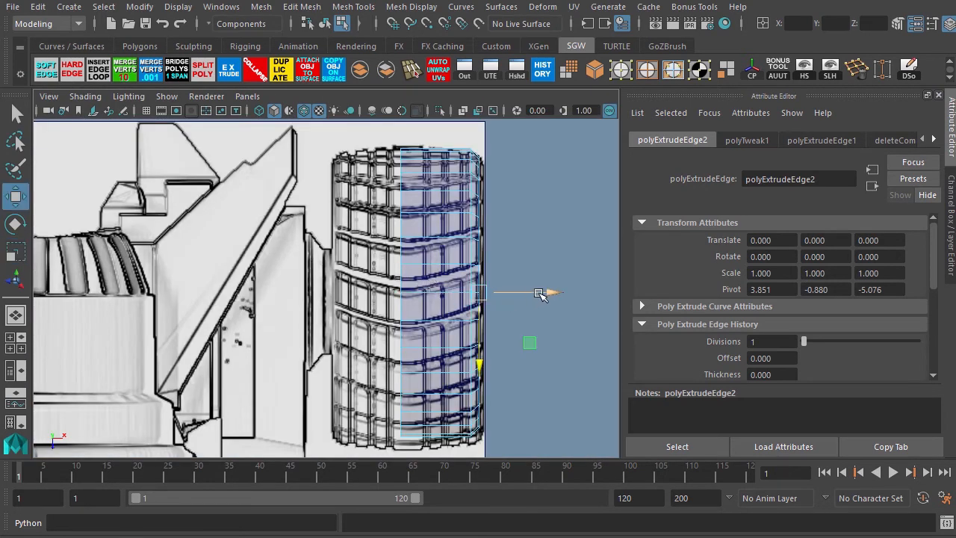
pyautogui.moveTo(550, 291); pyautogui.dragTo(554, 290)
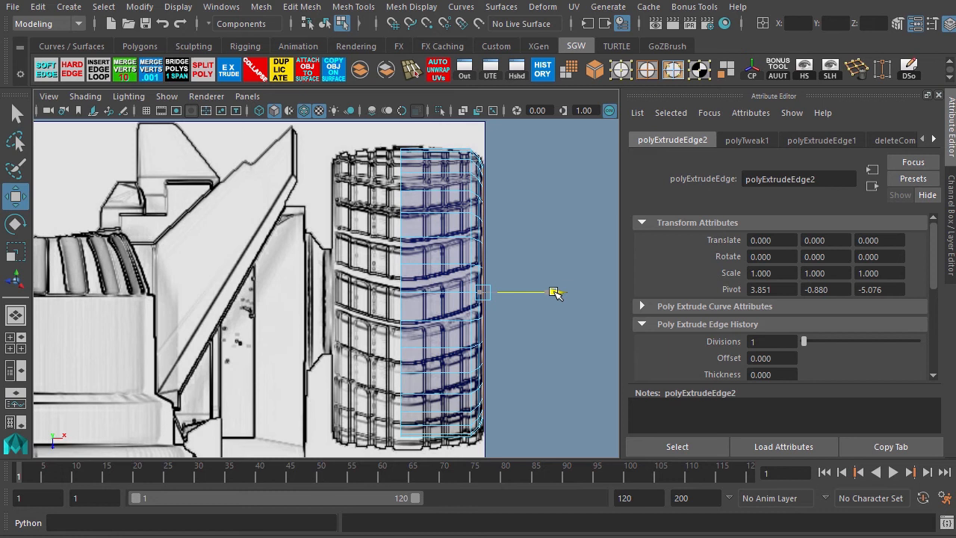
pyautogui.moveTo(554, 292); pyautogui.dragTo(554, 292)
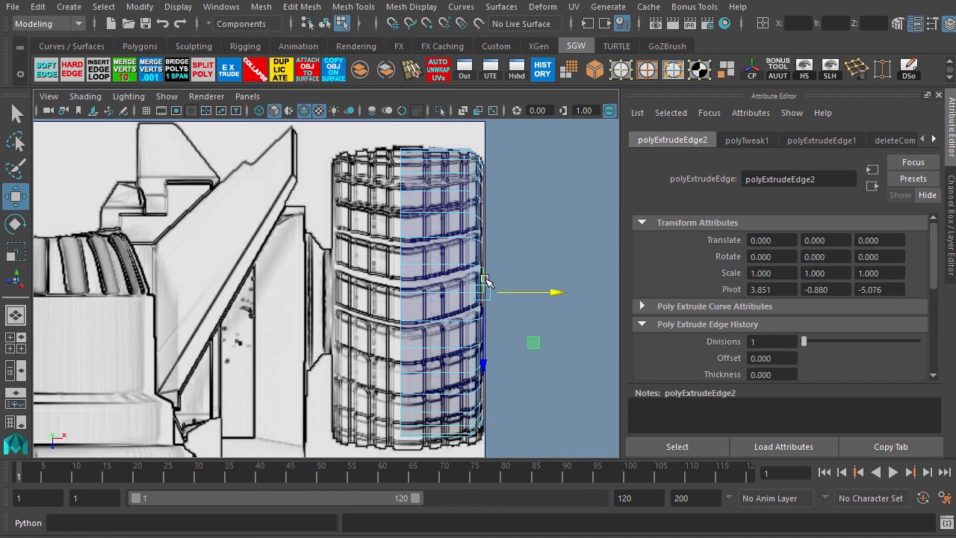
# In the side view, extrude the border edge loop again and scale it inward to form the tire's sidewall.
pyautogui.press('space')
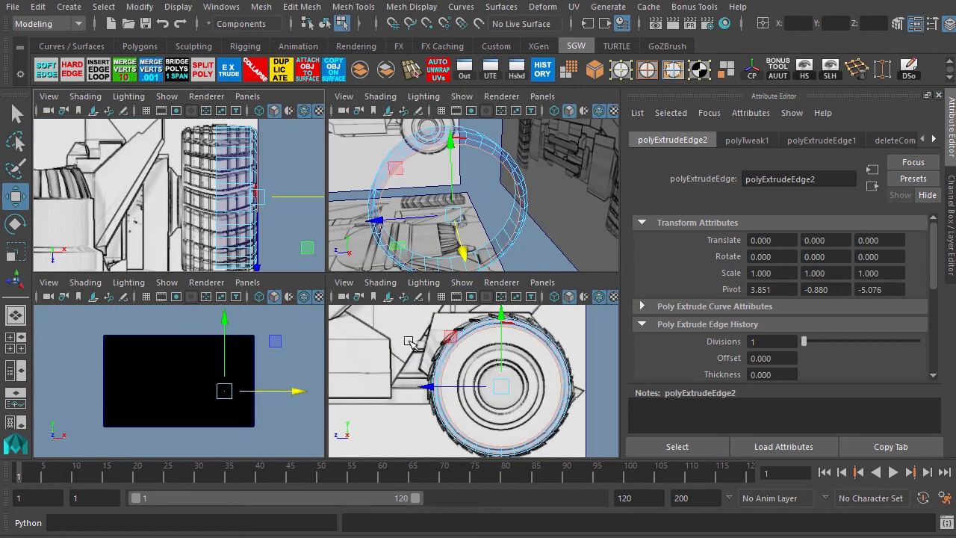
pyautogui.press('space')
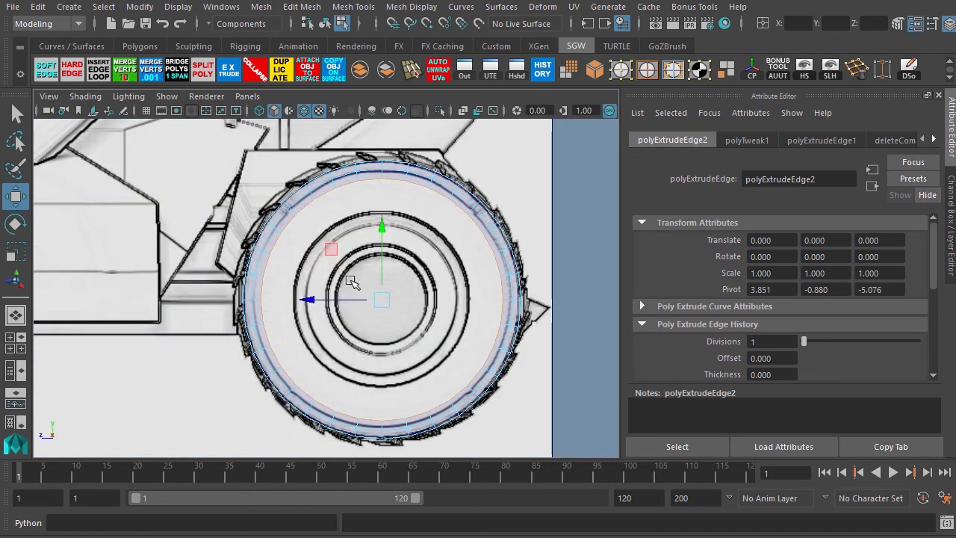
pyautogui.click(229, 70)
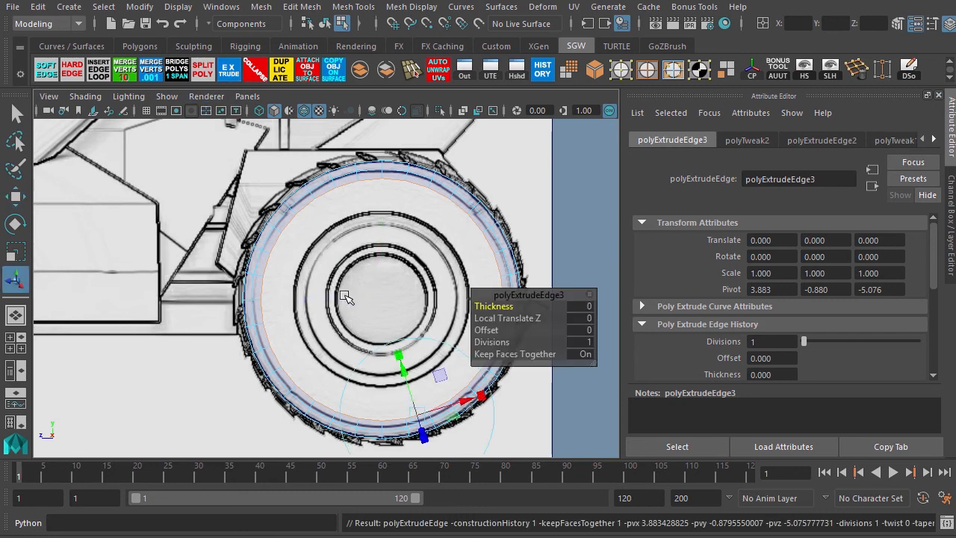
pyautogui.press('r')
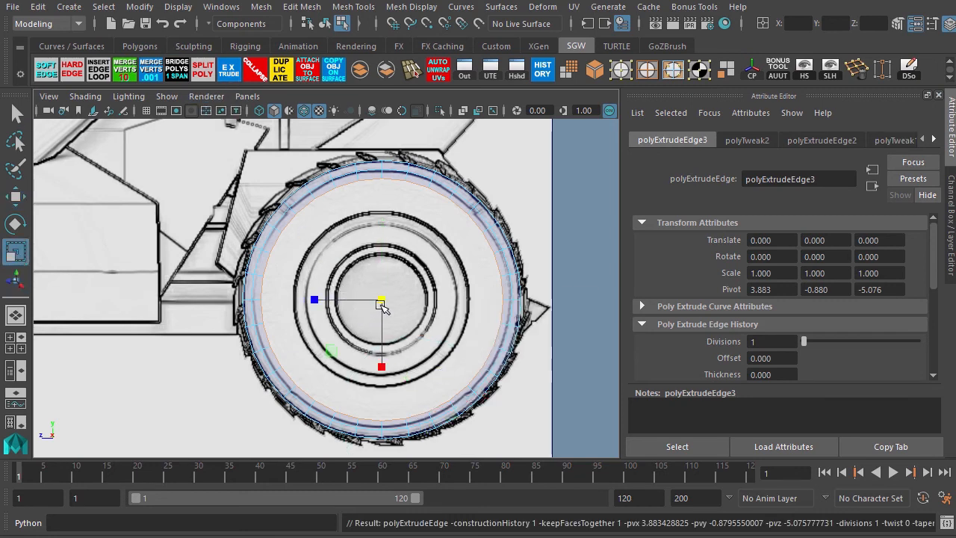
pyautogui.moveTo(381, 300); pyautogui.dragTo(338, 337)
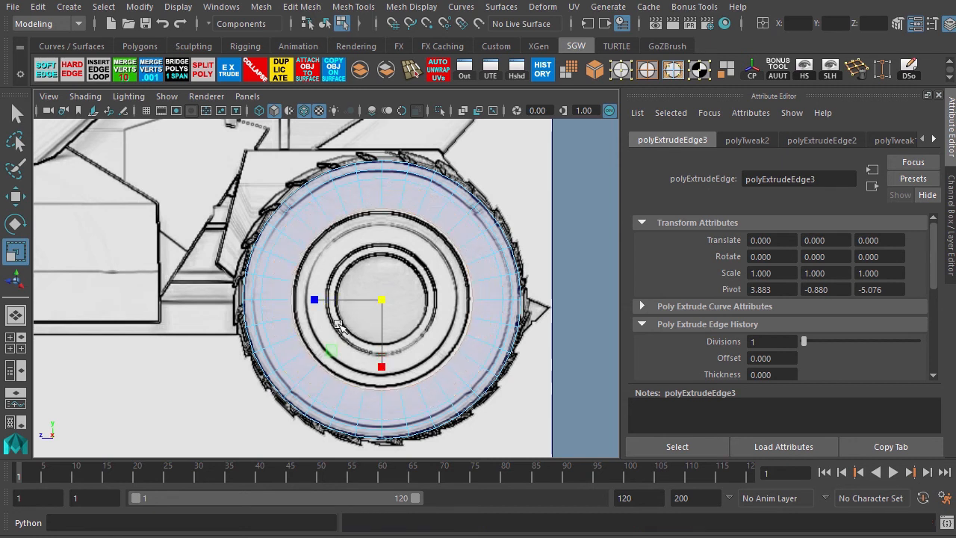
# Extrude the border edge loop once more, scale it slightly inward, and move it inward toward the vehicle.
pyautogui.hotkey('ctrl', 'e')
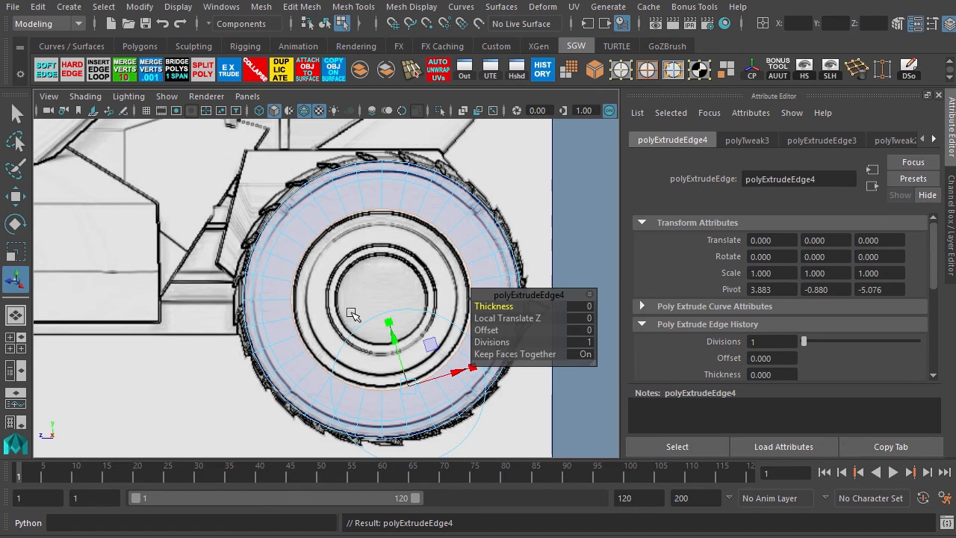
pyautogui.press('r')
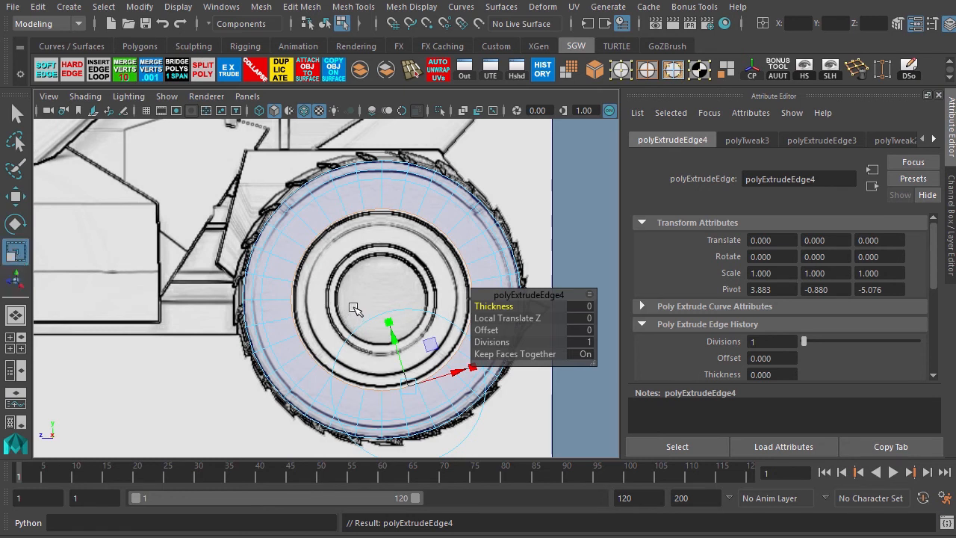
pyautogui.moveTo(379, 301); pyautogui.dragTo(376, 314)
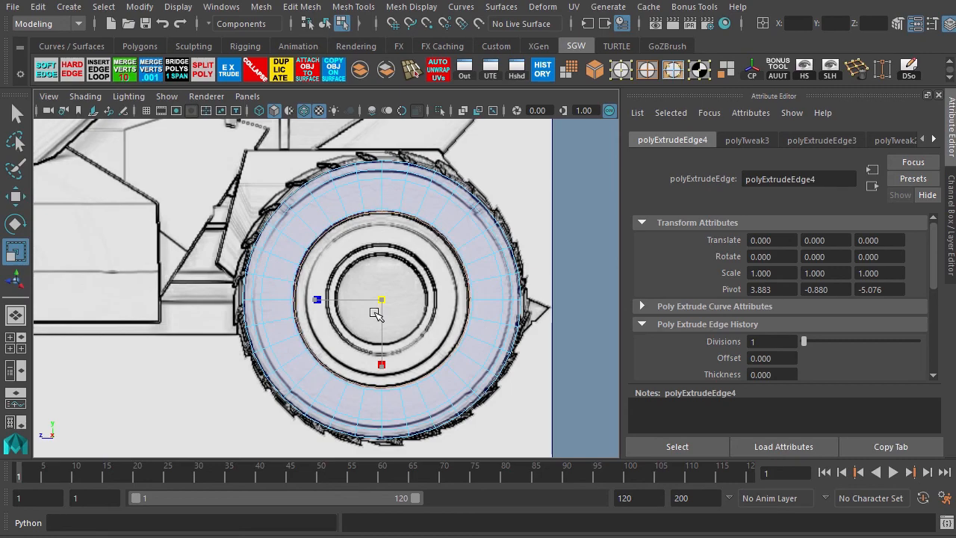
pyautogui.press('space')
pyautogui.press('space')
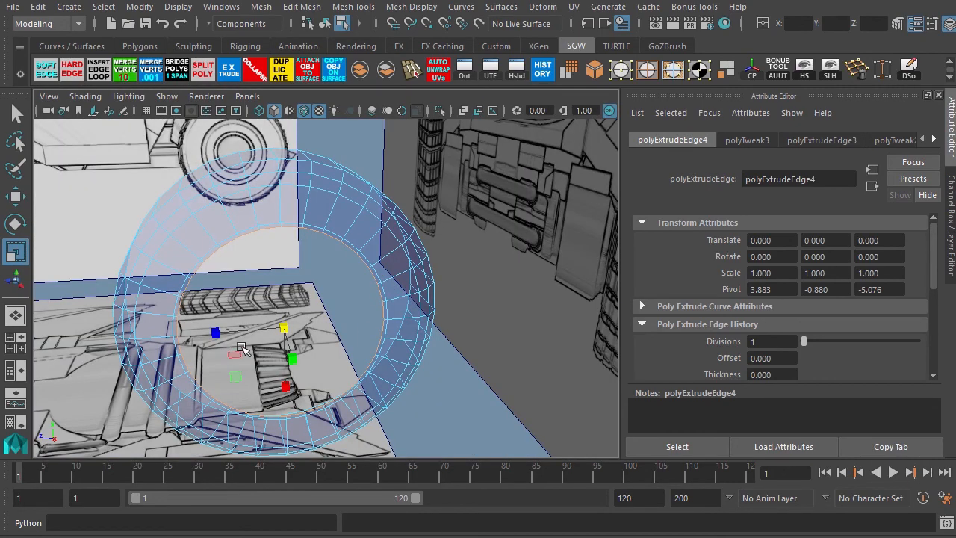
pyautogui.keyDown('alt'); pyautogui.moveTo(226, 338); pyautogui.dragTo(297, 343); pyautogui.keyUp('alt')
pyautogui.keyDown('alt'); pyautogui.moveTo(295, 309); pyautogui.dragTo(242, 292, button='middle'); pyautogui.keyUp('alt')
pyautogui.keyDown('alt'); pyautogui.moveTo(260, 292); pyautogui.dragTo(320, 319, button='right'); pyautogui.keyUp('alt')
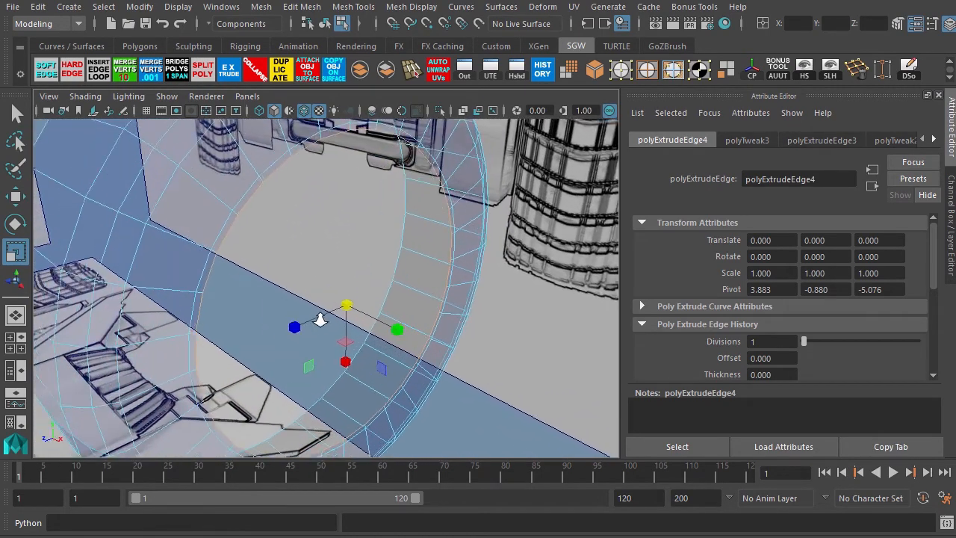
pyautogui.keyDown('alt'); pyautogui.moveTo(320, 320); pyautogui.dragTo(337, 324); pyautogui.keyUp('alt')
pyautogui.press('w')
pyautogui.moveTo(400, 331); pyautogui.dragTo(393, 329)
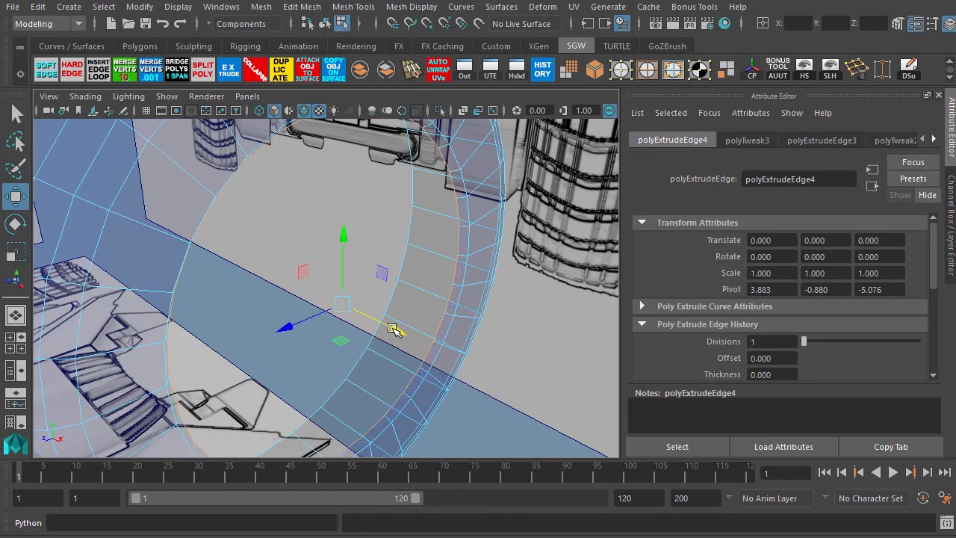
# Extrude the inner border edge loop again and move it further inward to give the rim recess depth.
pyautogui.hotkey('ctrl', 'e')
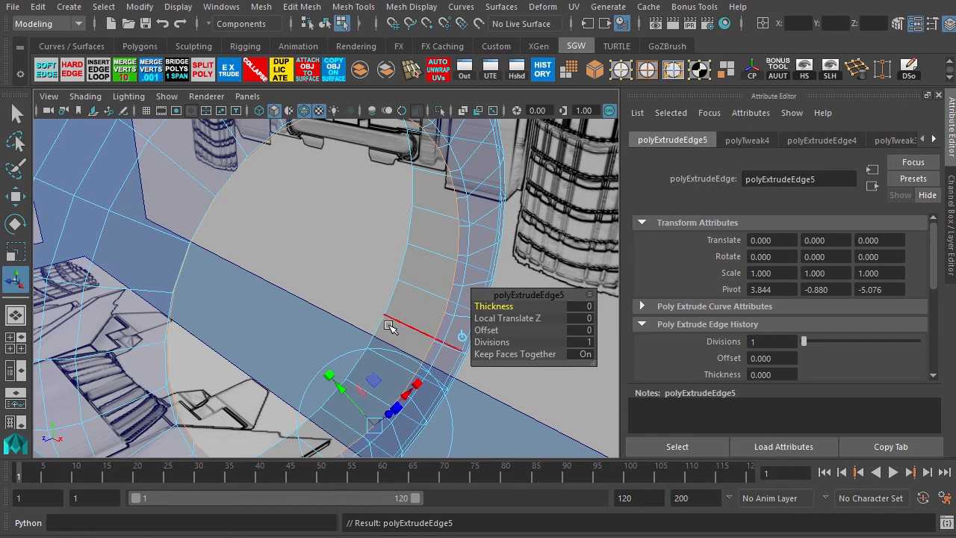
pyautogui.press('w')
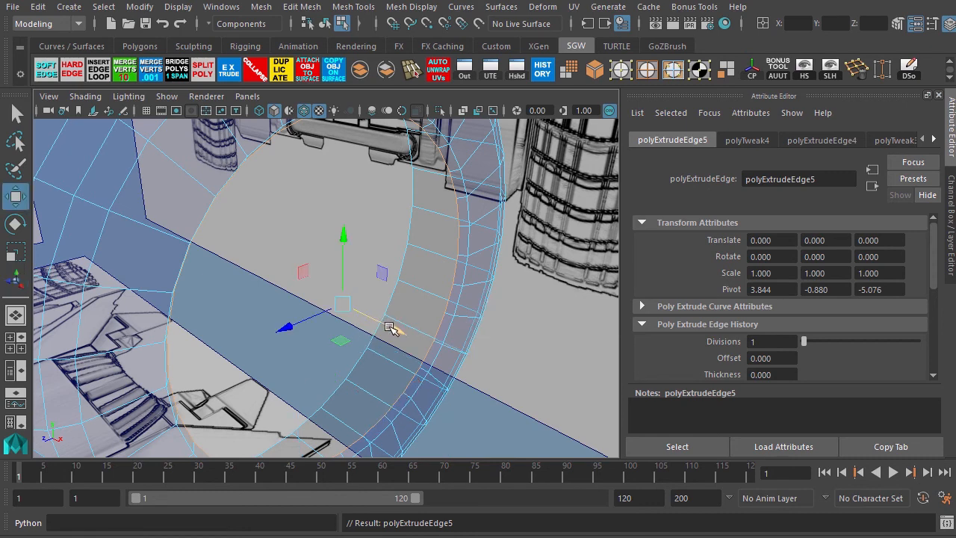
pyautogui.moveTo(363, 334)
pyautogui.mouseDown()
pyautogui.moveTo(382, 326)
pyautogui.moveTo(366, 317)
pyautogui.mouseUp()
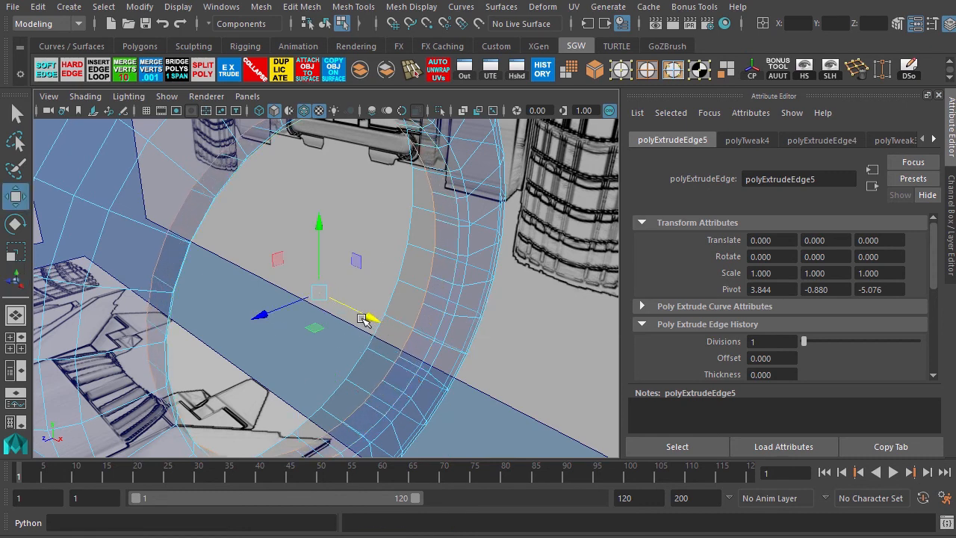
# Examine the extruded tire sidewall in the side and perspective views.
pyautogui.press('r')
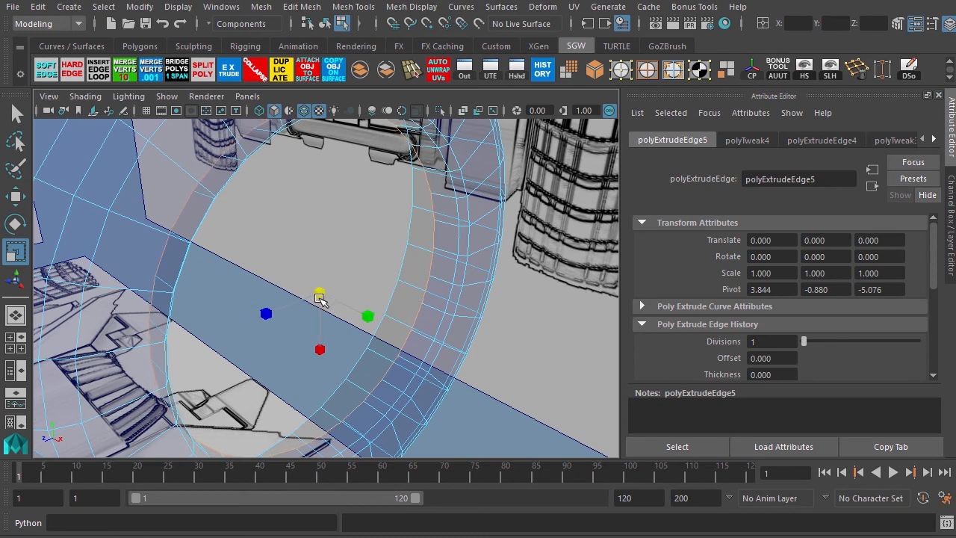
pyautogui.press('space')
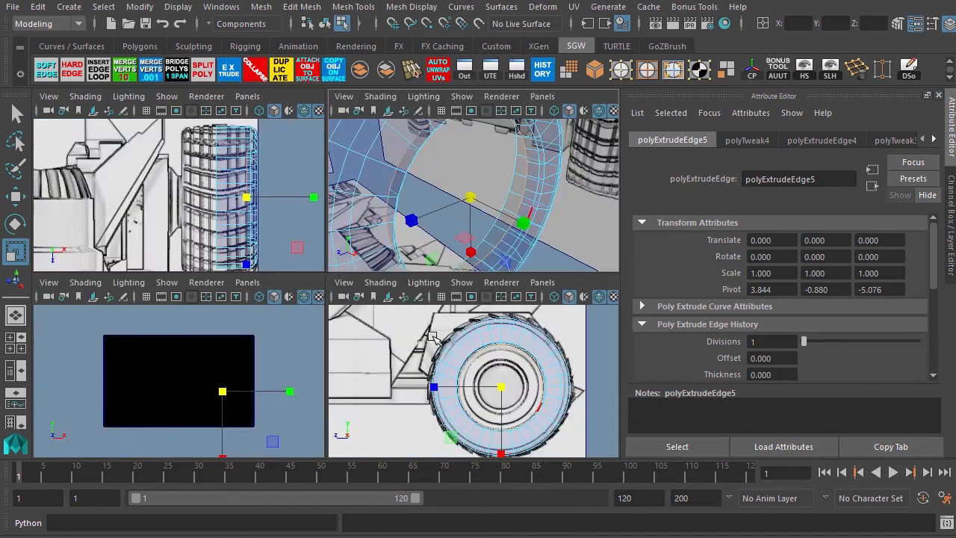
pyautogui.press('space')
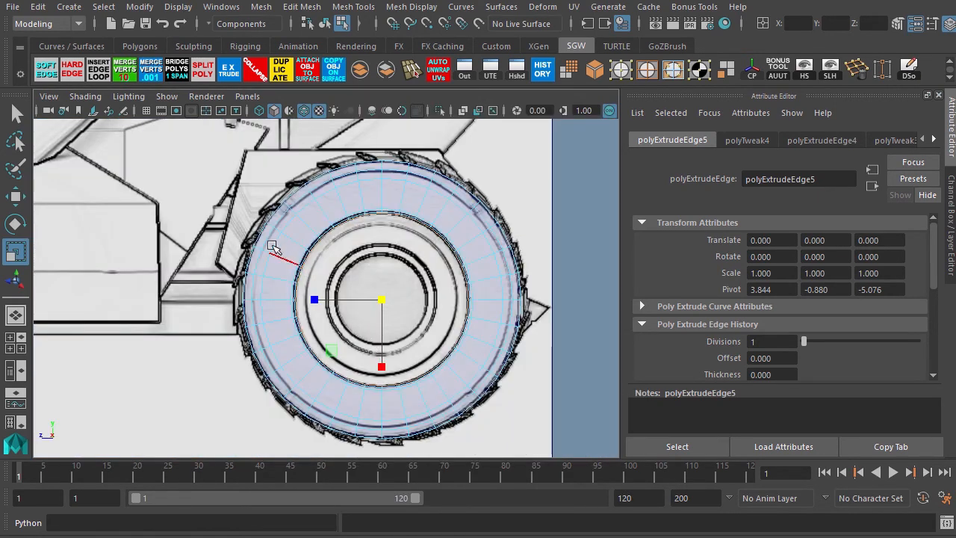
pyautogui.moveTo(303, 250)
pyautogui.keyDown('alt'); pyautogui.mouseDown(button='right')
pyautogui.moveTo(396, 278)
pyautogui.moveTo(314, 252)
pyautogui.mouseUp(button='right'); pyautogui.keyUp('alt')
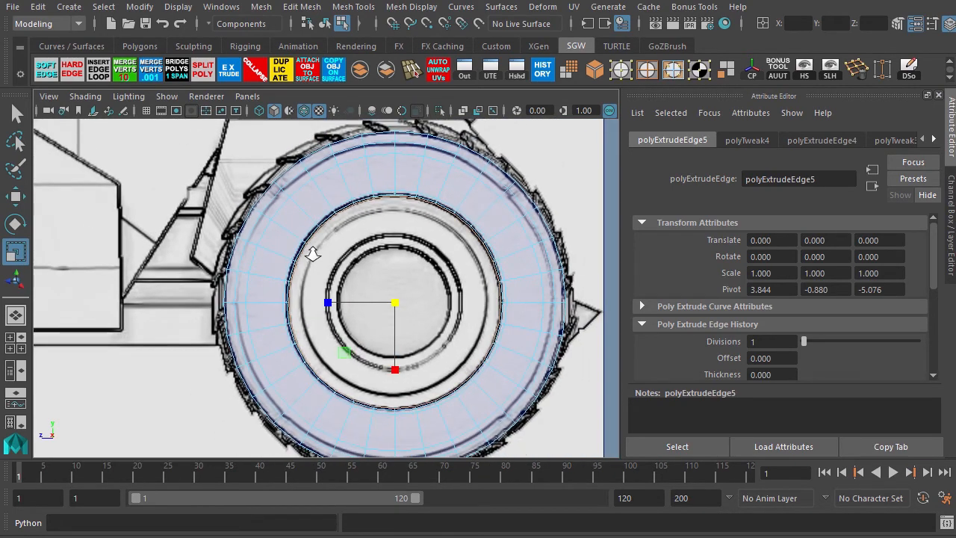
pyautogui.press('space')
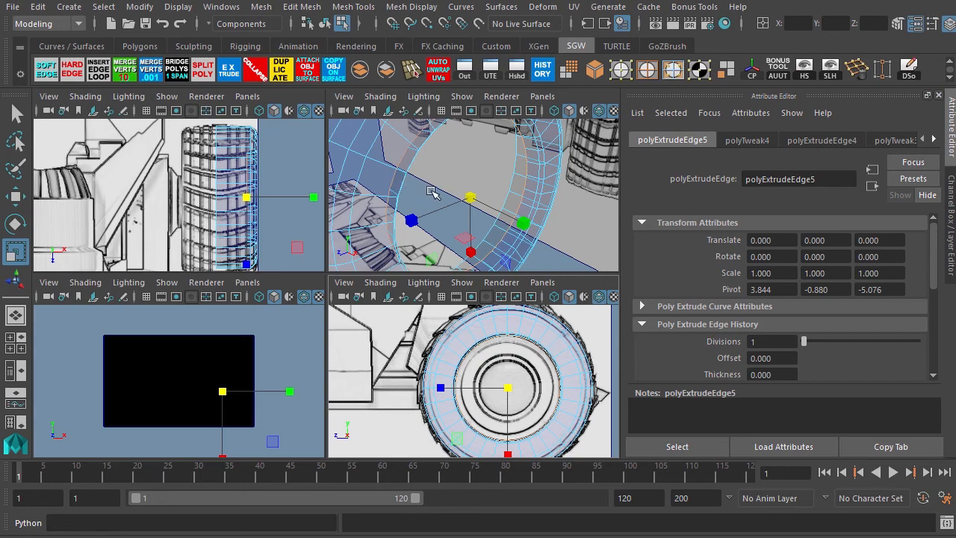
pyautogui.press('space')
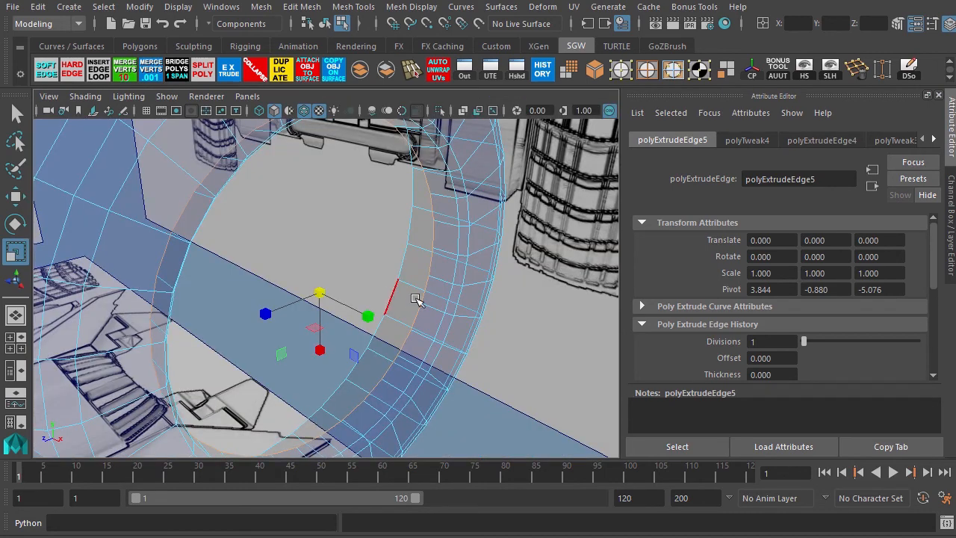
pyautogui.keyDown('alt'); pyautogui.moveTo(416, 298); pyautogui.dragTo(259, 212, button='right'); pyautogui.keyUp('alt')
pyautogui.keyDown('alt'); pyautogui.moveTo(260, 211); pyautogui.dragTo(315, 260); pyautogui.keyUp('alt')
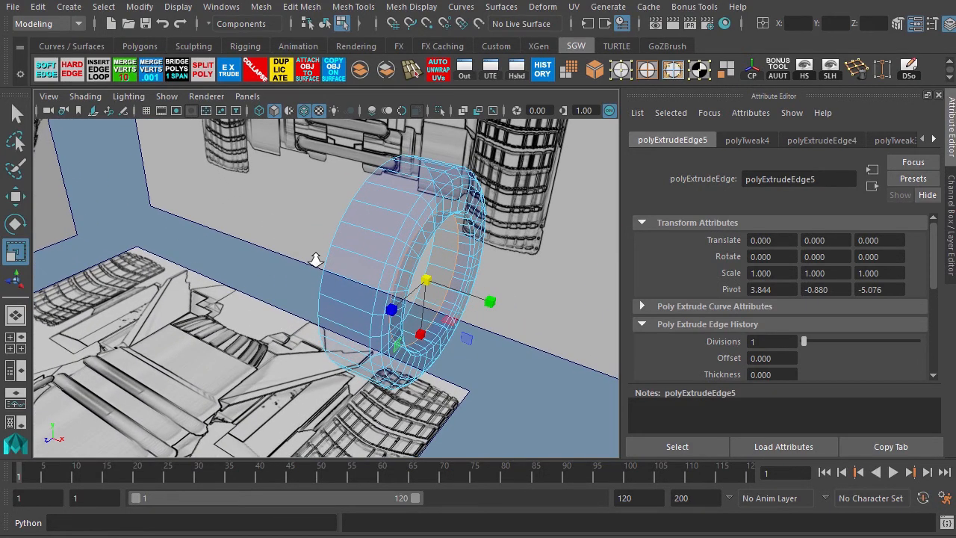
# Switch to object mode, inspect the tire from several angles, and duplicate the tire object.
pyautogui.press('F8')
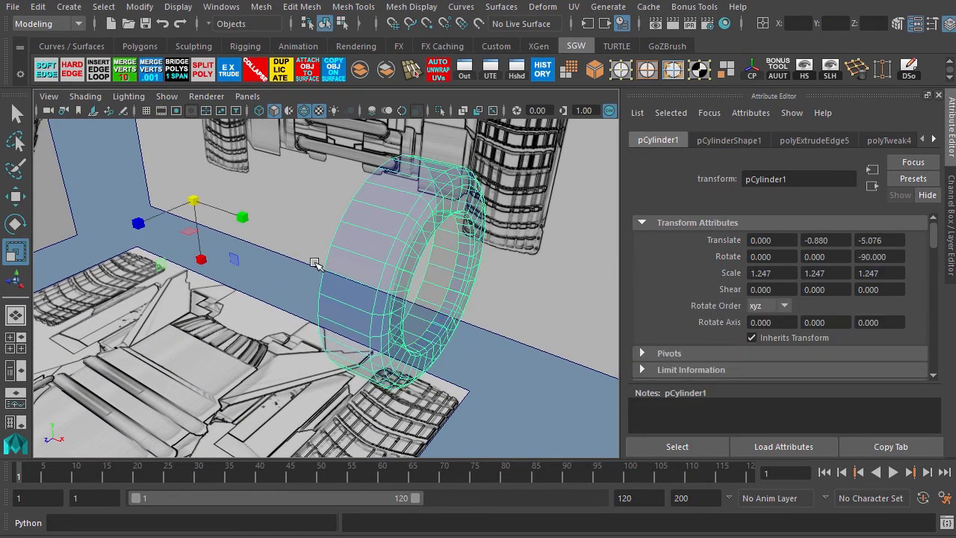
pyautogui.keyDown('alt'); pyautogui.moveTo(274, 308); pyautogui.dragTo(409, 265); pyautogui.keyUp('alt')
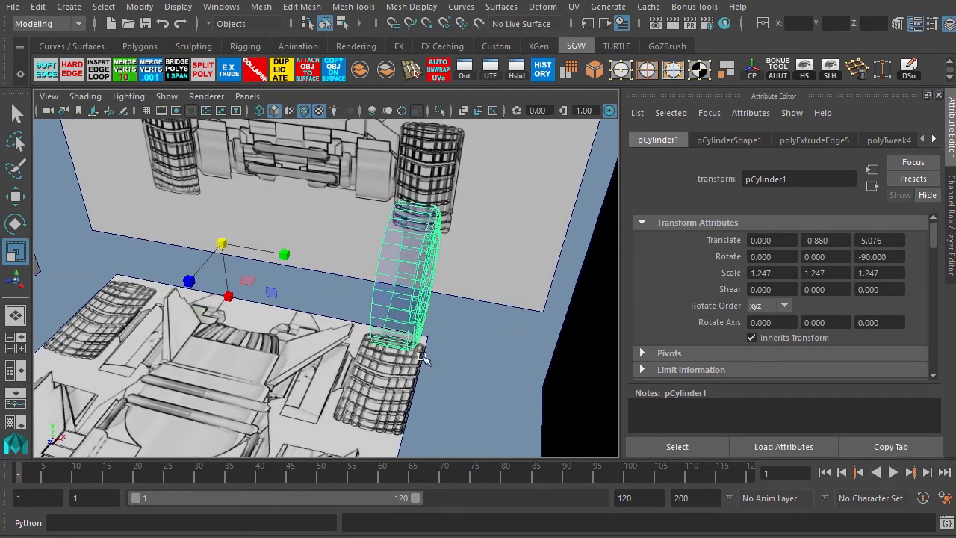
pyautogui.keyDown('alt'); pyautogui.moveTo(421, 358); pyautogui.dragTo(367, 326); pyautogui.keyUp('alt')
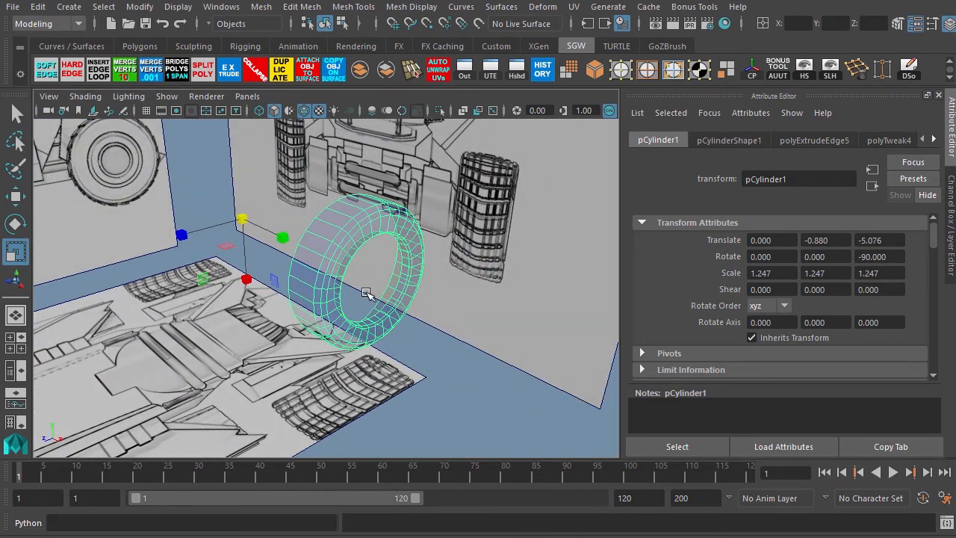
pyautogui.keyDown('alt'); pyautogui.moveTo(366, 294); pyautogui.dragTo(336, 331); pyautogui.keyUp('alt')
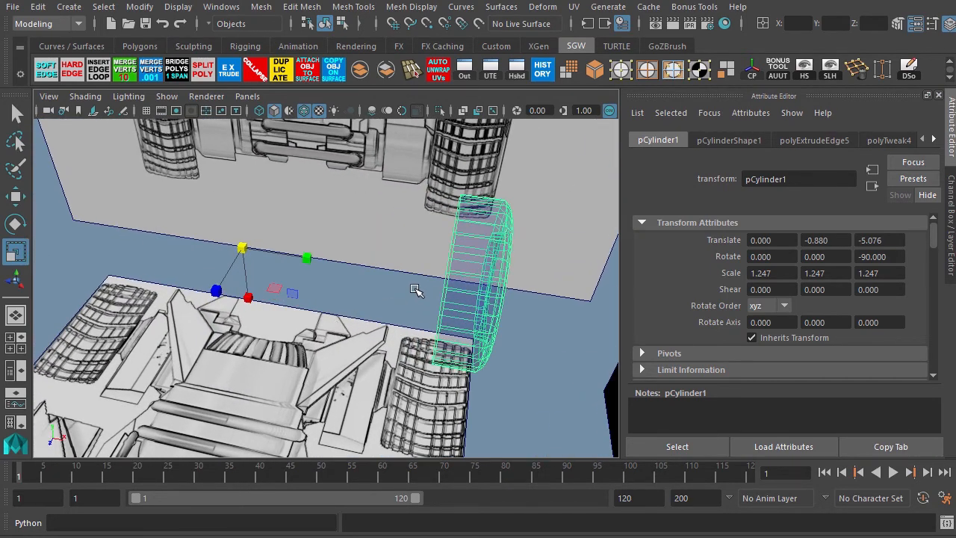
pyautogui.hotkey('ctrl', 'd')
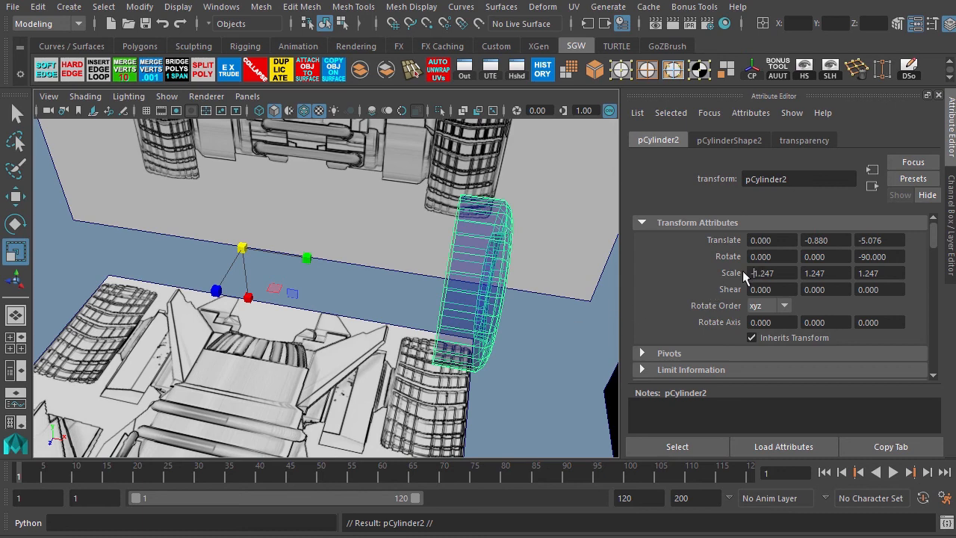
# Mirror the duplicated tire by setting its Y scale to -1.247.
pyautogui.write('-')
pyautogui.press('Return')
pyautogui.hotkey('ctrl', 'z')
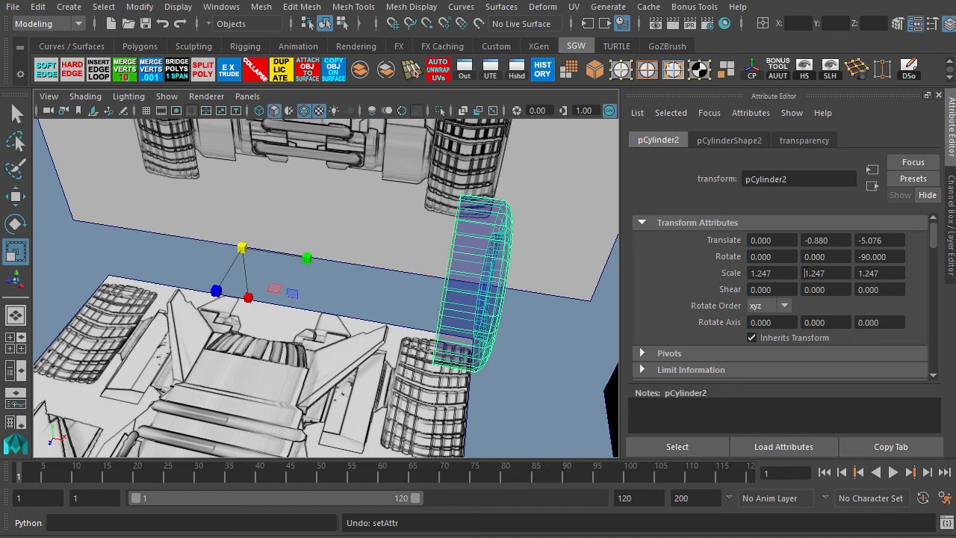
pyautogui.press('Return')
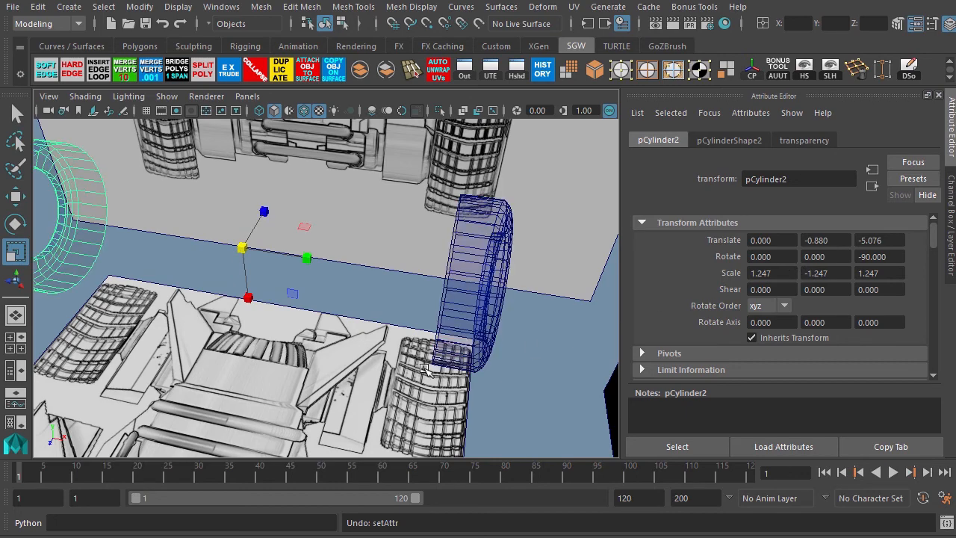
# Move the mirrored tire across to the opposite side of the vehicle, to about X 6.337.
pyautogui.keyDown('alt'); pyautogui.moveTo(345, 366); pyautogui.dragTo(315, 327); pyautogui.keyUp('alt')
pyautogui.press('w')
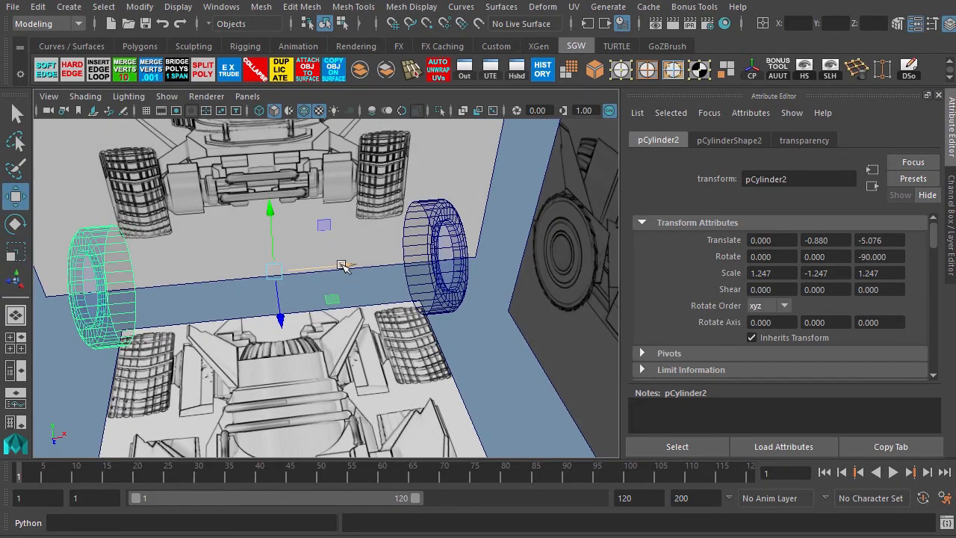
pyautogui.moveTo(342, 266); pyautogui.dragTo(609, 236)
pyautogui.press('space')
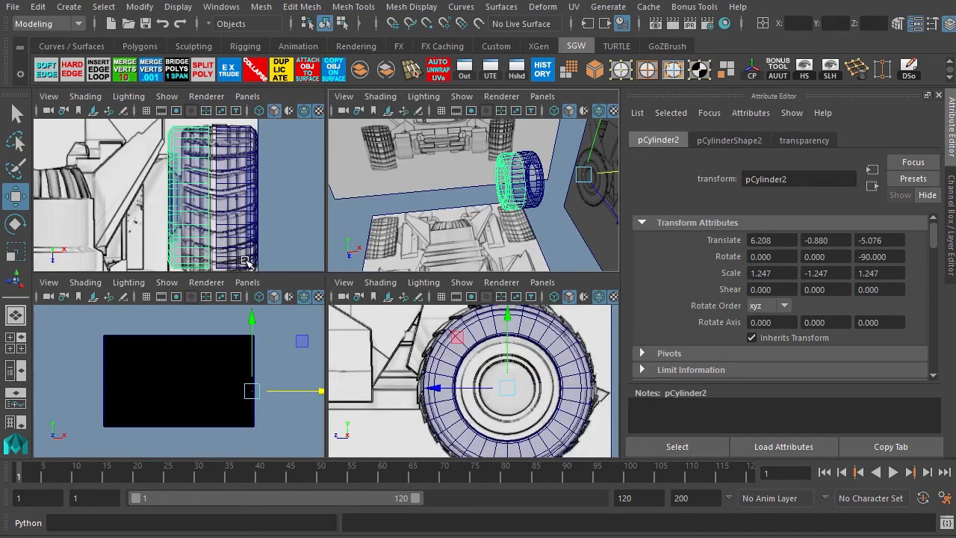
pyautogui.press('space')
pyautogui.scroll(4, 254, 269)
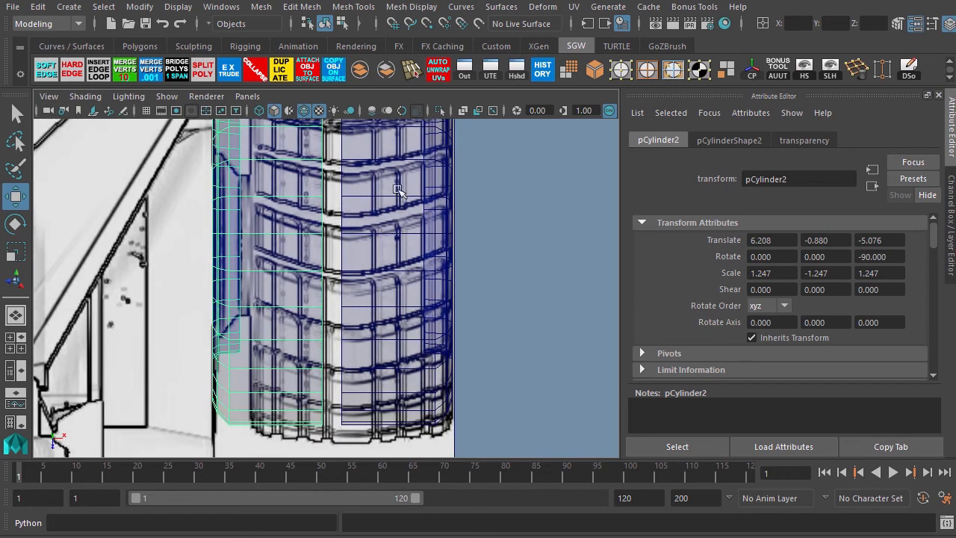
pyautogui.scroll(3, 329, 247)
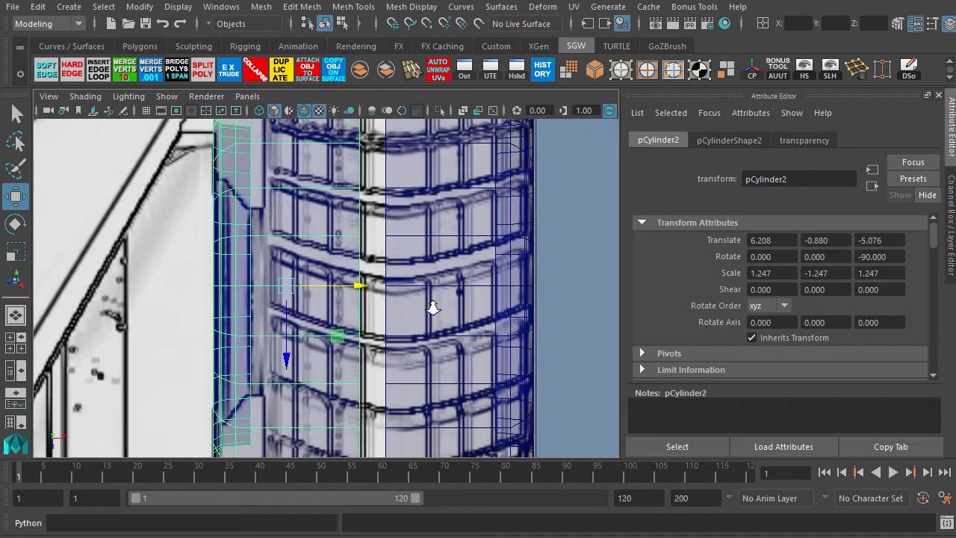
pyautogui.scroll(2, 429, 309)
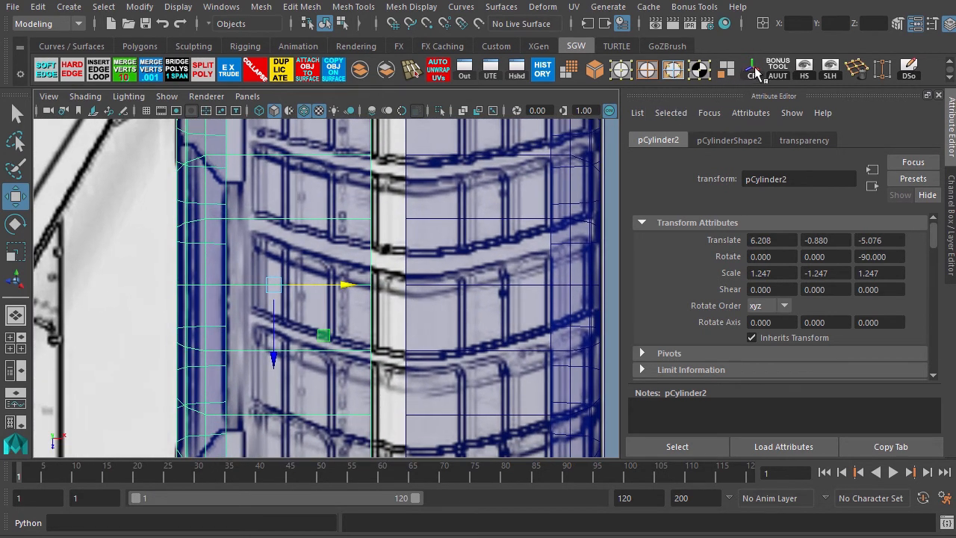
pyautogui.moveTo(347, 285); pyautogui.dragTo(382, 291)
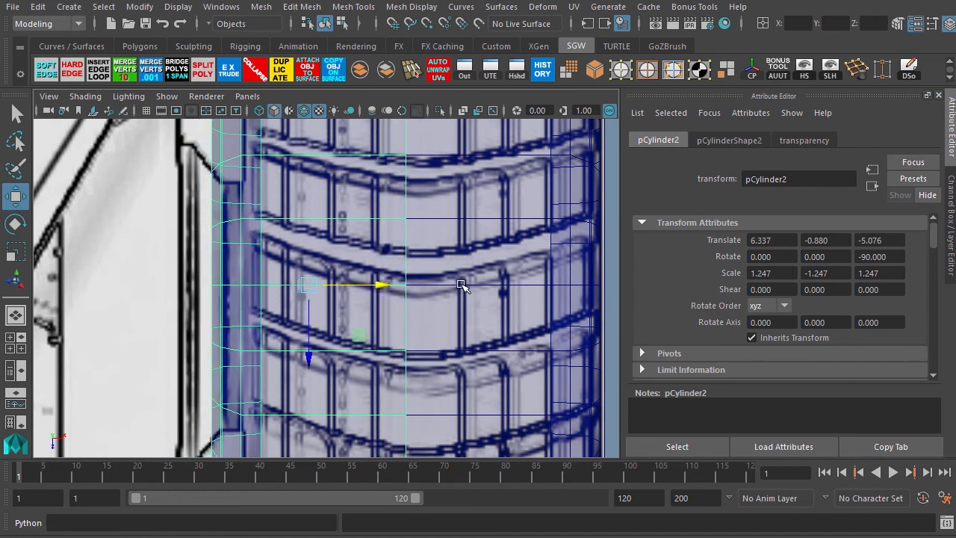
# Select both rear tires and combine them into a single mesh.
pyautogui.click(430, 295)
pyautogui.click(366, 288)
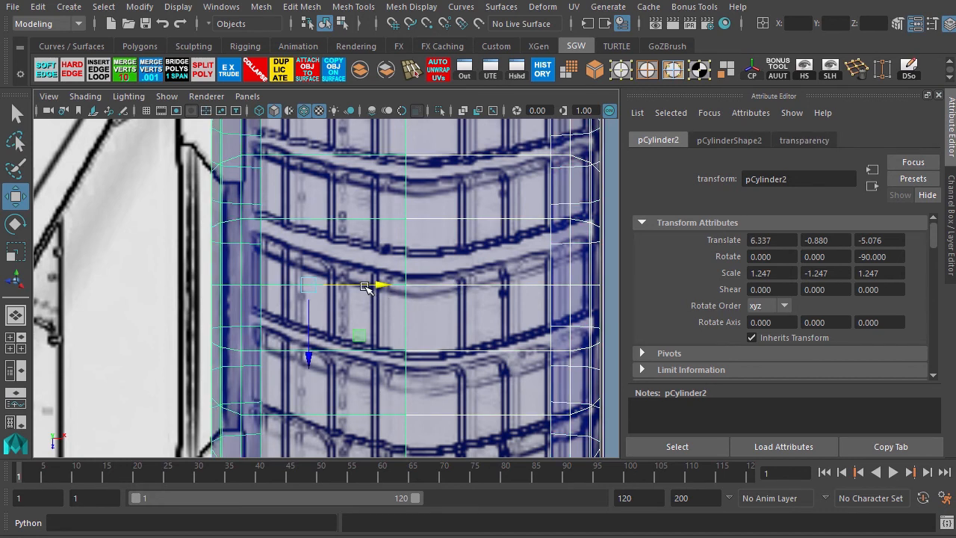
pyautogui.click(359, 70)
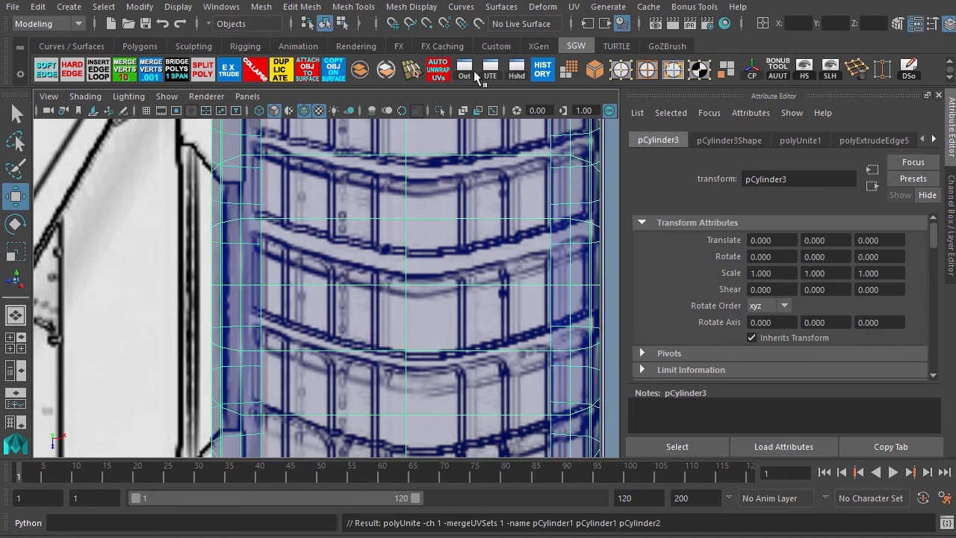
# Delete the combined tire's history and merge the overlapping vertices along its center.
pyautogui.click(543, 70)
pyautogui.press('F9')
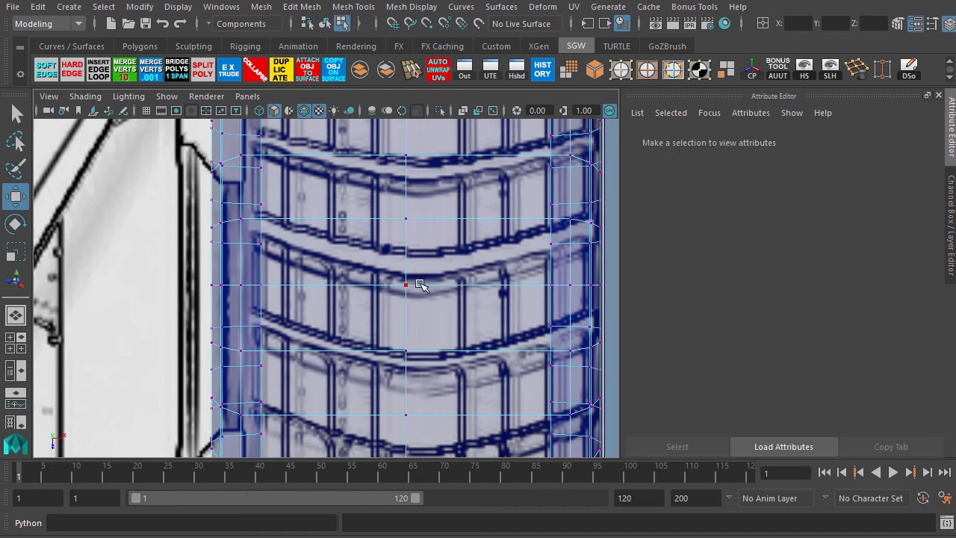
pyautogui.scroll(-5, 344, 218)
pyautogui.scroll(4, 345, 217)
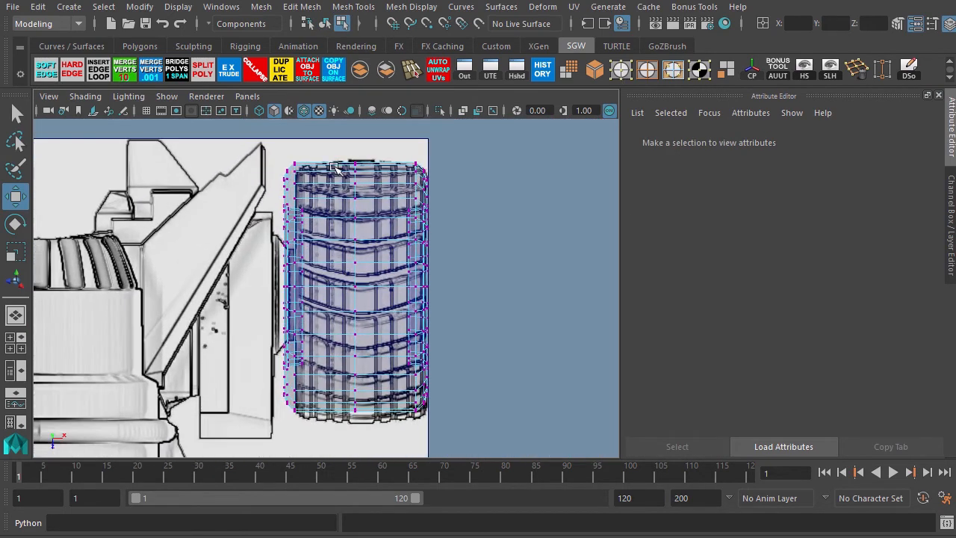
pyautogui.moveTo(377, 322); pyautogui.dragTo(372, 431)
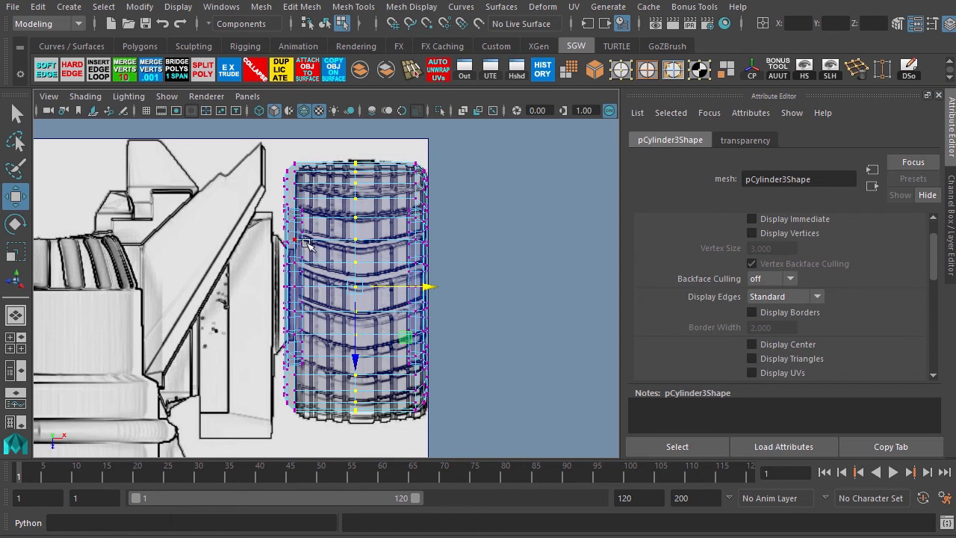
pyautogui.click(152, 73)
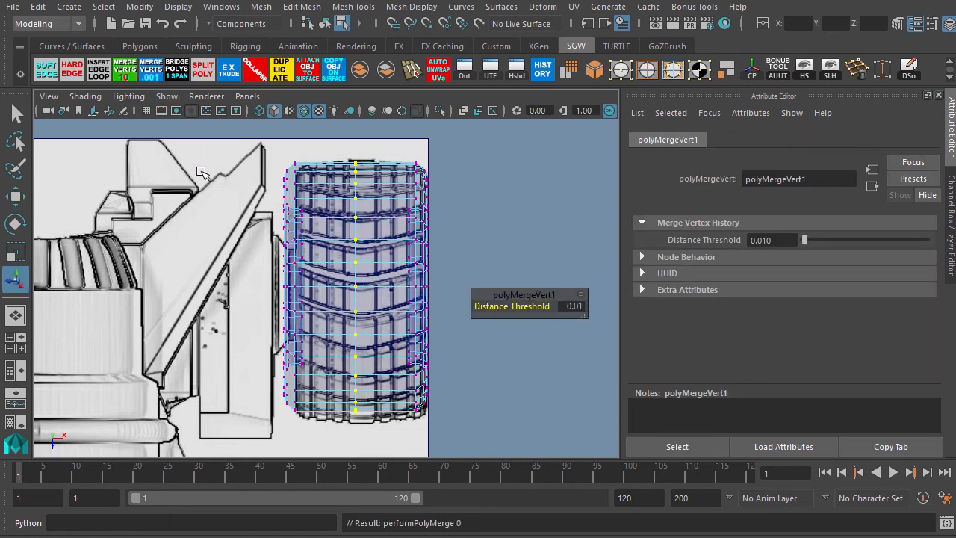
pyautogui.press('w')
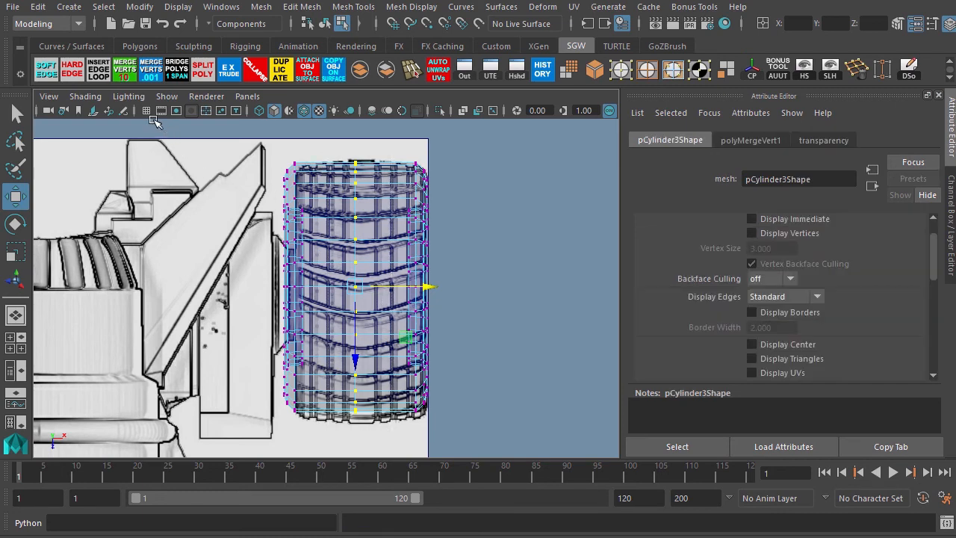
pyautogui.click(124, 71)
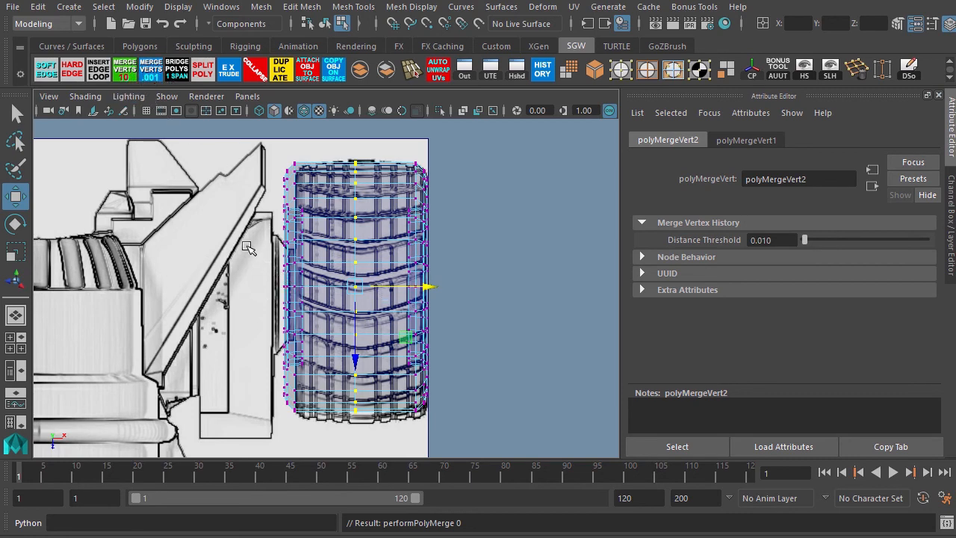
pyautogui.scroll(3, 249, 248)
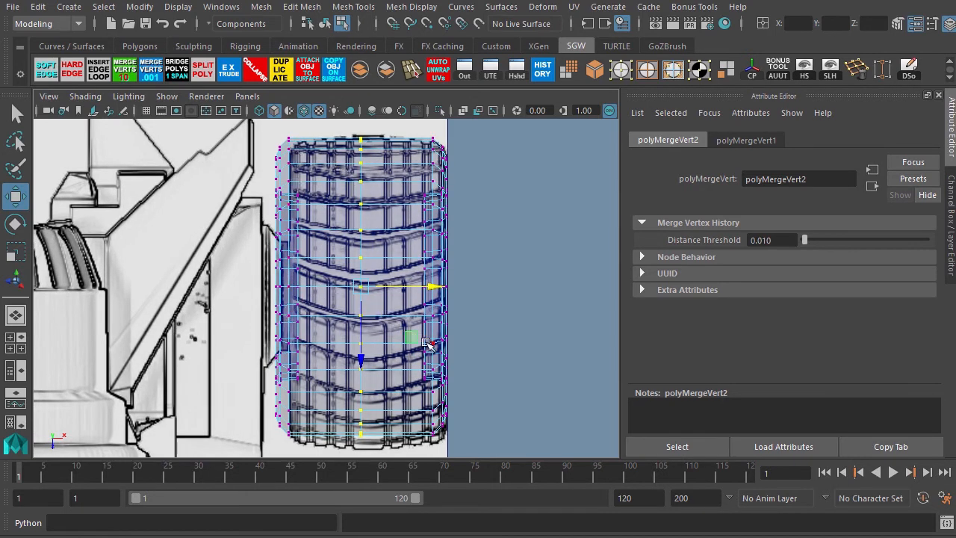
# Return to object mode and duplicate the combined rear tire mesh.
pyautogui.press('space')
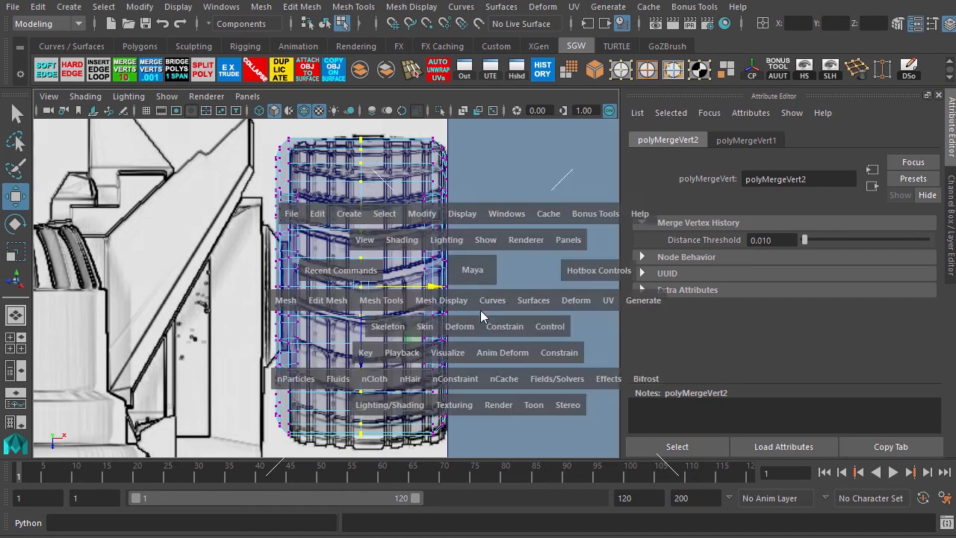
pyautogui.press('space')
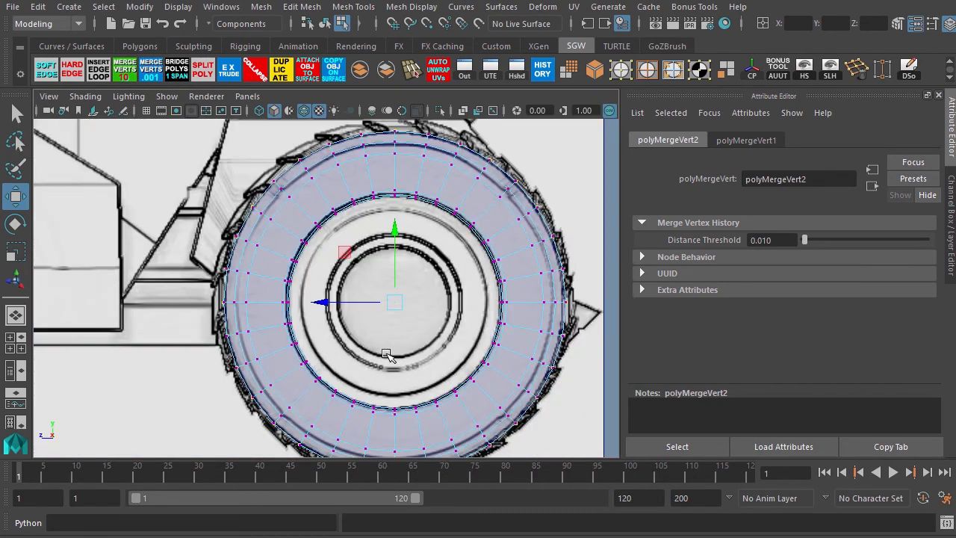
pyautogui.press('F8')
pyautogui.scroll(-5, 389, 314)
pyautogui.keyDown('alt'); pyautogui.moveTo(394, 304); pyautogui.dragTo(542, 330, button='middle'); pyautogui.keyUp('alt')
pyautogui.hotkey('ctrl', 'd')
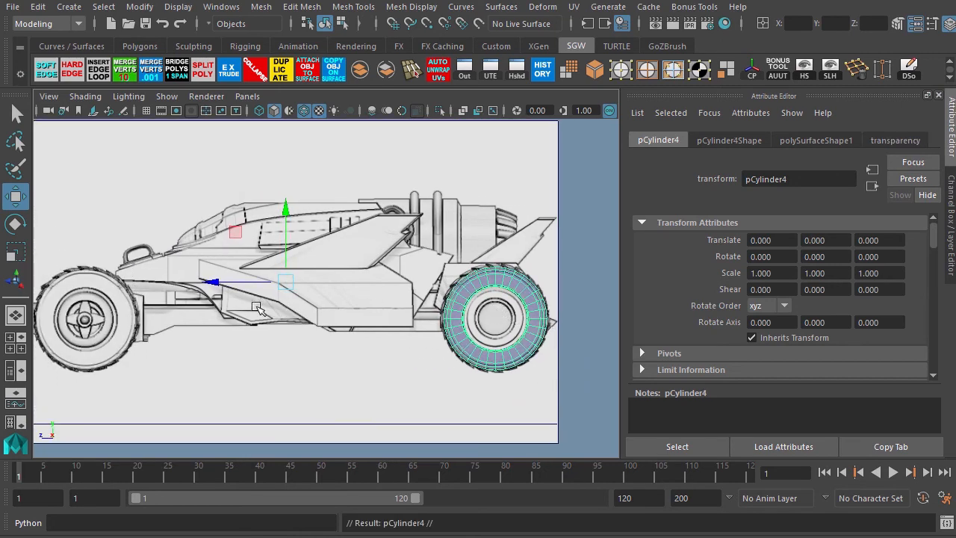
# Move the duplicated tire forward to the front wheel position, about Z 9.93.
pyautogui.moveTo(216, 281); pyautogui.dragTo(3, 284)
pyautogui.press('space')
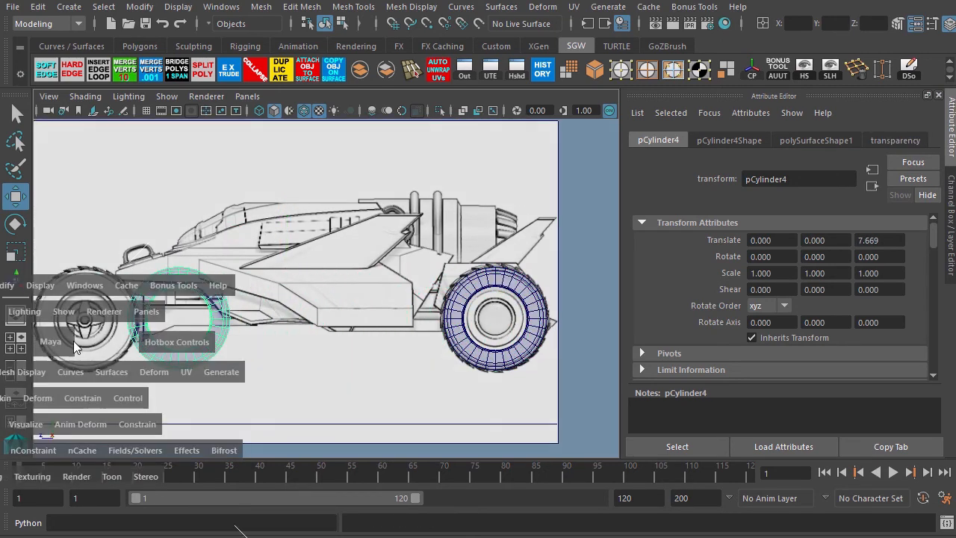
pyautogui.keyDown('alt'); pyautogui.moveTo(116, 293); pyautogui.dragTo(342, 301, button='middle'); pyautogui.keyUp('alt')
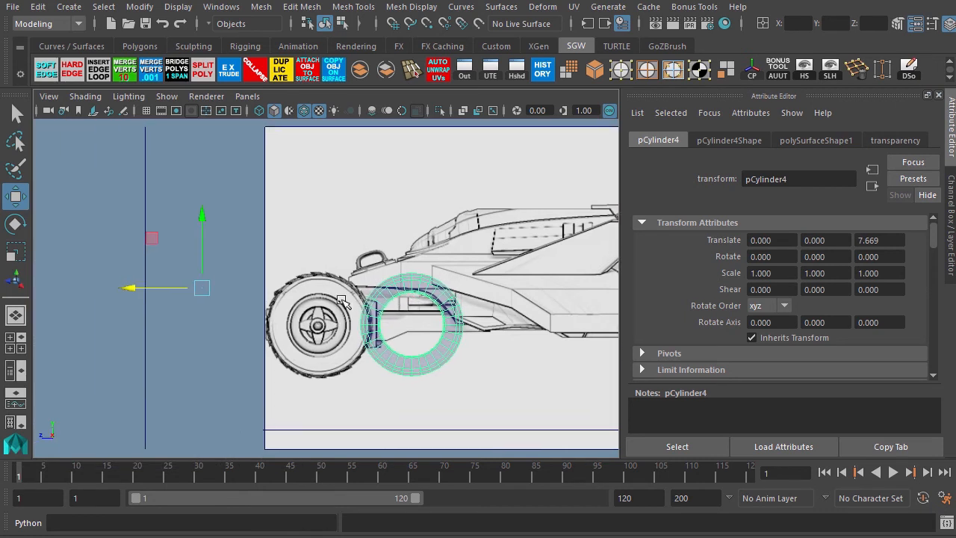
pyautogui.moveTo(127, 289); pyautogui.dragTo(43, 314)
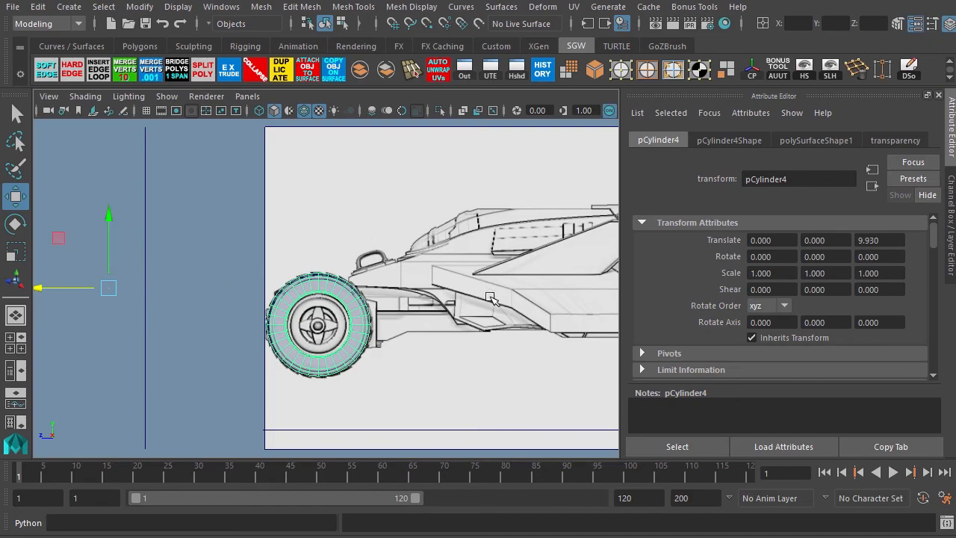
# Select the rear tire mesh, pick an edge on its tread, and bevel it.
pyautogui.press('space')
pyautogui.press('space')
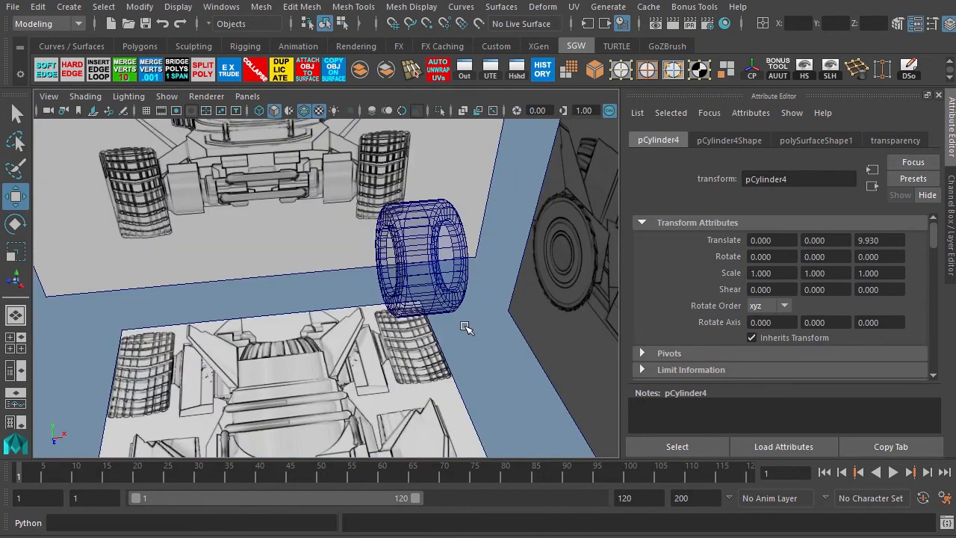
pyautogui.keyDown('alt'); pyautogui.moveTo(466, 329); pyautogui.dragTo(335, 306); pyautogui.keyUp('alt')
pyautogui.keyDown('alt'); pyautogui.moveTo(336, 306); pyautogui.dragTo(387, 297, button='right'); pyautogui.keyUp('alt')
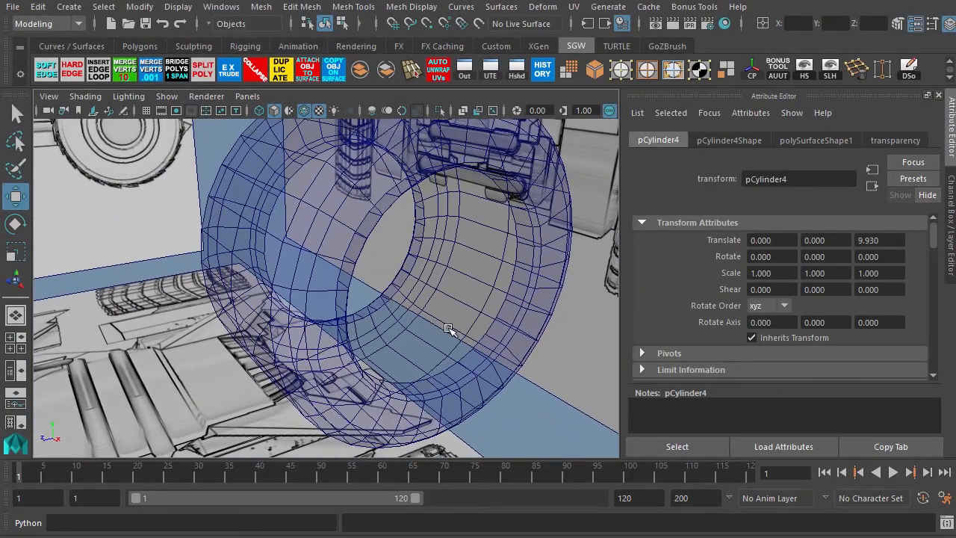
pyautogui.click(480, 350)
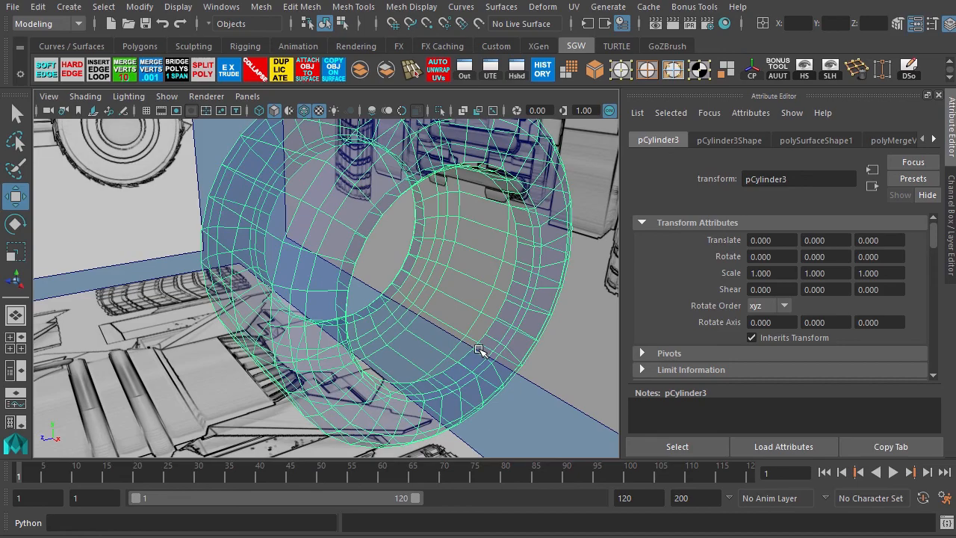
pyautogui.keyDown('alt'); pyautogui.moveTo(372, 312); pyautogui.dragTo(333, 266, button='right'); pyautogui.keyUp('alt')
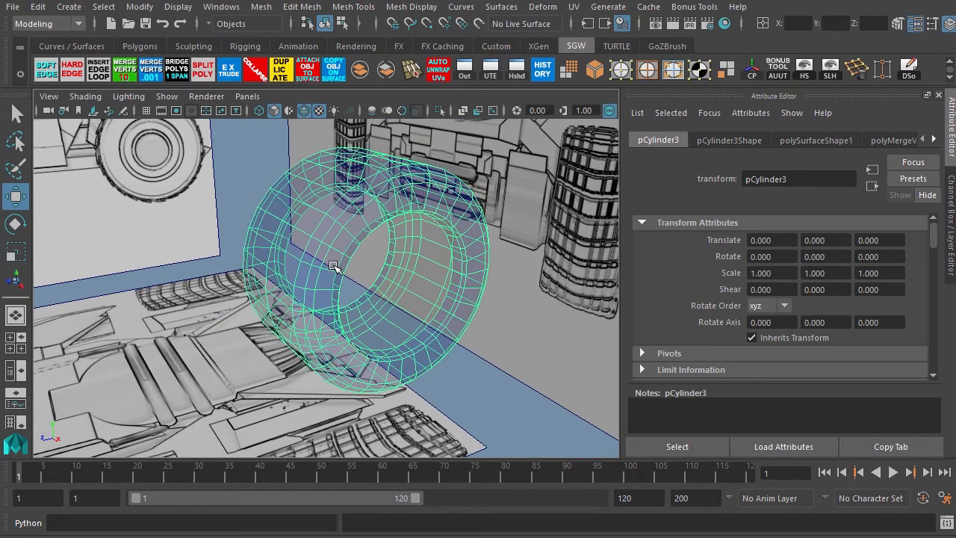
pyautogui.keyDown('alt'); pyautogui.moveTo(306, 255); pyautogui.dragTo(375, 277); pyautogui.keyUp('alt')
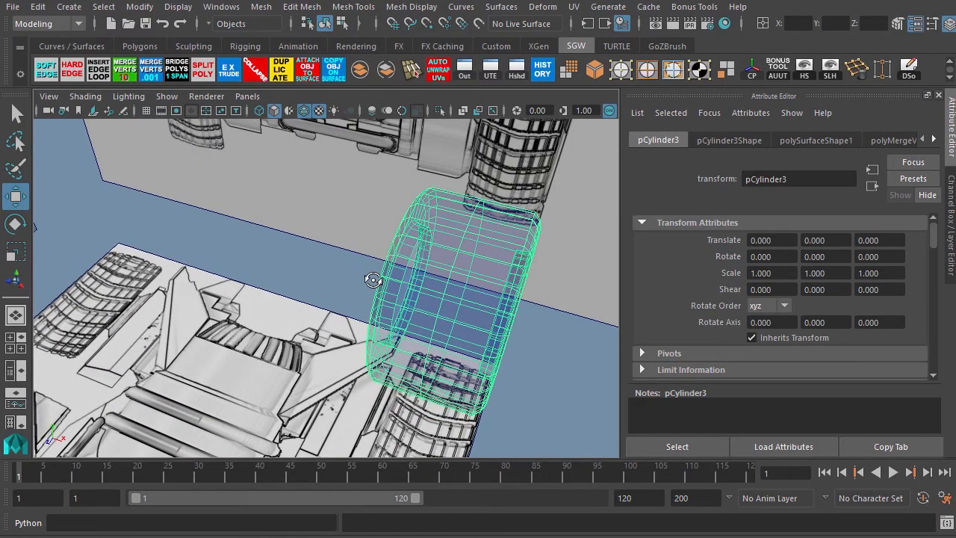
pyautogui.click(619, 77)
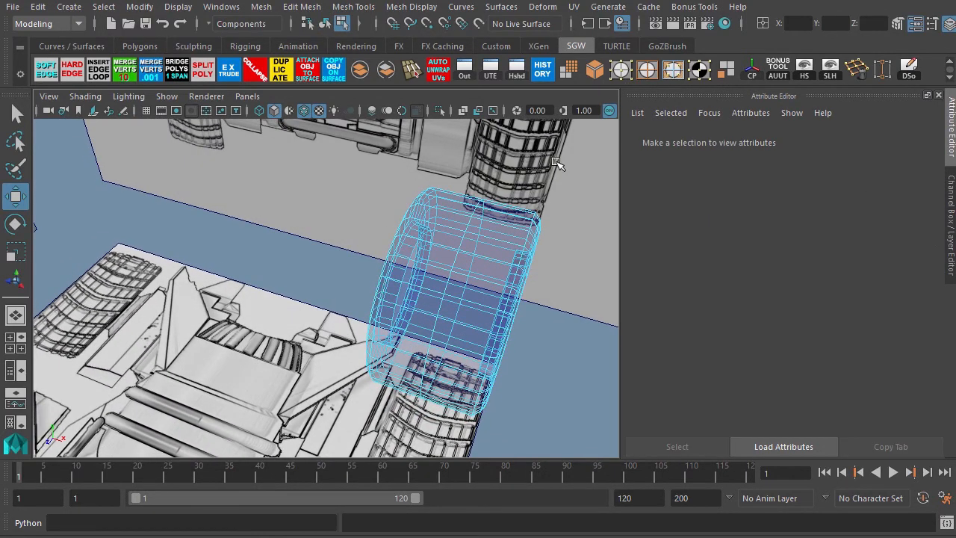
pyautogui.click(463, 242)
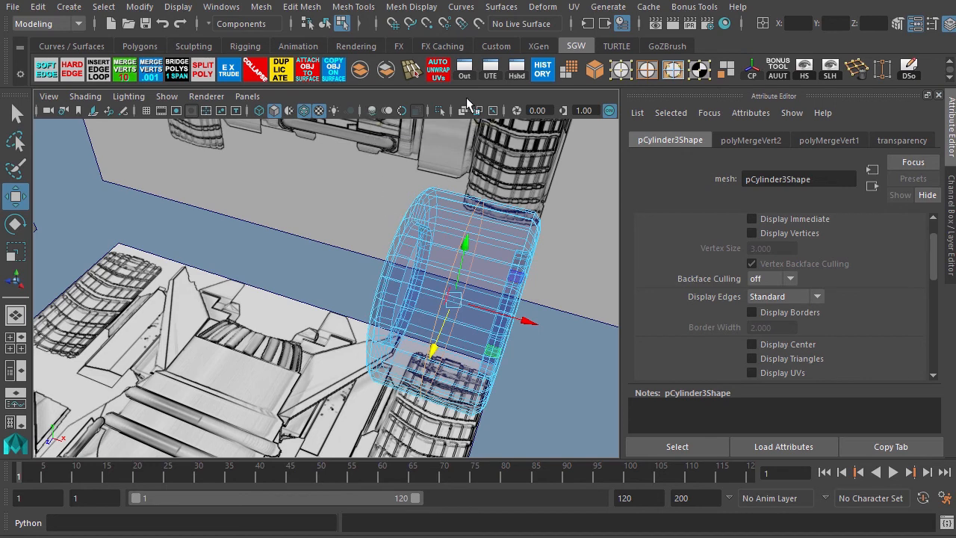
pyautogui.click(594, 72)
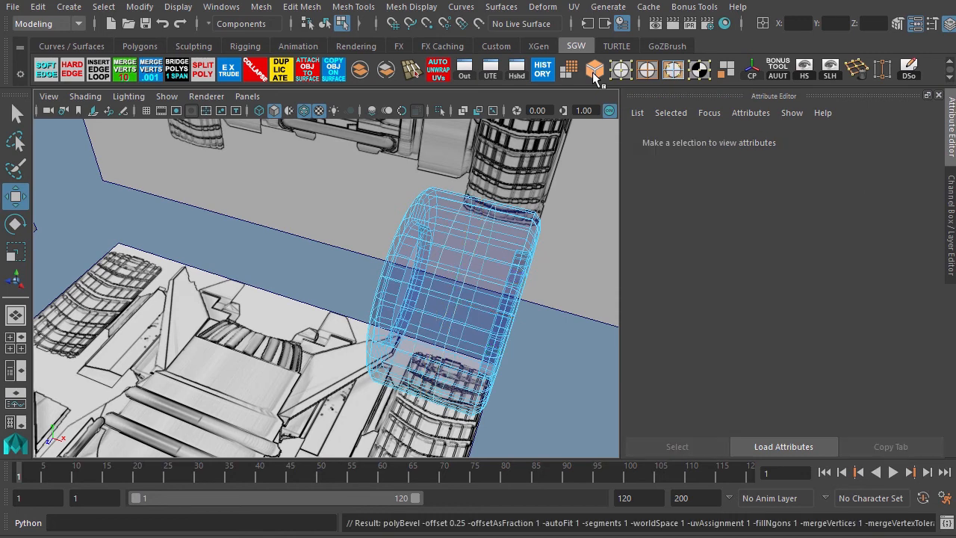
# Select an edge ring around the tire tread and connect it to insert a new edge loop.
pyautogui.click(495, 243)
pyautogui.doubleClick(485, 254)
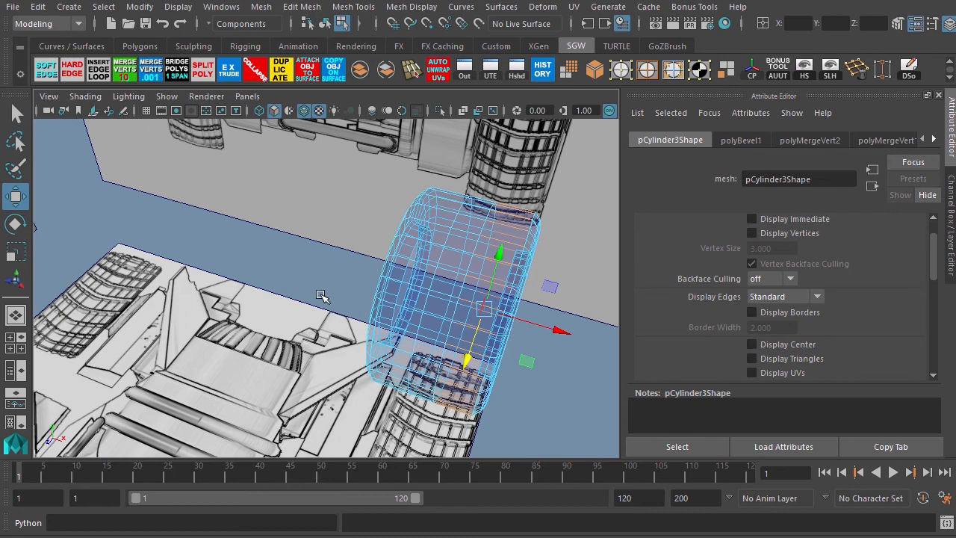
pyautogui.keyDown('alt'); pyautogui.moveTo(321, 296); pyautogui.dragTo(269, 281); pyautogui.keyUp('alt')
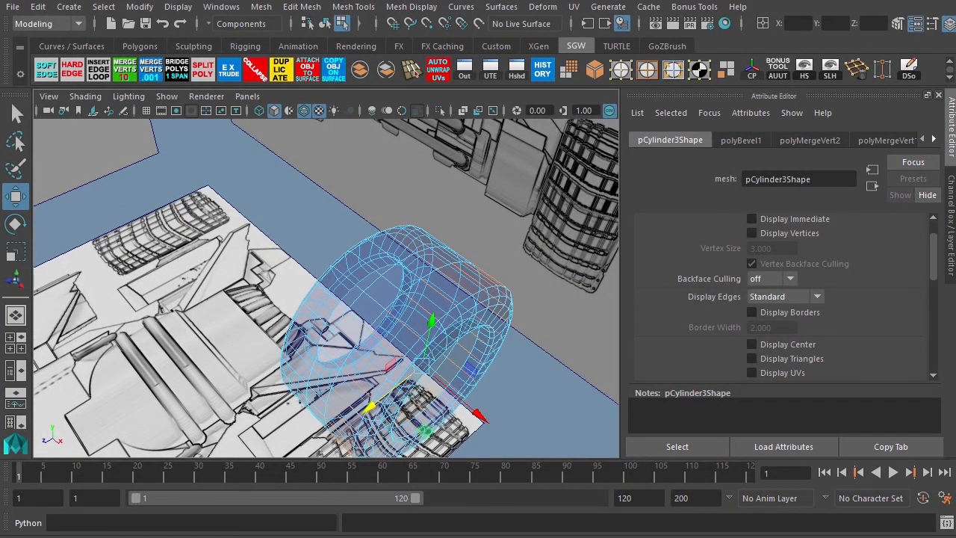
pyautogui.click(302, 7)
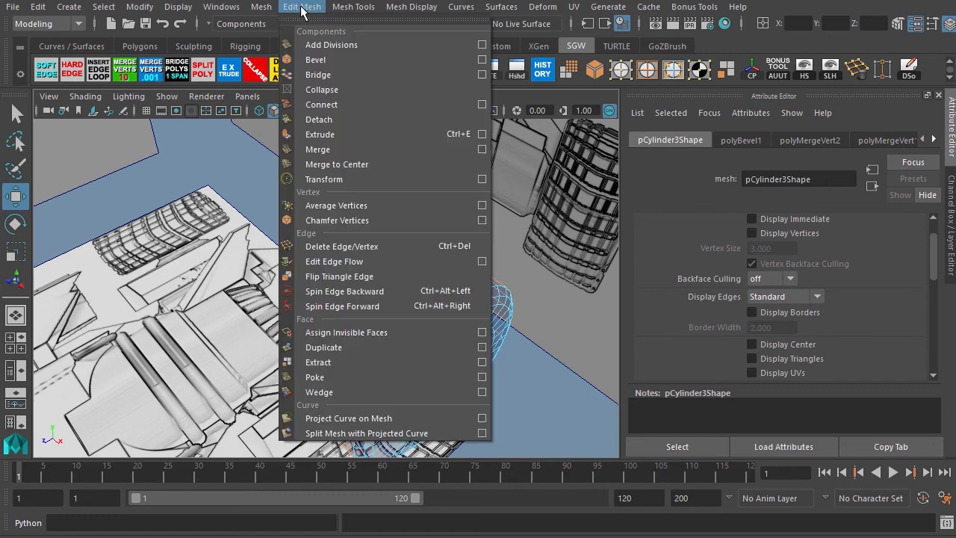
pyautogui.click(336, 104)
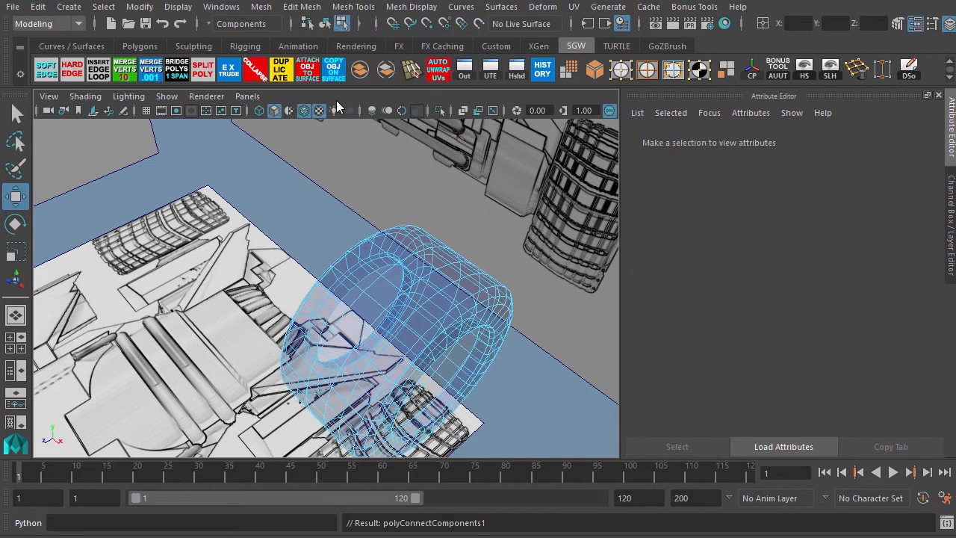
# Select edges across the tire tread and connect them to insert another edge loop.
pyautogui.keyDown('alt'); pyautogui.moveTo(298, 277); pyautogui.dragTo(348, 277); pyautogui.keyUp('alt')
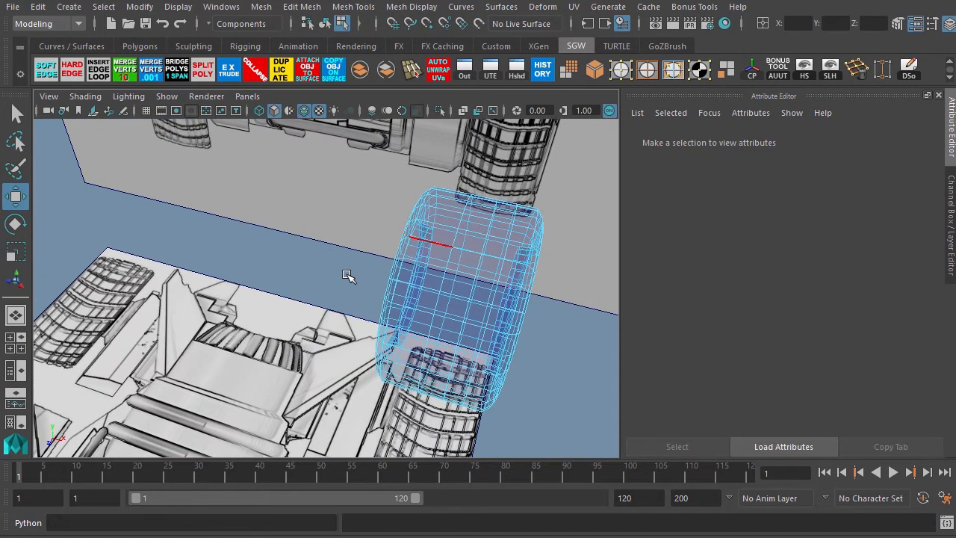
pyautogui.click(437, 228)
pyautogui.click(445, 223)
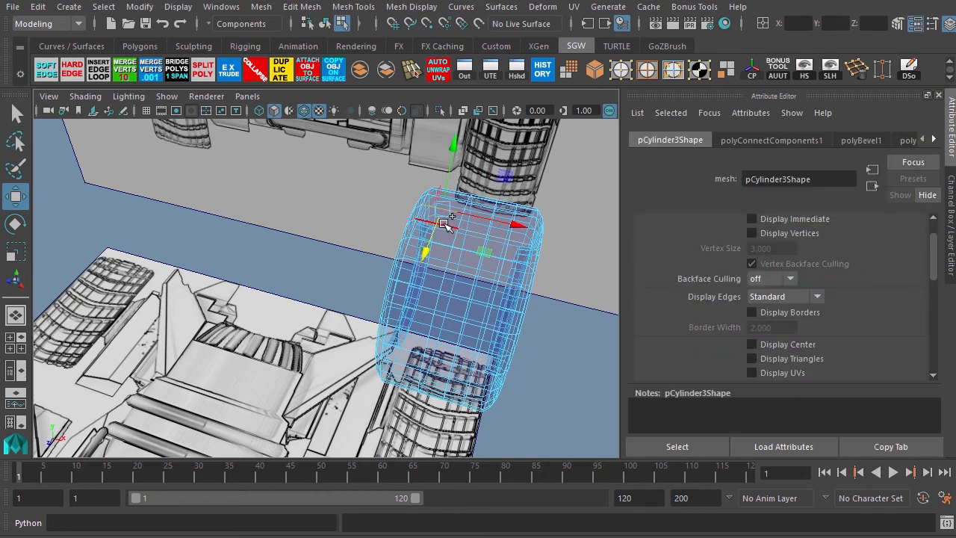
pyautogui.doubleClick(435, 228)
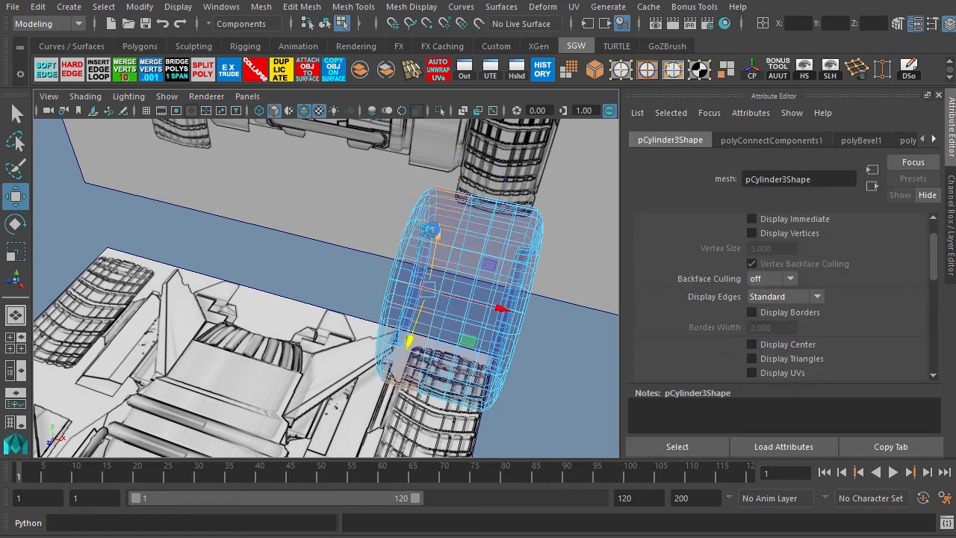
pyautogui.hotkey('ctrl', 'Delete')
# Select the edge loop around the tire's hub opening, extrude it and scale it slightly inward.
pyautogui.keyDown('alt'); pyautogui.moveTo(357, 276); pyautogui.dragTo(319, 275); pyautogui.keyUp('alt')
pyautogui.keyDown('alt'); pyautogui.moveTo(274, 217); pyautogui.dragTo(349, 252, button='right'); pyautogui.keyUp('alt')
pyautogui.click(436, 221)
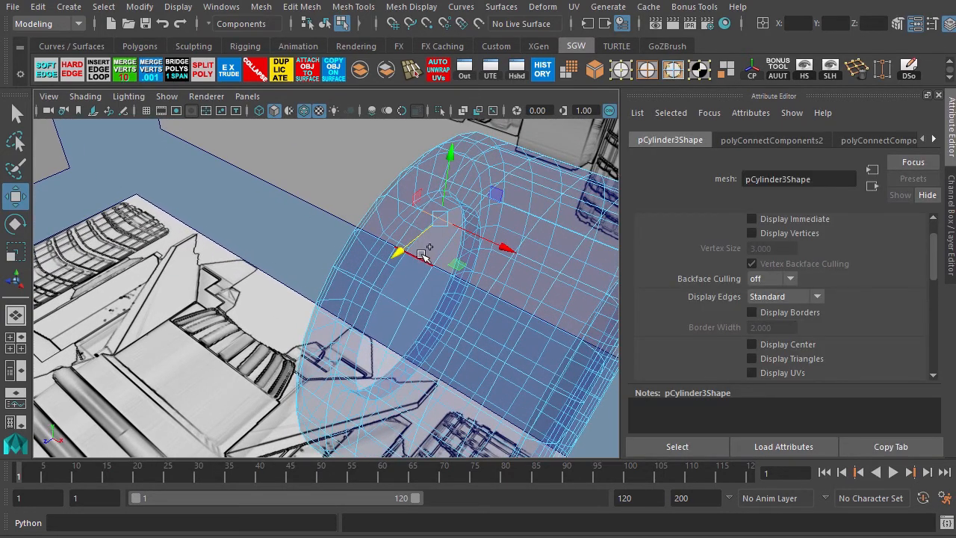
pyautogui.keyDown('shift'); pyautogui.click(417, 256); pyautogui.keyUp('shift')
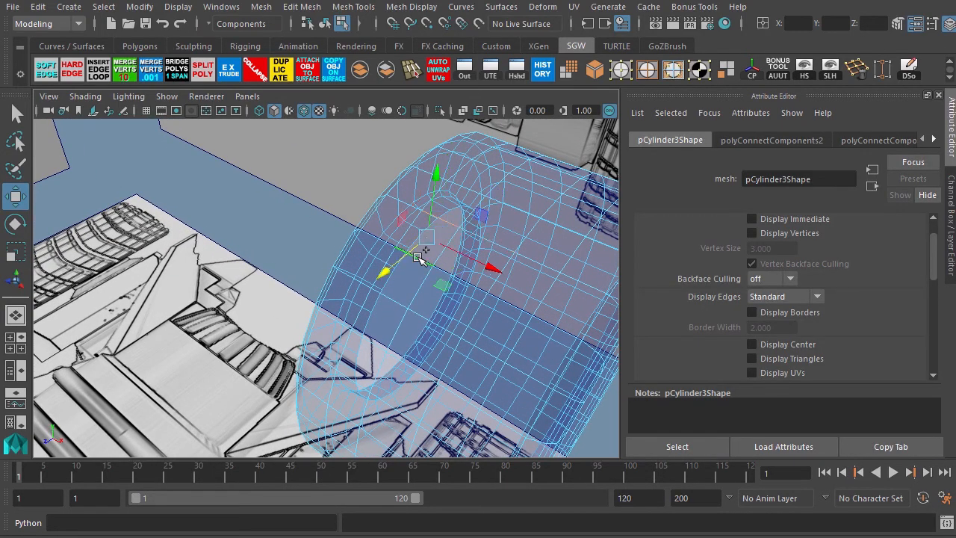
pyautogui.keyDown('shift'); pyautogui.doubleClick(393, 297); pyautogui.keyUp('shift')
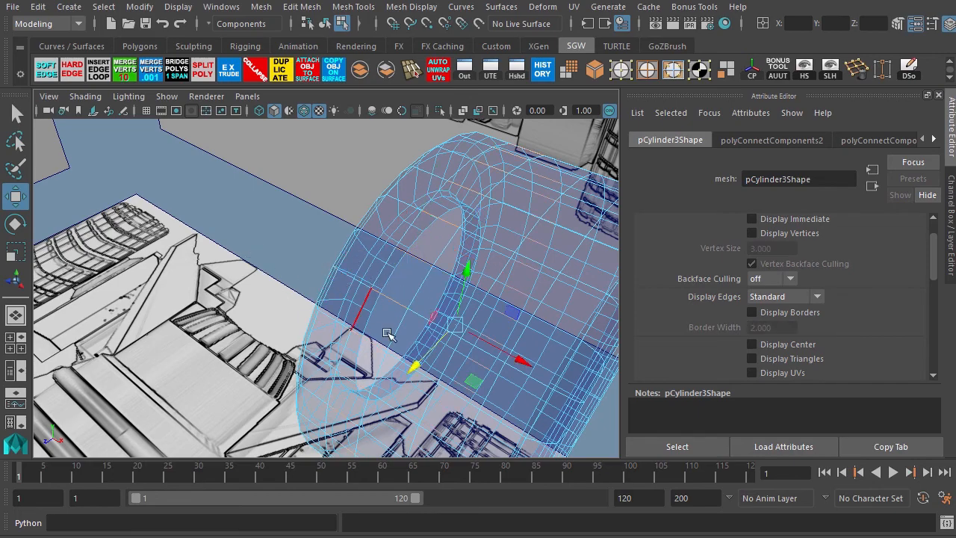
pyautogui.keyDown('alt'); pyautogui.moveTo(388, 334); pyautogui.dragTo(346, 255); pyautogui.keyUp('alt')
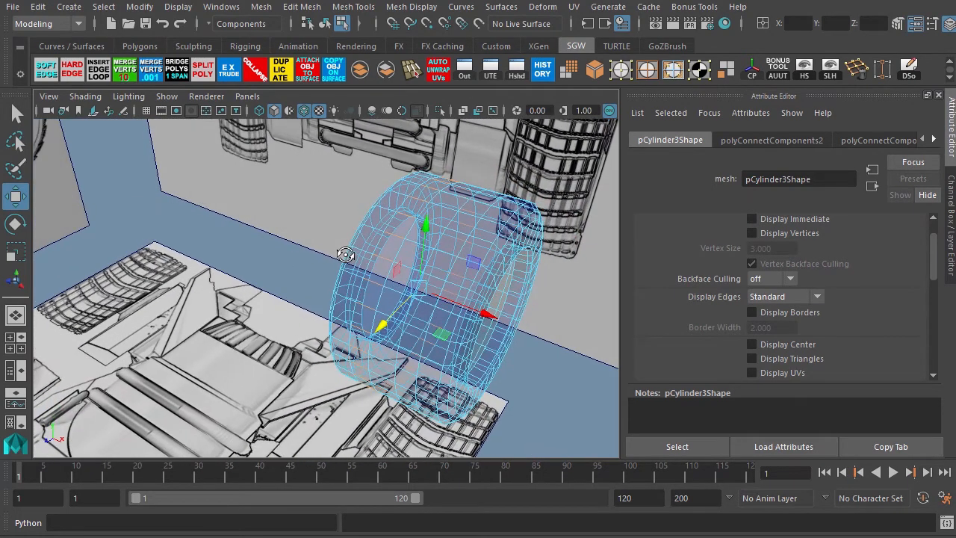
pyautogui.keyDown('alt'); pyautogui.moveTo(311, 228); pyautogui.dragTo(380, 242); pyautogui.keyUp('alt')
pyautogui.keyDown('alt'); pyautogui.moveTo(380, 241); pyautogui.dragTo(254, 262, button='middle'); pyautogui.keyUp('alt')
pyautogui.scroll(-5, 255, 262)
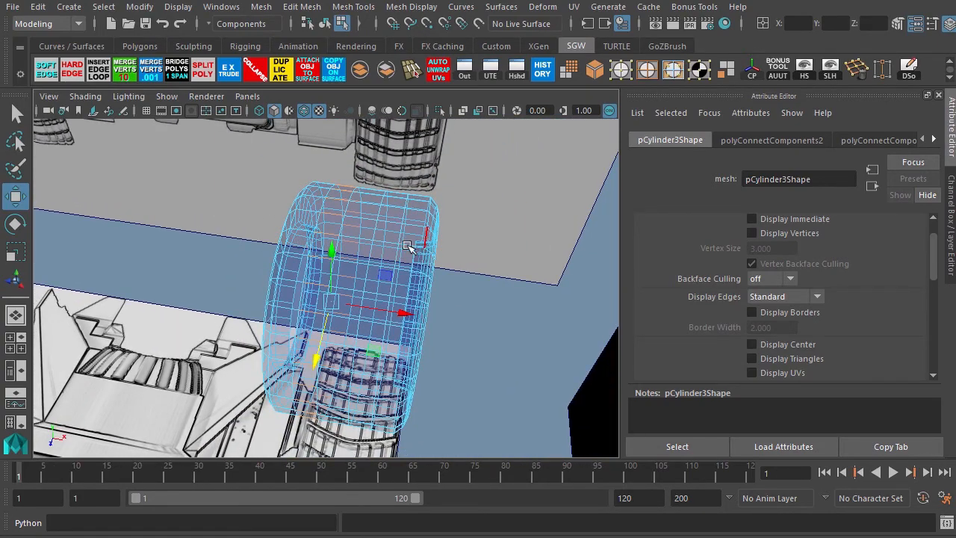
pyautogui.keyDown('alt'); pyautogui.moveTo(232, 275); pyautogui.dragTo(164, 252); pyautogui.keyUp('alt')
pyautogui.keyDown('alt'); pyautogui.moveTo(164, 252); pyautogui.dragTo(162, 250, button='middle'); pyautogui.keyUp('alt')
pyautogui.keyDown('alt'); pyautogui.moveTo(221, 251); pyautogui.dragTo(388, 290); pyautogui.keyUp('alt')
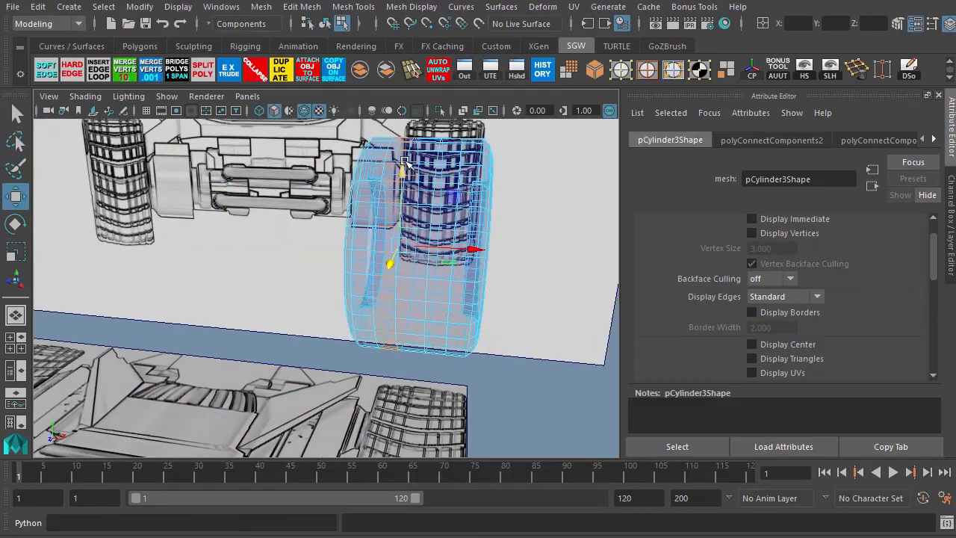
pyautogui.keyDown('alt'); pyautogui.moveTo(493, 271); pyautogui.dragTo(424, 338); pyautogui.keyUp('alt')
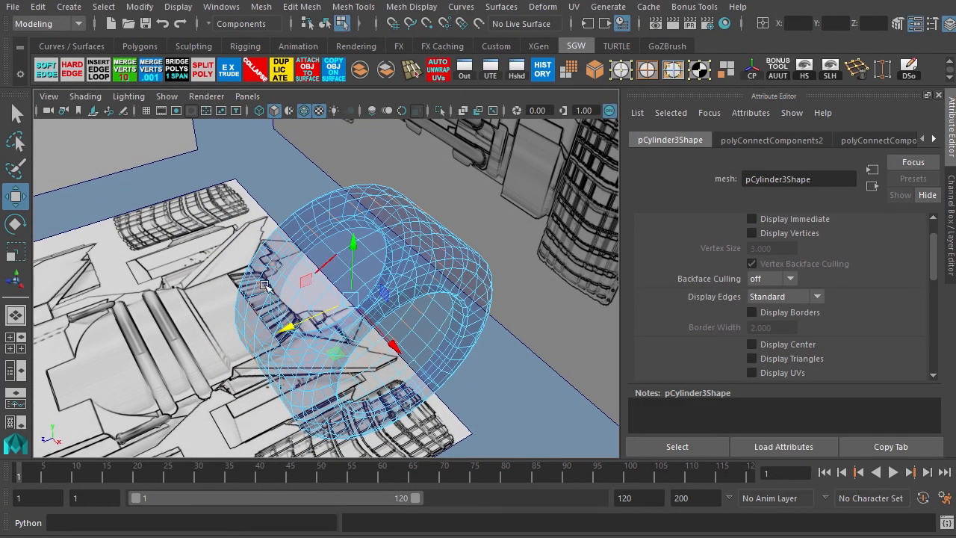
pyautogui.moveTo(264, 285)
pyautogui.keyDown('alt'); pyautogui.mouseDown()
pyautogui.moveTo(284, 281)
pyautogui.moveTo(261, 291)
pyautogui.mouseUp(); pyautogui.keyUp('alt')
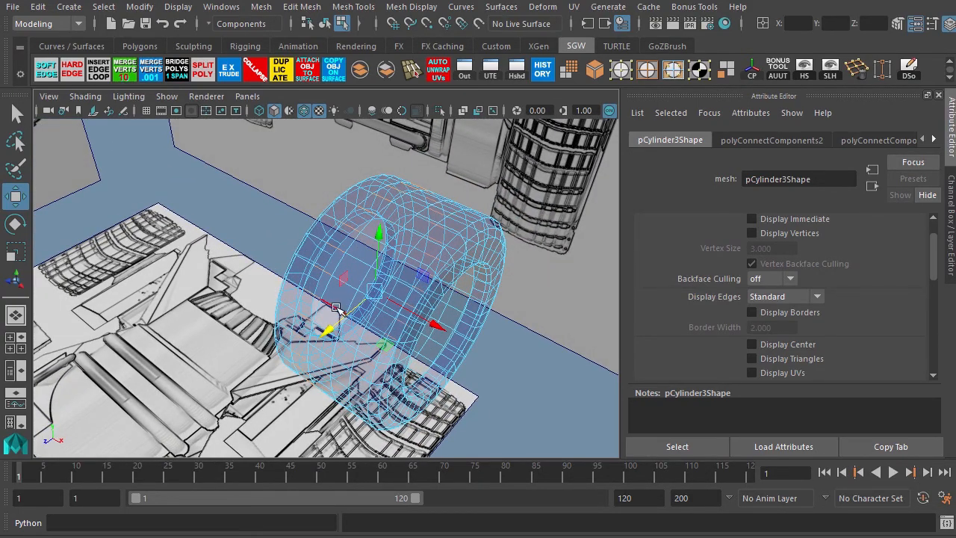
pyautogui.keyDown('alt'); pyautogui.moveTo(336, 308); pyautogui.dragTo(238, 338); pyautogui.keyUp('alt')
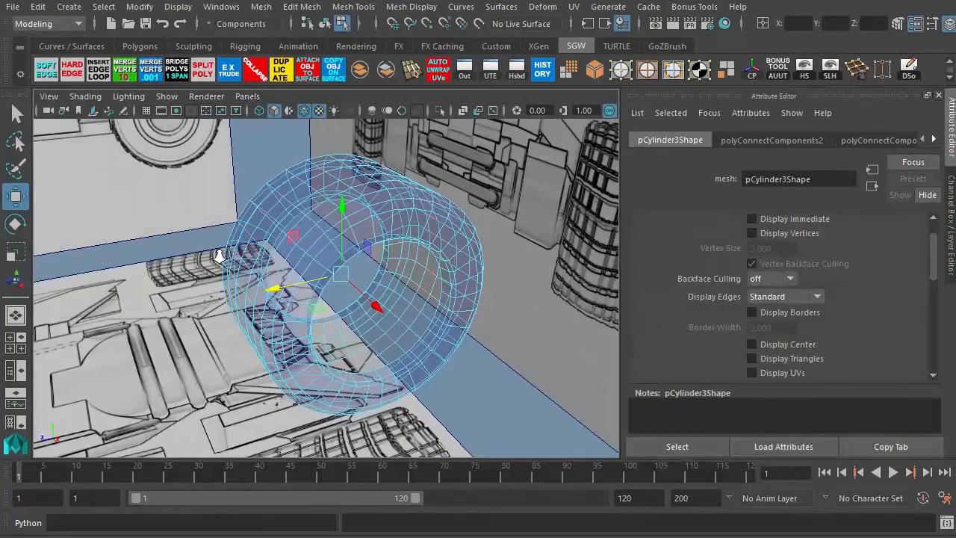
pyautogui.keyDown('alt'); pyautogui.moveTo(219, 256); pyautogui.dragTo(348, 328, button='right'); pyautogui.keyUp('alt')
pyautogui.keyDown('alt'); pyautogui.moveTo(348, 328); pyautogui.dragTo(326, 314); pyautogui.keyUp('alt')
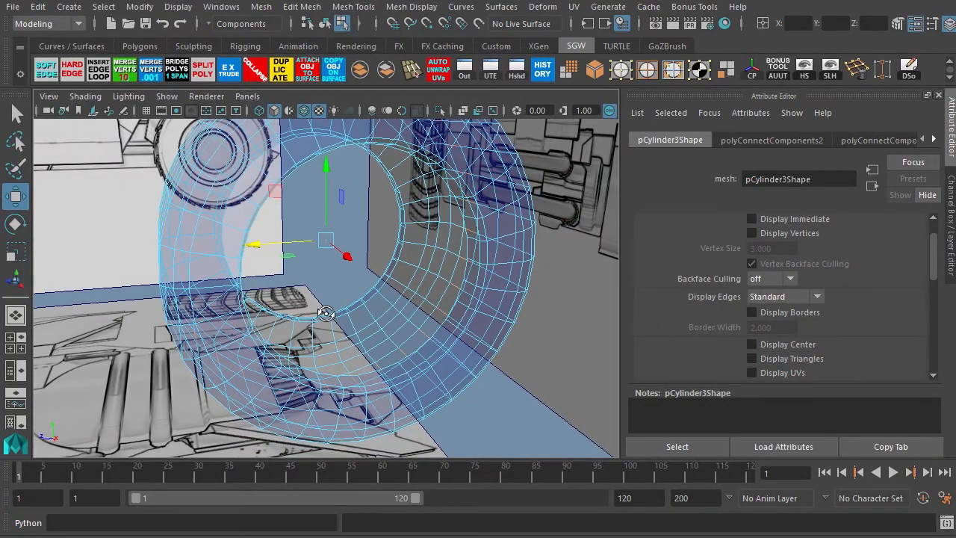
pyautogui.keyDown('alt'); pyautogui.moveTo(340, 283); pyautogui.dragTo(361, 281, button='right'); pyautogui.keyUp('alt')
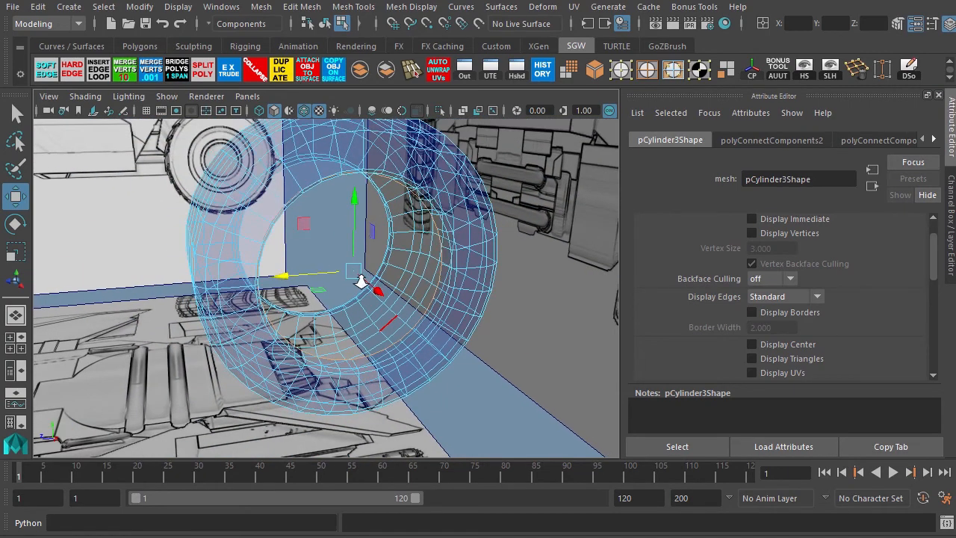
pyautogui.press('space')
pyautogui.press('space')
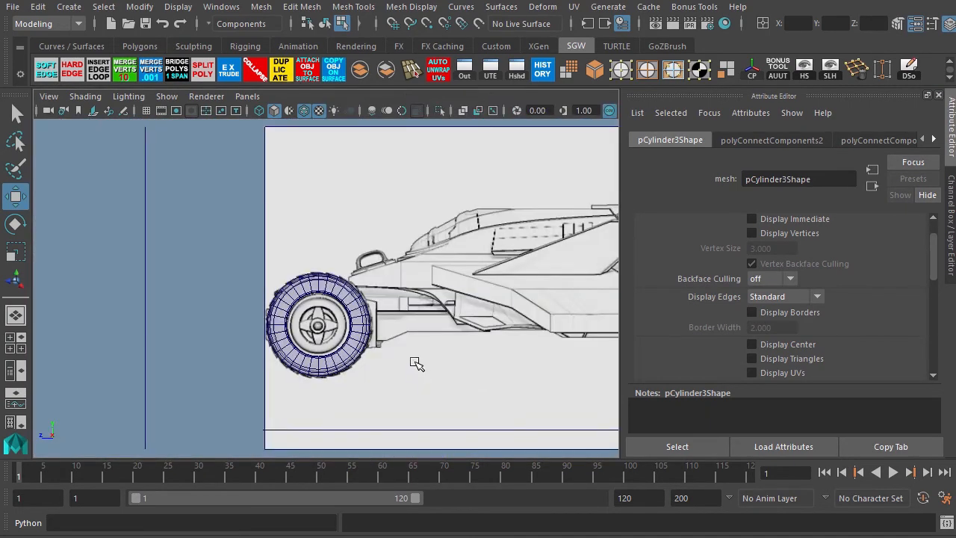
pyautogui.keyDown('alt'); pyautogui.moveTo(605, 275); pyautogui.dragTo(305, 263, button='middle'); pyautogui.keyUp('alt')
pyautogui.keyDown('alt'); pyautogui.moveTo(304, 264); pyautogui.dragTo(418, 308, button='right'); pyautogui.keyUp('alt')
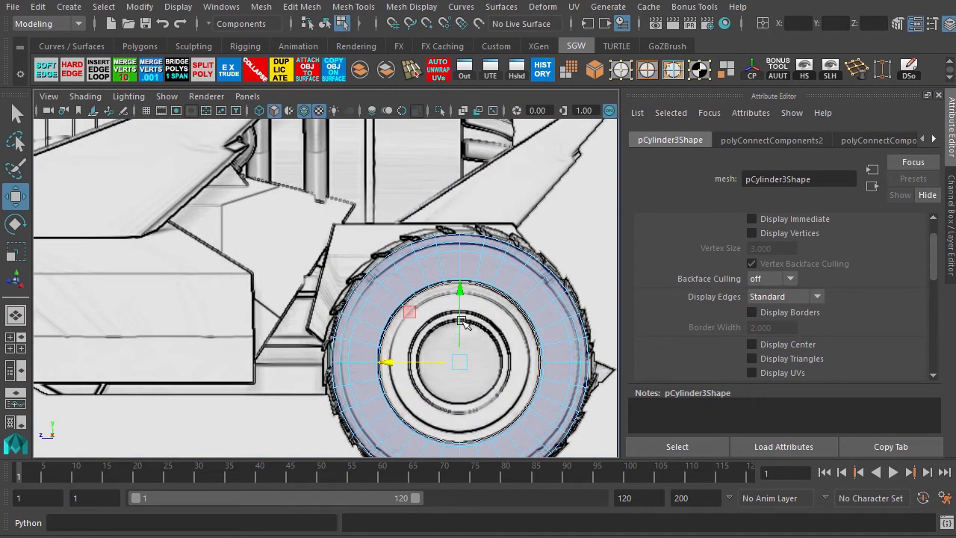
pyautogui.keyDown('alt'); pyautogui.moveTo(418, 307); pyautogui.dragTo(294, 256, button='middle'); pyautogui.keyUp('alt')
pyautogui.keyDown('alt'); pyautogui.moveTo(294, 256); pyautogui.dragTo(346, 276, button='right'); pyautogui.keyUp('alt')
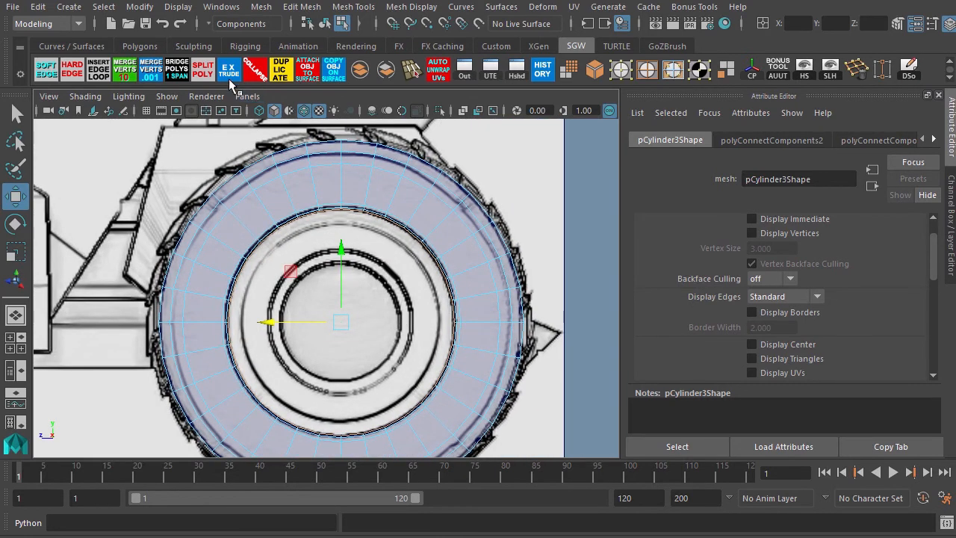
pyautogui.hotkey('ctrl', 'e')
pyautogui.press('r')
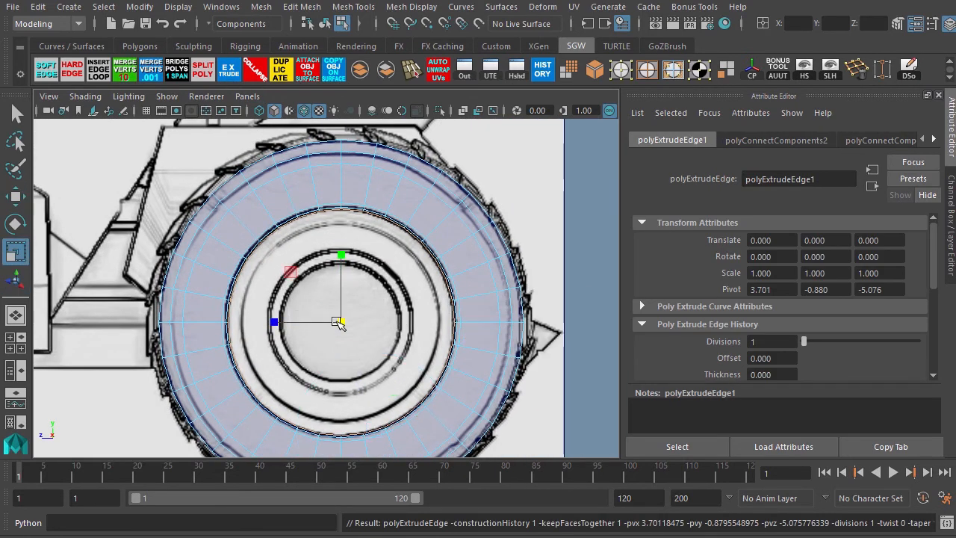
pyautogui.moveTo(335, 323)
pyautogui.mouseDown()
pyautogui.moveTo(321, 329)
pyautogui.moveTo(328, 322)
pyautogui.mouseUp()
# Extrude the hub edge loop again and move it inward along the wheel axis.
pyautogui.press('space')
pyautogui.press('space')
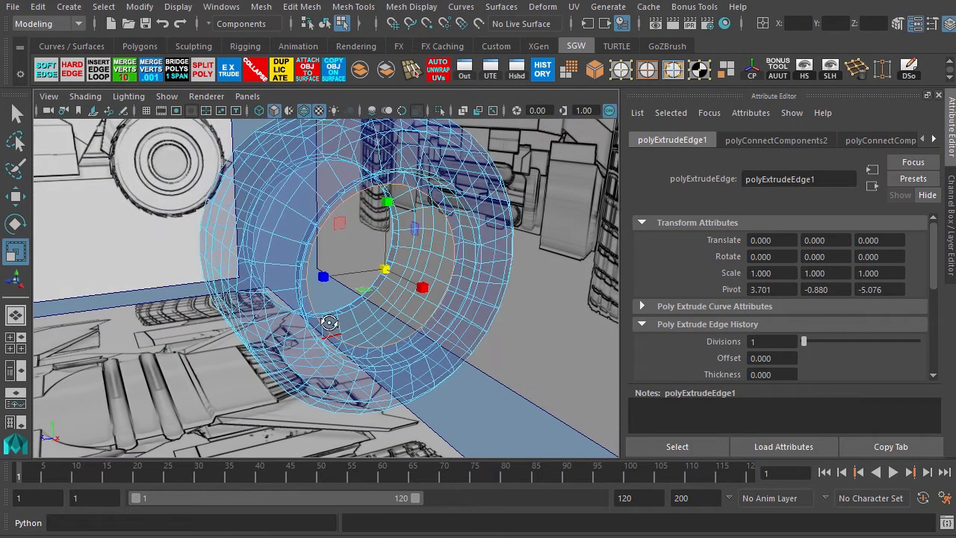
pyautogui.keyDown('alt'); pyautogui.moveTo(329, 322); pyautogui.dragTo(356, 315, button='right'); pyautogui.keyUp('alt')
pyautogui.keyDown('alt'); pyautogui.moveTo(443, 259); pyautogui.dragTo(431, 264, button='middle'); pyautogui.keyUp('alt')
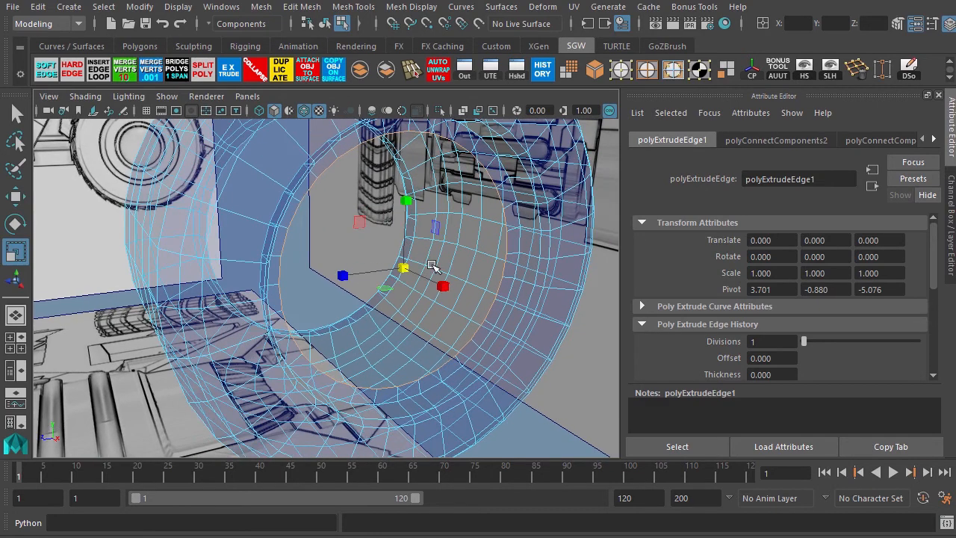
pyautogui.press('space')
pyautogui.press('space')
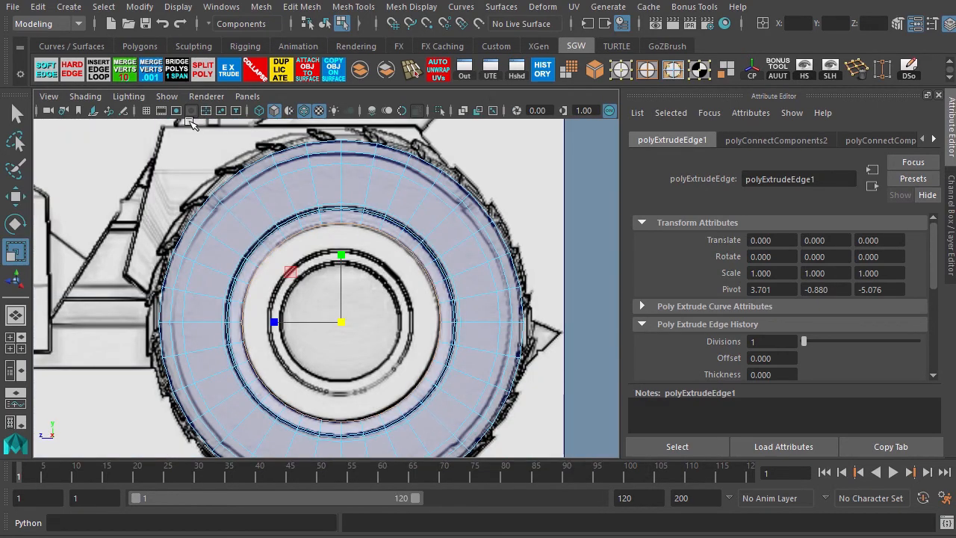
pyautogui.click(229, 72)
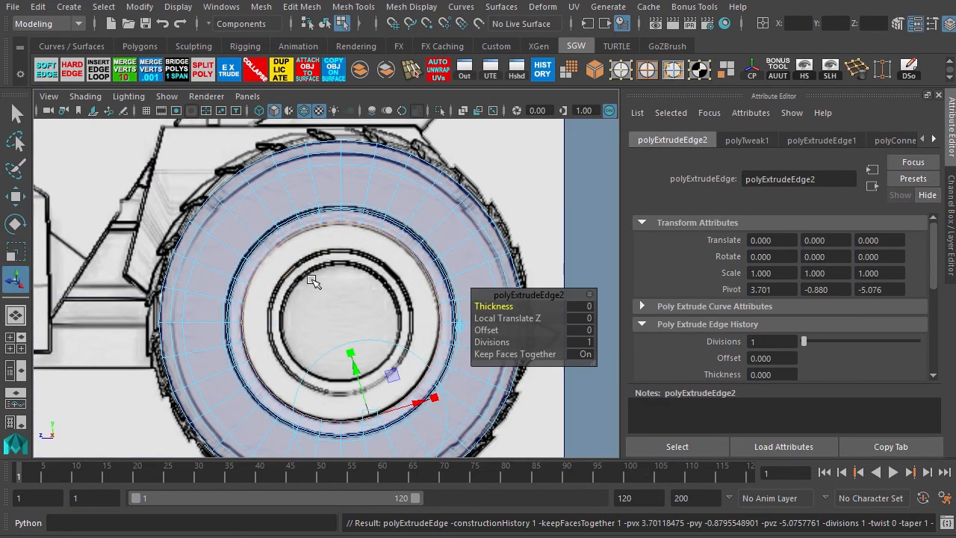
pyautogui.press('r')
pyautogui.moveTo(338, 322); pyautogui.dragTo(334, 322)
pyautogui.press('space')
pyautogui.press('space')
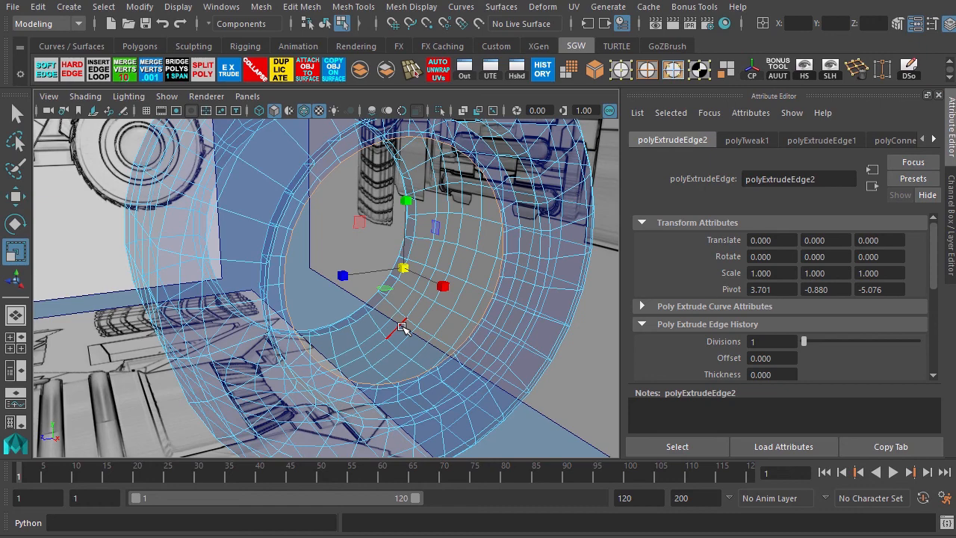
pyautogui.press('w')
pyautogui.keyDown('alt'); pyautogui.moveTo(396, 332); pyautogui.dragTo(466, 329); pyautogui.keyUp('alt')
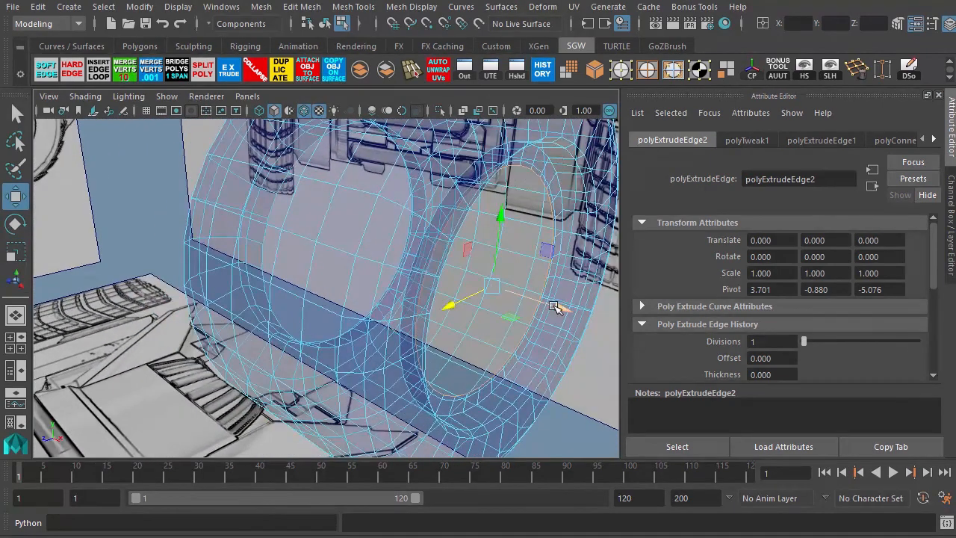
pyautogui.keyDown('alt'); pyautogui.moveTo(560, 308); pyautogui.dragTo(527, 322); pyautogui.keyUp('alt')
# Try scaling the hub edge loop inward, then undo the scale.
pyautogui.press('space')
pyautogui.press('space')
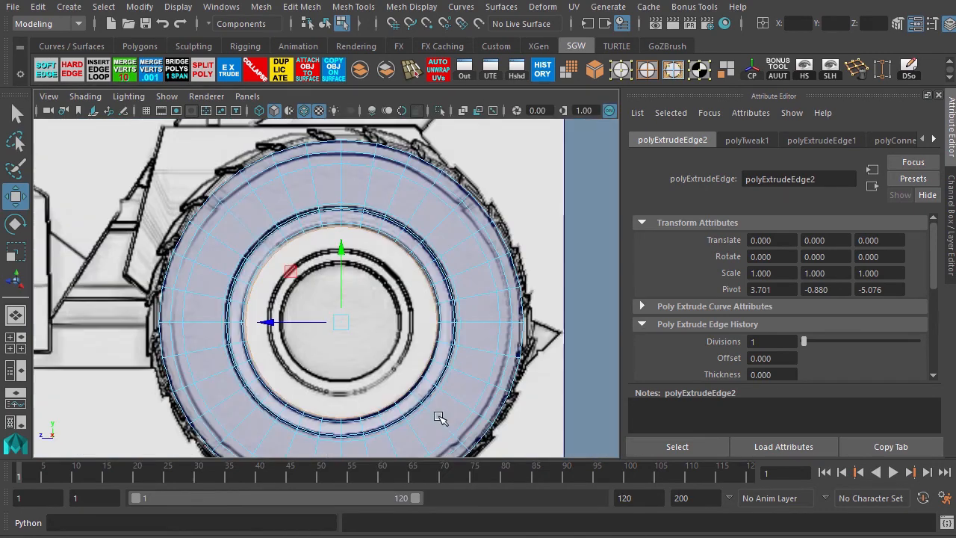
pyautogui.keyDown('alt'); pyautogui.moveTo(295, 285); pyautogui.dragTo(305, 259, button='middle'); pyautogui.keyUp('alt')
pyautogui.scroll(2, 374, 284)
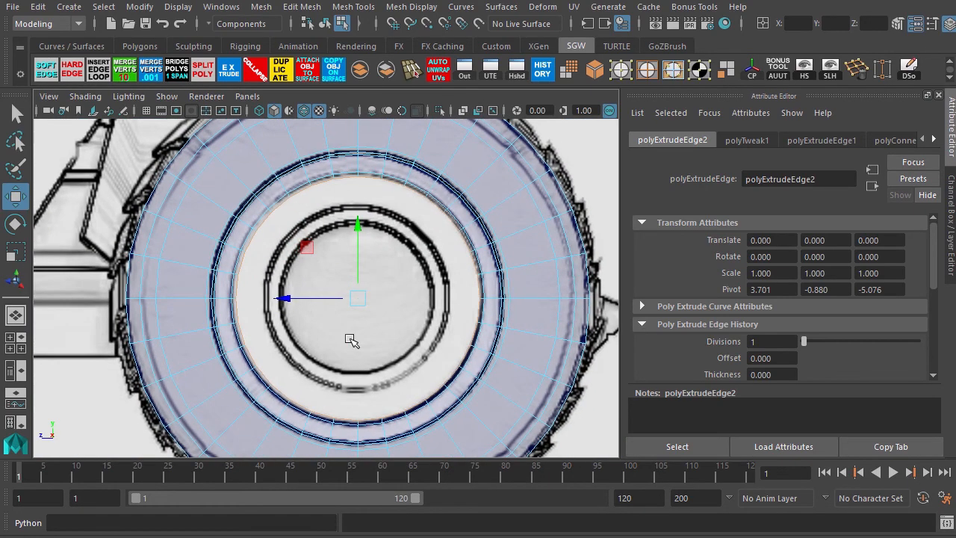
pyautogui.press('r')
pyautogui.moveTo(358, 299); pyautogui.dragTo(343, 312)
pyautogui.hotkey('ctrl', 'z')
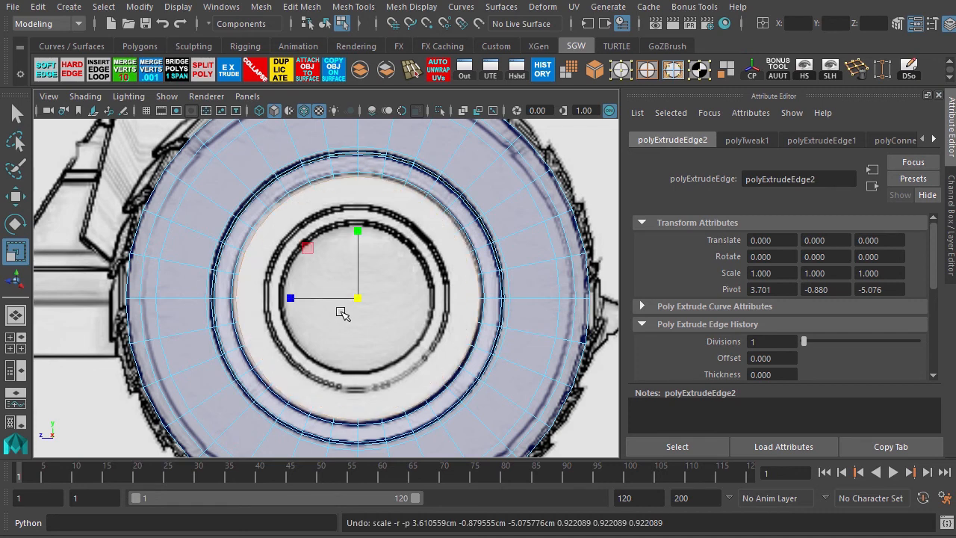
# Extrude the hub edge loop again and scale it inward to narrow the opening.
pyautogui.click(228, 70)
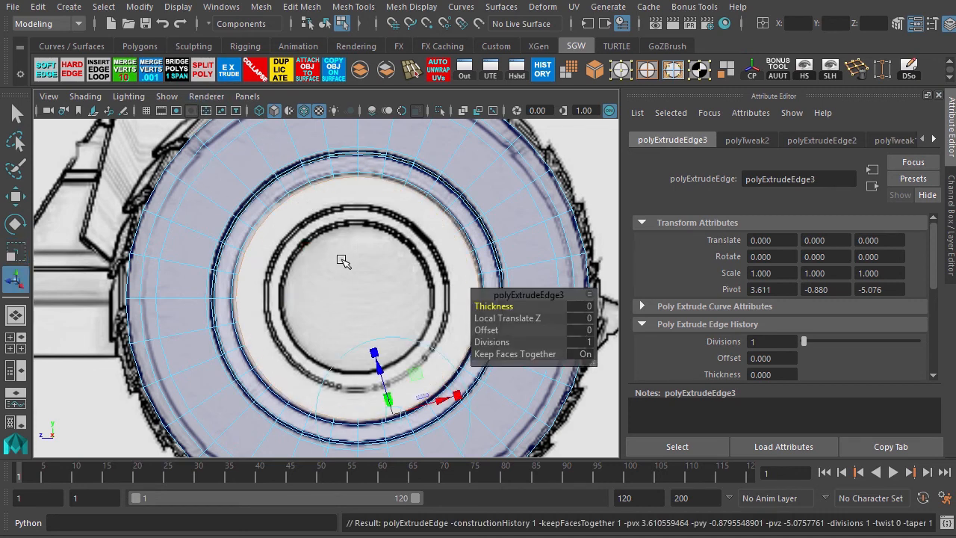
pyautogui.press('r')
pyautogui.moveTo(357, 298); pyautogui.dragTo(318, 329)
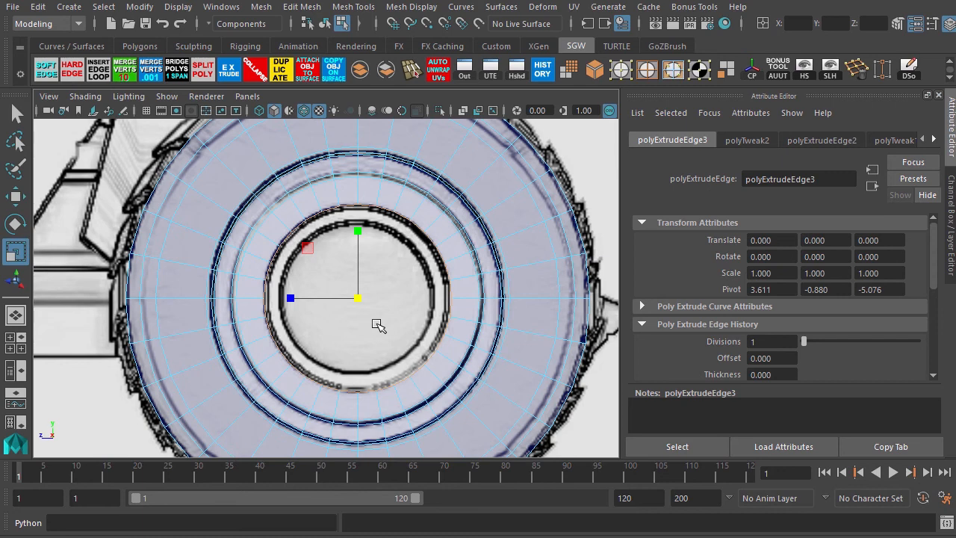
# Extrude the hub edge loop once more, scale it slightly and push it deeper into the tire.
pyautogui.hotkey('ctrl', 'e')
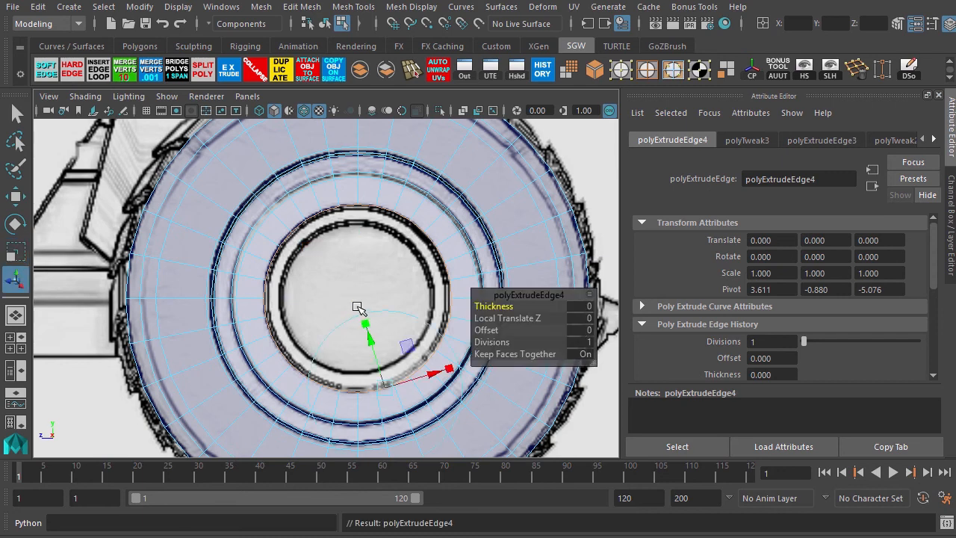
pyautogui.press('r')
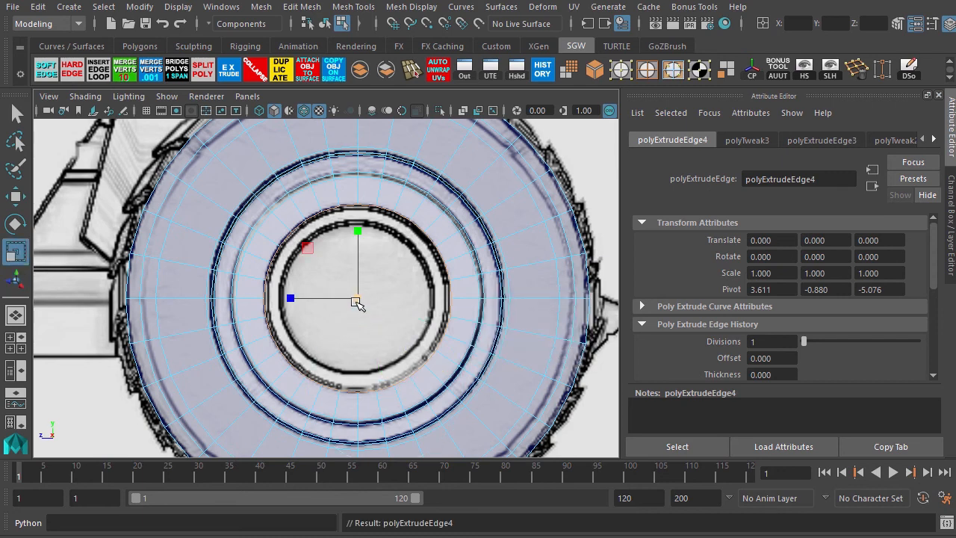
pyautogui.moveTo(355, 300); pyautogui.dragTo(355, 308)
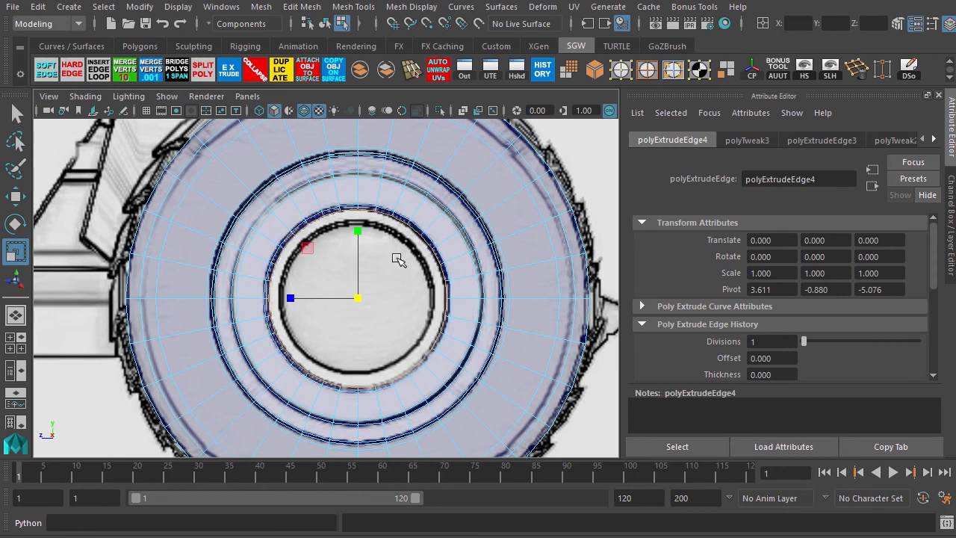
pyautogui.press('space')
pyautogui.press('space')
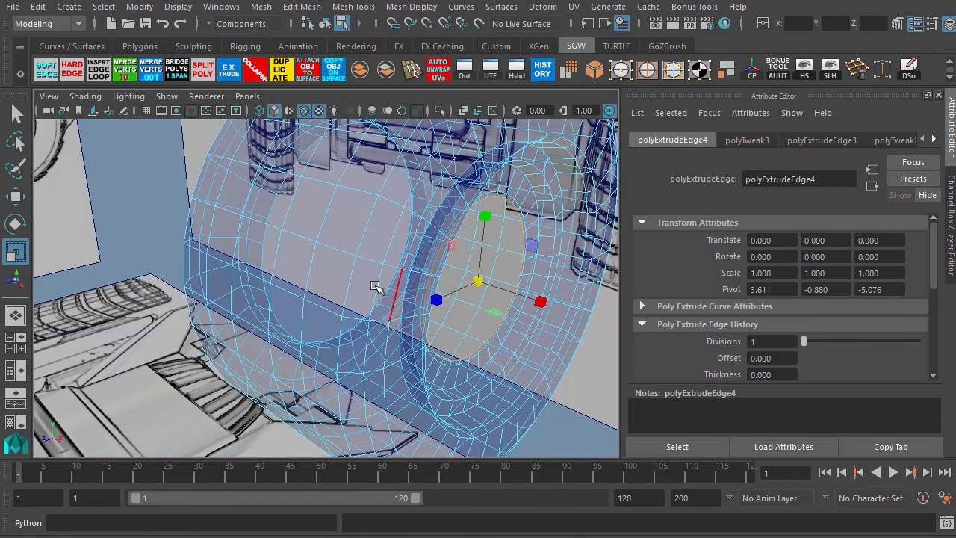
pyautogui.keyDown('alt'); pyautogui.moveTo(337, 235); pyautogui.dragTo(442, 264, button='right'); pyautogui.keyUp('alt')
pyautogui.keyDown('alt'); pyautogui.moveTo(441, 265); pyautogui.dragTo(316, 268, button='middle'); pyautogui.keyUp('alt')
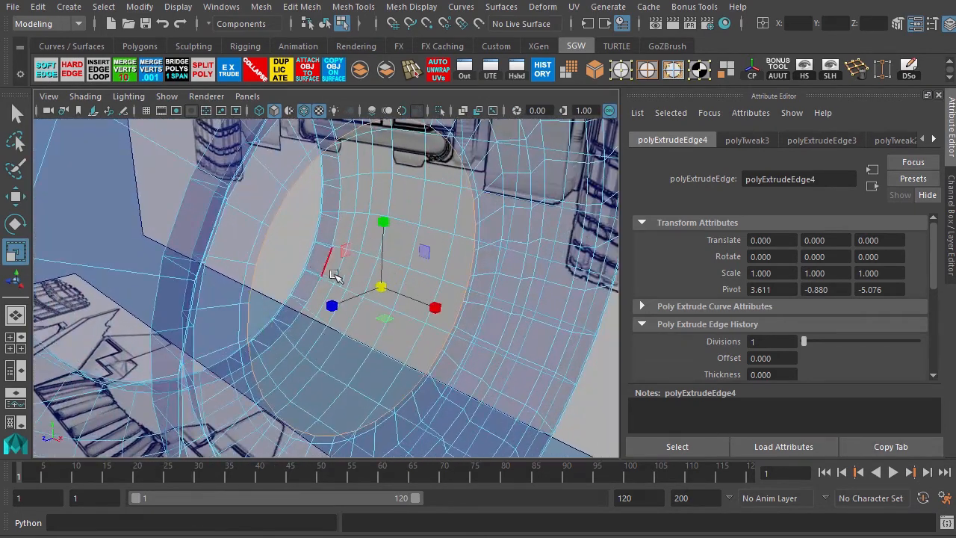
pyautogui.press('w')
pyautogui.moveTo(437, 306); pyautogui.dragTo(362, 309)
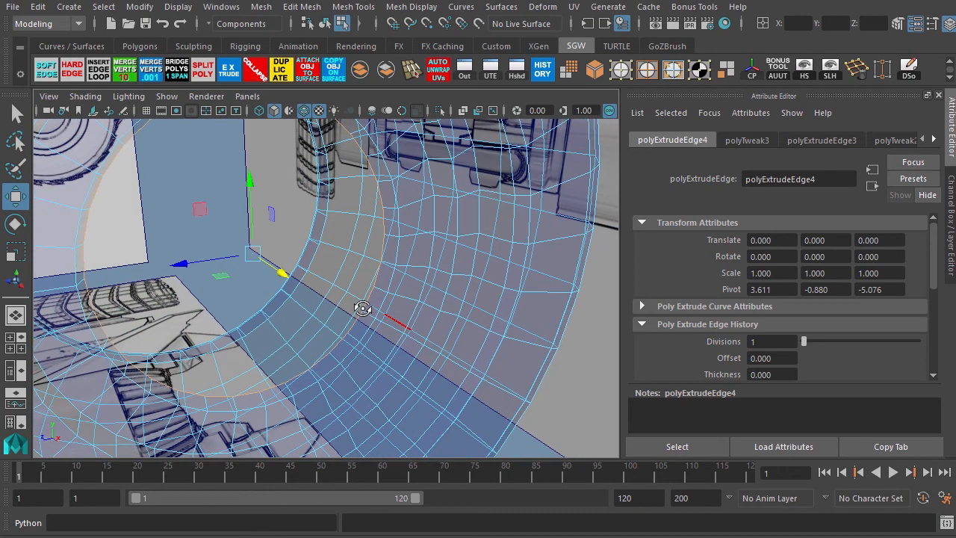
# Extrude the hub edge loop and scale the new ring inward toward the wheel center.
pyautogui.hotkey('ctrl', 'e')
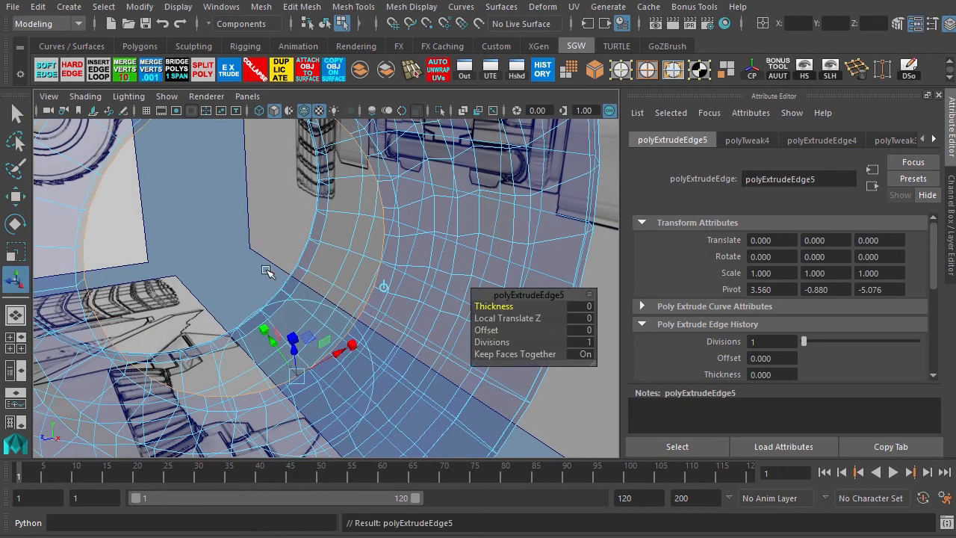
pyautogui.press('r')
pyautogui.moveTo(253, 254); pyautogui.dragTo(203, 349)
# Extrude the hub edge loop again and move the new ring deeper into the tire along the wheel axis.
pyautogui.press('space')
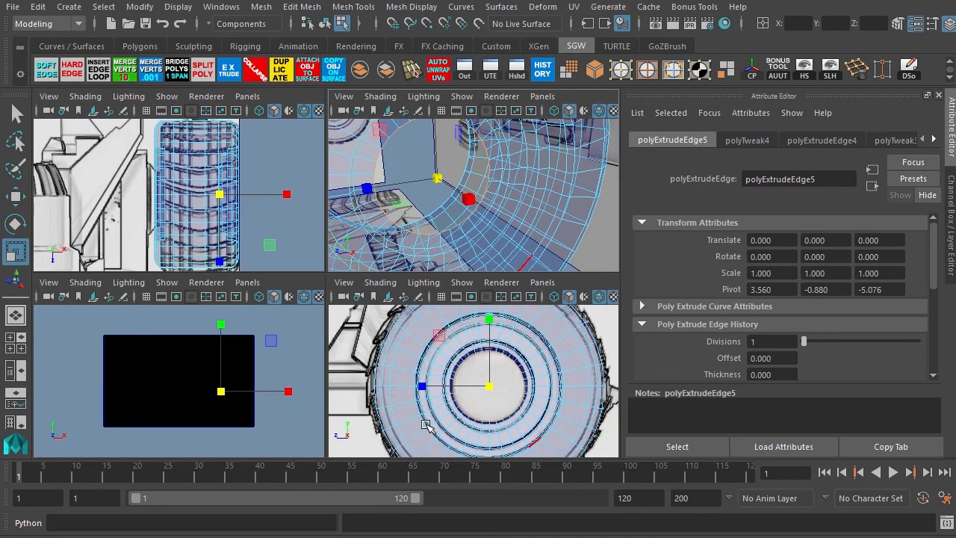
pyautogui.press('space')
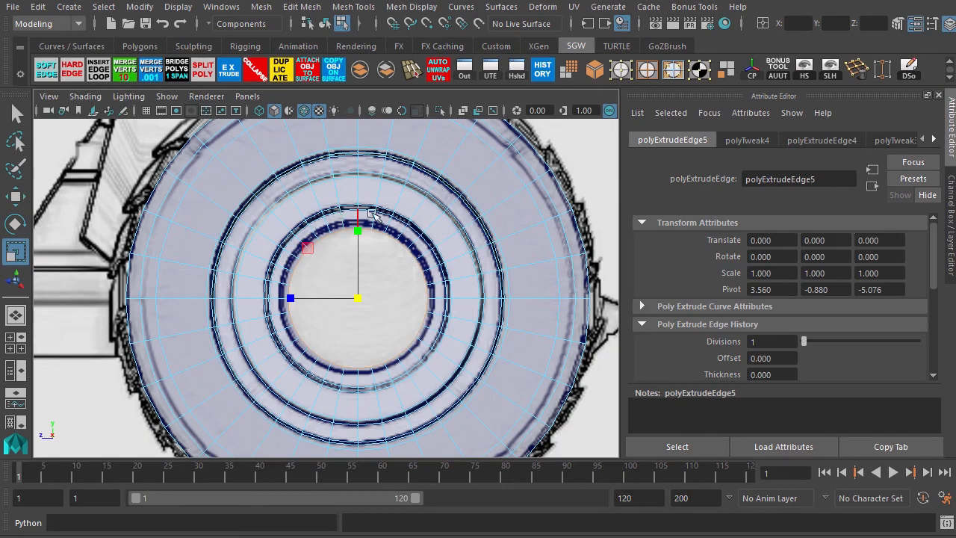
pyautogui.press('space')
pyautogui.press('space')
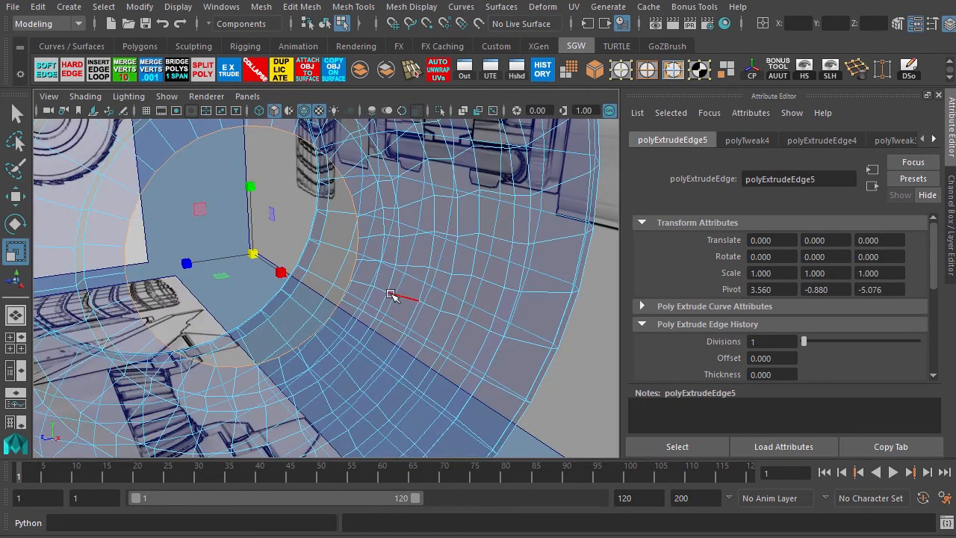
pyautogui.keyDown('alt'); pyautogui.moveTo(309, 320); pyautogui.dragTo(309, 317); pyautogui.keyUp('alt')
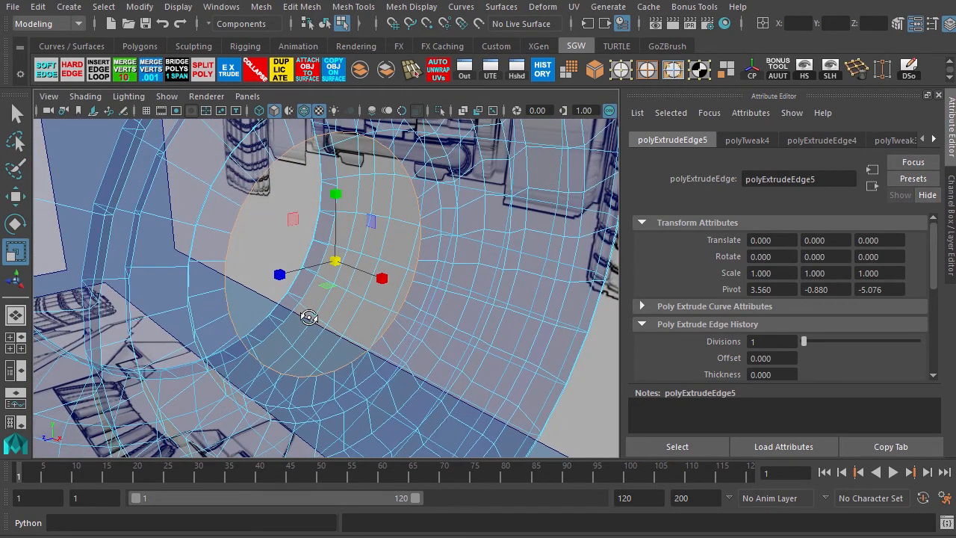
pyautogui.hotkey('ctrl', 'e')
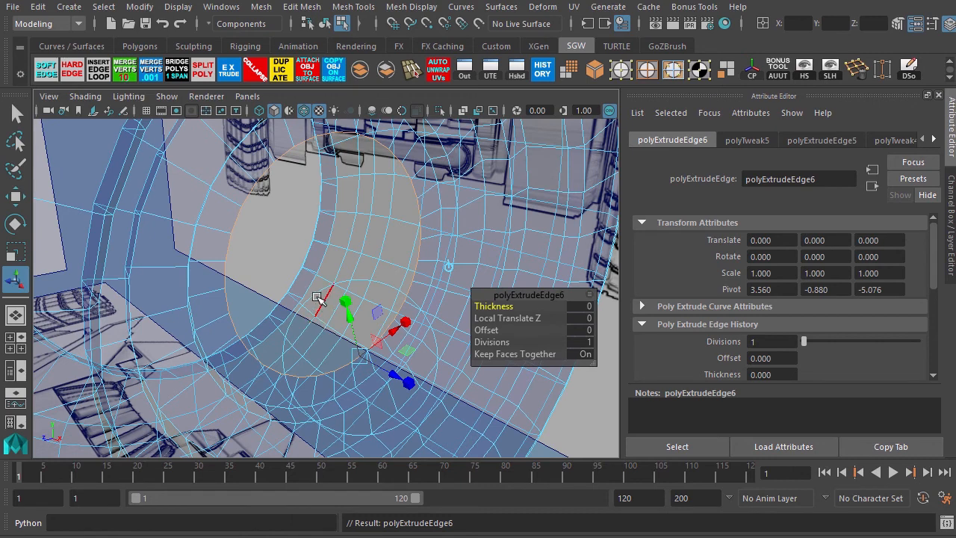
pyautogui.press('w')
pyautogui.moveTo(383, 280); pyautogui.dragTo(335, 315)
# Extrude the hub edge loop twice more, nudge it slightly along the axis and scale it inward.
pyautogui.press('r')
pyautogui.hotkey('ctrl', 'e')
pyautogui.press('w')
pyautogui.press('r')
pyautogui.hotkey('ctrl', 'e')
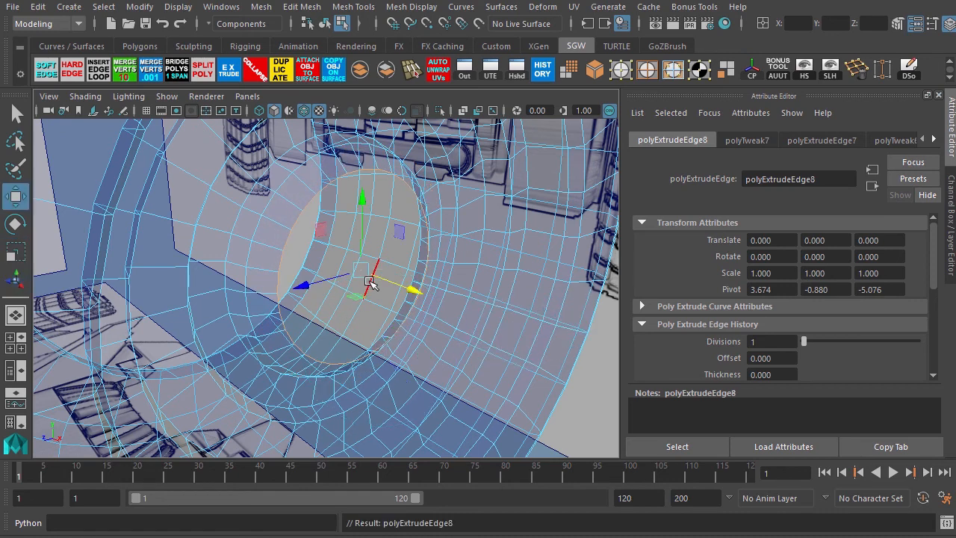
pyautogui.moveTo(414, 290); pyautogui.dragTo(428, 297)
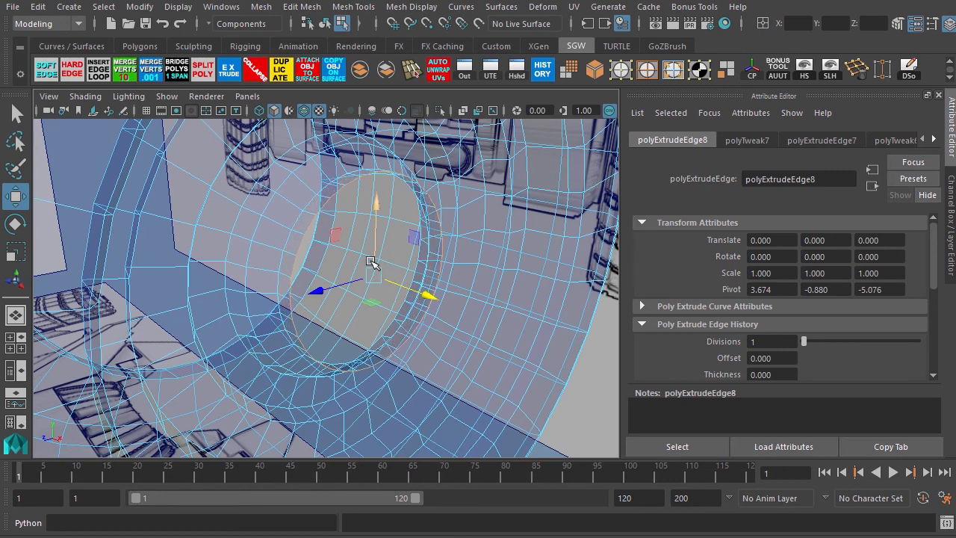
pyautogui.press('r')
pyautogui.moveTo(373, 271); pyautogui.dragTo(319, 323)
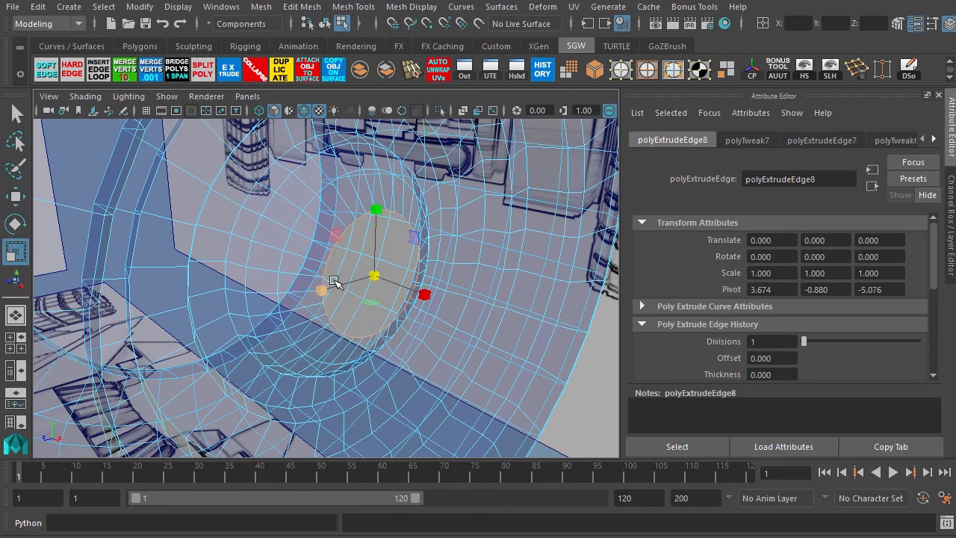
# Extrude the hub loop, scale it down to the wheel center and collapse the center edges into a single point.
pyautogui.hotkey('ctrl', 'e')
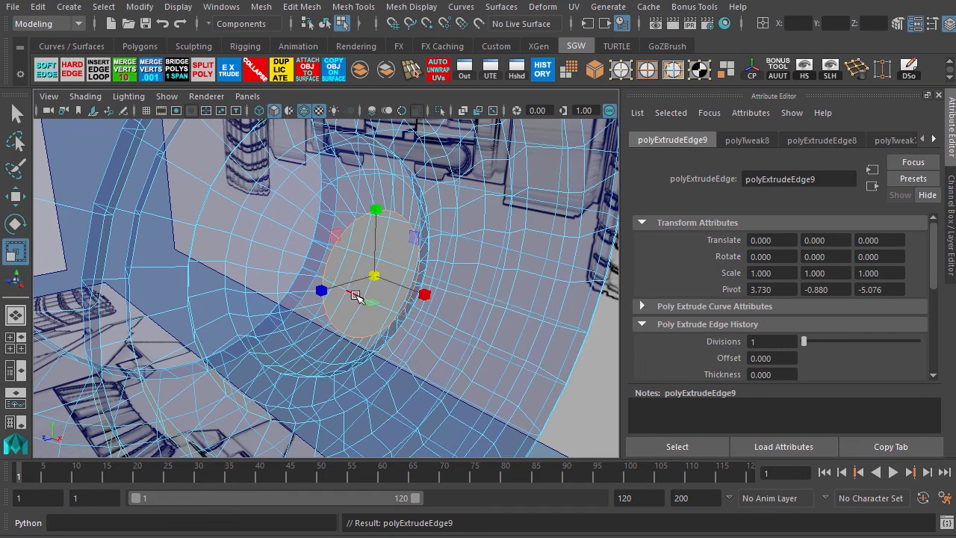
pyautogui.moveTo(372, 278); pyautogui.dragTo(283, 399)
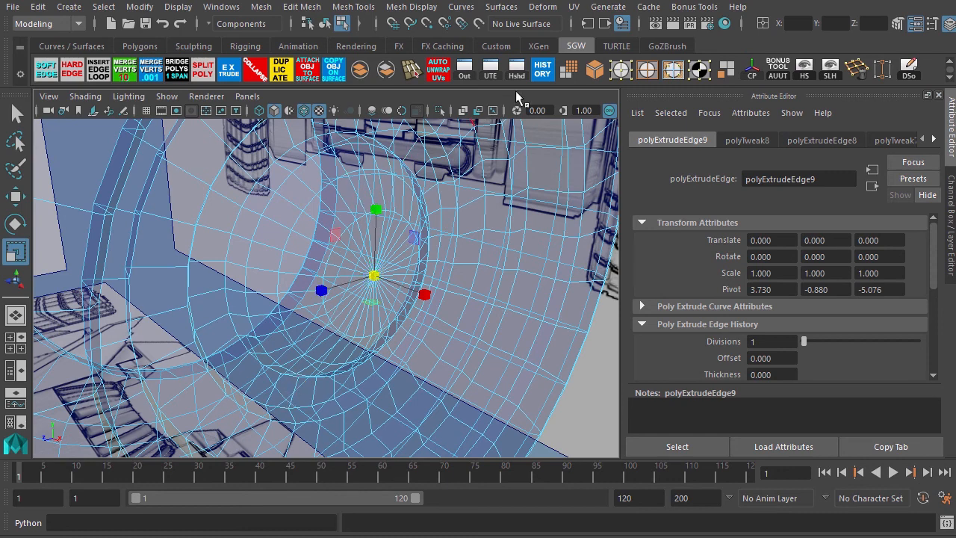
pyautogui.click(620, 72)
pyautogui.keyDown('alt'); pyautogui.moveTo(377, 333); pyautogui.dragTo(270, 287); pyautogui.keyUp('alt')
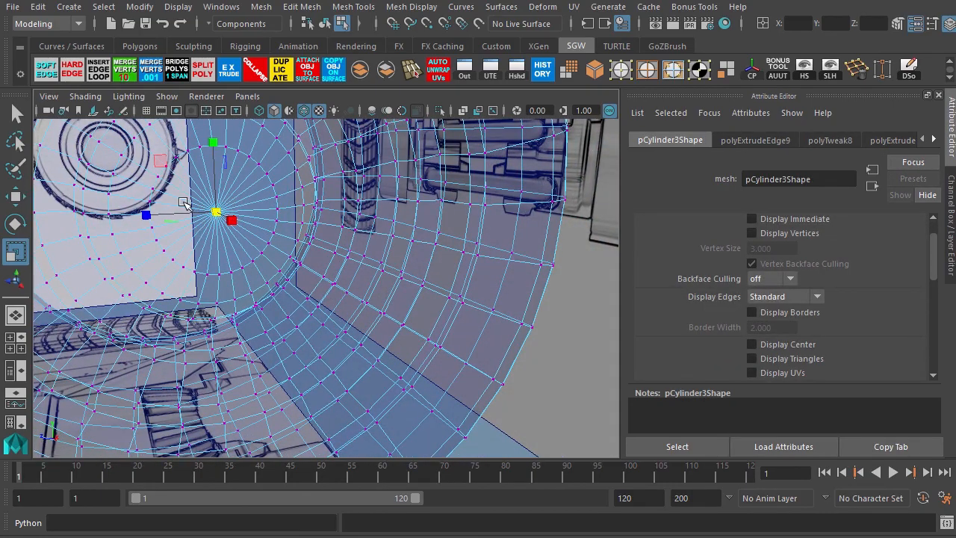
pyautogui.keyDown('alt'); pyautogui.moveTo(226, 212); pyautogui.dragTo(327, 258, button='middle'); pyautogui.keyUp('alt')
pyautogui.keyDown('alt'); pyautogui.moveTo(273, 222); pyautogui.dragTo(358, 281, button='right'); pyautogui.keyUp('alt')
pyautogui.moveTo(359, 286)
pyautogui.keyDown('alt'); pyautogui.mouseDown()
pyautogui.moveTo(350, 284)
pyautogui.moveTo(351, 294)
pyautogui.mouseUp(); pyautogui.keyUp('alt')
pyautogui.click(647, 78)
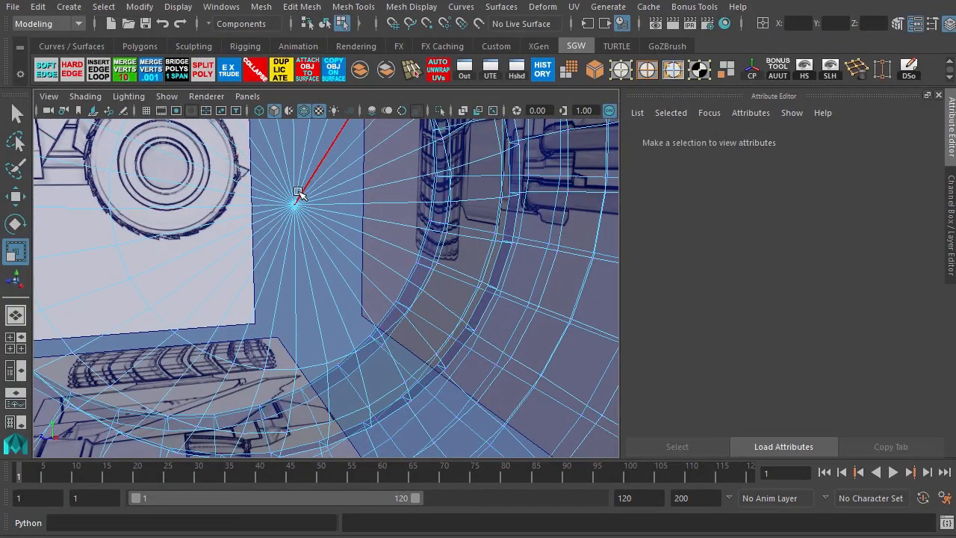
pyautogui.click(303, 201)
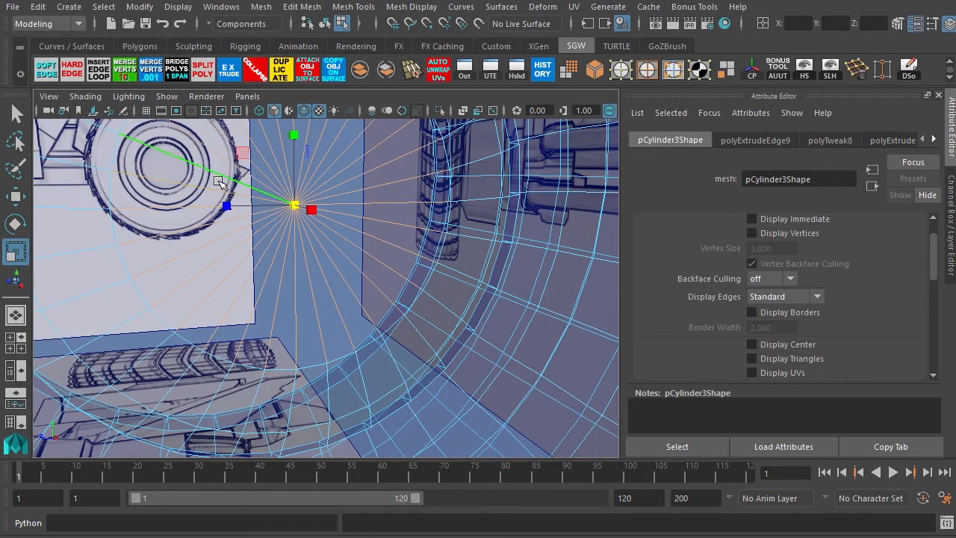
pyautogui.moveTo(192, 159)
pyautogui.keyDown('alt'); pyautogui.mouseDown()
pyautogui.moveTo(206, 250)
pyautogui.moveTo(181, 151)
pyautogui.mouseUp(); pyautogui.keyUp('alt')
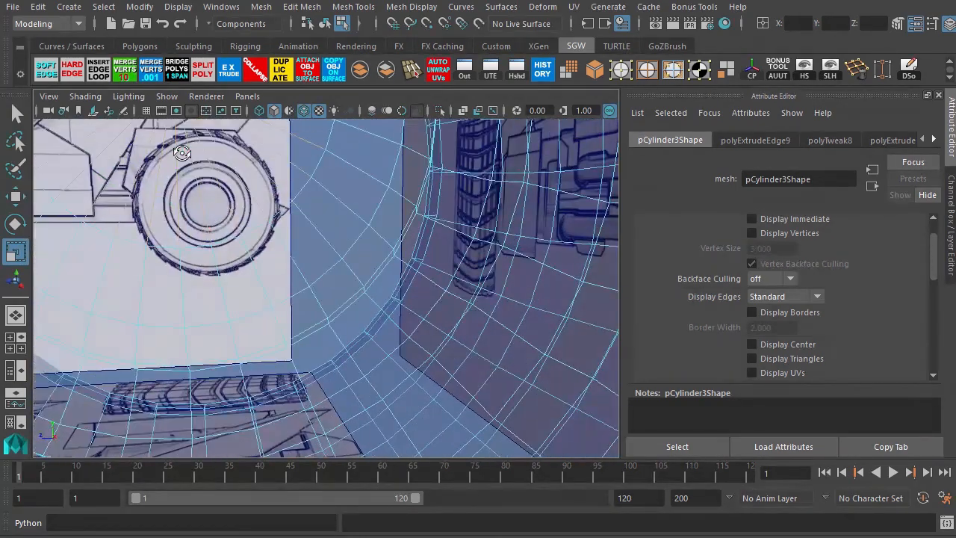
pyautogui.keyDown('alt'); pyautogui.moveTo(242, 229); pyautogui.dragTo(239, 206, button='right'); pyautogui.keyUp('alt')
pyautogui.keyDown('alt'); pyautogui.moveTo(238, 206); pyautogui.dragTo(273, 194, button='middle'); pyautogui.keyUp('alt')
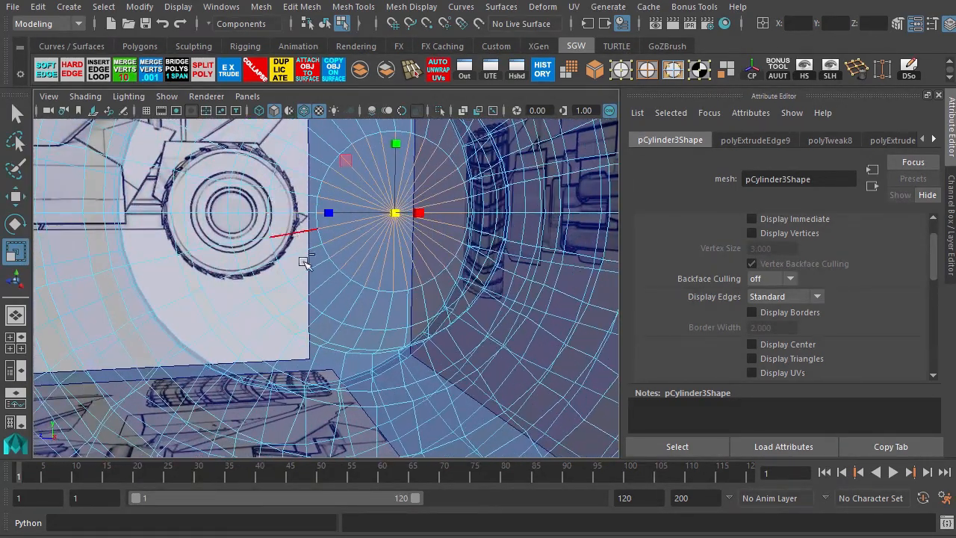
pyautogui.moveTo(305, 261); pyautogui.dragTo(472, 224)
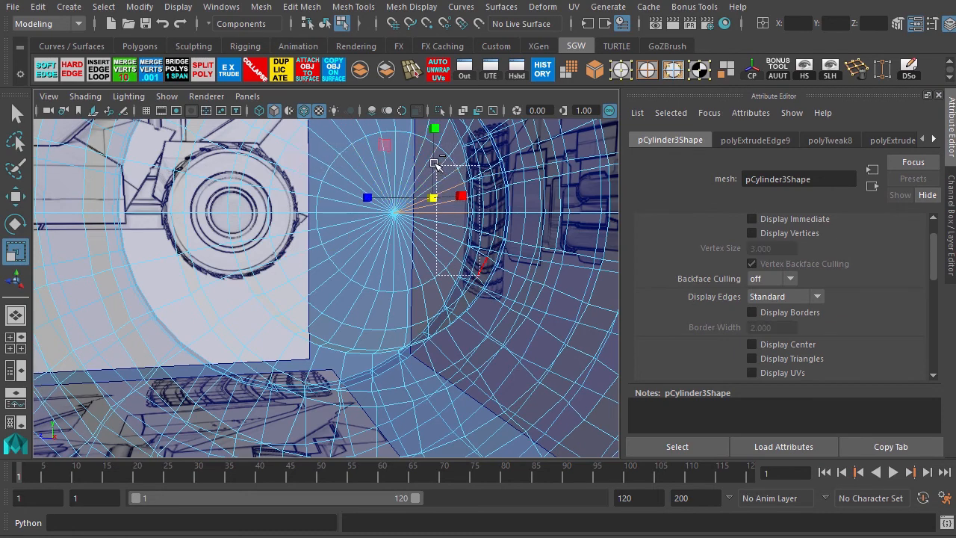
pyautogui.moveTo(436, 163); pyautogui.dragTo(437, 164)
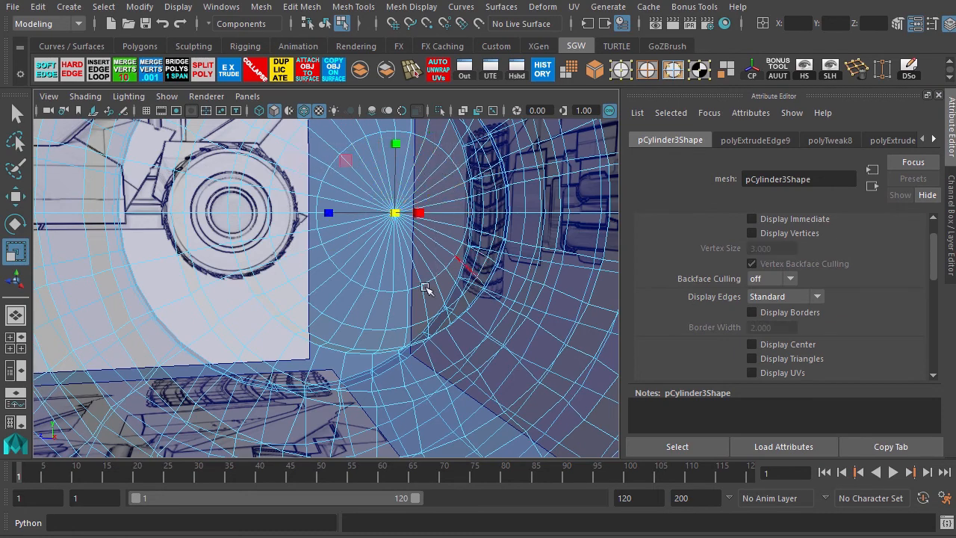
pyautogui.click(255, 70)
# On the opposite face of the tire, select the inner edge loop, extrude it and scale it inward.
pyautogui.keyDown('alt'); pyautogui.moveTo(419, 241); pyautogui.dragTo(275, 224); pyautogui.keyUp('alt')
pyautogui.keyDown('alt'); pyautogui.moveTo(226, 206); pyautogui.dragTo(294, 288, button='right'); pyautogui.keyUp('alt')
pyautogui.keyDown('alt'); pyautogui.moveTo(295, 288); pyautogui.dragTo(316, 280); pyautogui.keyUp('alt')
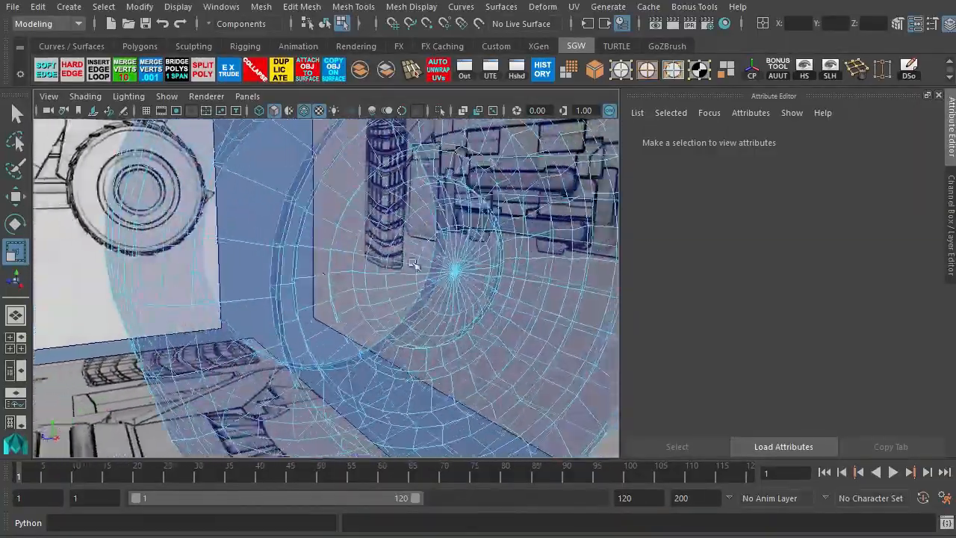
pyautogui.keyDown('alt'); pyautogui.moveTo(415, 264); pyautogui.dragTo(291, 195, button='right'); pyautogui.keyUp('alt')
pyautogui.keyDown('alt'); pyautogui.moveTo(301, 203); pyautogui.dragTo(472, 218); pyautogui.keyUp('alt')
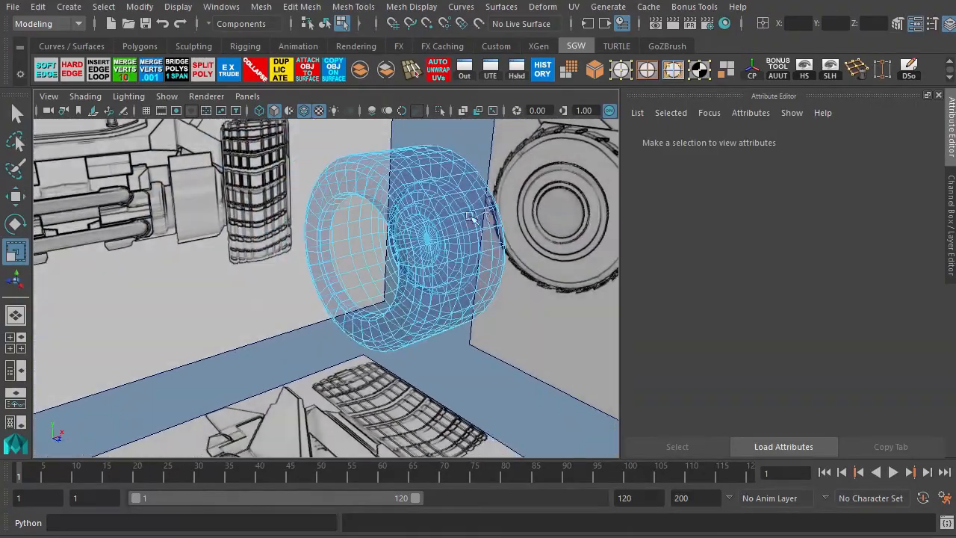
pyautogui.keyDown('alt'); pyautogui.moveTo(338, 205); pyautogui.dragTo(440, 292, button='right'); pyautogui.keyUp('alt')
pyautogui.keyDown('alt'); pyautogui.moveTo(407, 247); pyautogui.dragTo(288, 309); pyautogui.keyUp('alt')
pyautogui.keyDown('alt'); pyautogui.moveTo(288, 309); pyautogui.dragTo(348, 297, button='right'); pyautogui.keyUp('alt')
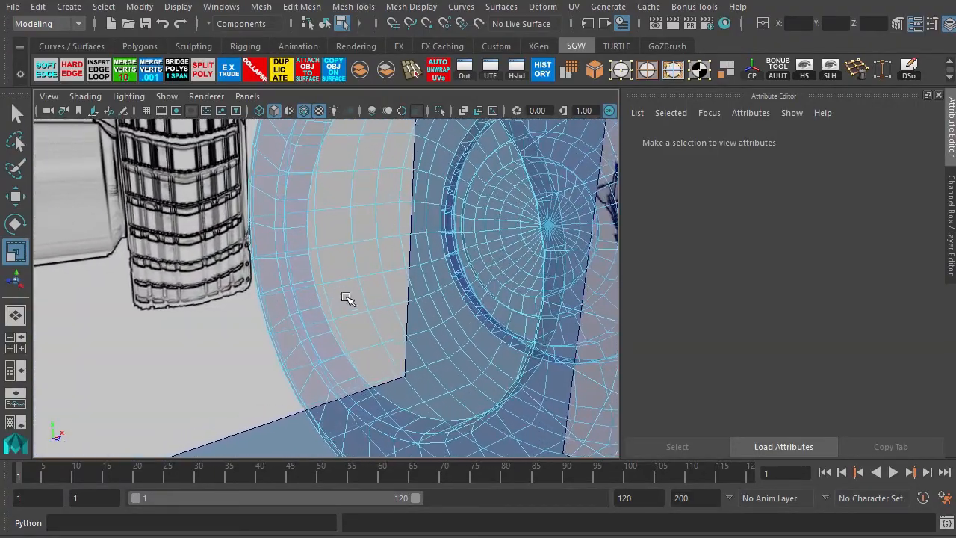
pyautogui.doubleClick(306, 245)
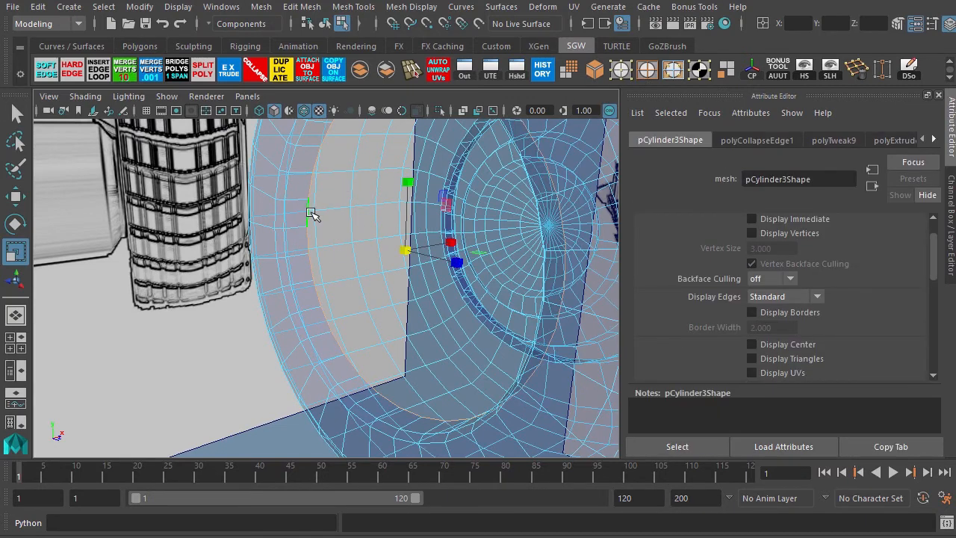
pyautogui.click(228, 75)
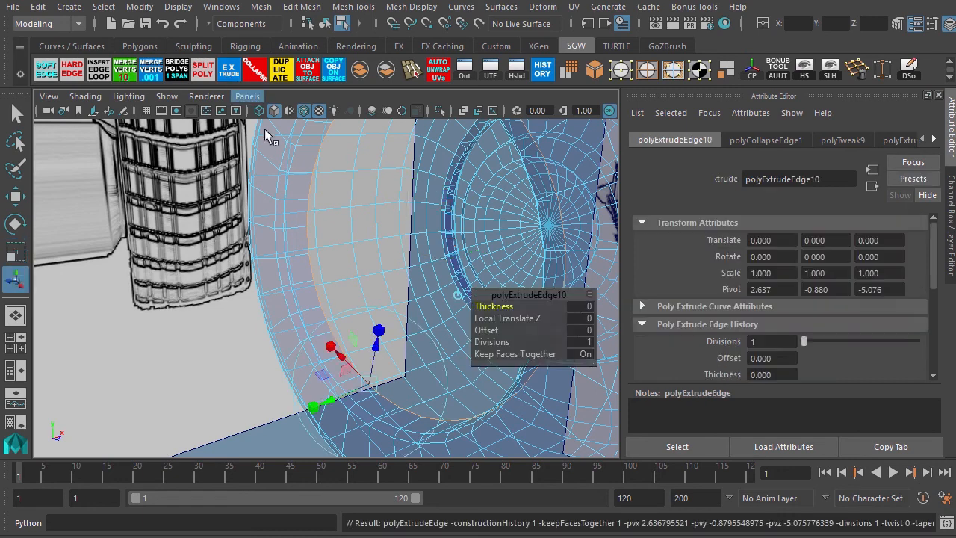
pyautogui.moveTo(401, 252); pyautogui.dragTo(351, 290)
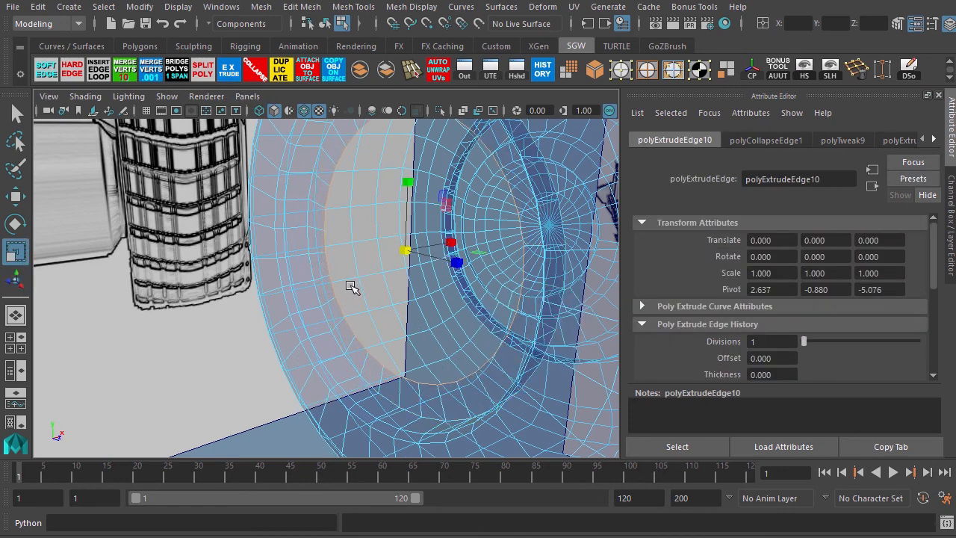
# Extrude that edge loop three more times, moving each new ring deeper into the tire to form the hub recess.
pyautogui.hotkey('ctrl', 'e')
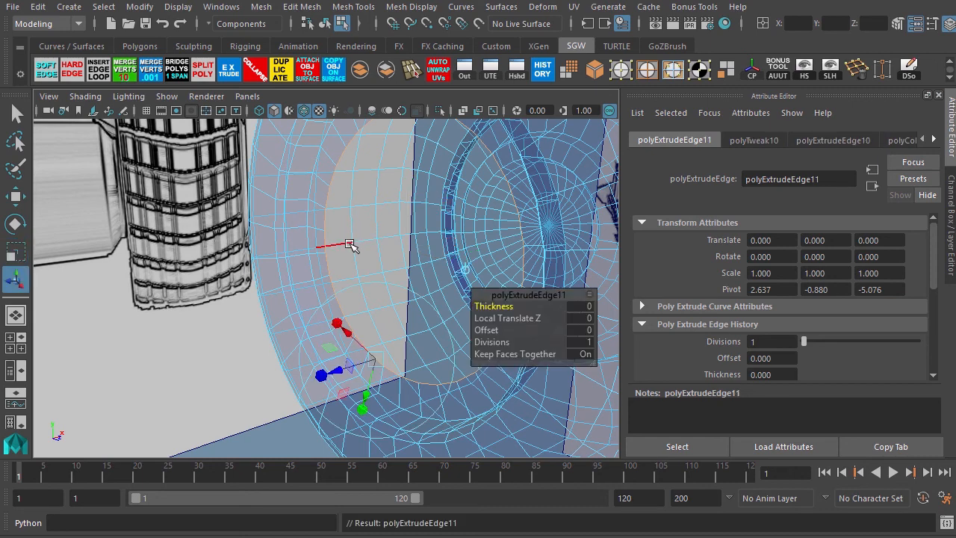
pyautogui.press('w')
pyautogui.moveTo(444, 240); pyautogui.dragTo(305, 306)
pyautogui.hotkey('ctrl', 'e')
pyautogui.moveTo(284, 318); pyautogui.dragTo(265, 312, button='middle')
pyautogui.hotkey('ctrl', 'e')
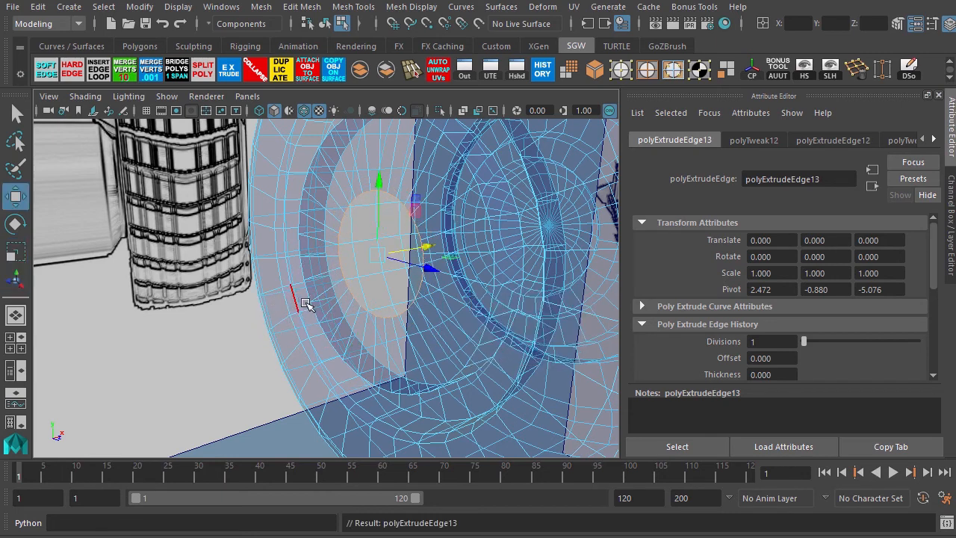
pyautogui.moveTo(416, 252); pyautogui.dragTo(446, 248, button='middle')
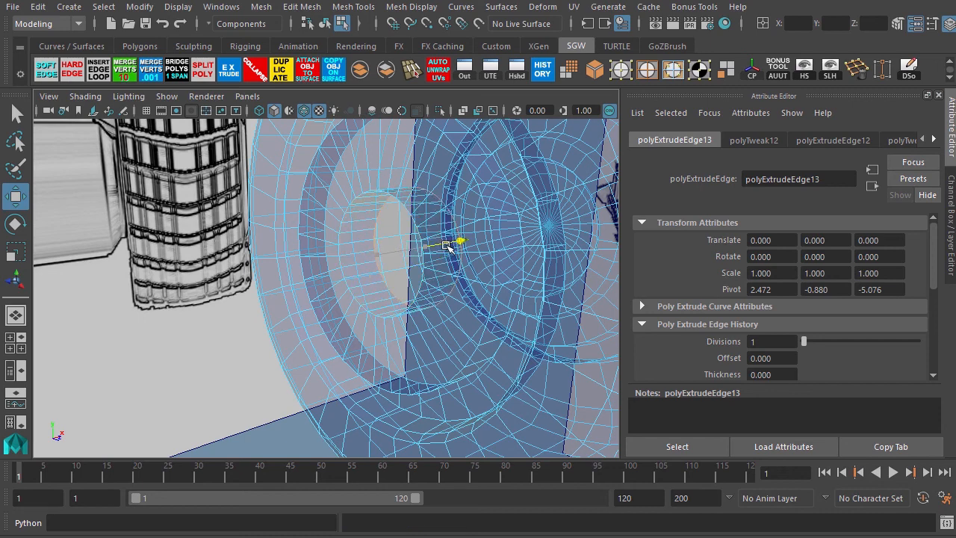
# Extrude the loop once more, scale it to the center and collapse it into a single point.
pyautogui.hotkey('ctrl', 'e')
pyautogui.press('r')
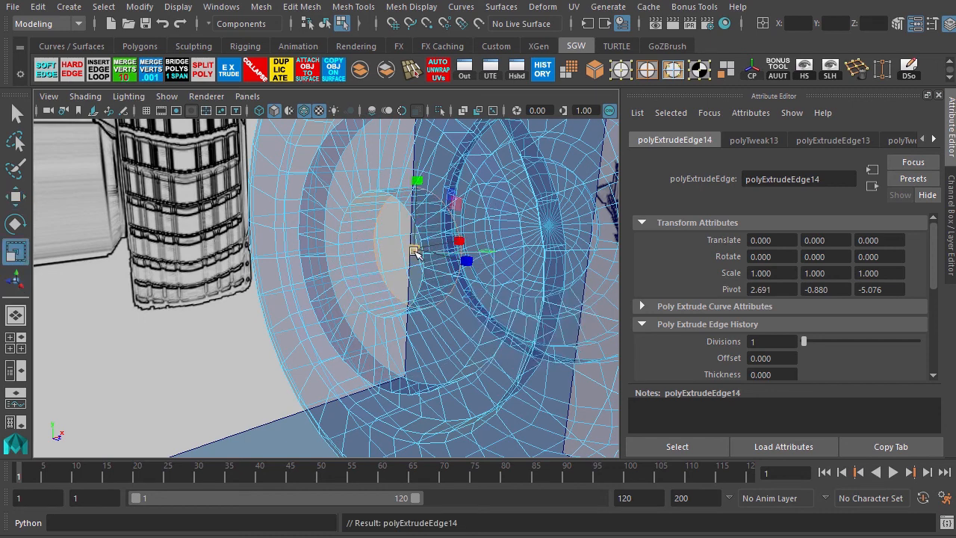
pyautogui.moveTo(394, 282); pyautogui.dragTo(340, 351, button='middle')
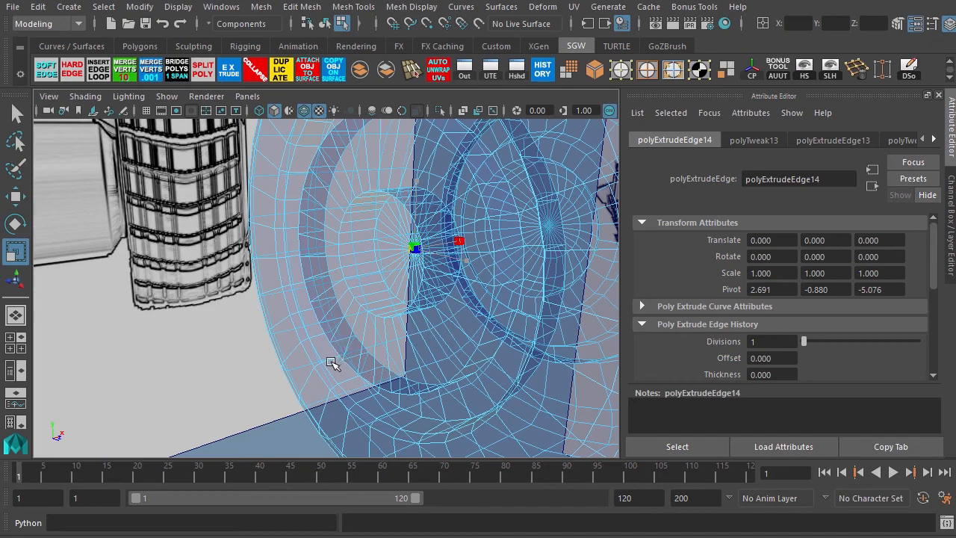
pyautogui.click(256, 77)
# Switch to object mode and orbit around the shaded wheel to inspect both hub faces.
pyautogui.press('w')
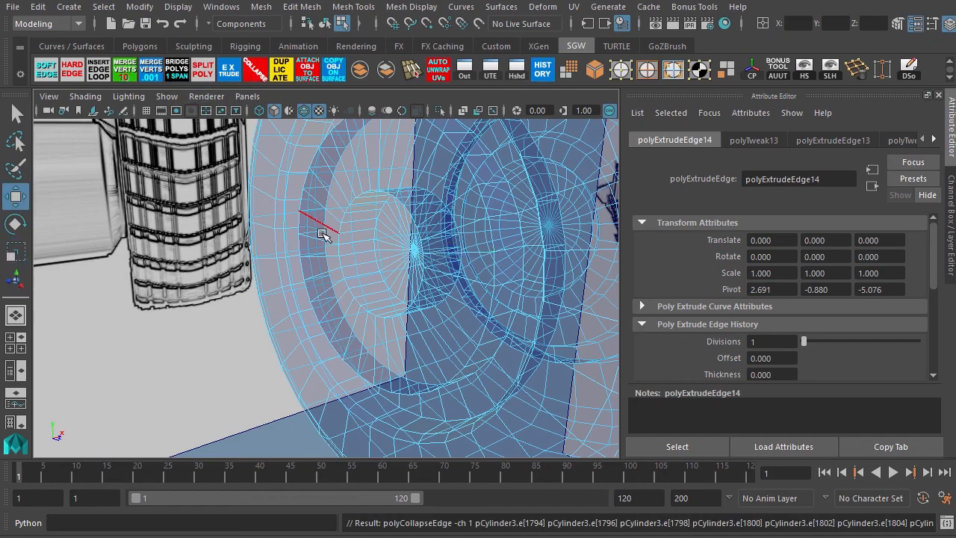
pyautogui.scroll(-3, 392, 310)
pyautogui.keyDown('alt'); pyautogui.moveTo(445, 304); pyautogui.dragTo(273, 335); pyautogui.keyUp('alt')
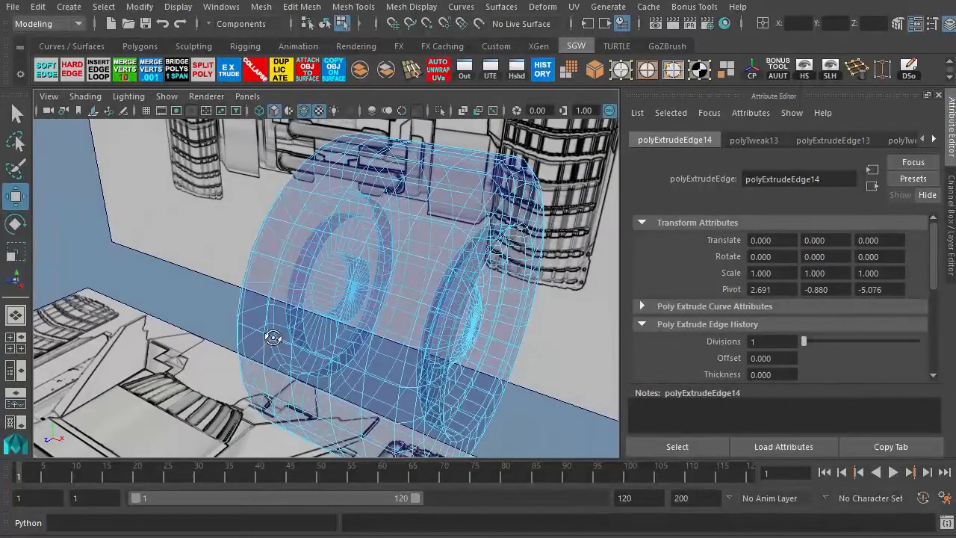
pyautogui.press('F8')
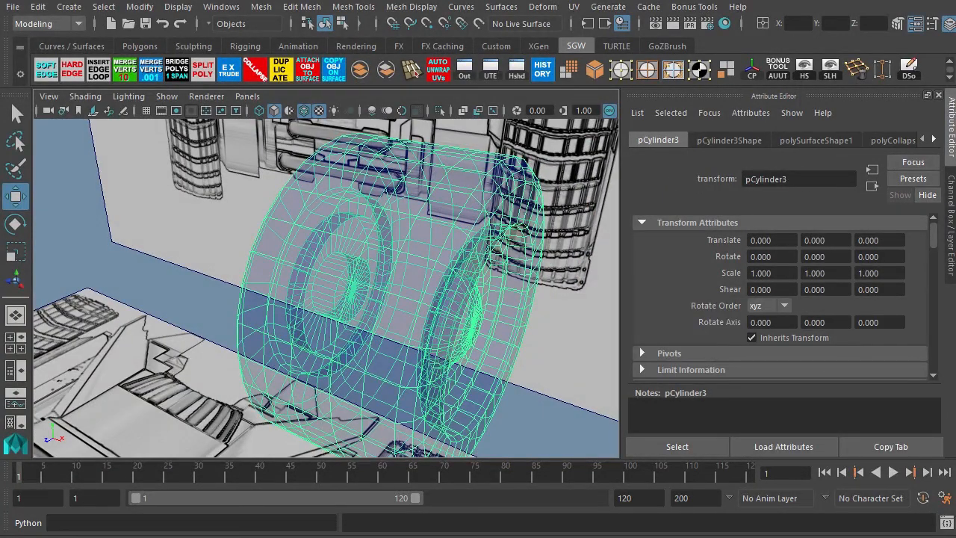
pyautogui.click(548, 282)
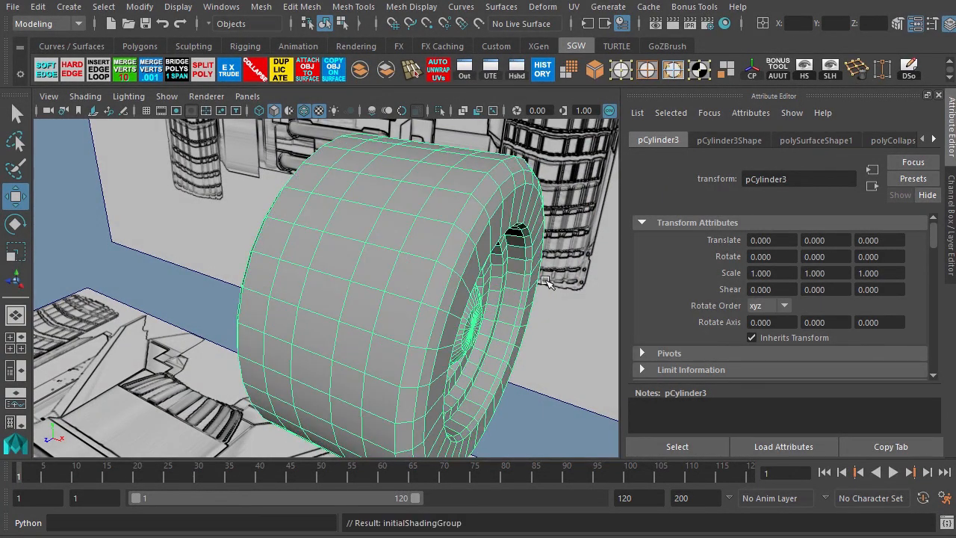
pyautogui.keyDown('alt'); pyautogui.moveTo(433, 322); pyautogui.dragTo(438, 283); pyautogui.keyUp('alt')
pyautogui.keyDown('alt'); pyautogui.moveTo(478, 365); pyautogui.dragTo(428, 214); pyautogui.keyUp('alt')
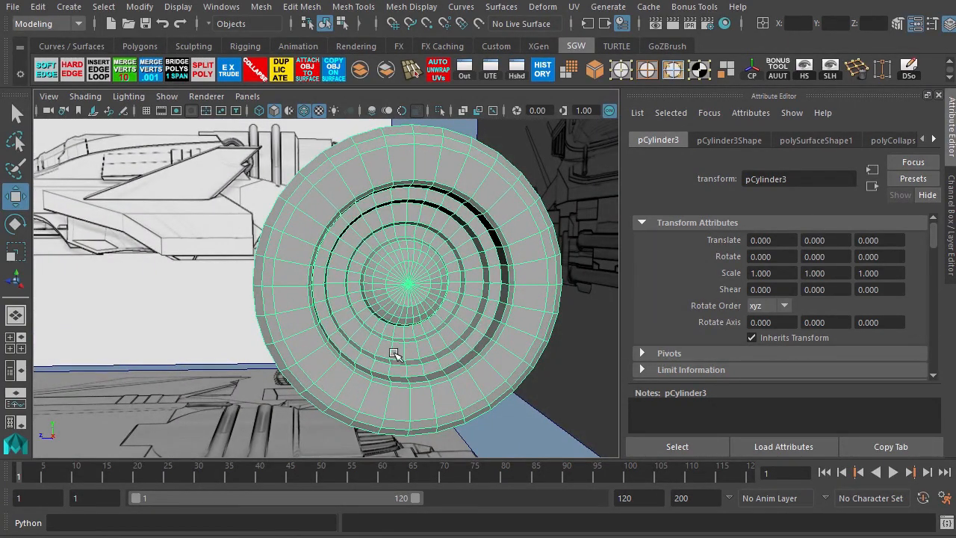
pyautogui.keyDown('alt'); pyautogui.moveTo(394, 353); pyautogui.dragTo(205, 275); pyautogui.keyUp('alt')
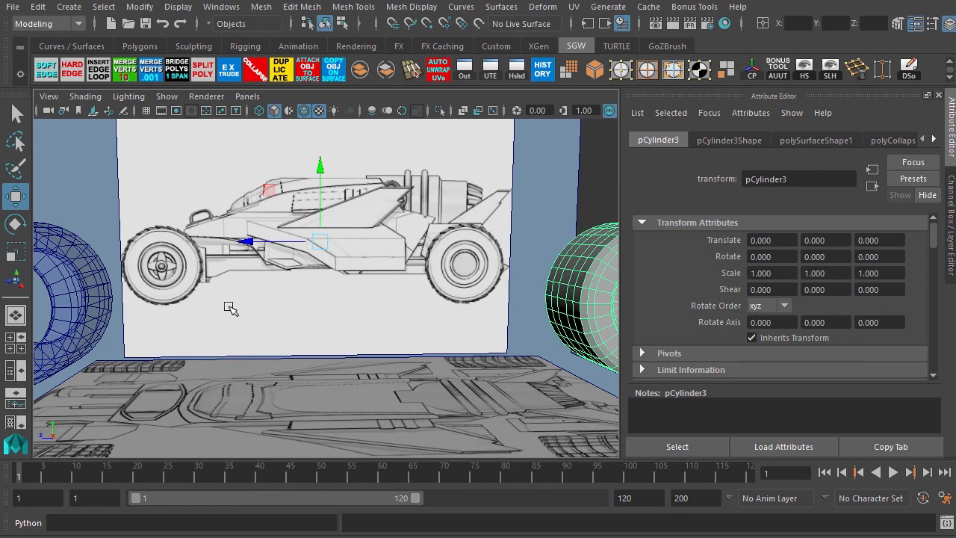
# Orbit around the scene and switch the viewport shading to inspect the finished wheel from several angles.
pyautogui.keyDown('alt'); pyautogui.moveTo(198, 328); pyautogui.dragTo(387, 304); pyautogui.keyUp('alt')
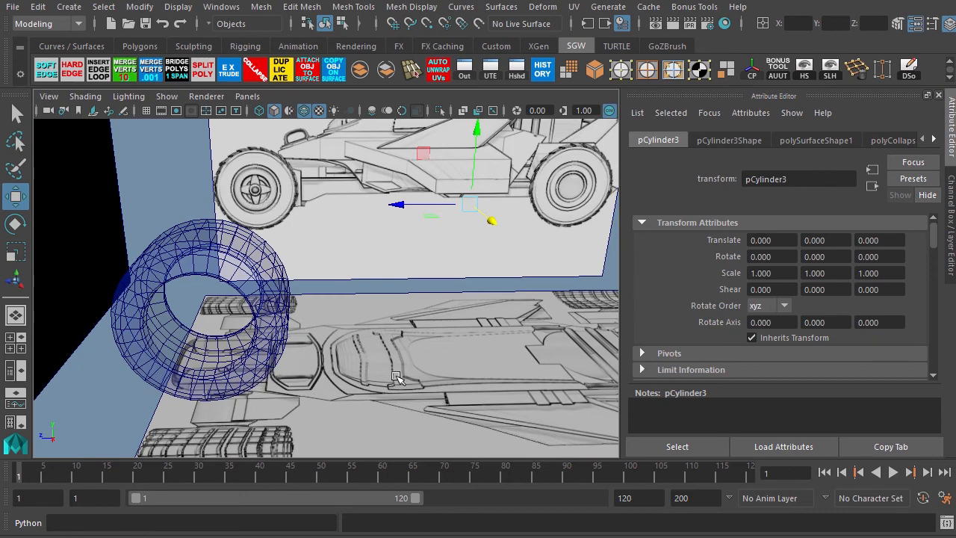
pyautogui.keyDown('alt'); pyautogui.moveTo(396, 377); pyautogui.dragTo(333, 338); pyautogui.keyUp('alt')
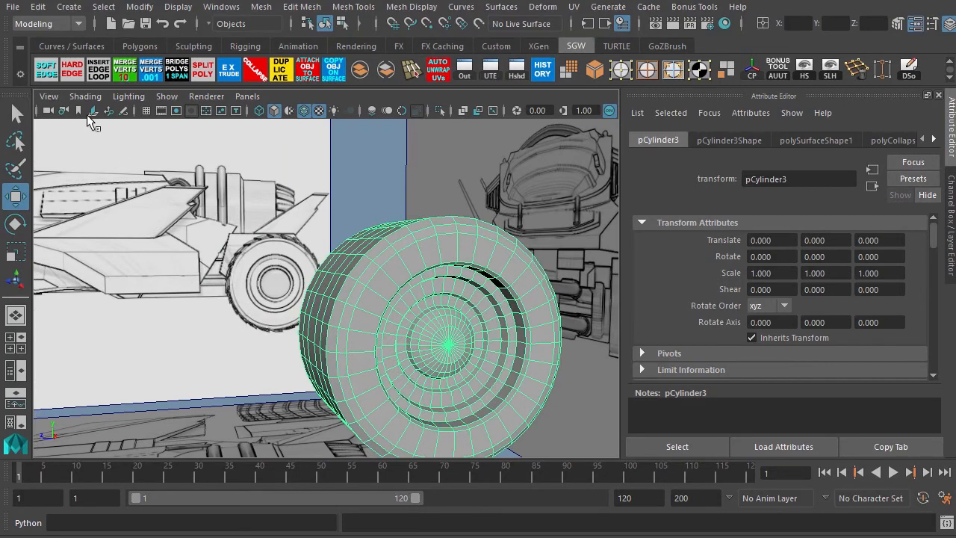
pyautogui.click(85, 96)
pyautogui.click(75, 245)
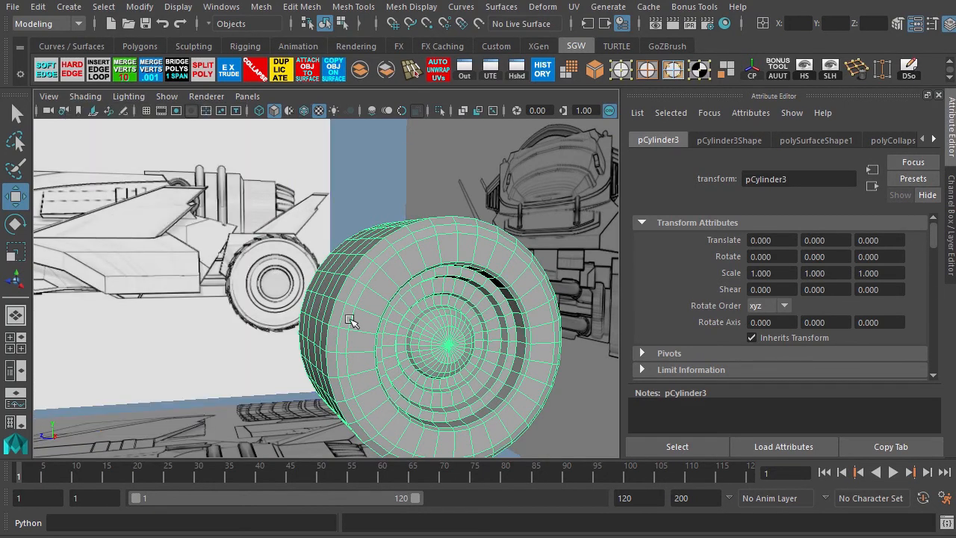
pyautogui.scroll(-5, 352, 312)
pyautogui.click(364, 207)
pyautogui.scroll(-2, 373, 246)
pyautogui.keyDown('alt'); pyautogui.moveTo(388, 318); pyautogui.dragTo(287, 321); pyautogui.keyUp('alt')
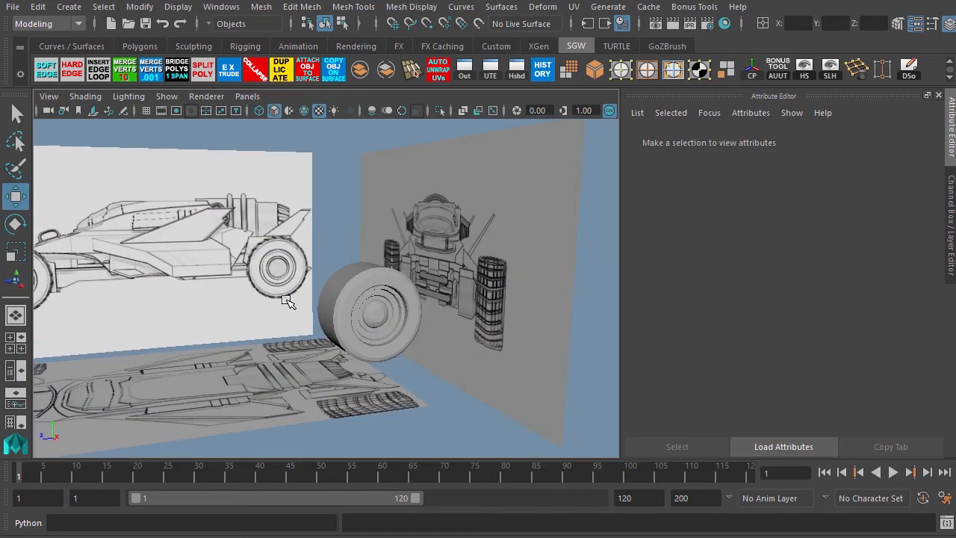
pyautogui.keyDown('alt'); pyautogui.moveTo(293, 307); pyautogui.dragTo(411, 377, button='right'); pyautogui.keyUp('alt')
pyautogui.keyDown('alt'); pyautogui.moveTo(411, 386); pyautogui.dragTo(385, 350, button='middle'); pyautogui.keyUp('alt')
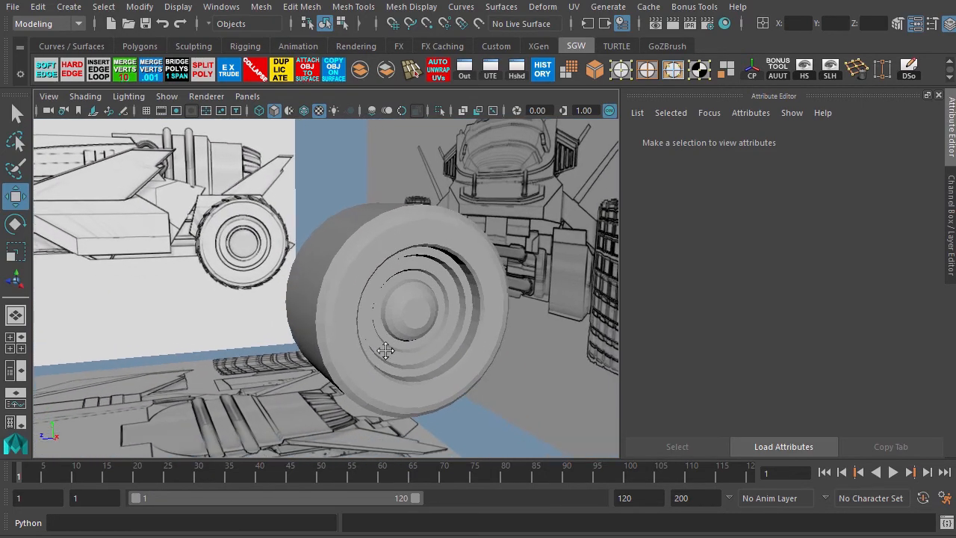
# Select the tire, turn on its wireframe display and orbit around it to examine the tread faces.
pyautogui.click(344, 340)
pyautogui.moveTo(344, 340)
pyautogui.keyDown('alt'); pyautogui.mouseDown()
pyautogui.moveTo(274, 316)
pyautogui.moveTo(207, 267)
pyautogui.moveTo(317, 297)
pyautogui.moveTo(299, 283)
pyautogui.mouseUp(); pyautogui.keyUp('alt')
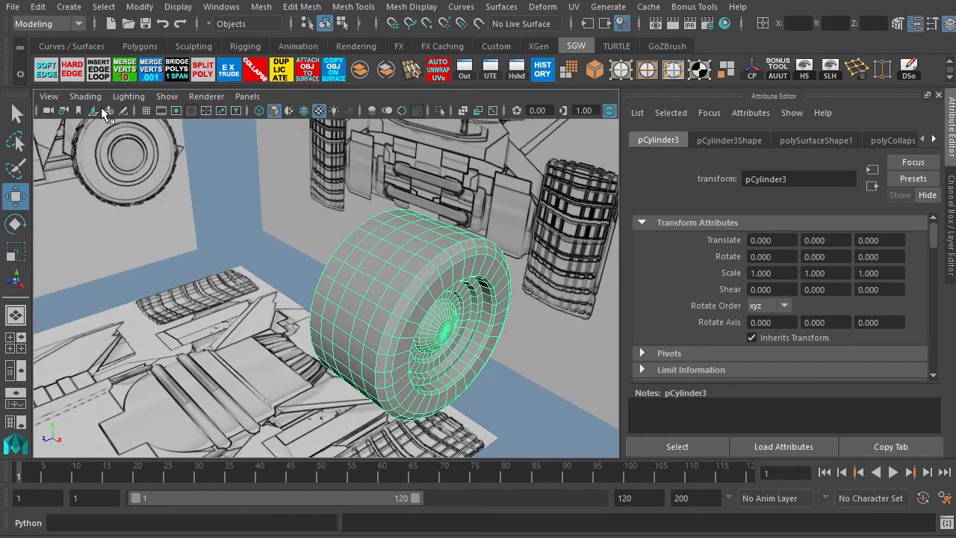
pyautogui.click(85, 96)
pyautogui.click(78, 246)
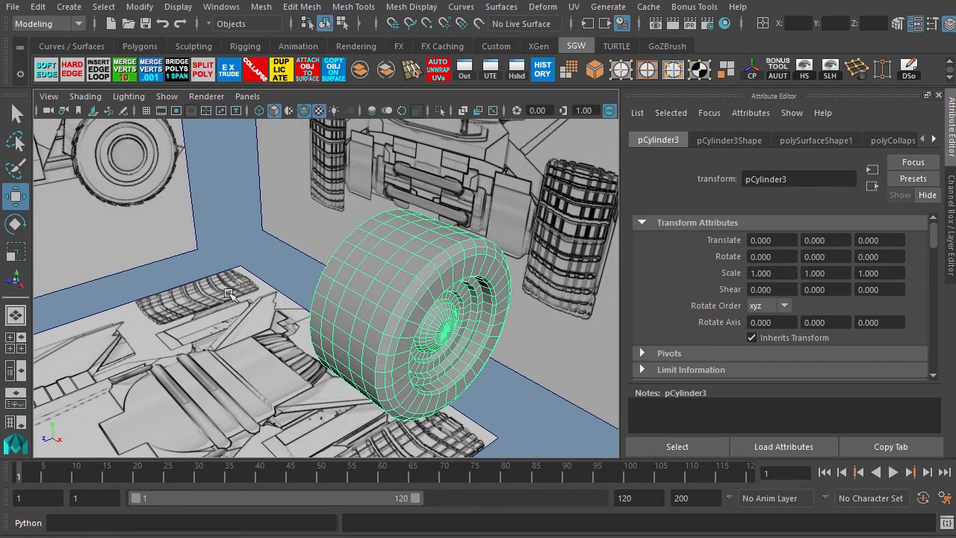
pyautogui.keyDown('alt'); pyautogui.moveTo(248, 209); pyautogui.dragTo(329, 234, button='right'); pyautogui.keyUp('alt')
pyautogui.keyDown('alt'); pyautogui.moveTo(356, 216); pyautogui.dragTo(314, 202, button='middle'); pyautogui.keyUp('alt')
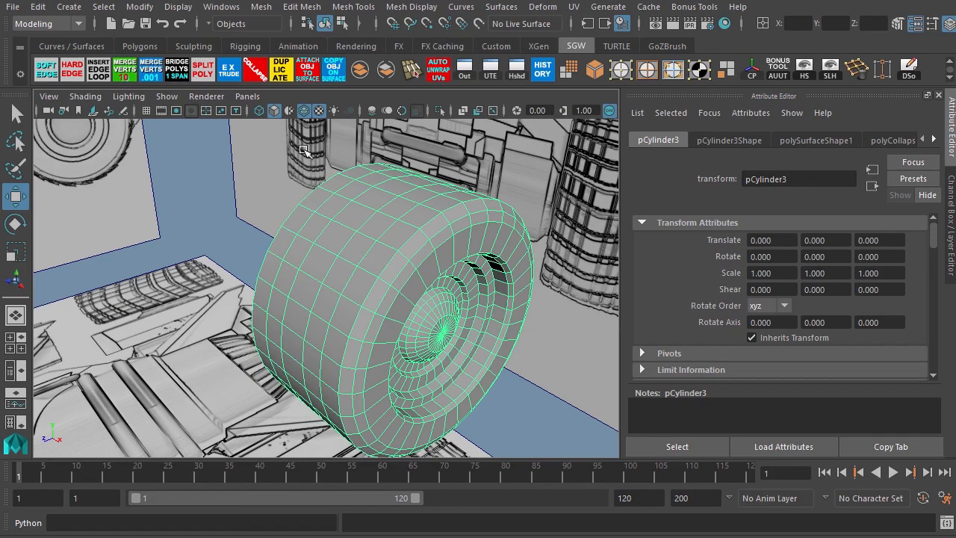
pyautogui.keyDown('alt'); pyautogui.moveTo(303, 151); pyautogui.dragTo(342, 170); pyautogui.keyUp('alt')
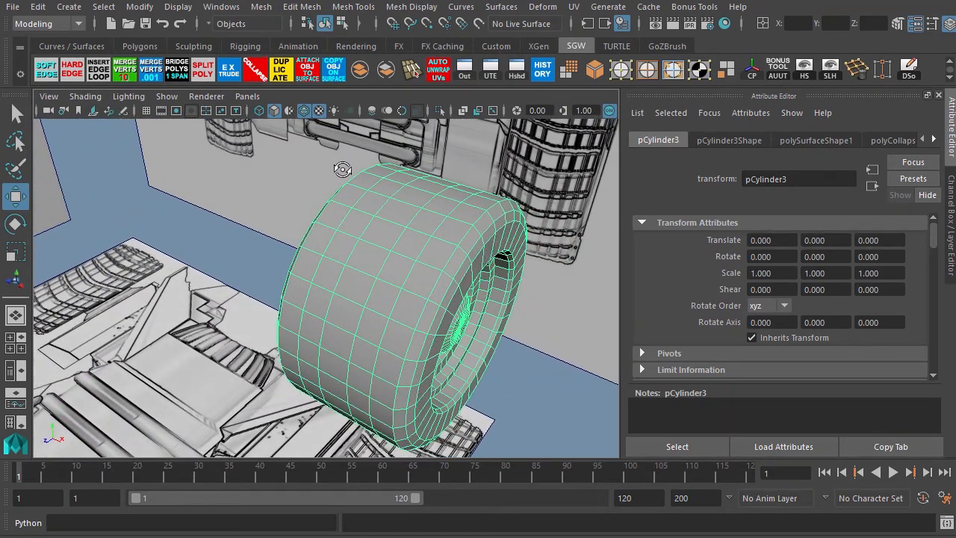
pyautogui.keyDown('alt'); pyautogui.moveTo(322, 268); pyautogui.dragTo(277, 273); pyautogui.keyUp('alt')
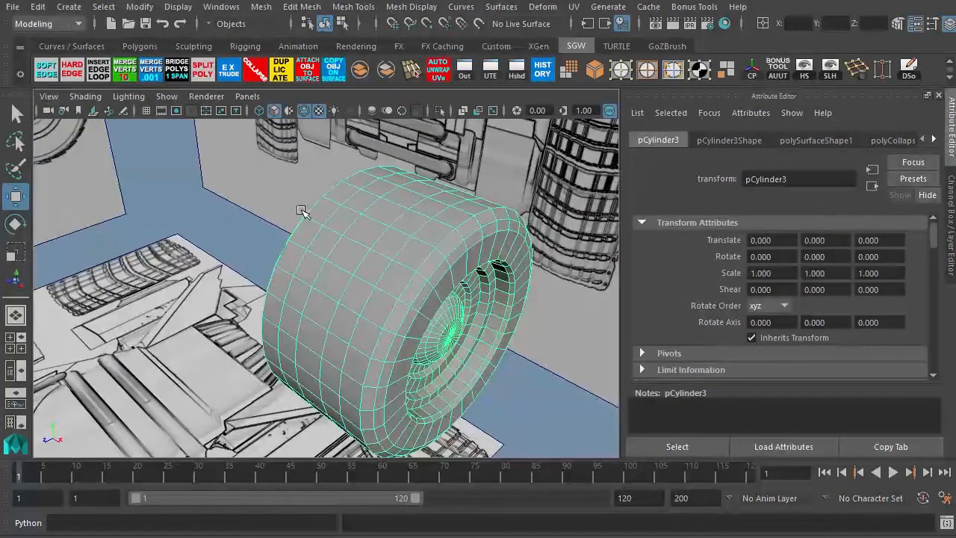
pyautogui.keyDown('alt'); pyautogui.moveTo(304, 212); pyautogui.dragTo(374, 243, button='right'); pyautogui.keyUp('alt')
pyautogui.keyDown('alt'); pyautogui.moveTo(390, 223); pyautogui.dragTo(397, 222, button='middle'); pyautogui.keyUp('alt')
pyautogui.keyDown('alt'); pyautogui.moveTo(398, 223); pyautogui.dragTo(367, 246, button='right'); pyautogui.keyUp('alt')
pyautogui.keyDown('alt'); pyautogui.moveTo(367, 246); pyautogui.dragTo(272, 295); pyautogui.keyUp('alt')
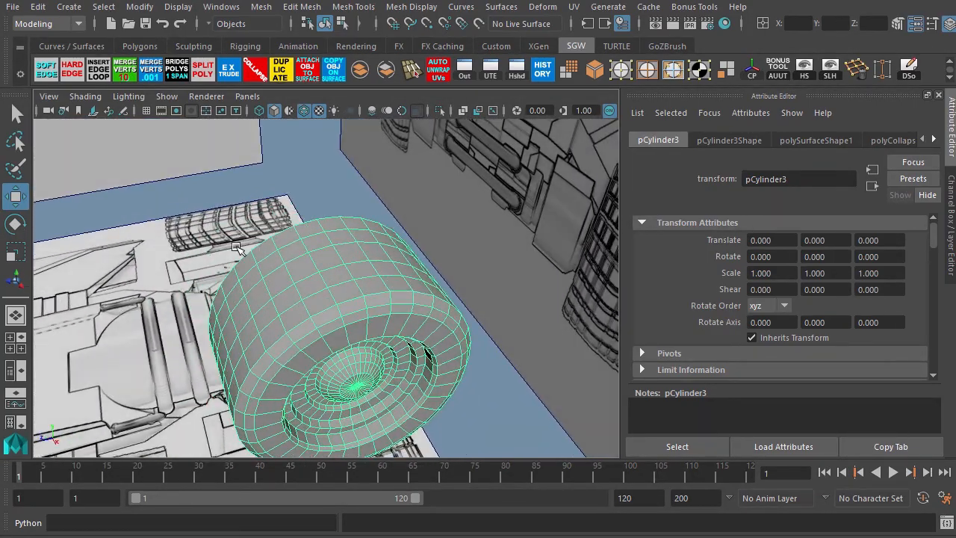
pyautogui.keyDown('alt'); pyautogui.moveTo(239, 251); pyautogui.dragTo(288, 292, button='right'); pyautogui.keyUp('alt')
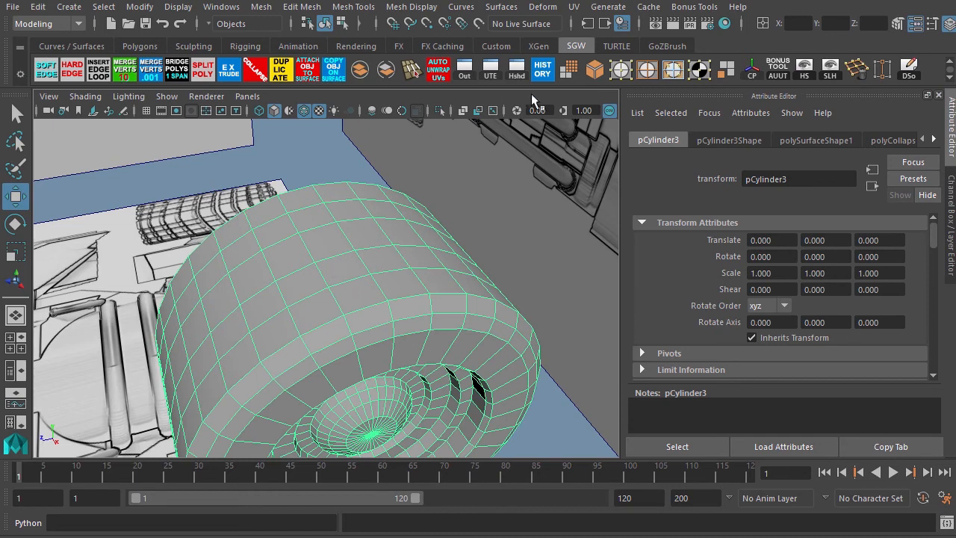
# Switch to face mode and select a small two-column patch of tread faces on top of the tire.
pyautogui.press('F11')
pyautogui.click(342, 268)
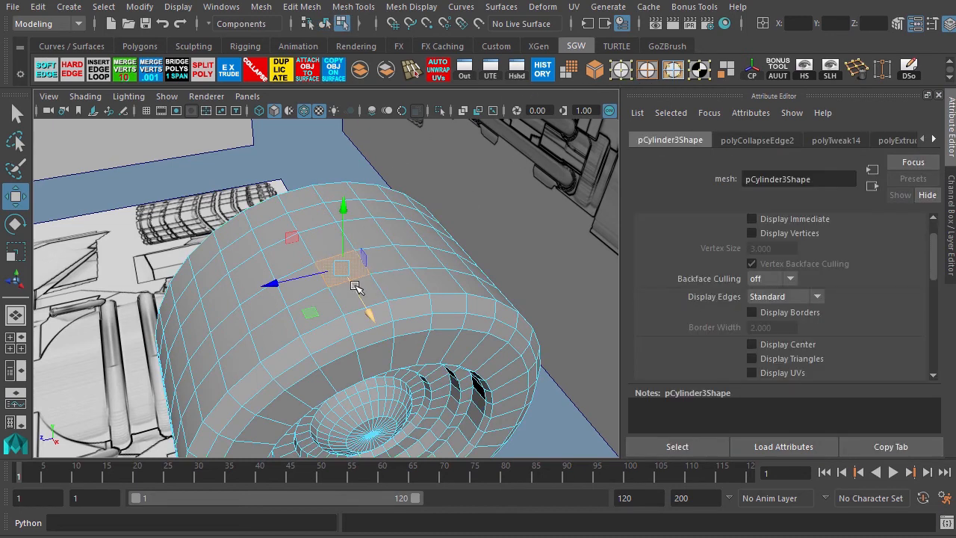
pyautogui.keyDown('alt'); pyautogui.moveTo(273, 332); pyautogui.dragTo(286, 306); pyautogui.keyUp('alt')
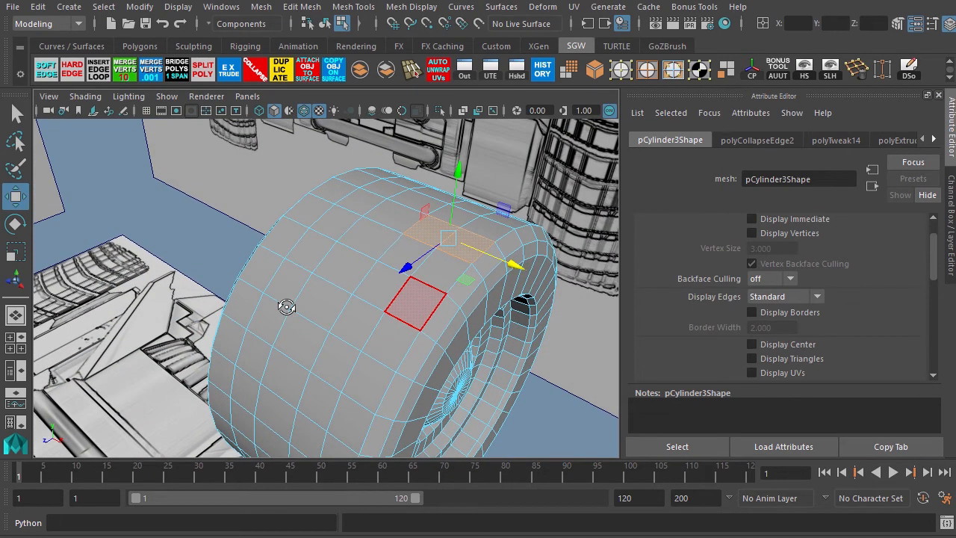
pyautogui.keyDown('shift'); pyautogui.click(336, 194); pyautogui.keyUp('shift')
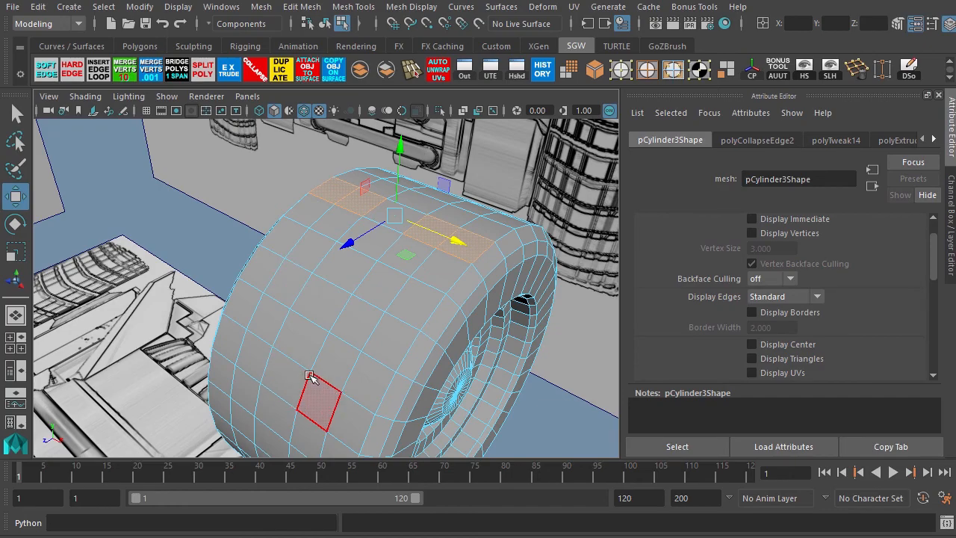
pyautogui.keyDown('alt'); pyautogui.moveTo(349, 371); pyautogui.dragTo(264, 342); pyautogui.keyUp('alt')
pyautogui.keyDown('alt'); pyautogui.moveTo(262, 283); pyautogui.dragTo(321, 300, button='middle'); pyautogui.keyUp('alt')
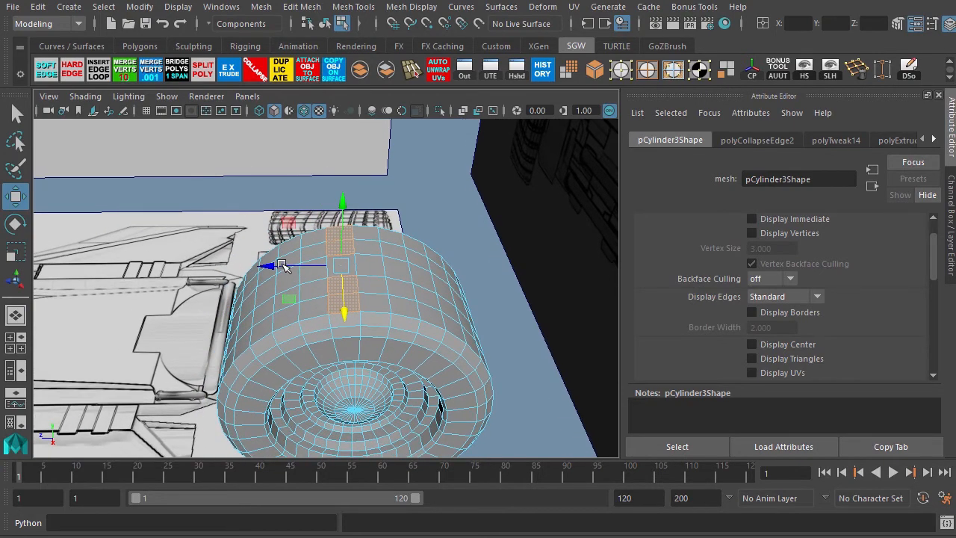
pyautogui.keyDown('alt'); pyautogui.moveTo(321, 301); pyautogui.dragTo(401, 321, button='right'); pyautogui.keyUp('alt')
pyautogui.keyDown('alt'); pyautogui.moveTo(401, 322); pyautogui.dragTo(385, 325); pyautogui.keyUp('alt')
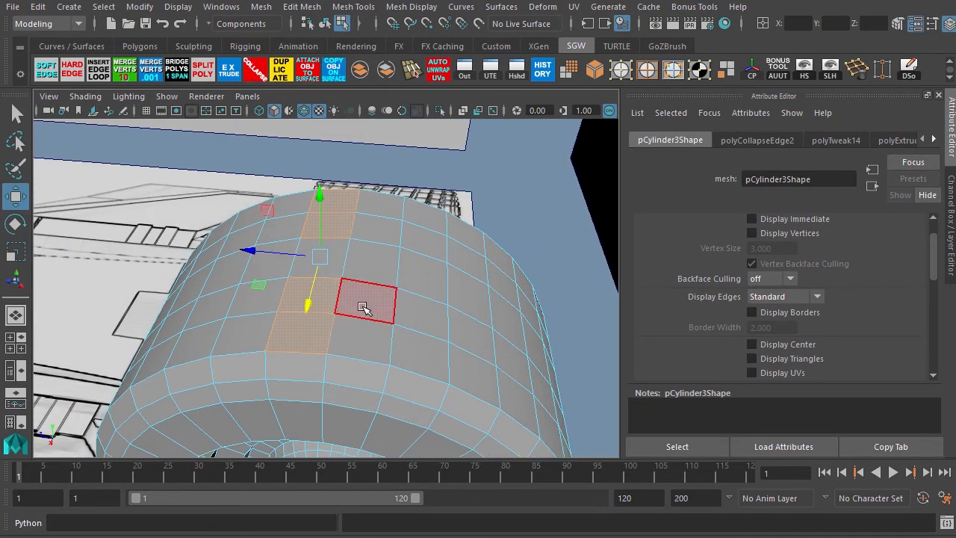
pyautogui.keyDown('shift'); pyautogui.click(361, 299); pyautogui.keyUp('shift')
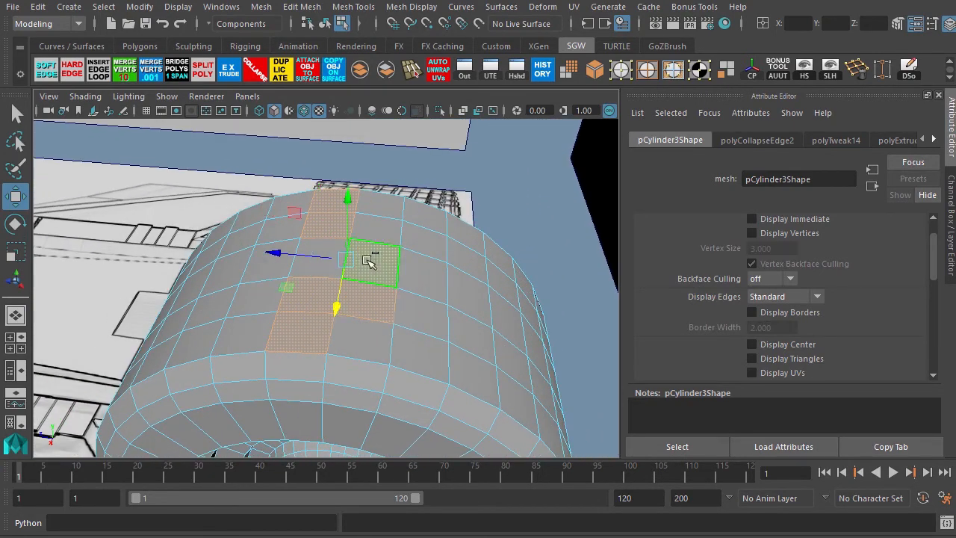
pyautogui.moveTo(275, 335)
pyautogui.keyDown('alt'); pyautogui.mouseDown()
pyautogui.moveTo(228, 331)
pyautogui.moveTo(280, 316)
pyautogui.moveTo(289, 325)
pyautogui.mouseUp(); pyautogui.keyUp('alt')
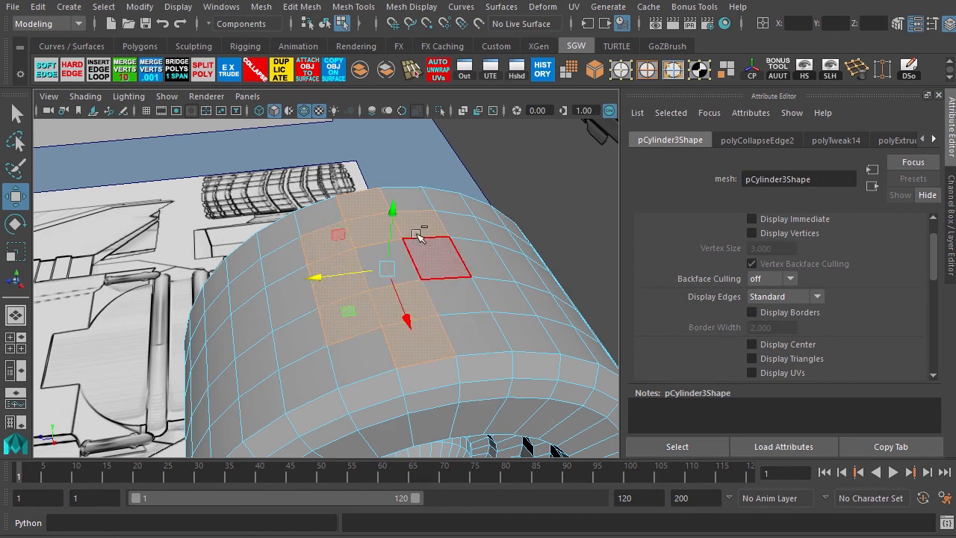
pyautogui.keyDown('alt'); pyautogui.moveTo(322, 332); pyautogui.dragTo(359, 329); pyautogui.keyUp('alt')
pyautogui.keyDown('alt'); pyautogui.moveTo(359, 329); pyautogui.dragTo(343, 270, button='middle'); pyautogui.keyUp('alt')
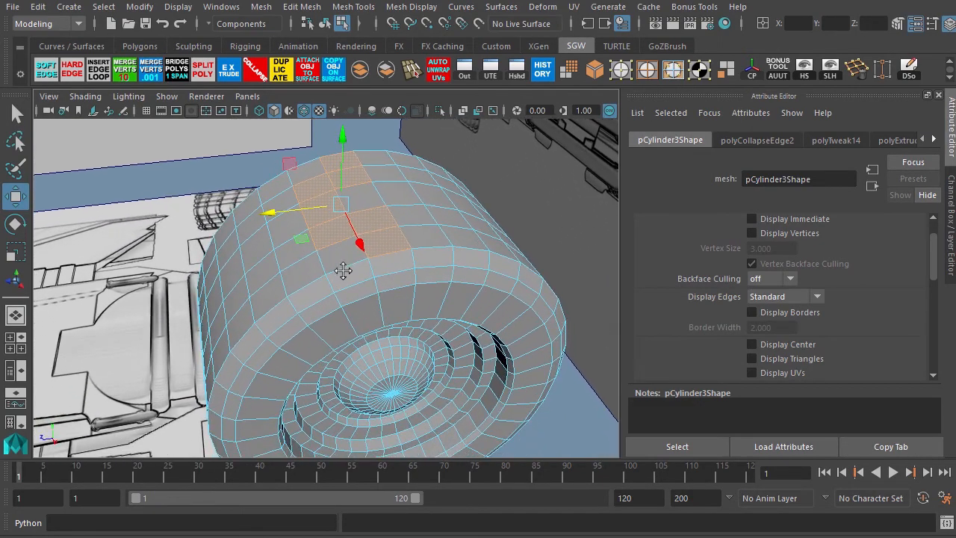
pyautogui.keyDown('alt'); pyautogui.moveTo(344, 270); pyautogui.dragTo(354, 312); pyautogui.keyUp('alt')
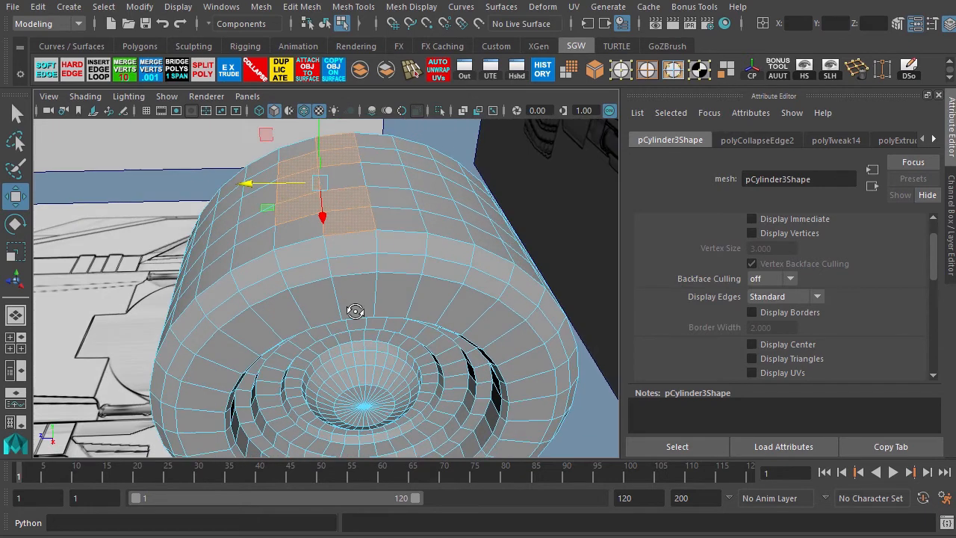
pyautogui.keyDown('alt'); pyautogui.moveTo(354, 311); pyautogui.dragTo(371, 329, button='middle'); pyautogui.keyUp('alt')
pyautogui.keyDown('alt'); pyautogui.moveTo(371, 329); pyautogui.dragTo(383, 319); pyautogui.keyUp('alt')
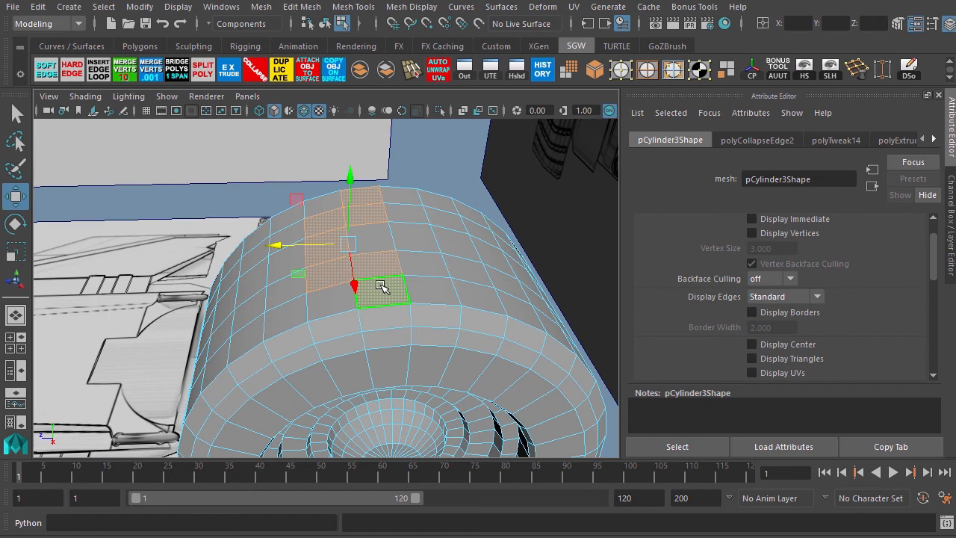
pyautogui.keyDown('shift'); pyautogui.click(345, 220); pyautogui.keyUp('shift')
pyautogui.keyDown('alt'); pyautogui.moveTo(416, 296); pyautogui.dragTo(299, 209, button='right'); pyautogui.keyUp('alt')
pyautogui.keyDown('alt'); pyautogui.moveTo(231, 213); pyautogui.dragTo(283, 231); pyautogui.keyUp('alt')
pyautogui.keyDown('alt'); pyautogui.moveTo(281, 213); pyautogui.dragTo(387, 316, button='right'); pyautogui.keyUp('alt')
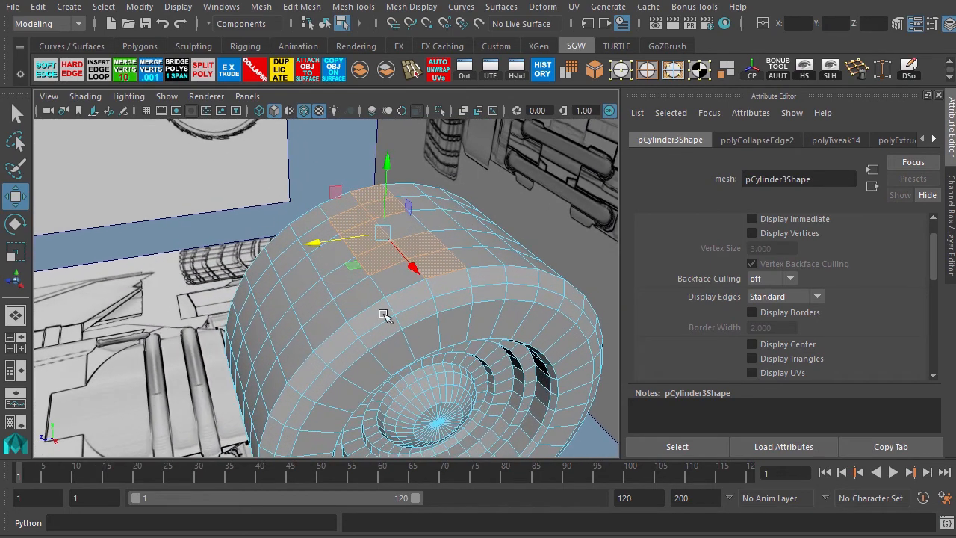
pyautogui.keyDown('alt'); pyautogui.moveTo(385, 336); pyautogui.dragTo(354, 291, button='middle'); pyautogui.keyUp('alt')
pyautogui.keyDown('alt'); pyautogui.moveTo(353, 292); pyautogui.dragTo(343, 324); pyautogui.keyUp('alt')
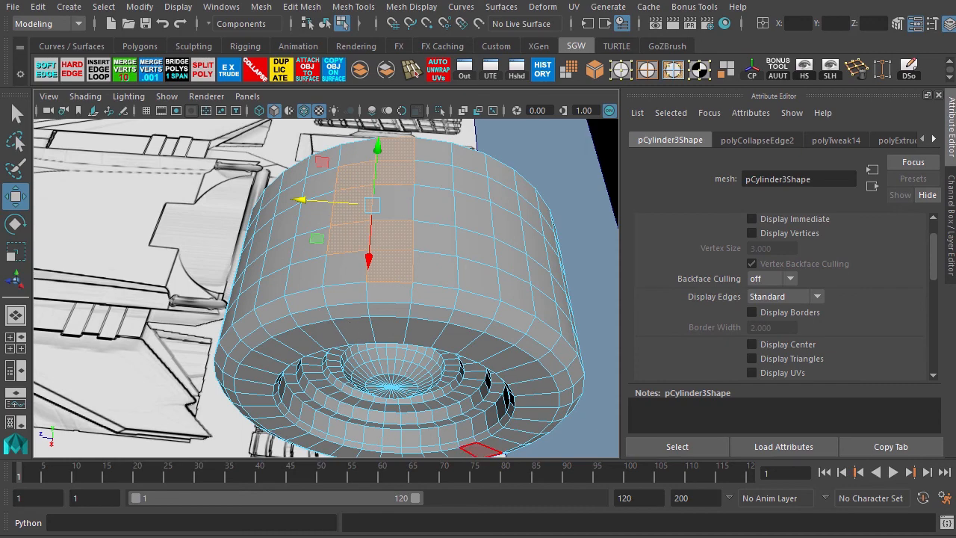
pyautogui.keyDown('alt'); pyautogui.moveTo(365, 299); pyautogui.dragTo(399, 270); pyautogui.keyUp('alt')
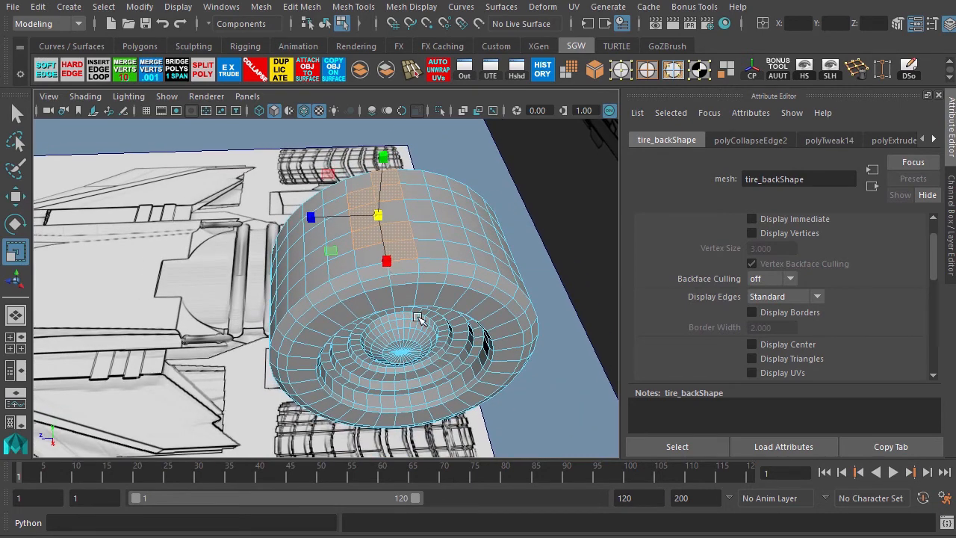
pyautogui.keyDown('alt'); pyautogui.moveTo(420, 321); pyautogui.dragTo(417, 311); pyautogui.keyUp('alt')
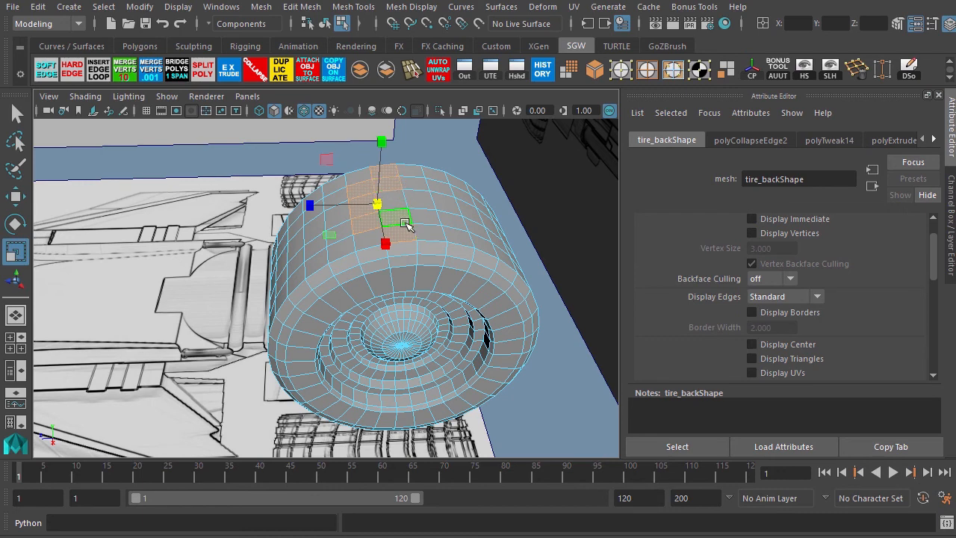
# Return to object mode, duplicate the tire and hide the original tire.
pyautogui.press('F8')
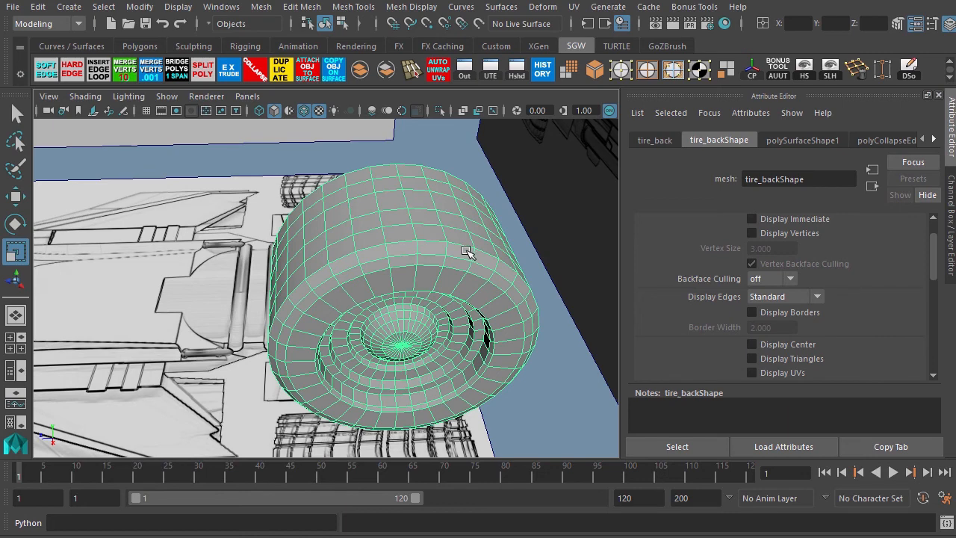
pyautogui.hotkey('ctrl', 'd')
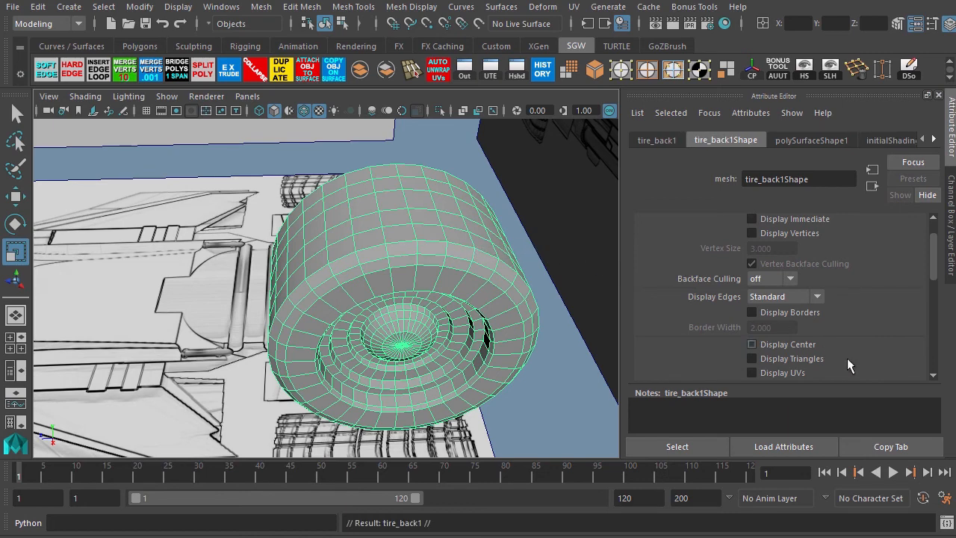
pyautogui.hotkey('ctrl', 'z')
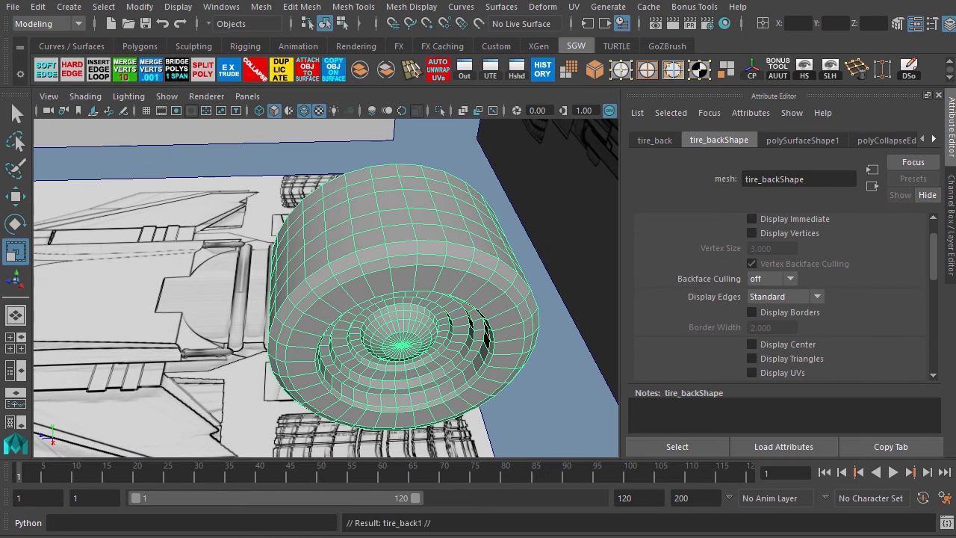
pyautogui.hotkey('ctrl', 'h')
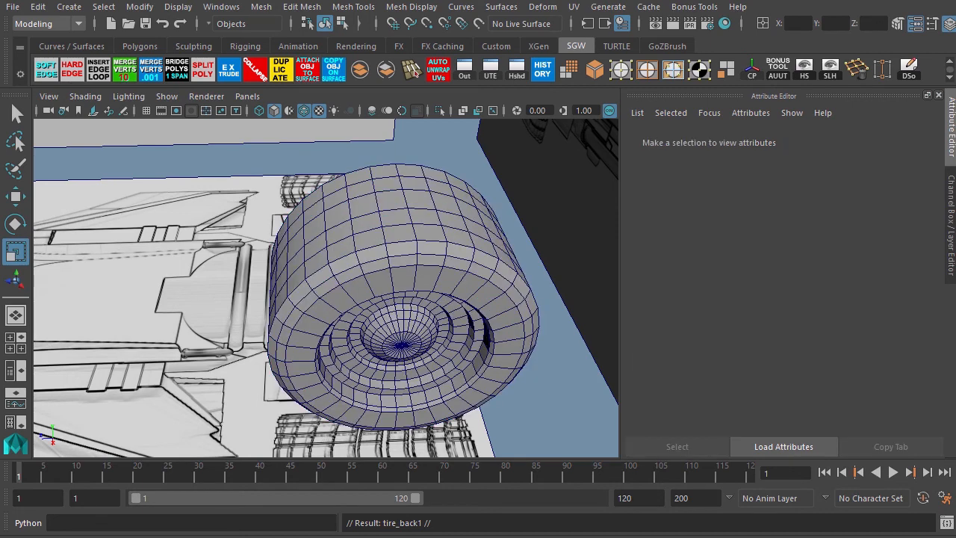
# On the duplicate tire, invert the face selection and delete all faces except the tread patch.
pyautogui.click(489, 221)
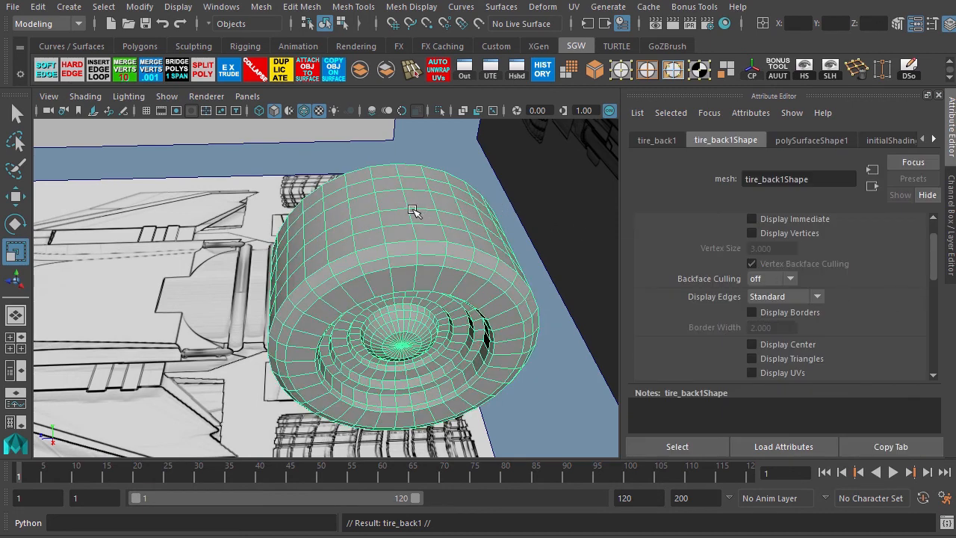
pyautogui.click(672, 77)
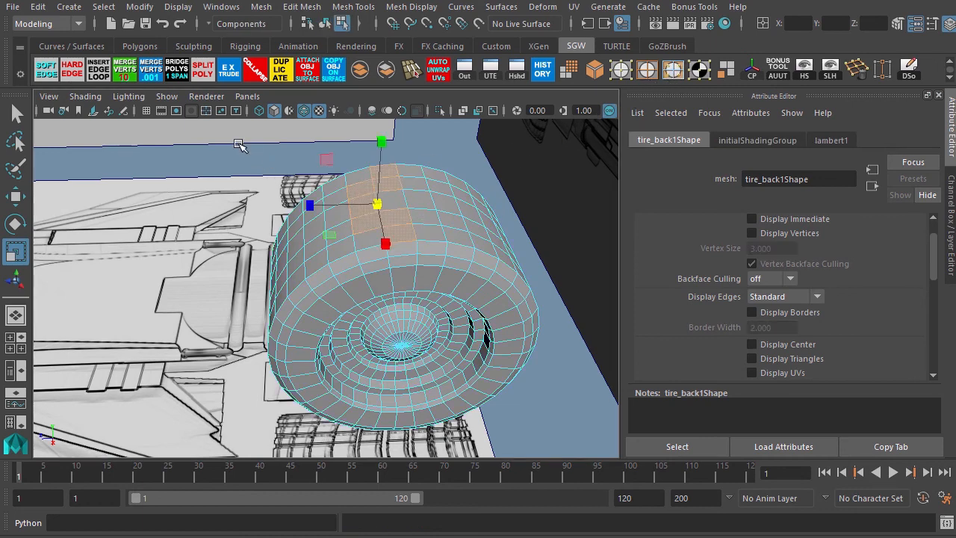
pyautogui.moveTo(226, 148); pyautogui.dragTo(592, 460)
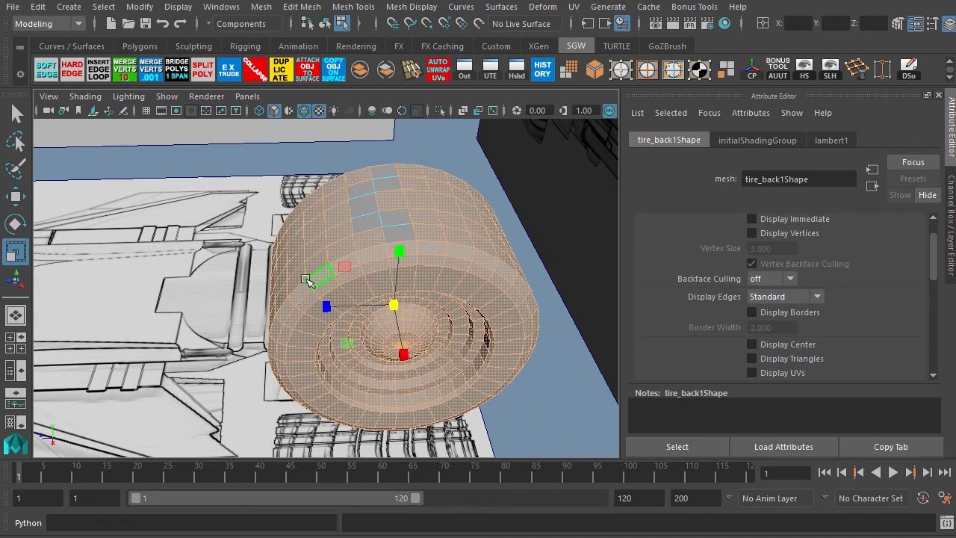
pyautogui.press('Delete')
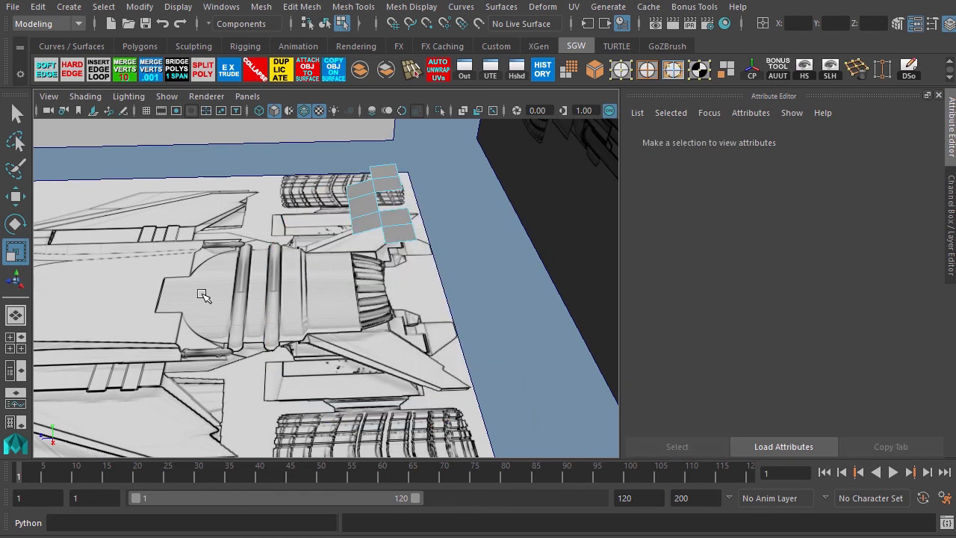
pyautogui.keyDown('alt'); pyautogui.moveTo(292, 283); pyautogui.dragTo(381, 298); pyautogui.keyUp('alt')
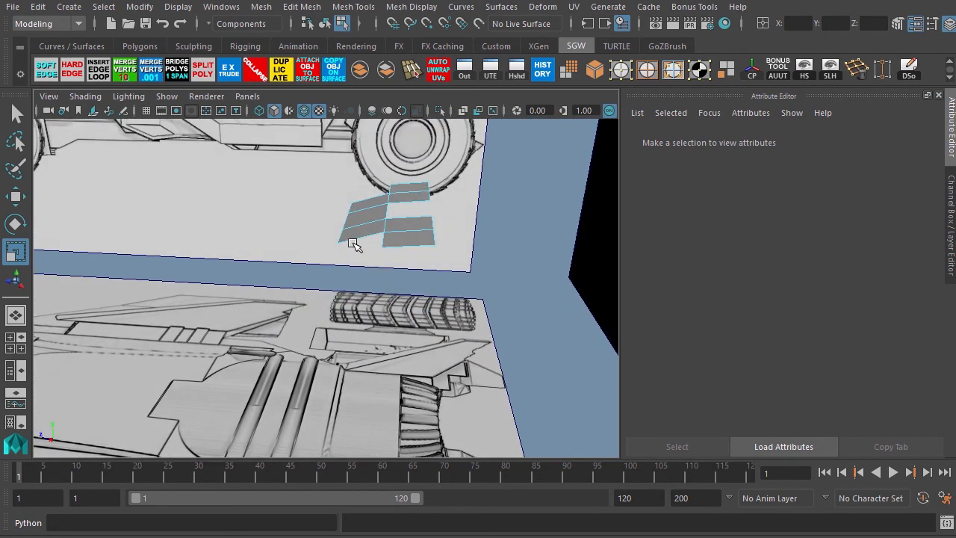
# Select the tread patch faces and extrude them upward to give the tread blocks thickness.
pyautogui.moveTo(327, 181); pyautogui.dragTo(444, 256)
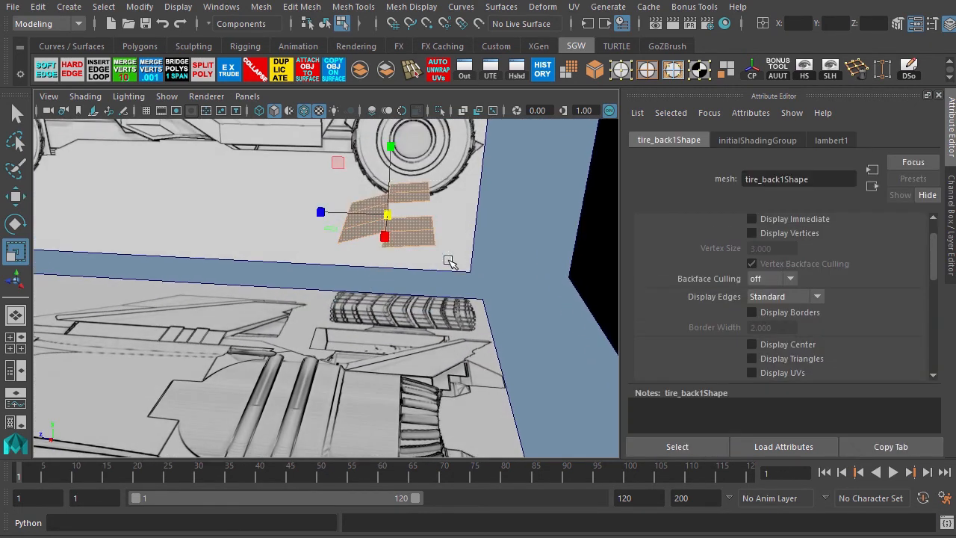
pyautogui.click(229, 69)
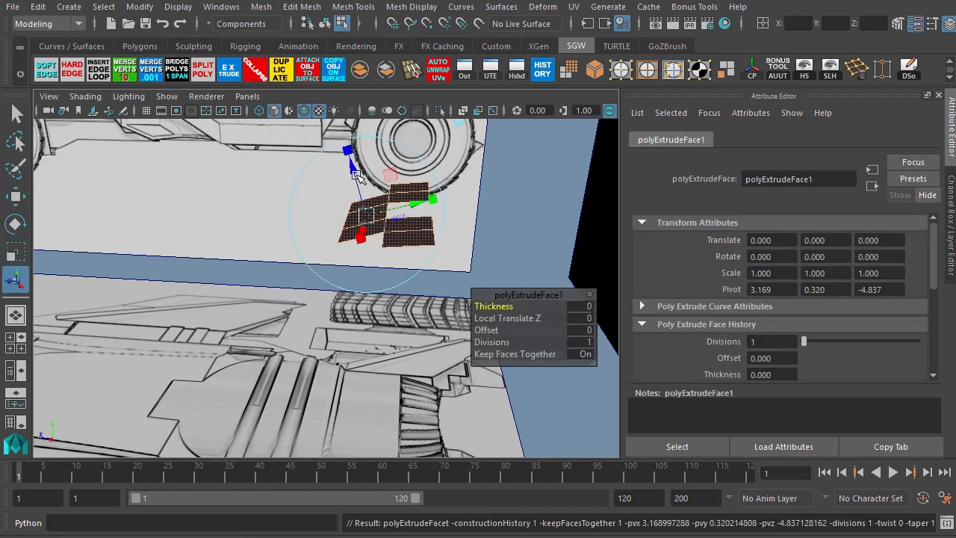
pyautogui.moveTo(357, 174); pyautogui.dragTo(348, 156)
pyautogui.press('r')
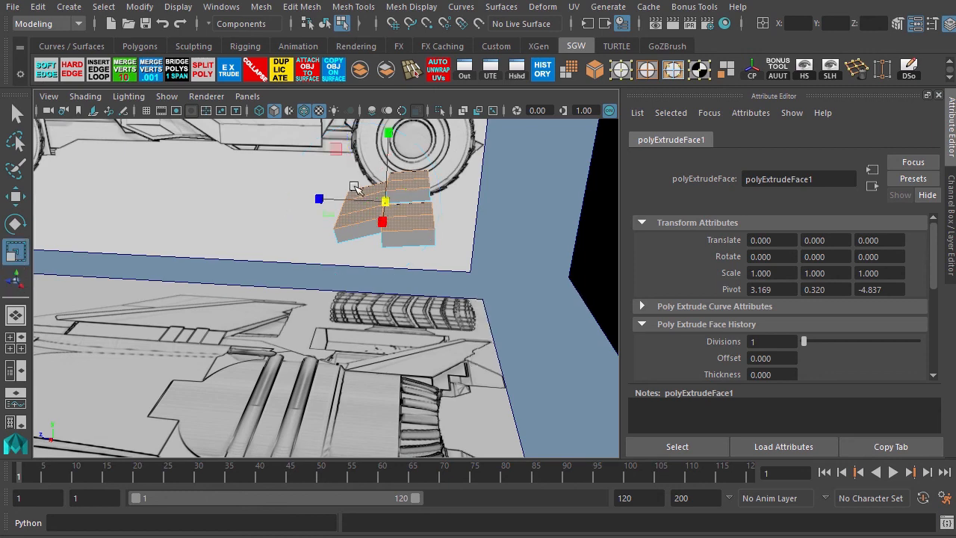
pyautogui.moveTo(384, 200); pyautogui.dragTo(376, 204)
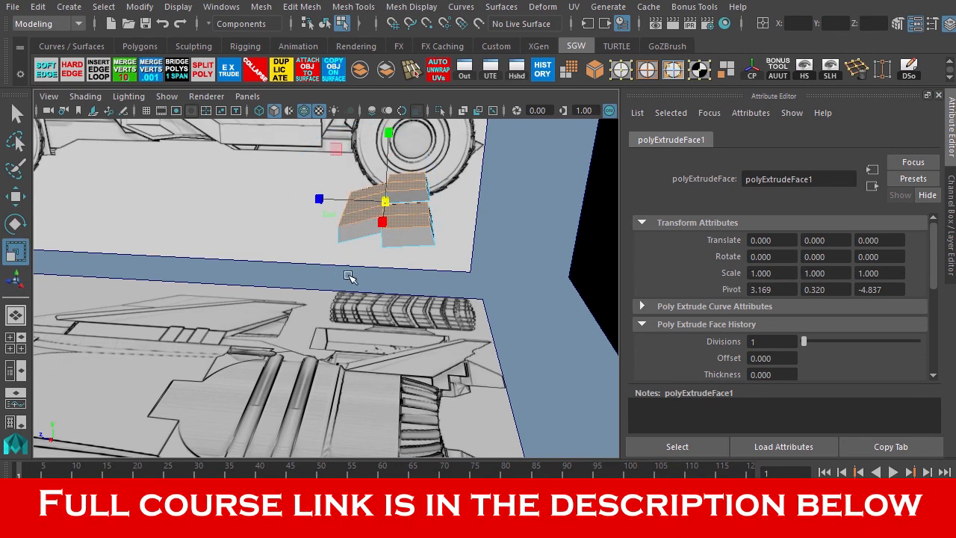
# Delete the underside faces of the extruded tread piece one by one.
pyautogui.moveTo(350, 277)
pyautogui.keyDown('alt'); pyautogui.mouseDown()
pyautogui.moveTo(256, 213)
pyautogui.moveTo(339, 290)
pyautogui.mouseUp(); pyautogui.keyUp('alt')
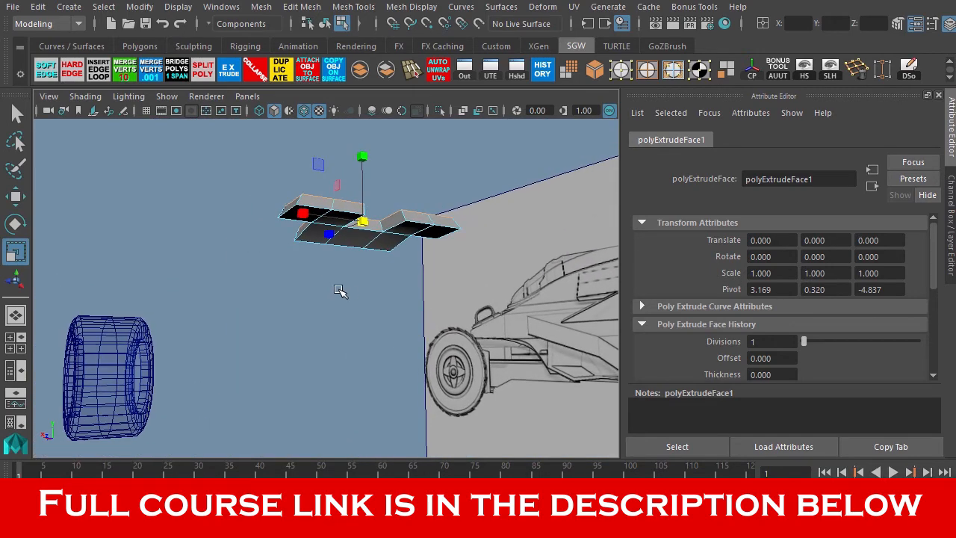
pyautogui.keyDown('alt'); pyautogui.moveTo(339, 291); pyautogui.dragTo(405, 275, button='right'); pyautogui.keyUp('alt')
pyautogui.keyDown('alt'); pyautogui.moveTo(405, 276); pyautogui.dragTo(395, 265); pyautogui.keyUp('alt')
pyautogui.keyDown('alt'); pyautogui.moveTo(395, 265); pyautogui.dragTo(419, 311, button='middle'); pyautogui.keyUp('alt')
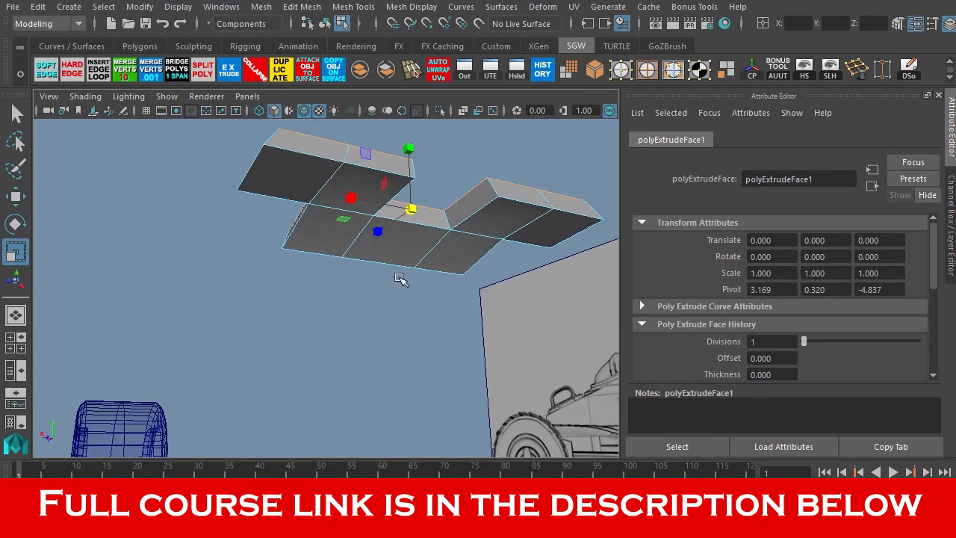
pyautogui.click(491, 228)
pyautogui.press('Delete')
pyautogui.click(545, 231)
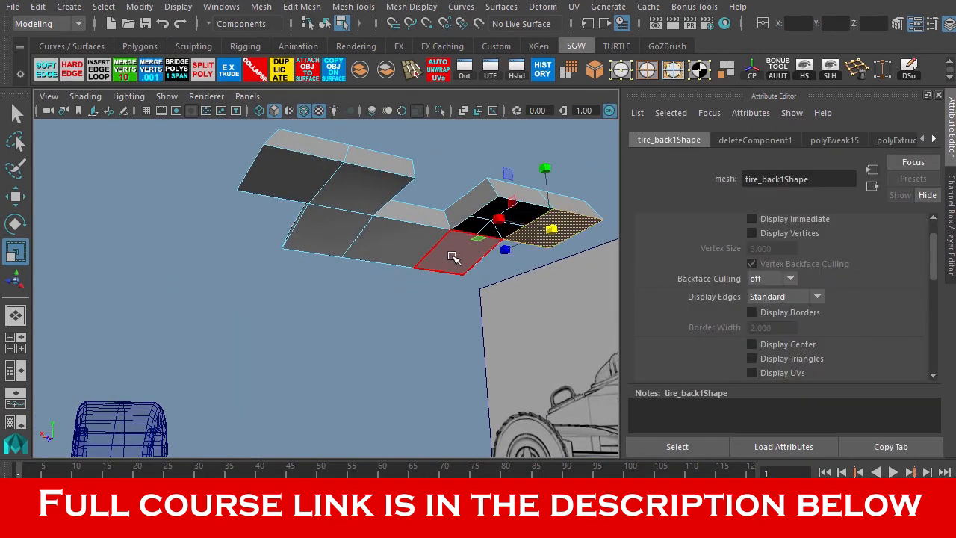
pyautogui.press('Delete')
pyautogui.click(451, 257)
pyautogui.press('Delete')
pyautogui.click(416, 251)
pyautogui.press('Delete')
pyautogui.click(351, 236)
pyautogui.press('Delete')
pyautogui.click(344, 210)
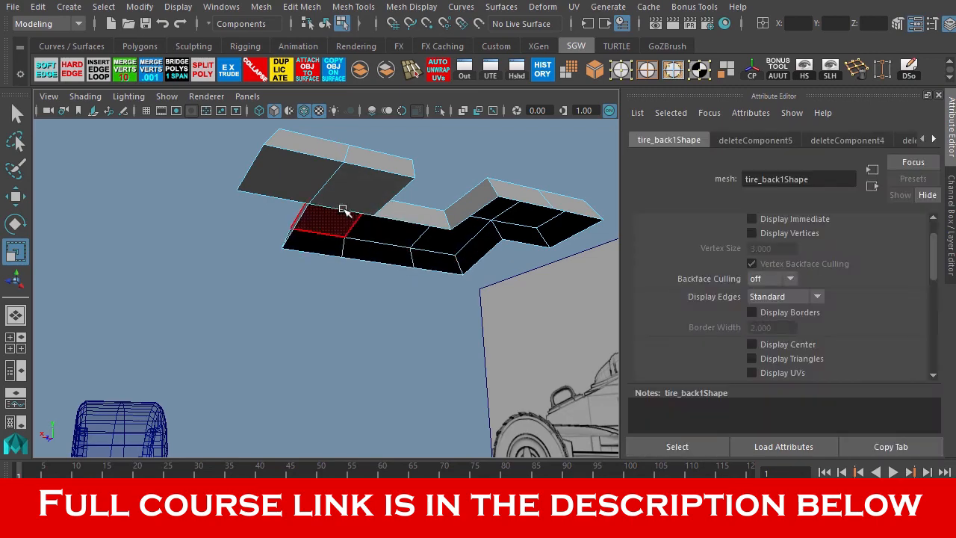
pyautogui.press('Delete')
pyautogui.click(318, 182)
pyautogui.press('Delete')
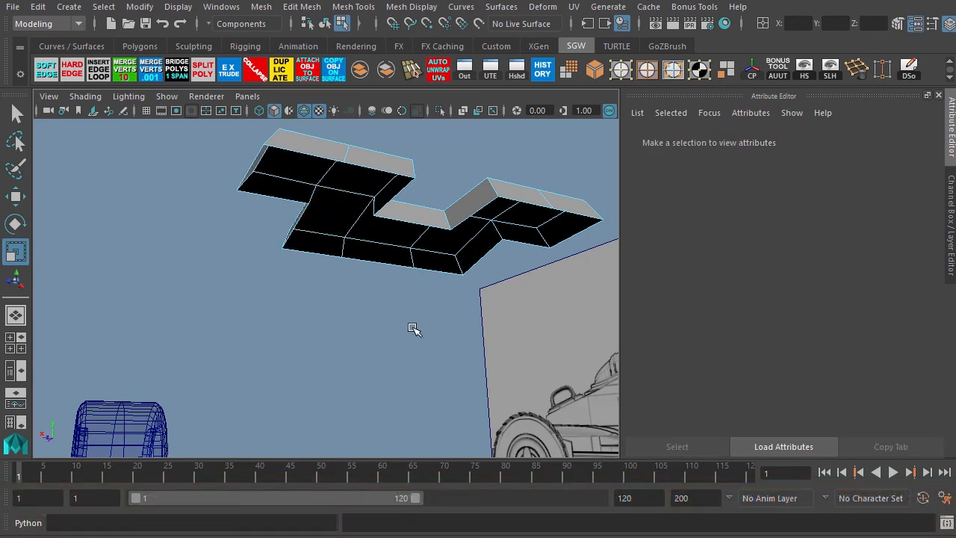
# Return to object mode and unhide the original tire.
pyautogui.keyDown('alt'); pyautogui.moveTo(414, 329); pyautogui.dragTo(335, 266); pyautogui.keyUp('alt')
pyautogui.keyDown('alt'); pyautogui.moveTo(334, 267); pyautogui.dragTo(435, 330, button='right'); pyautogui.keyUp('alt')
pyautogui.keyDown('alt'); pyautogui.moveTo(435, 329); pyautogui.dragTo(452, 354); pyautogui.keyUp('alt')
pyautogui.keyDown('alt'); pyautogui.moveTo(452, 354); pyautogui.dragTo(448, 335, button='right'); pyautogui.keyUp('alt')
pyautogui.keyDown('alt'); pyautogui.moveTo(448, 336); pyautogui.dragTo(486, 336); pyautogui.keyUp('alt')
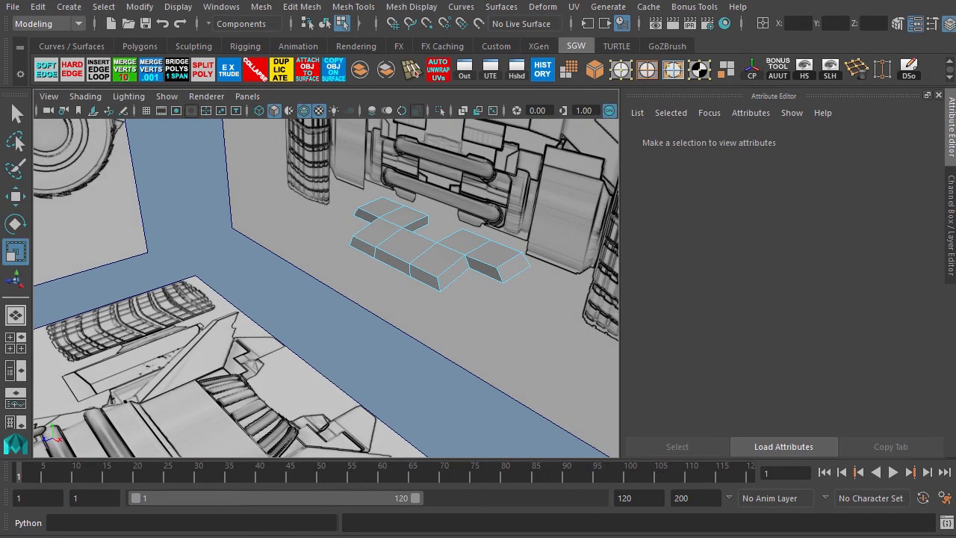
pyautogui.press('F8')
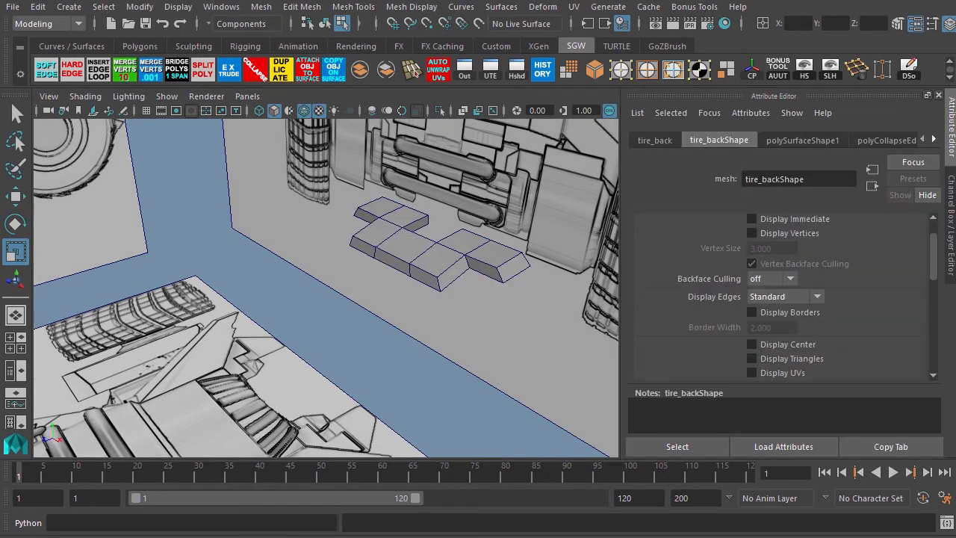
pyautogui.hotkey('shift', 'h')
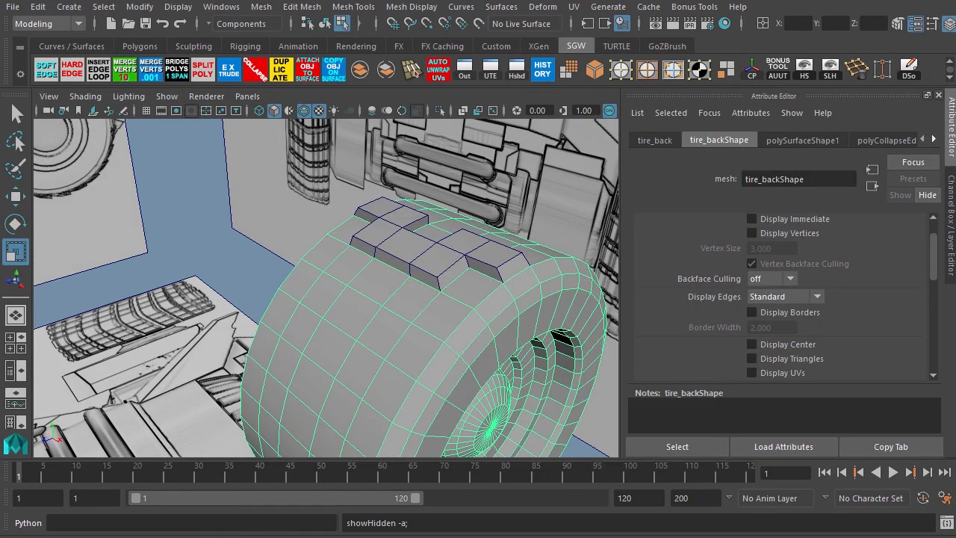
# Select the tread piece sitting on top of the tire as an object.
pyautogui.keyDown('alt'); pyautogui.moveTo(536, 357); pyautogui.dragTo(469, 347); pyautogui.keyUp('alt')
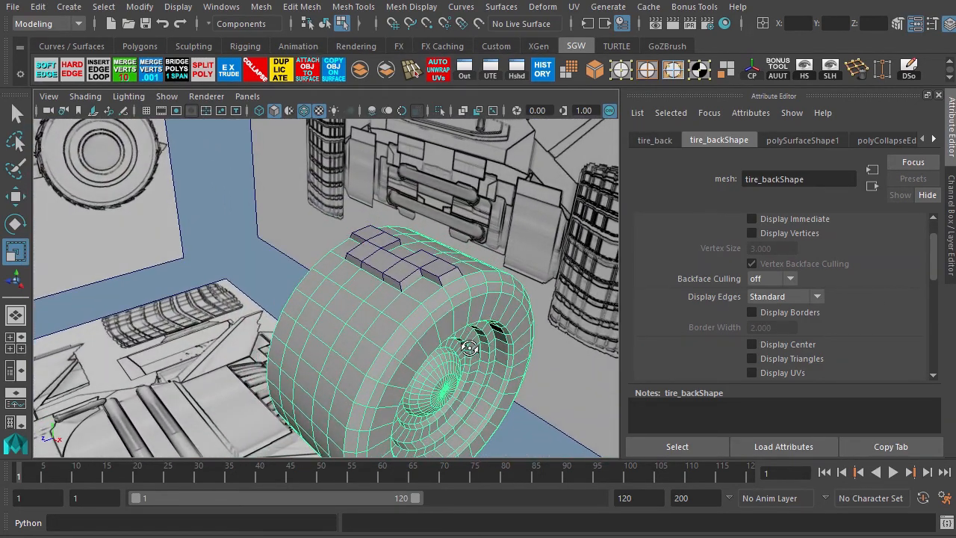
pyautogui.keyDown('alt'); pyautogui.moveTo(551, 381); pyautogui.dragTo(495, 372); pyautogui.keyUp('alt')
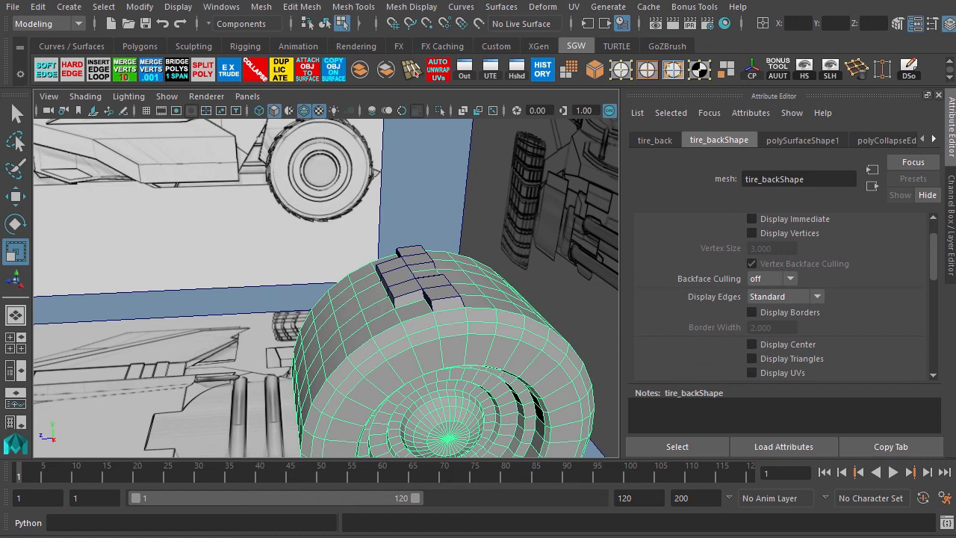
pyautogui.moveTo(955, 57); pyautogui.dragTo(955, 32)
pyautogui.moveTo(408, 291); pyautogui.dragTo(408, 320, button='right')
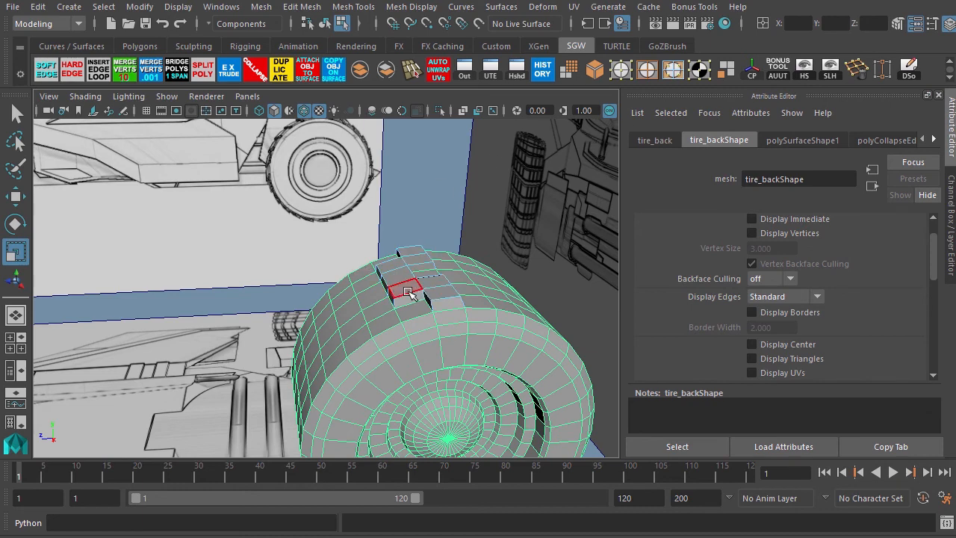
pyautogui.click(408, 291)
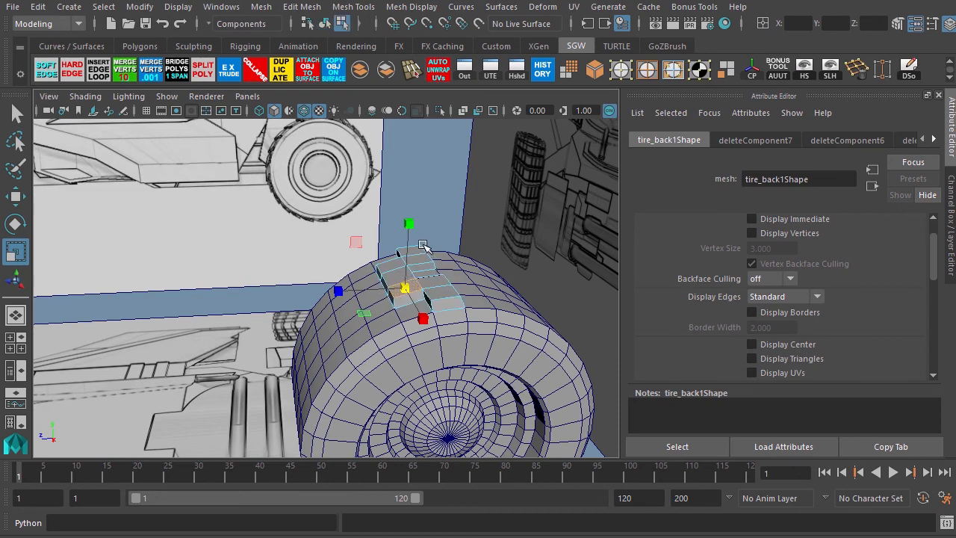
pyautogui.press('F8')
pyautogui.keyDown('alt'); pyautogui.moveTo(388, 324); pyautogui.dragTo(363, 301); pyautogui.keyUp('alt')
pyautogui.keyDown('alt'); pyautogui.moveTo(379, 315); pyautogui.dragTo(355, 216, button='middle'); pyautogui.keyUp('alt')
pyautogui.keyDown('alt'); pyautogui.moveTo(354, 220); pyautogui.dragTo(305, 228, button='right'); pyautogui.keyUp('alt')
pyautogui.keyDown('alt'); pyautogui.moveTo(268, 261); pyautogui.dragTo(266, 269); pyautogui.keyUp('alt')
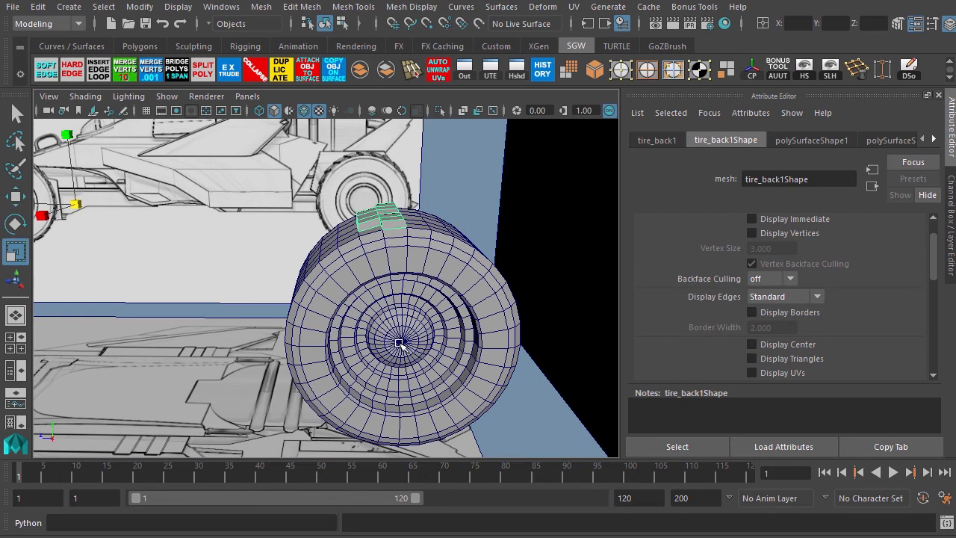
# Switch the viewport to the right orthographic view.
pyautogui.press('space')
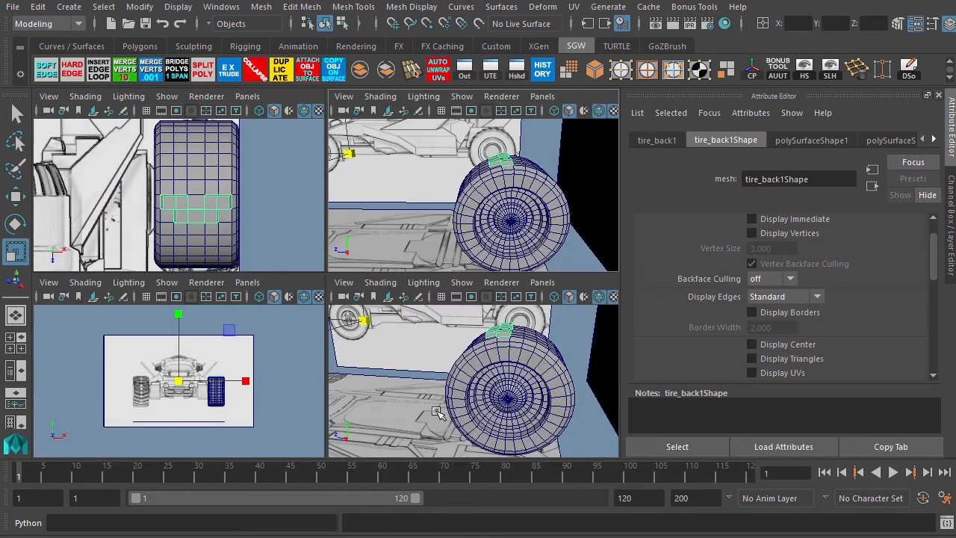
pyautogui.press('space')
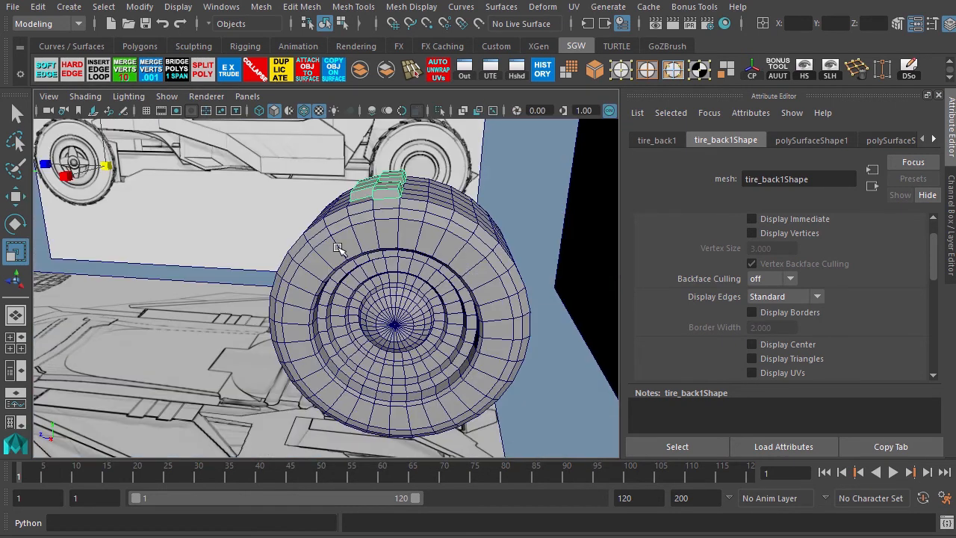
pyautogui.click(247, 96)
pyautogui.moveTo(254, 112)
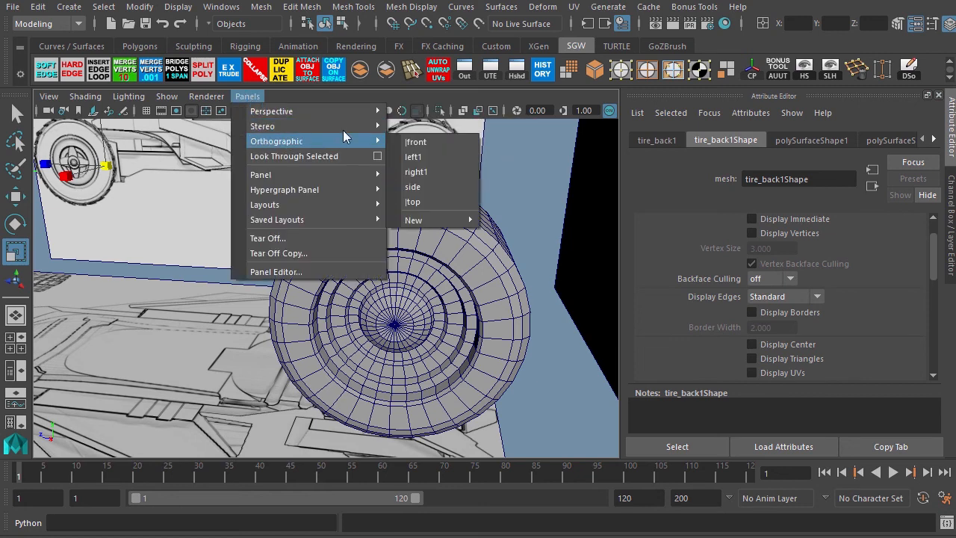
pyautogui.moveTo(357, 144)
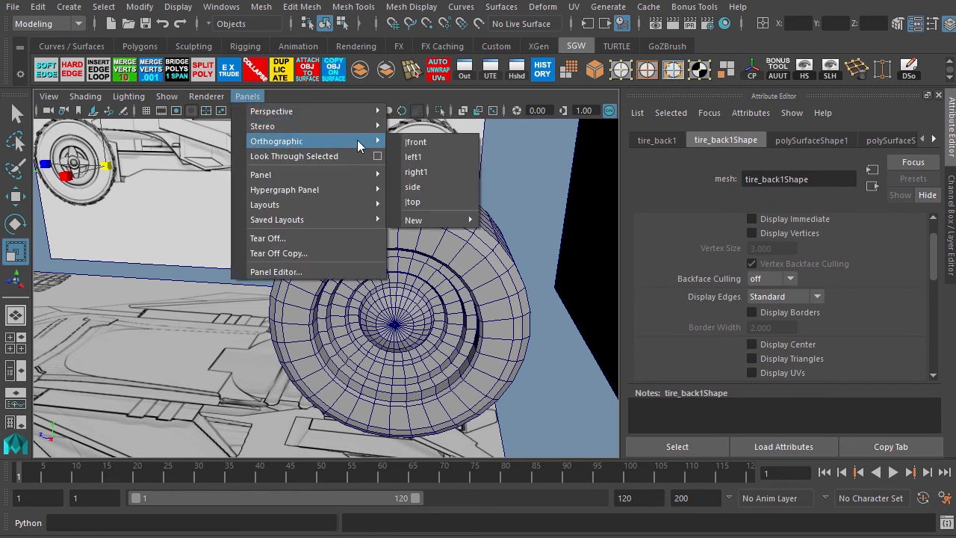
pyautogui.click(423, 171)
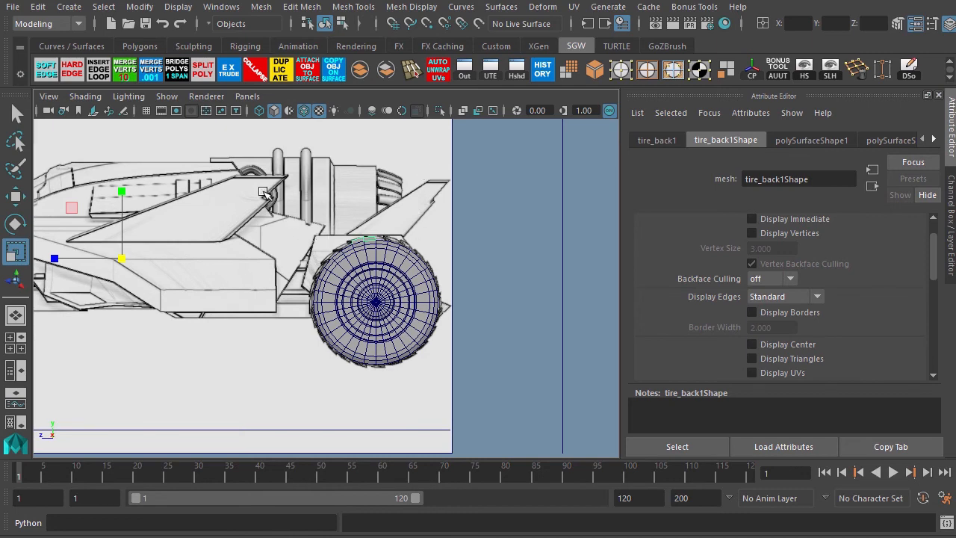
# Center the pivot of the tread piece.
pyautogui.keyDown('alt'); pyautogui.moveTo(347, 244); pyautogui.dragTo(348, 244, button='right'); pyautogui.keyUp('alt')
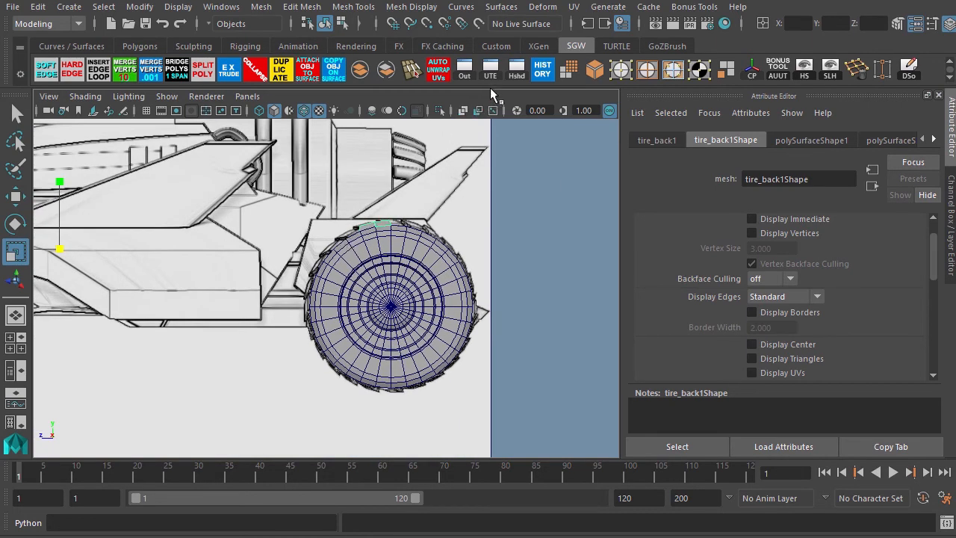
pyautogui.click(754, 71)
pyautogui.keyDown('alt'); pyautogui.moveTo(342, 232); pyautogui.dragTo(302, 284, button='middle'); pyautogui.keyUp('alt')
pyautogui.keyDown('alt'); pyautogui.moveTo(261, 257); pyautogui.dragTo(411, 339, button='right'); pyautogui.keyUp('alt')
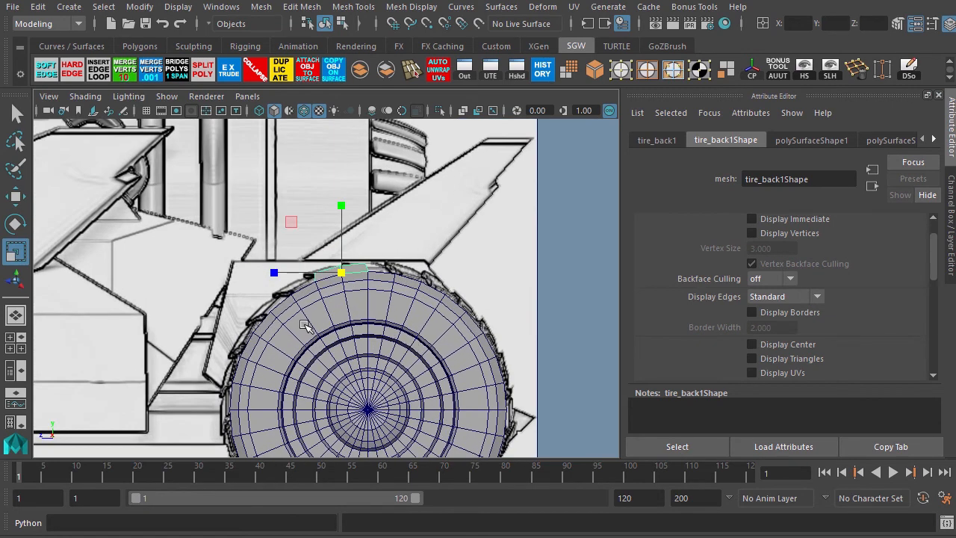
# Show wireframe and move the tread piece's pivot to the center of the tire.
pyautogui.press('4')
pyautogui.keyDown('alt'); pyautogui.moveTo(282, 369); pyautogui.dragTo(278, 273, button='middle'); pyautogui.keyUp('alt')
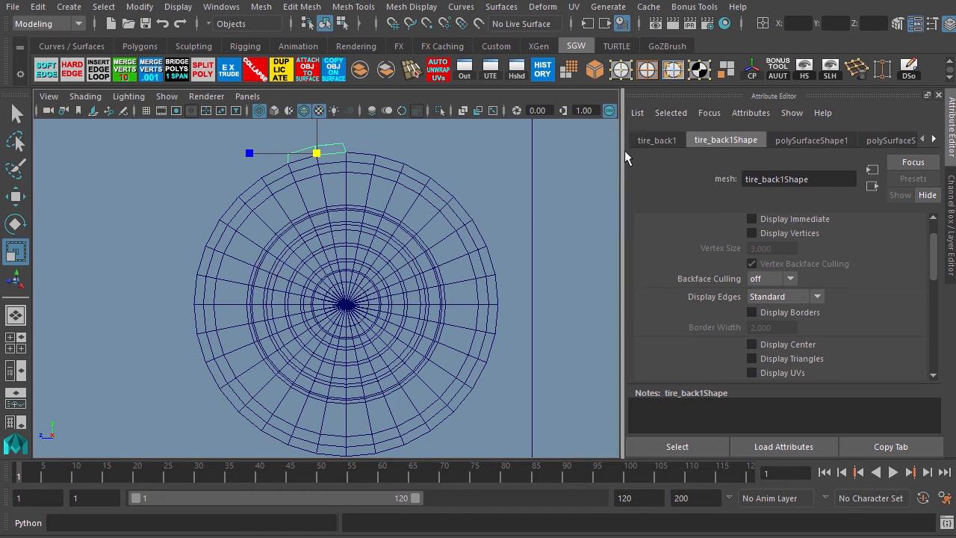
pyautogui.press('d')
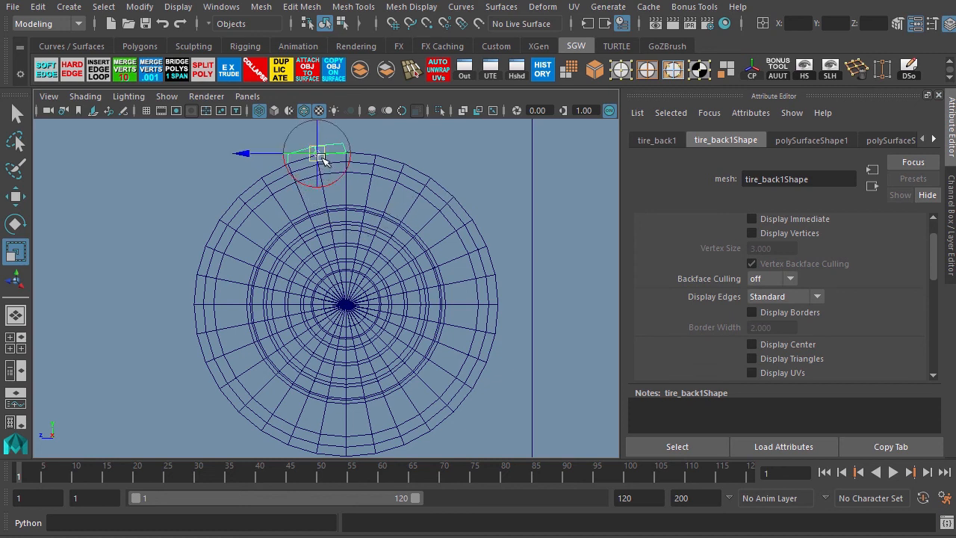
pyautogui.moveTo(322, 156); pyautogui.dragTo(349, 309)
pyautogui.scroll(8, 348, 310)
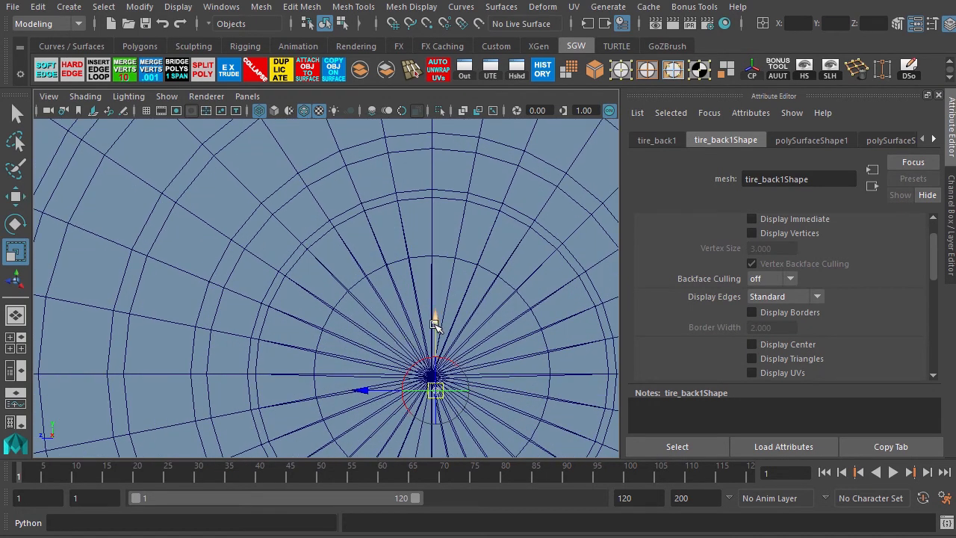
pyautogui.moveTo(437, 321); pyautogui.dragTo(436, 308)
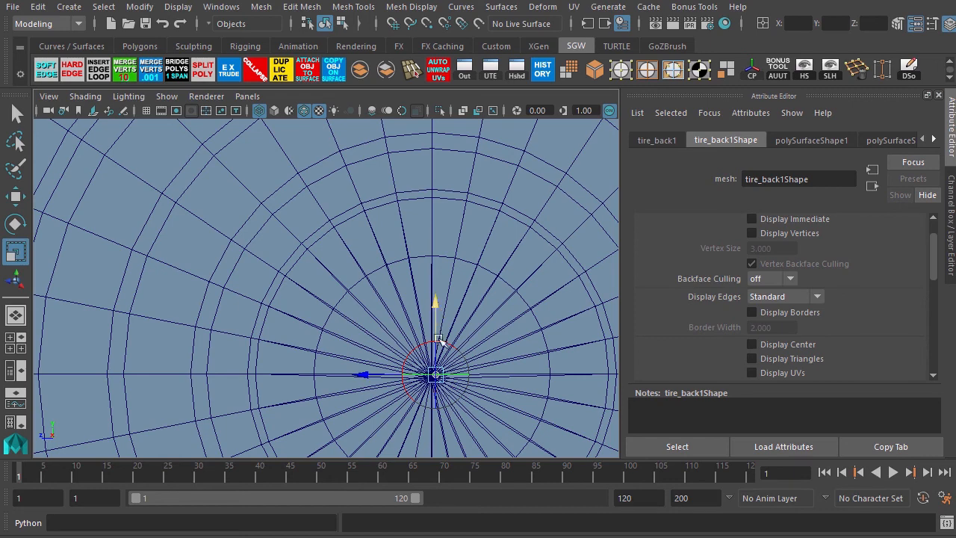
pyautogui.moveTo(367, 374); pyautogui.dragTo(364, 374)
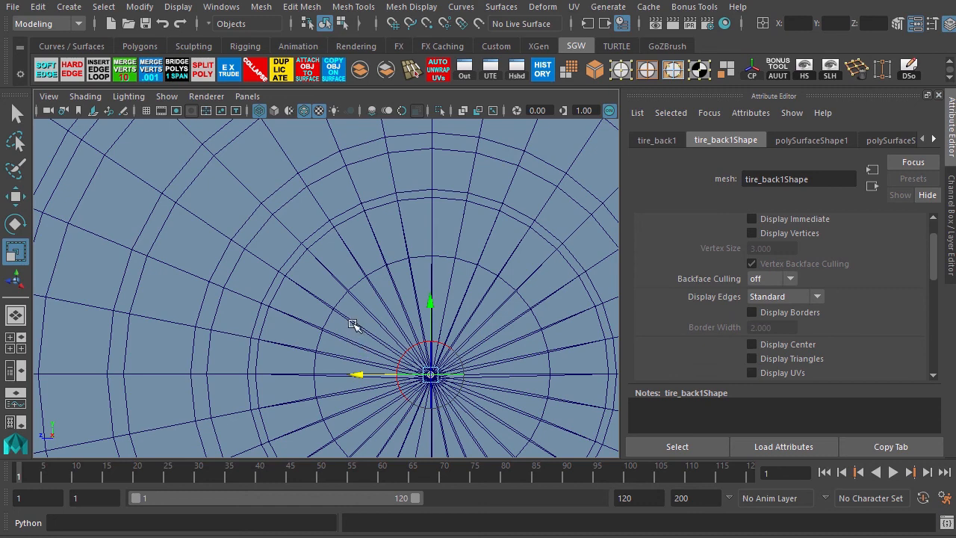
pyautogui.press('Insert')
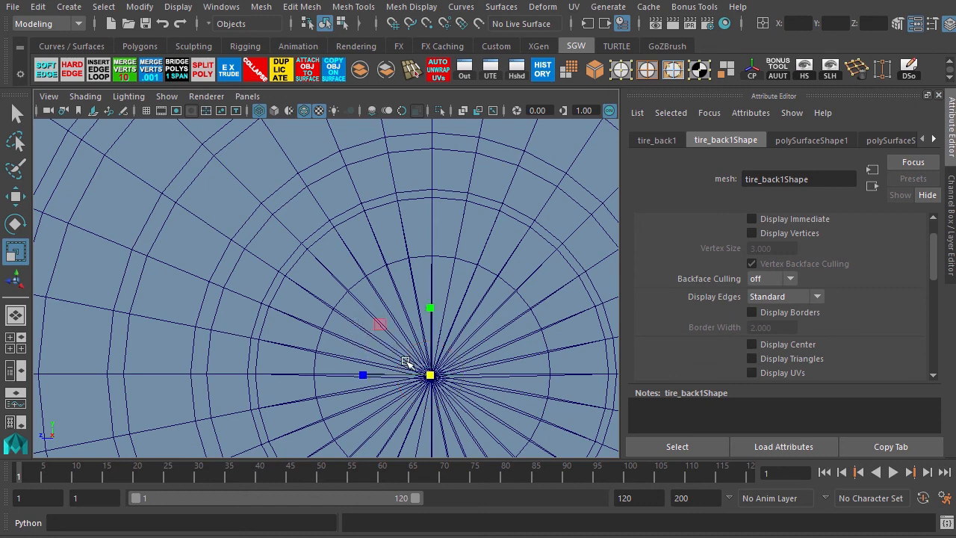
# Try duplicating the tread piece and rotating the copy around the tire's center.
pyautogui.scroll(-5, 405, 362)
pyautogui.scroll(3, 336, 320)
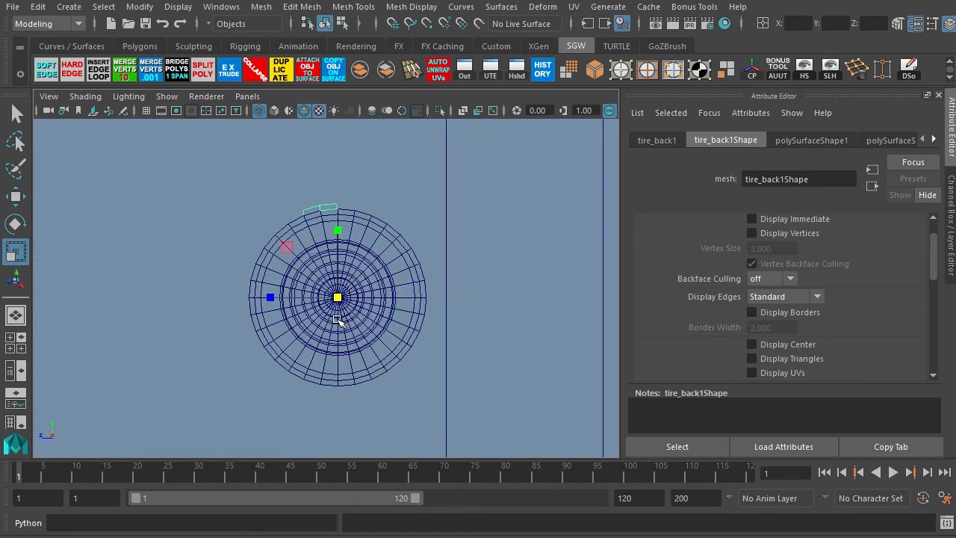
pyautogui.scroll(1, 336, 319)
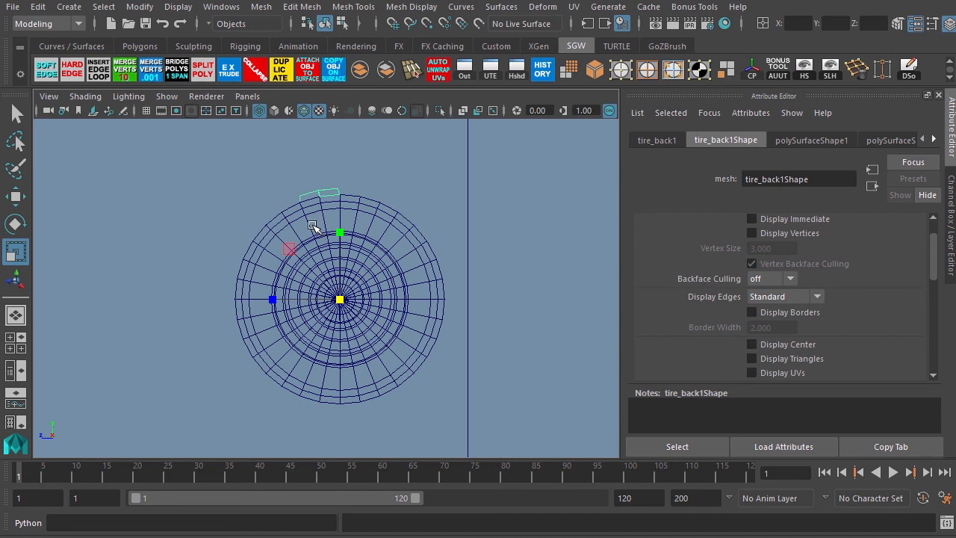
pyautogui.press('w')
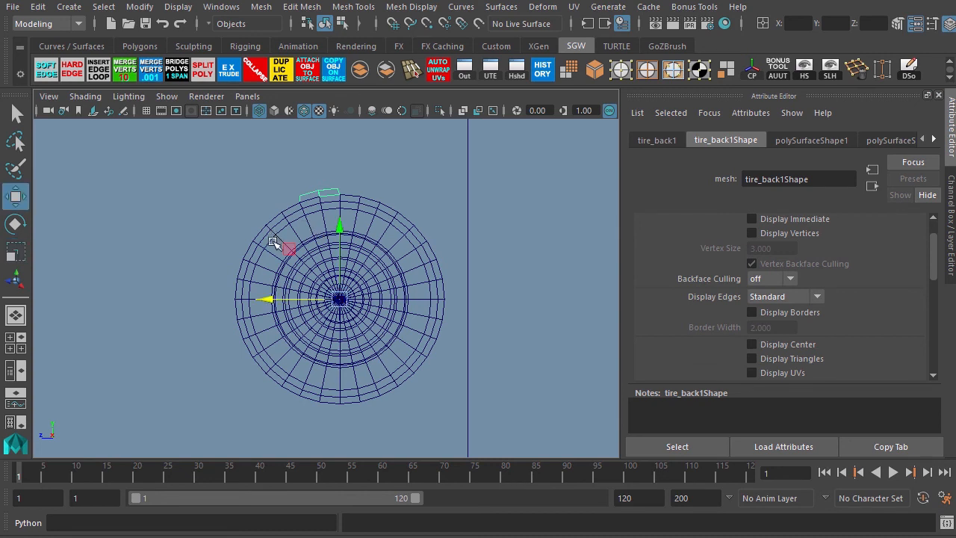
pyautogui.press('e')
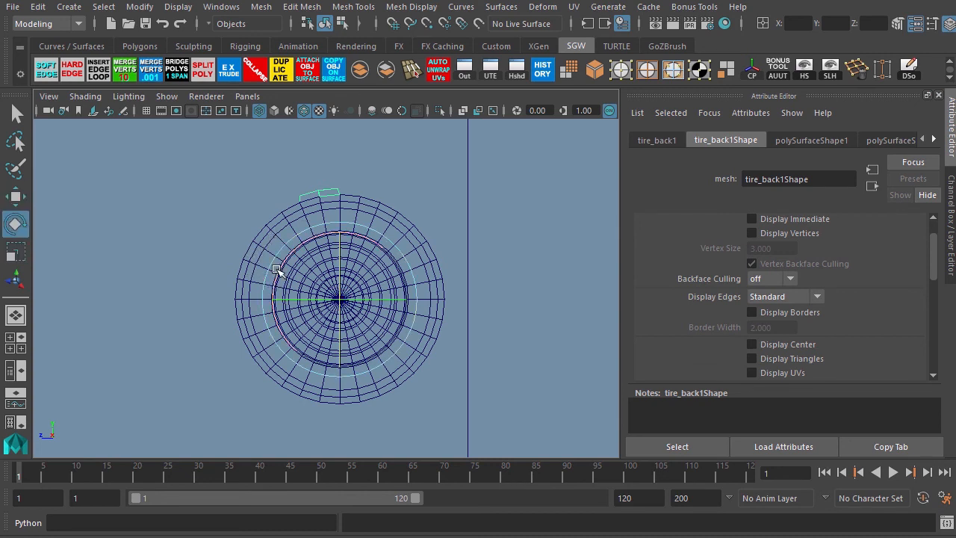
pyautogui.hotkey('ctrl', 'd')
pyautogui.moveTo(278, 271); pyautogui.dragTo(280, 302)
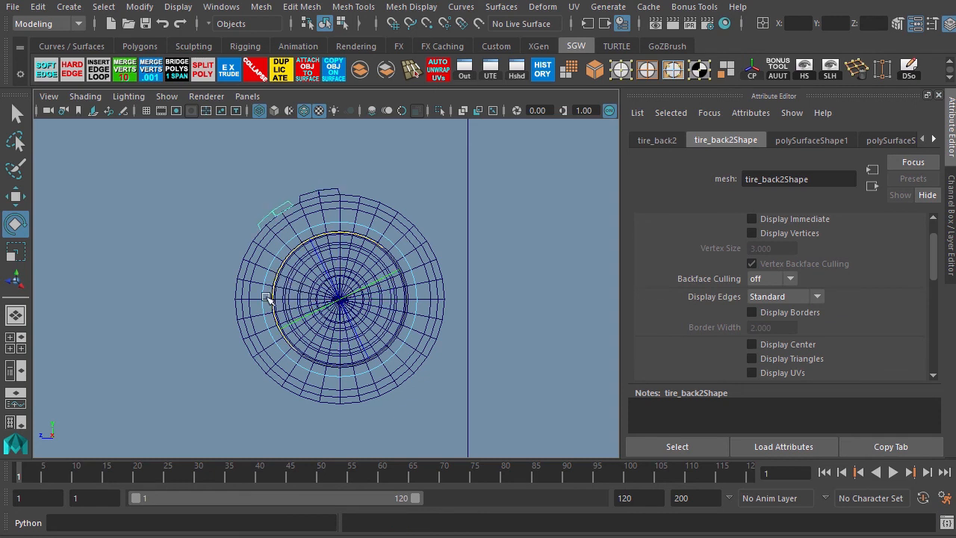
pyautogui.click(170, 266)
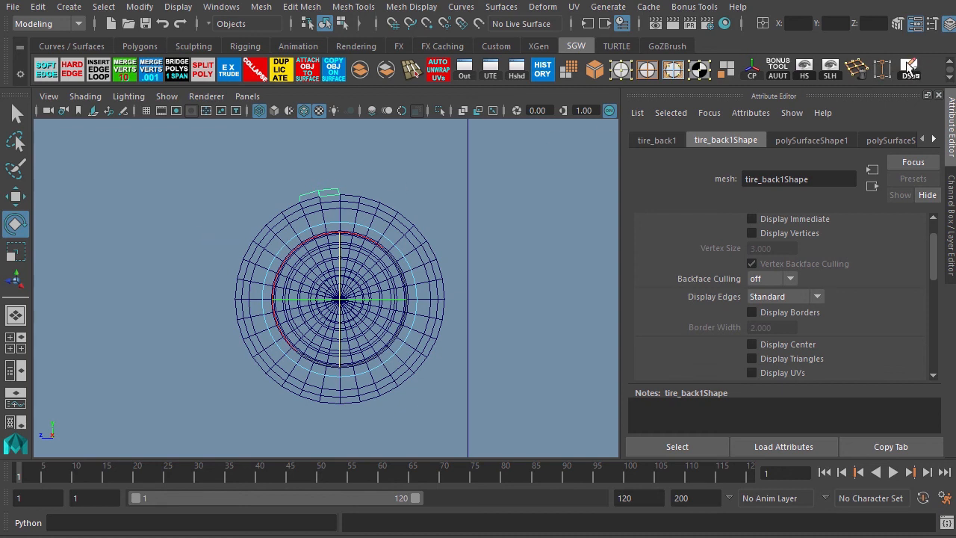
# Open the Duplicate Special options for the tread piece and set the geometry type to Instance.
pyautogui.click(39, 8)
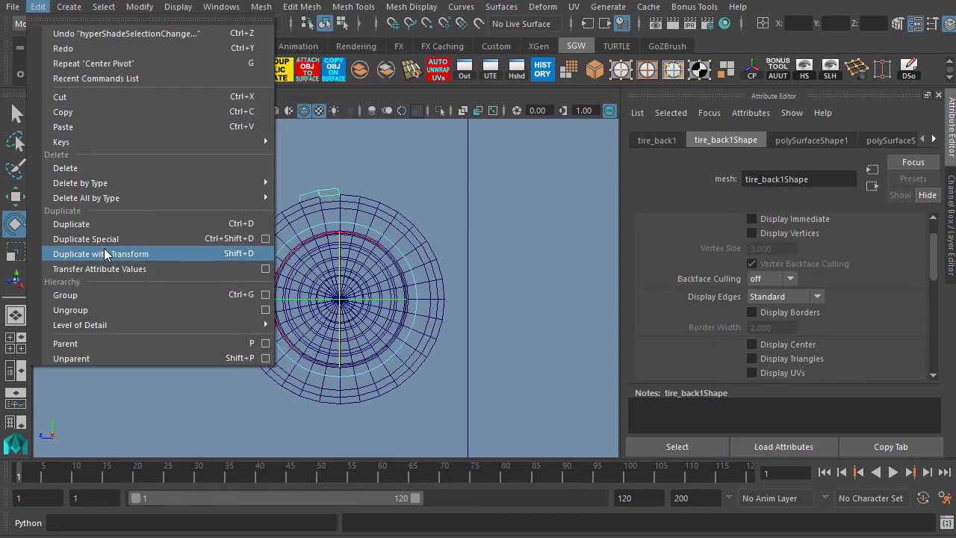
pyautogui.click(909, 69)
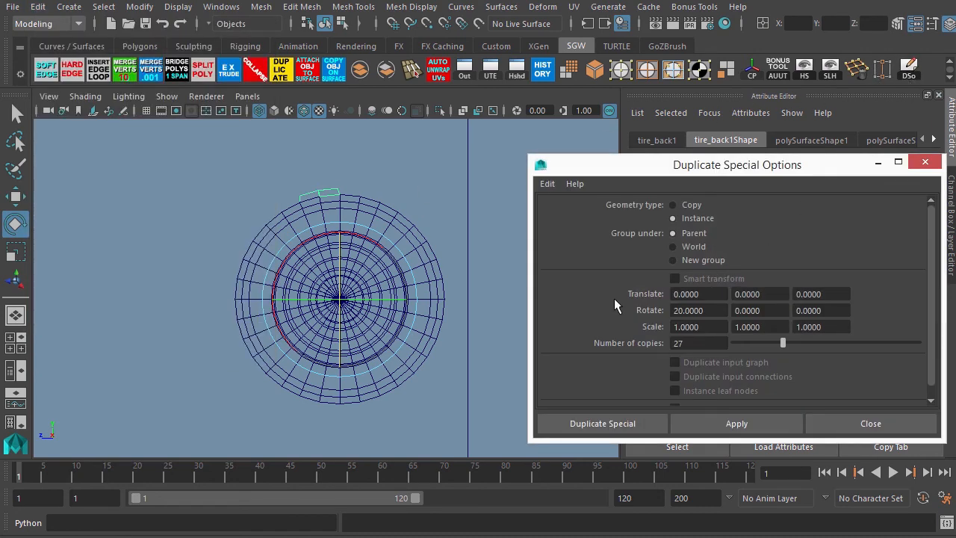
pyautogui.click(673, 205)
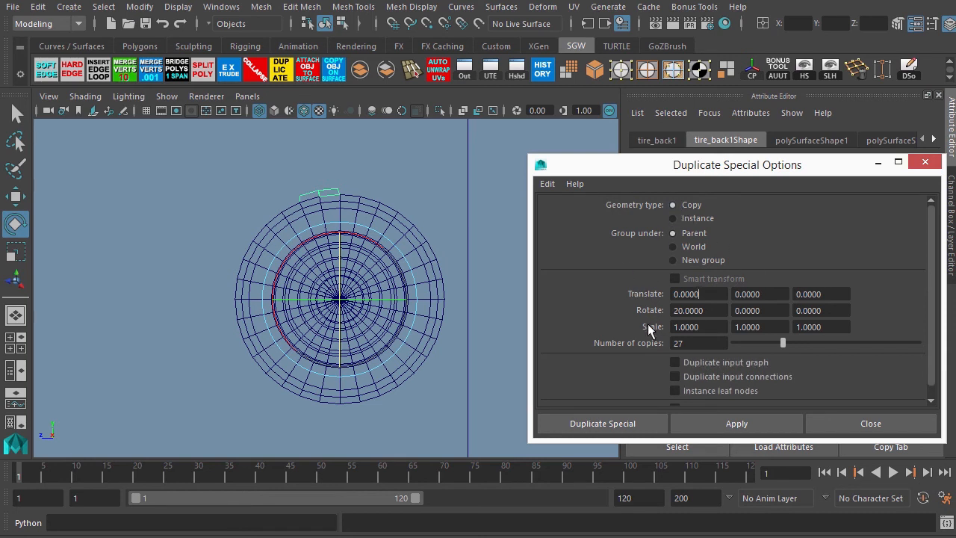
pyautogui.click(672, 218)
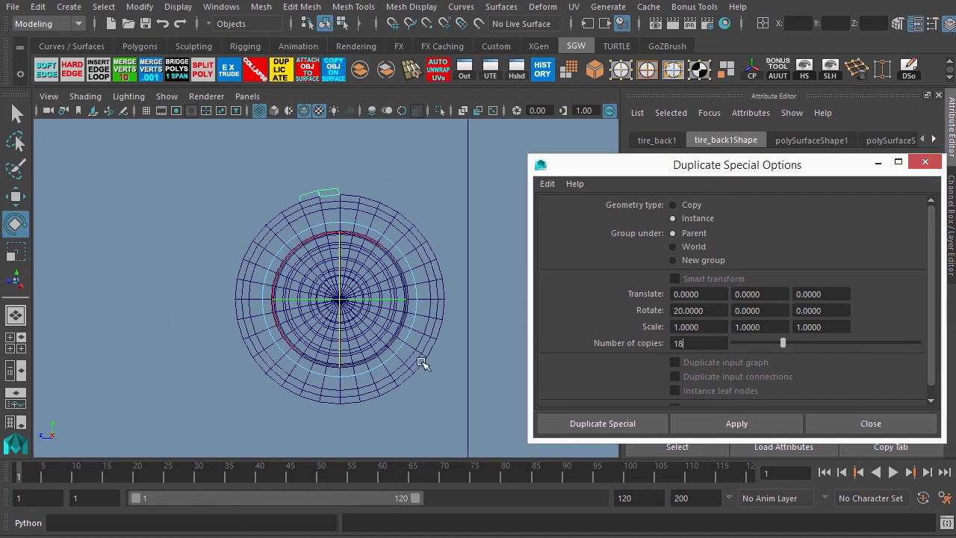
# Run Duplicate Special to create 18 instanced tread pieces around the tire, each rotated 20 degrees in X.
pyautogui.click(620, 425)
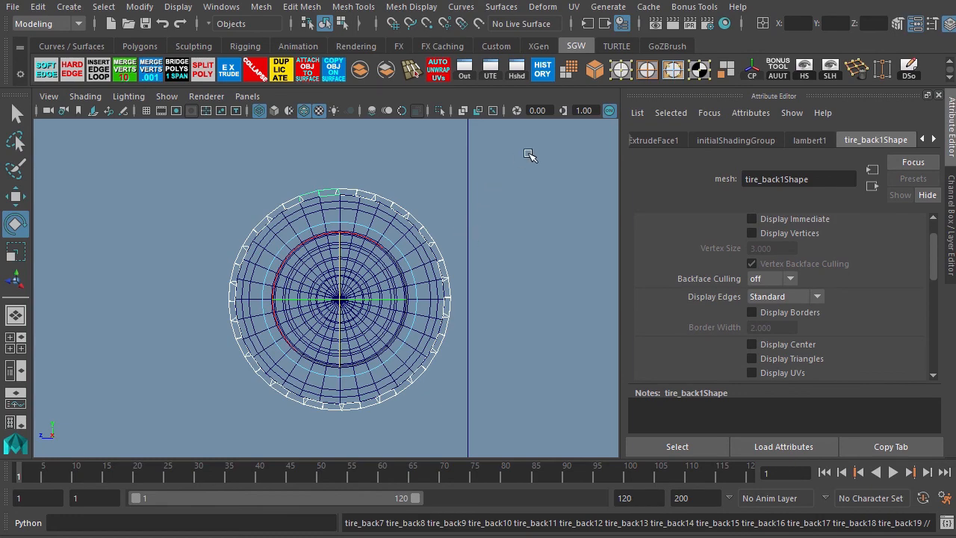
pyautogui.press('space')
pyautogui.press('space')
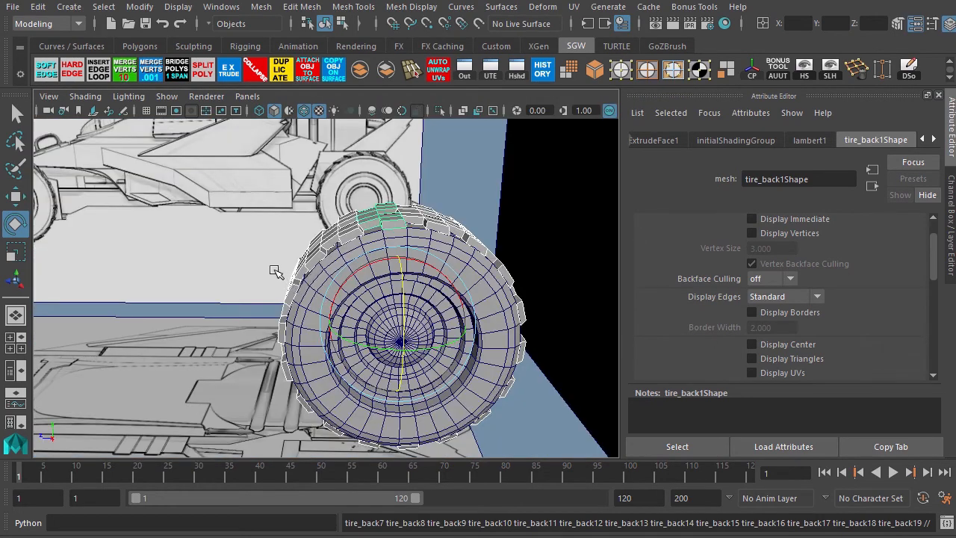
pyautogui.keyDown('alt'); pyautogui.moveTo(250, 195); pyautogui.dragTo(344, 256, button='right'); pyautogui.keyUp('alt')
pyautogui.keyDown('alt'); pyautogui.moveTo(383, 305); pyautogui.dragTo(263, 237); pyautogui.keyUp('alt')
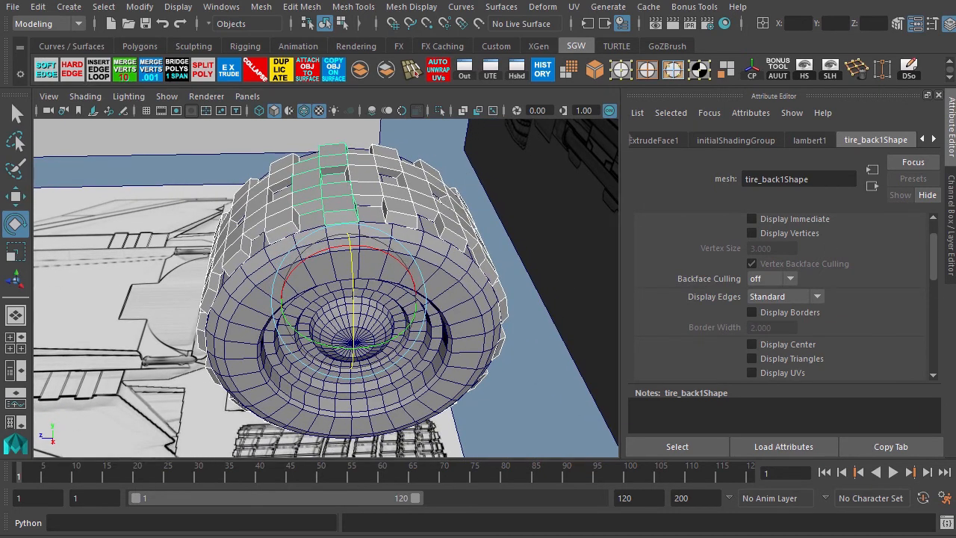
# Undo the last four actions and reselect the tread piece on the tire.
pyautogui.hotkey('ctrl', 'z')
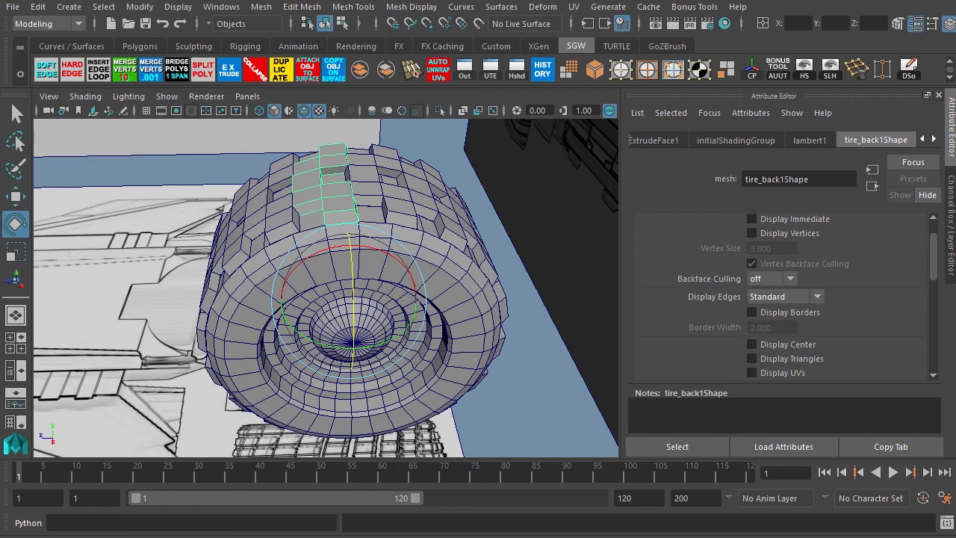
pyautogui.hotkey('ctrl', 'z')
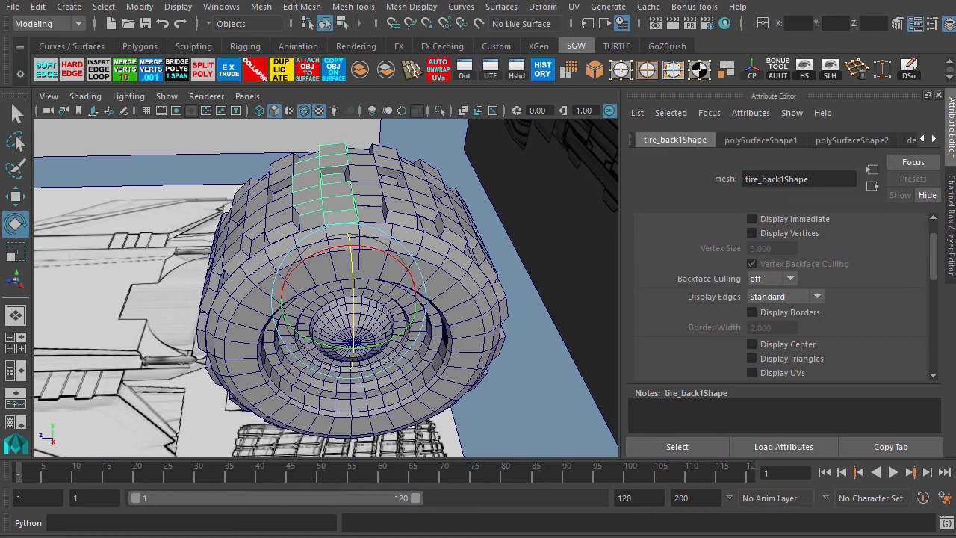
pyautogui.hotkey('ctrl', 'z')
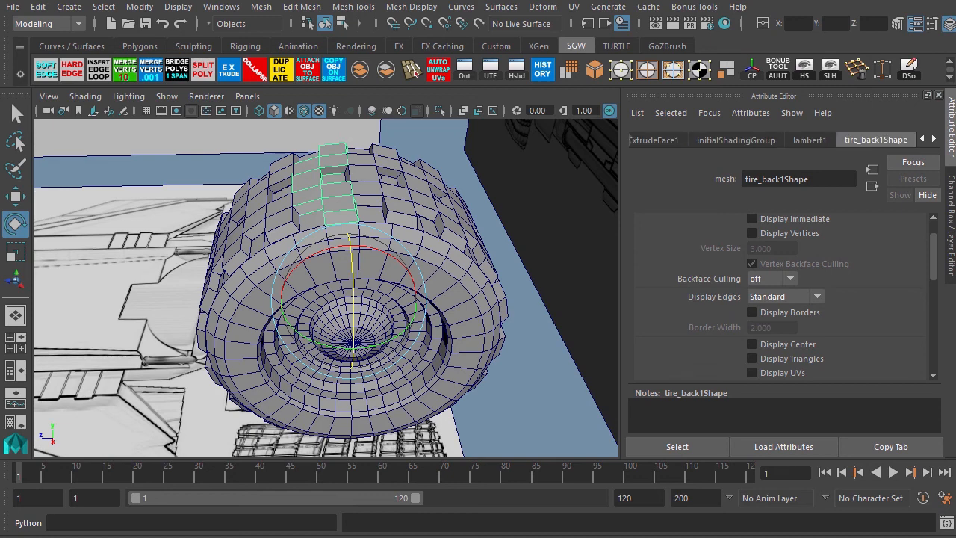
pyautogui.hotkey('ctrl', 'z')
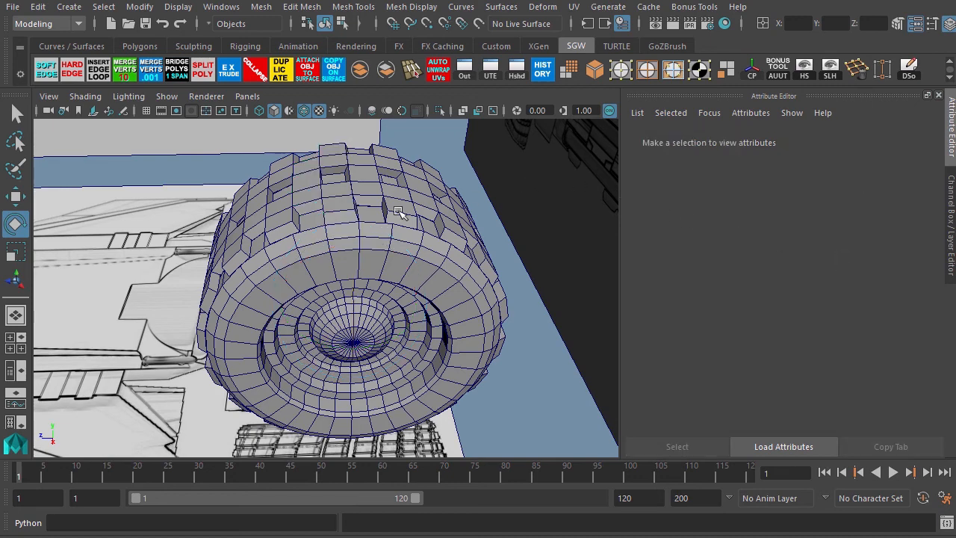
pyautogui.doubleClick(314, 195)
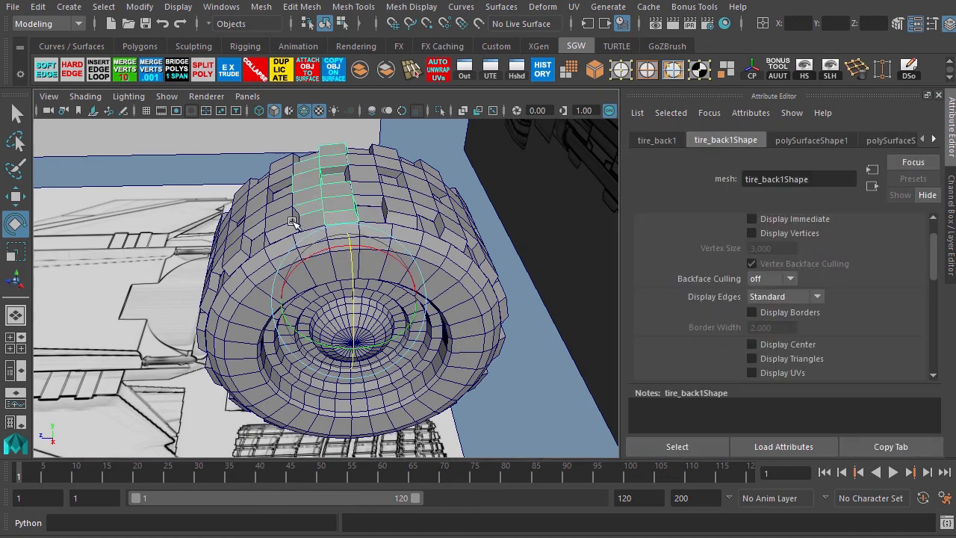
pyautogui.keyDown('alt'); pyautogui.moveTo(151, 236); pyautogui.dragTo(241, 183); pyautogui.keyUp('alt')
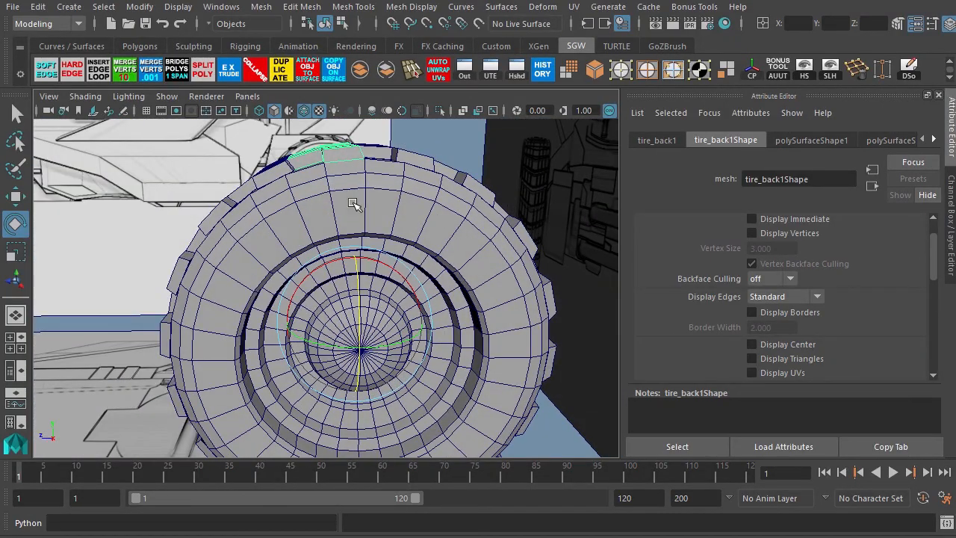
# Select the tread block's inner vertices in component mode and move them slightly toward the tire center.
pyautogui.press('space')
pyautogui.press('space')
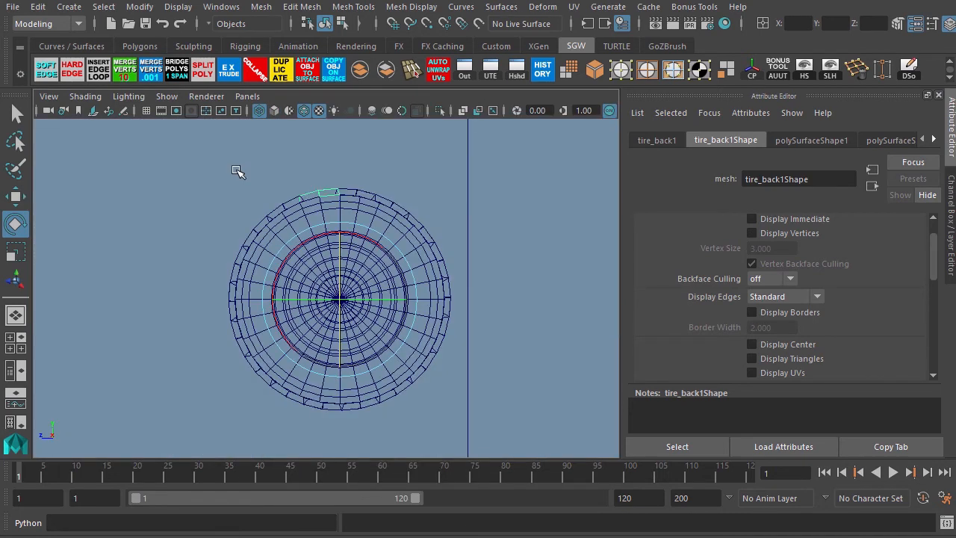
pyautogui.keyDown('alt'); pyautogui.moveTo(209, 146); pyautogui.dragTo(216, 200, button='middle'); pyautogui.keyUp('alt')
pyautogui.keyDown('alt'); pyautogui.moveTo(213, 205); pyautogui.dragTo(428, 244, button='right'); pyautogui.keyUp('alt')
pyautogui.keyDown('alt'); pyautogui.moveTo(284, 185); pyautogui.dragTo(292, 260, button='middle'); pyautogui.keyUp('alt')
pyautogui.keyDown('alt'); pyautogui.moveTo(251, 221); pyautogui.dragTo(404, 251, button='right'); pyautogui.keyUp('alt')
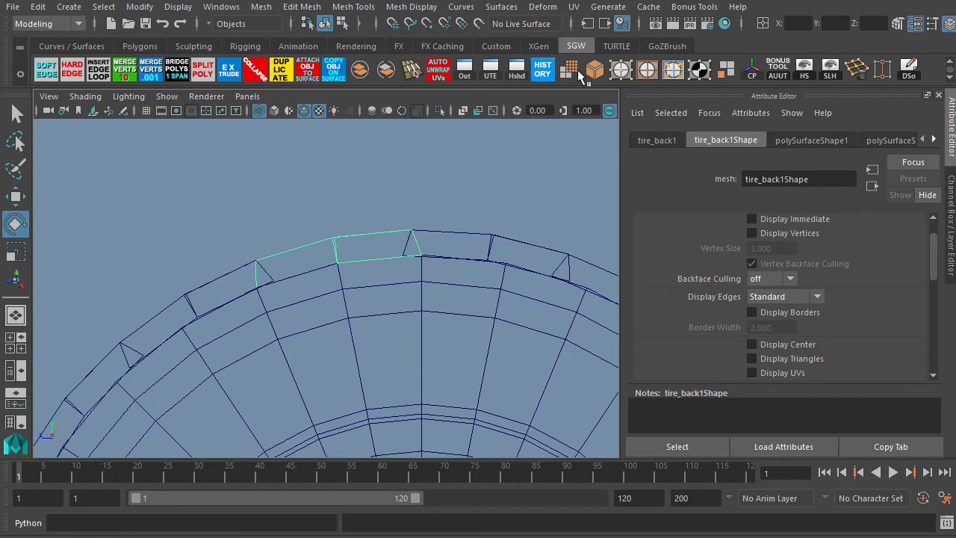
pyautogui.press('F8')
pyautogui.moveTo(489, 346); pyautogui.dragTo(327, 250)
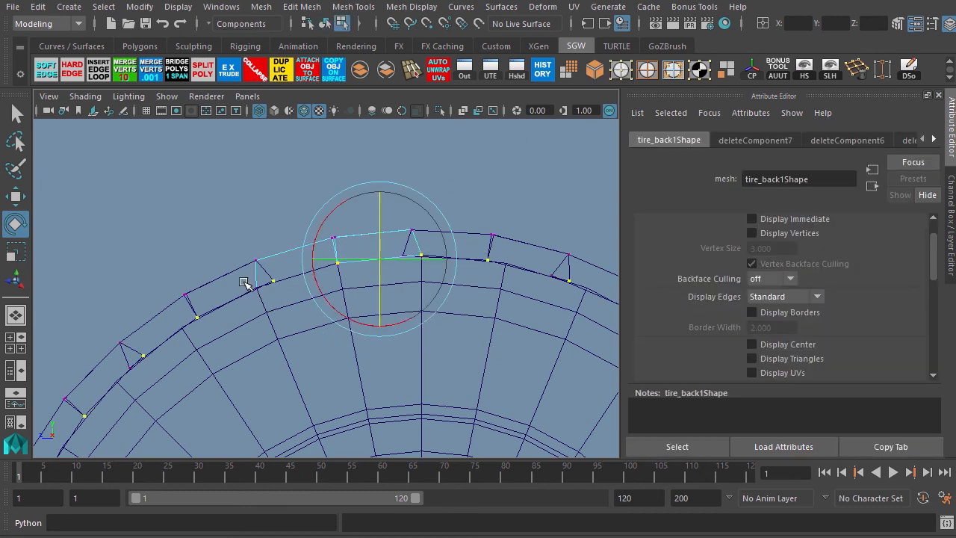
pyautogui.keyDown('shift'); pyautogui.moveTo(243, 283); pyautogui.dragTo(261, 302); pyautogui.keyUp('shift')
pyautogui.press('w')
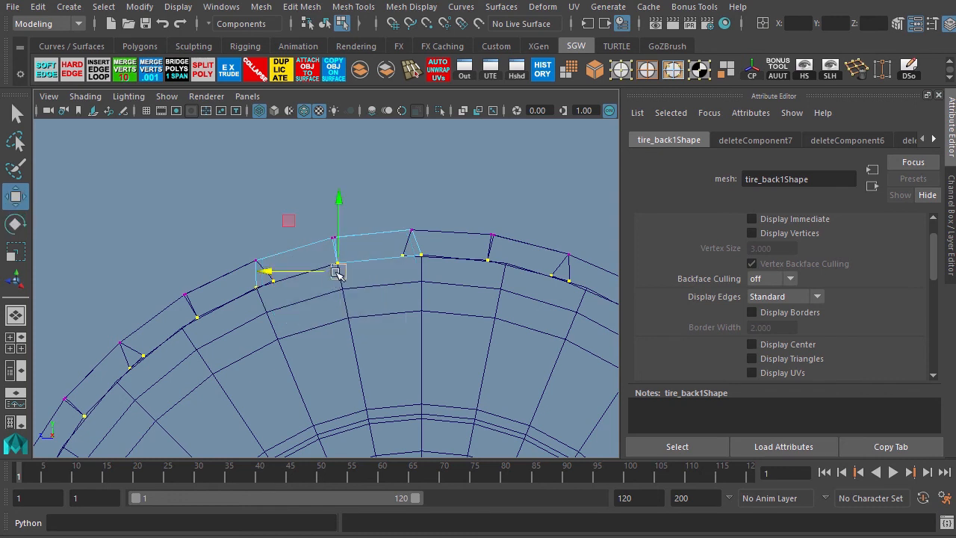
pyautogui.moveTo(339, 271); pyautogui.dragTo(338, 280)
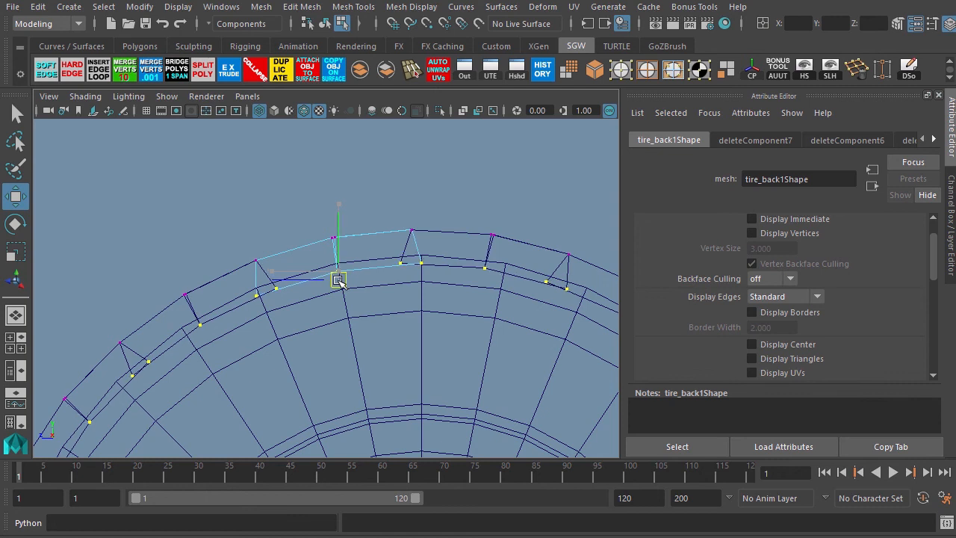
pyautogui.moveTo(338, 280); pyautogui.dragTo(338, 281)
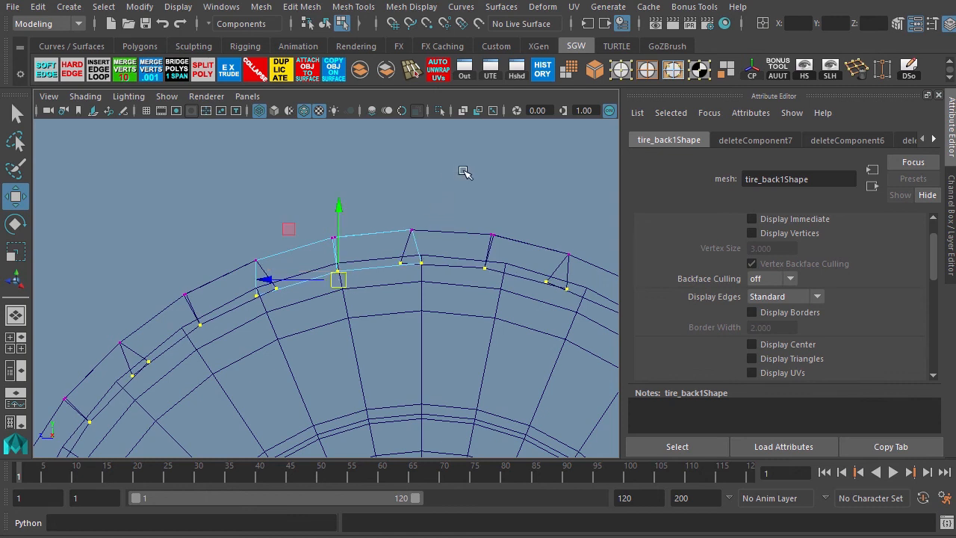
# Select the tread block's top face and extrude it outward about 0.05 units.
pyautogui.press('space')
pyautogui.press('space')
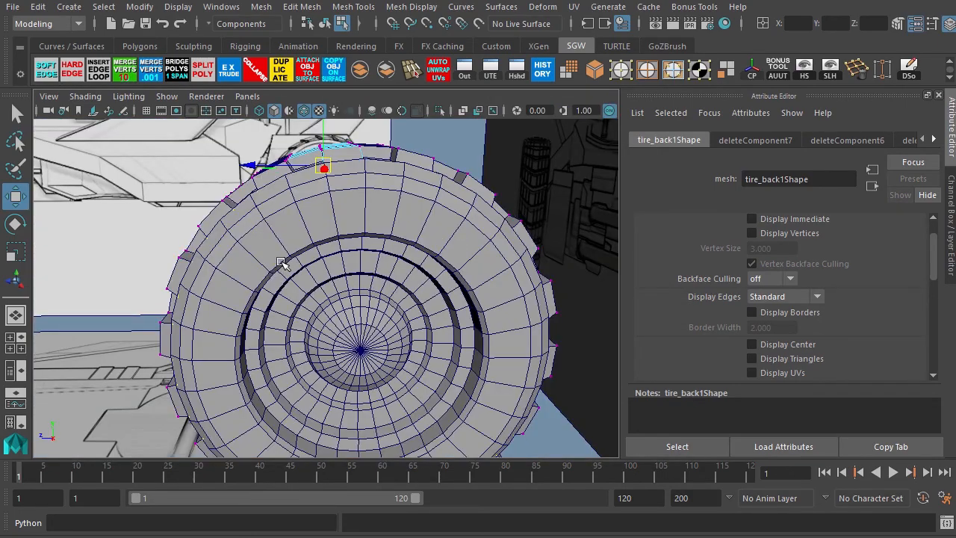
pyautogui.keyDown('alt'); pyautogui.moveTo(237, 233); pyautogui.dragTo(268, 270); pyautogui.keyUp('alt')
pyautogui.keyDown('alt'); pyautogui.moveTo(338, 298); pyautogui.dragTo(407, 351, button='middle'); pyautogui.keyUp('alt')
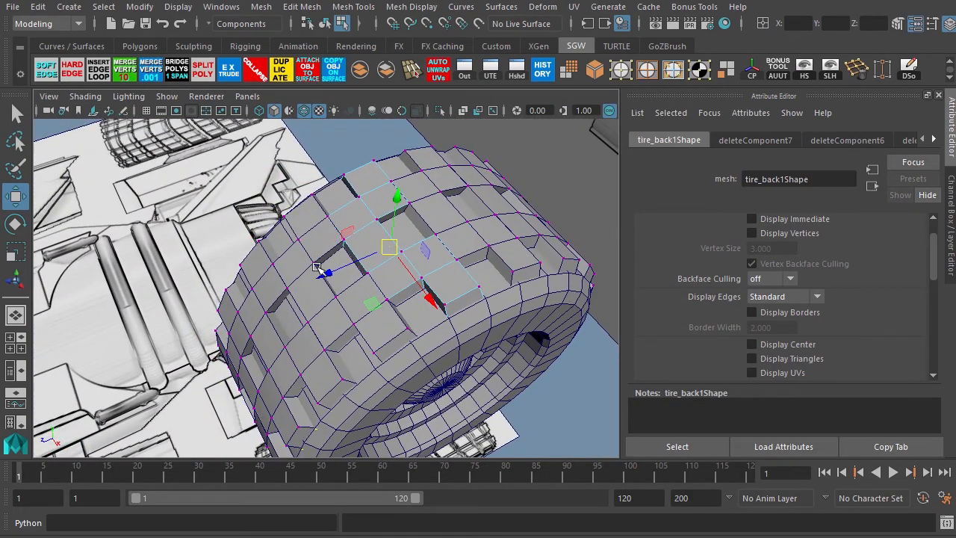
pyautogui.keyDown('alt'); pyautogui.moveTo(322, 271); pyautogui.dragTo(390, 282, button='right'); pyautogui.keyUp('alt')
pyautogui.keyDown('alt'); pyautogui.moveTo(395, 255); pyautogui.dragTo(343, 283, button='middle'); pyautogui.keyUp('alt')
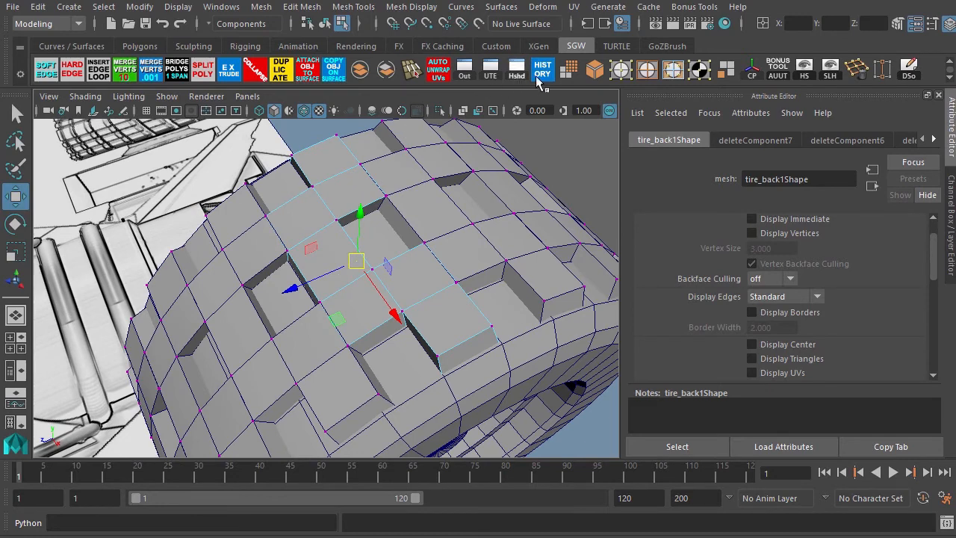
pyautogui.click(669, 74)
pyautogui.click(355, 186)
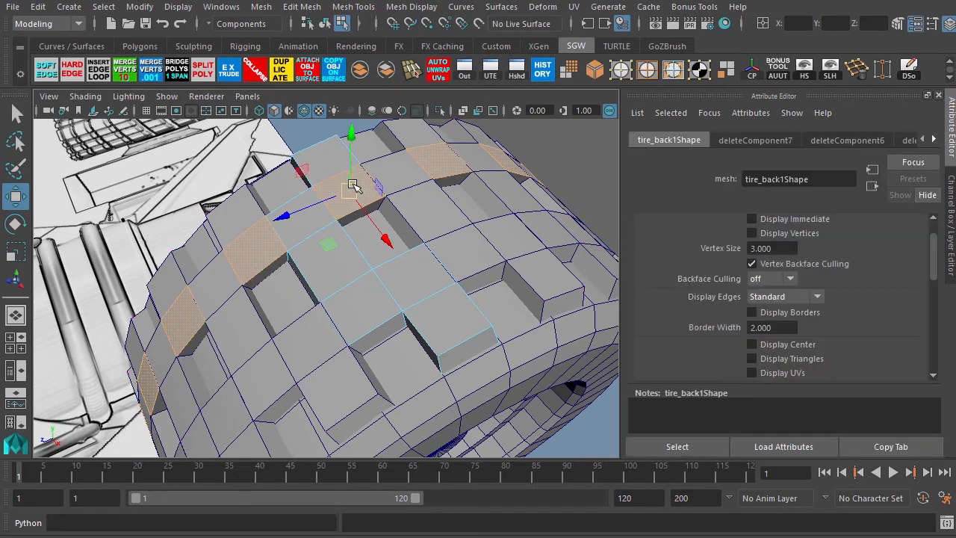
pyautogui.keyDown('shift'); pyautogui.click(331, 162); pyautogui.keyUp('shift')
pyautogui.keyDown('shift'); pyautogui.click(416, 296); pyautogui.keyUp('shift')
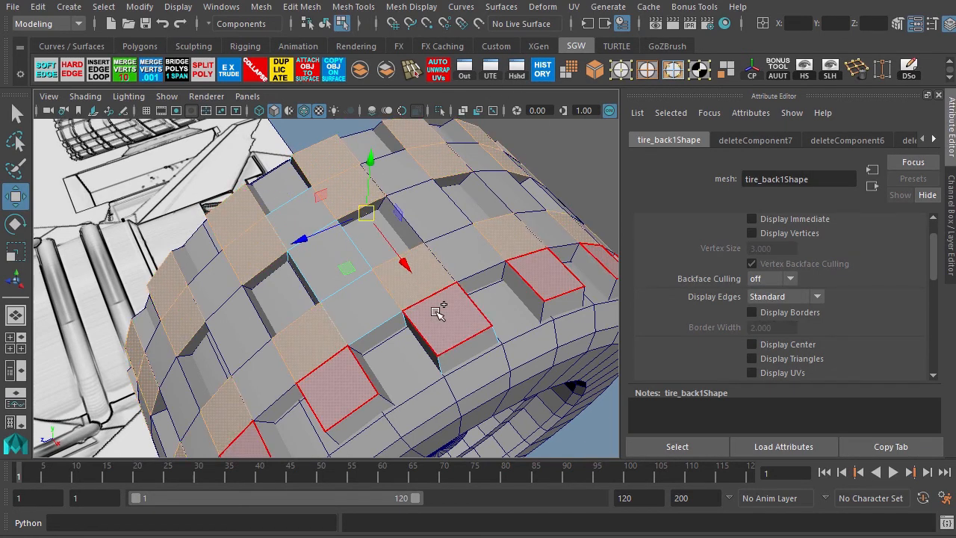
pyautogui.keyDown('shift'); pyautogui.click(439, 314); pyautogui.keyUp('shift')
pyautogui.keyDown('alt'); pyautogui.moveTo(327, 347); pyautogui.dragTo(251, 294); pyautogui.keyUp('alt')
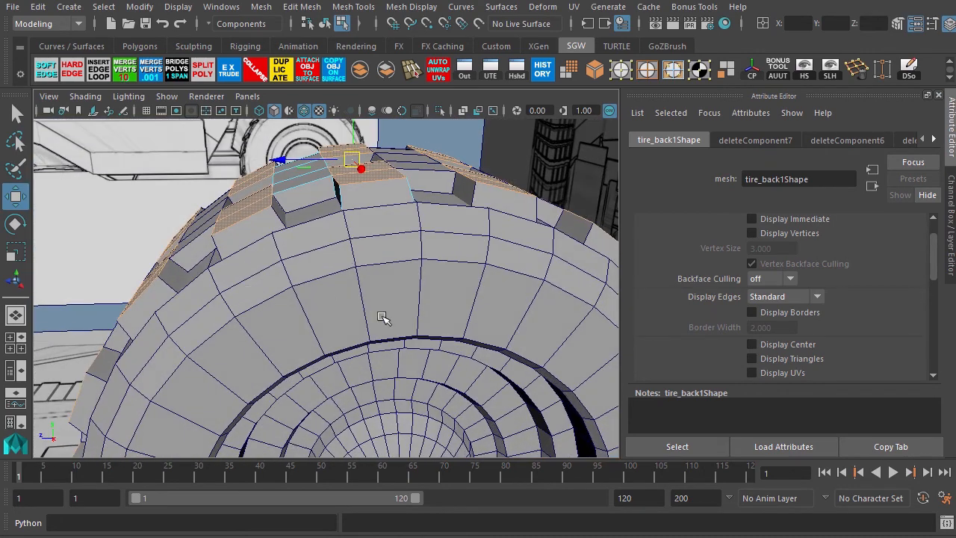
pyautogui.press('space')
pyautogui.press('space')
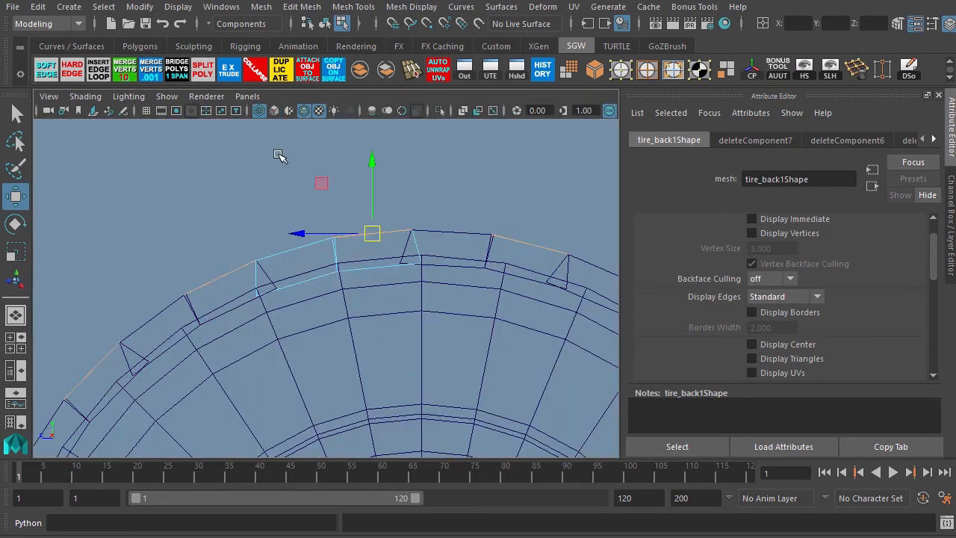
pyautogui.click(229, 70)
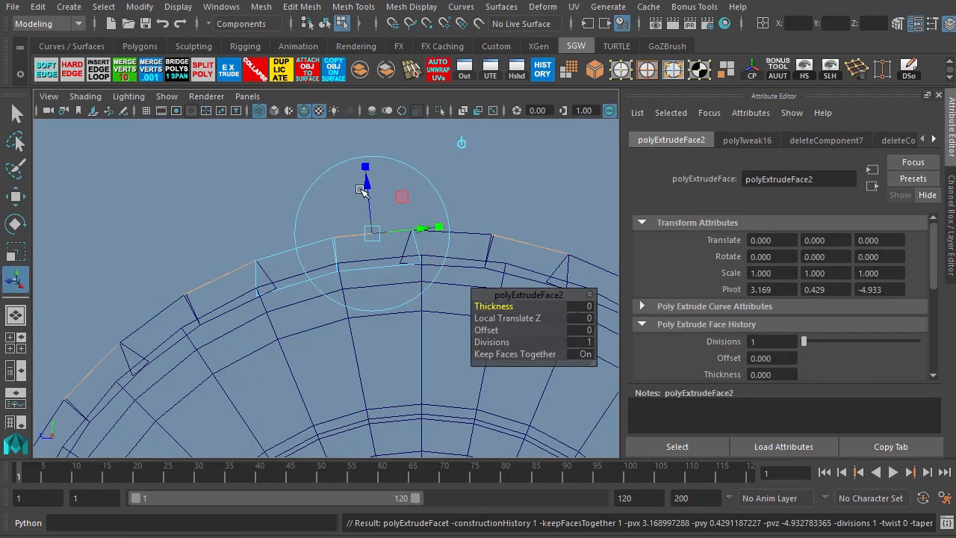
pyautogui.moveTo(361, 191); pyautogui.dragTo(362, 169)
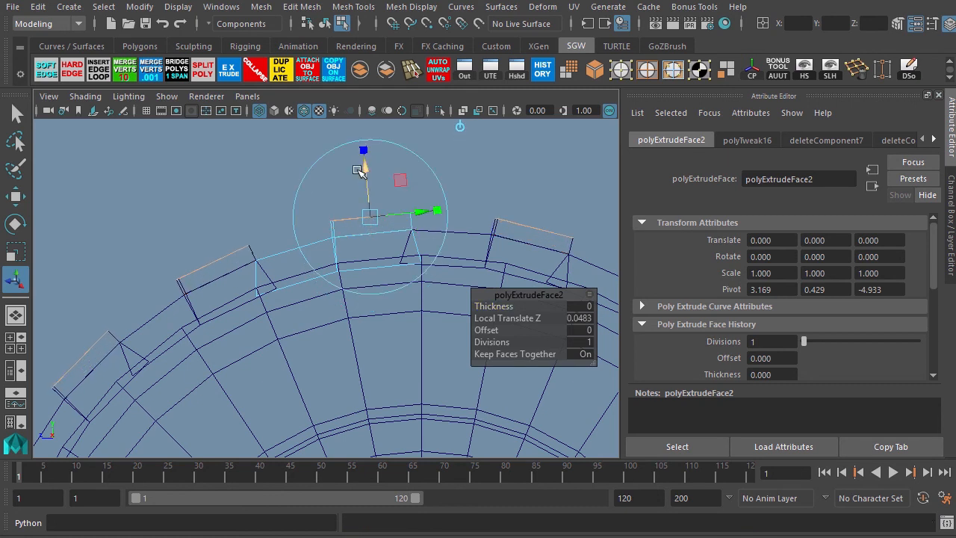
# Scale the extruded top face down to taper the tread block's outer surface.
pyautogui.press('r')
pyautogui.moveTo(351, 224); pyautogui.dragTo(276, 274)
pyautogui.press('space')
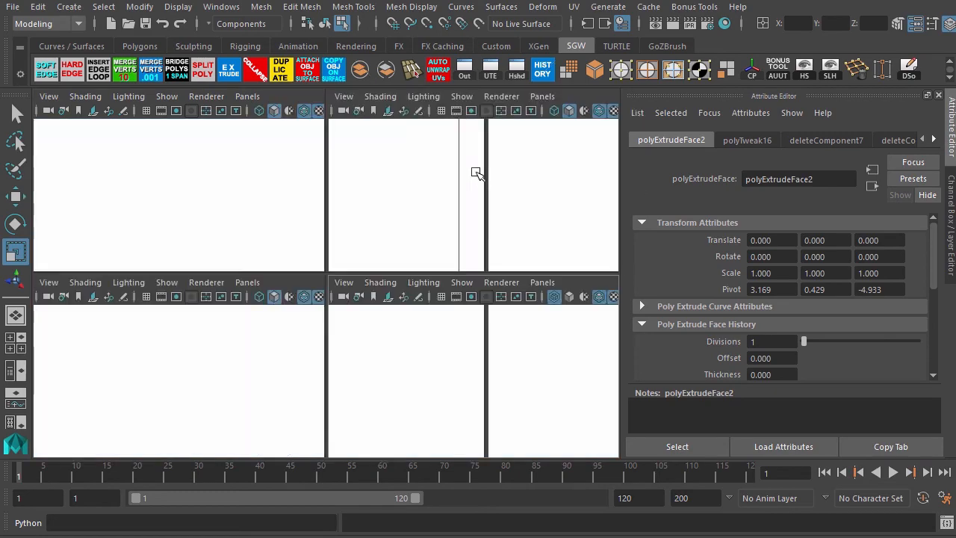
pyautogui.press('space')
pyautogui.keyDown('alt'); pyautogui.moveTo(357, 272); pyautogui.dragTo(379, 267); pyautogui.keyUp('alt')
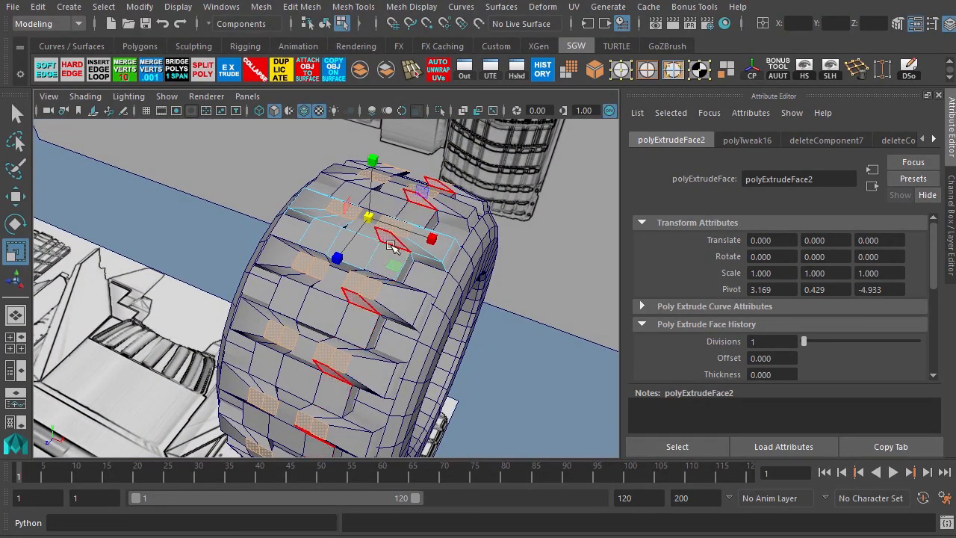
pyautogui.moveTo(431, 240); pyautogui.dragTo(478, 254)
pyautogui.keyDown('alt'); pyautogui.moveTo(250, 227); pyautogui.dragTo(297, 222); pyautogui.keyUp('alt')
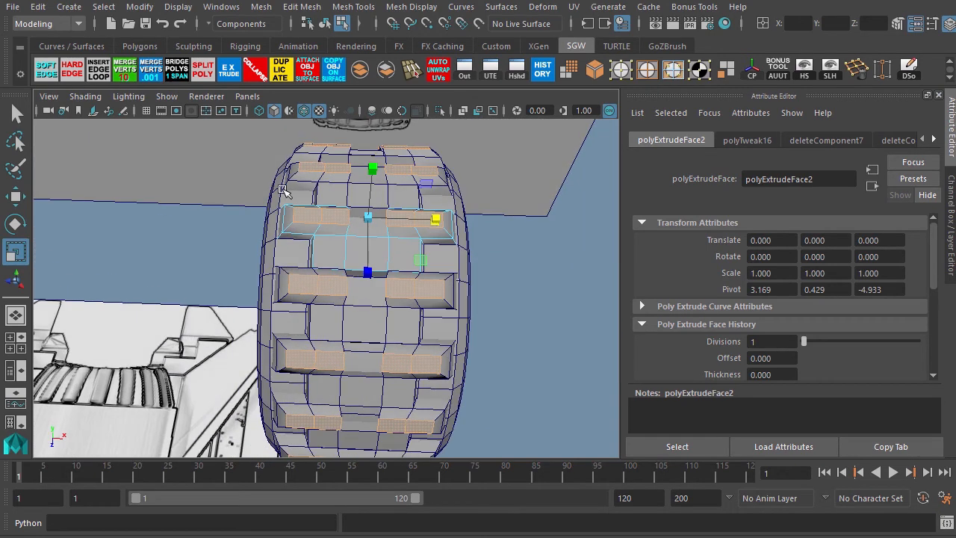
pyautogui.keyDown('alt'); pyautogui.moveTo(284, 191); pyautogui.dragTo(402, 235, button='right'); pyautogui.keyUp('alt')
pyautogui.keyDown('alt'); pyautogui.moveTo(373, 184); pyautogui.dragTo(321, 287, button='middle'); pyautogui.keyUp('alt')
pyautogui.keyDown('alt'); pyautogui.moveTo(311, 266); pyautogui.dragTo(329, 272, button='right'); pyautogui.keyUp('alt')
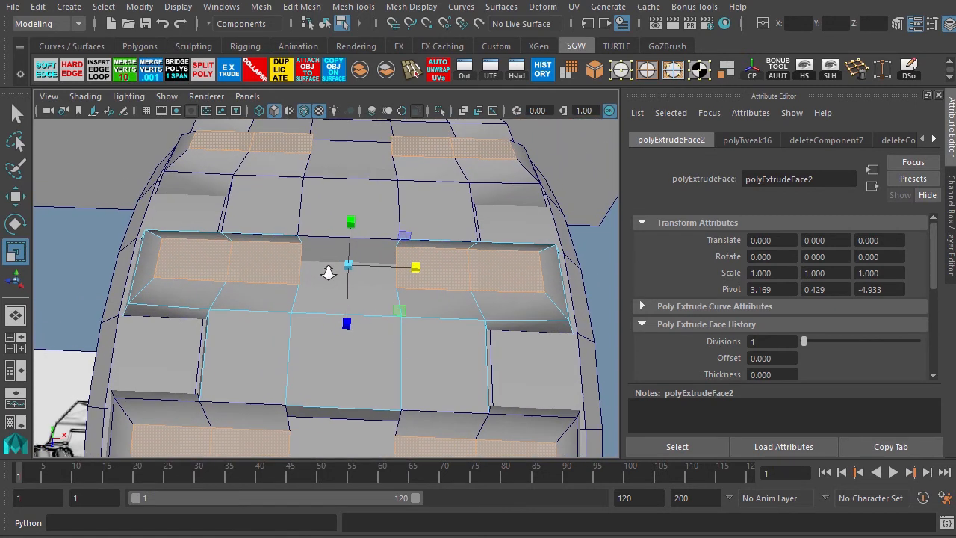
pyautogui.moveTo(398, 266); pyautogui.dragTo(437, 269)
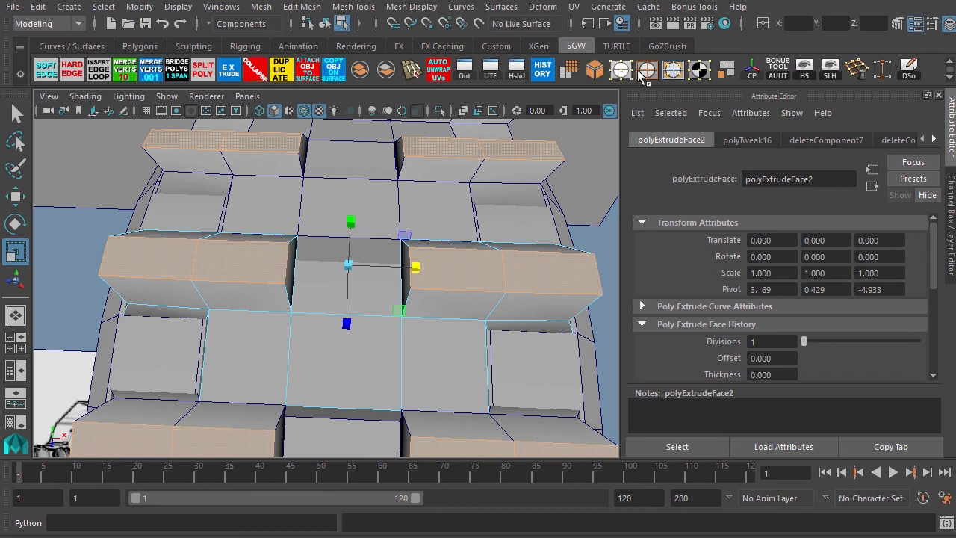
pyautogui.click(585, 275)
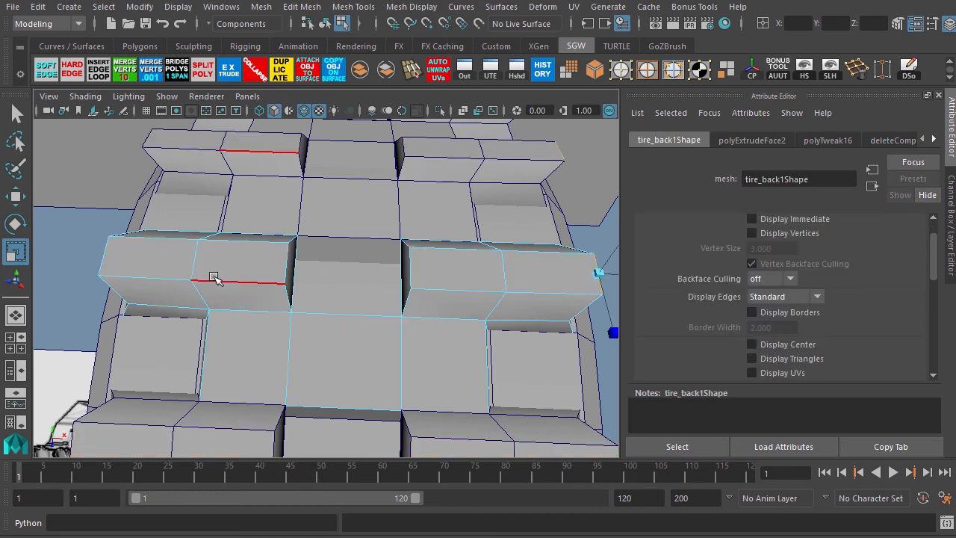
pyautogui.keyDown('shift'); pyautogui.click(109, 252); pyautogui.keyUp('shift')
pyautogui.moveTo(415, 266); pyautogui.dragTo(395, 277)
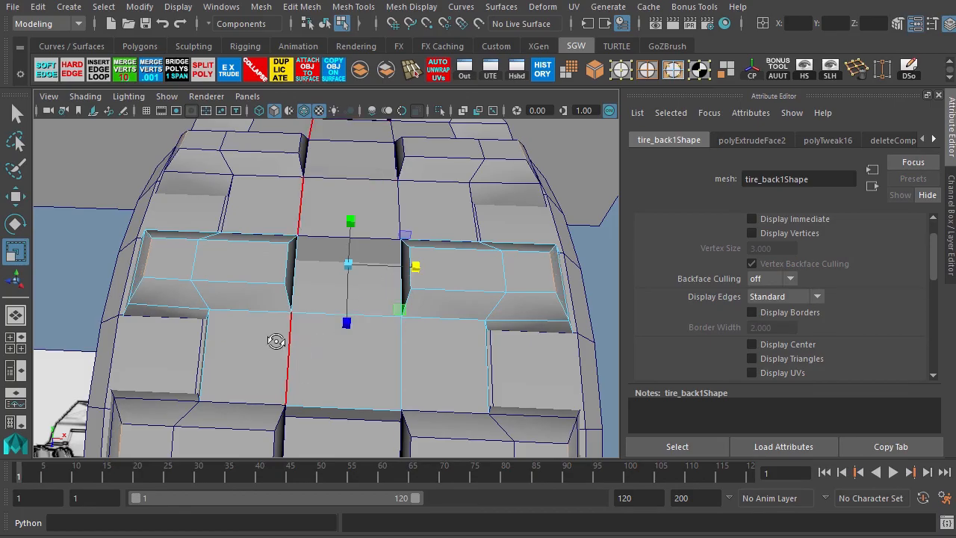
# Select the top faces of the tread blocks and extrude them outward about 0.06 units.
pyautogui.keyDown('alt'); pyautogui.moveTo(277, 337); pyautogui.dragTo(192, 298); pyautogui.keyUp('alt')
pyautogui.keyDown('alt'); pyautogui.moveTo(281, 298); pyautogui.dragTo(203, 290); pyautogui.keyUp('alt')
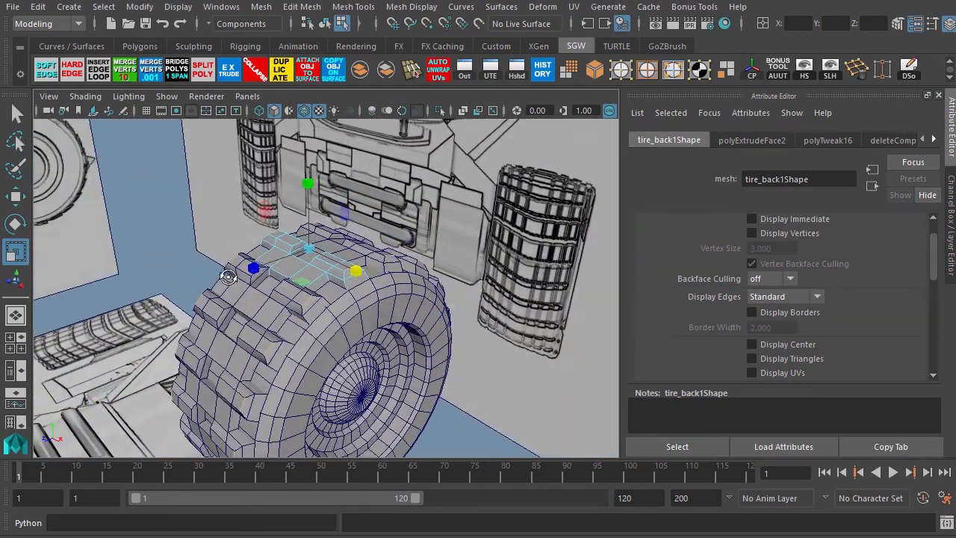
pyautogui.keyDown('alt'); pyautogui.moveTo(224, 291); pyautogui.dragTo(335, 322, button='right'); pyautogui.keyUp('alt')
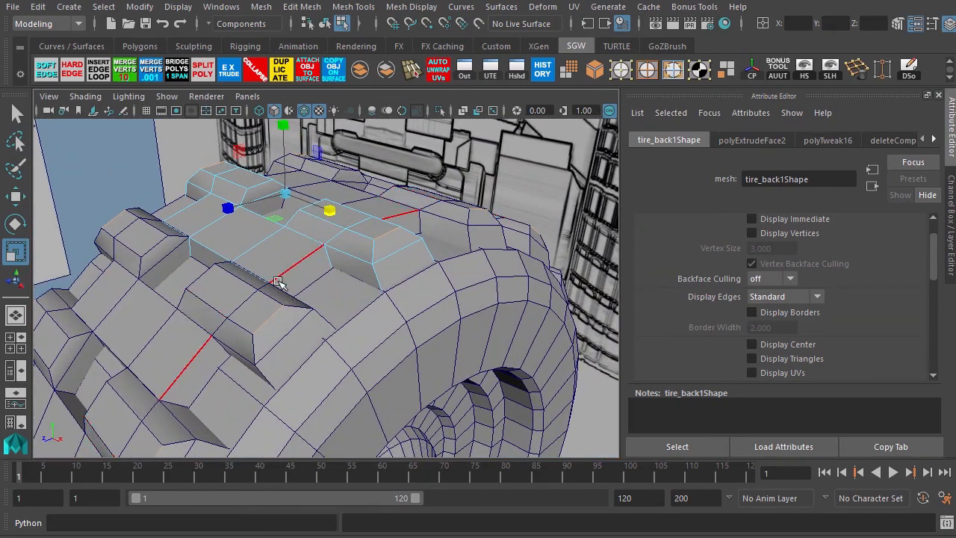
pyautogui.keyDown('alt'); pyautogui.moveTo(279, 320); pyautogui.dragTo(340, 287); pyautogui.keyUp('alt')
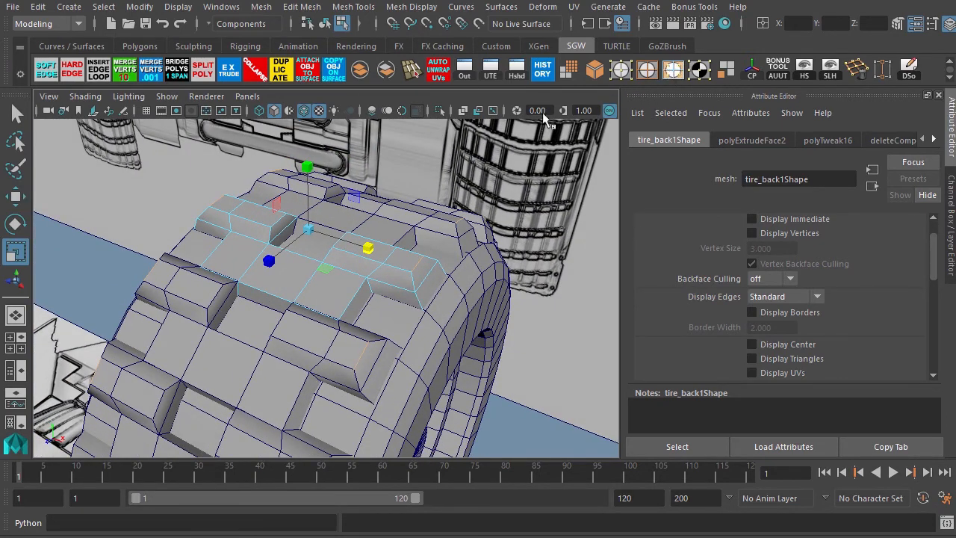
pyautogui.press('F11')
pyautogui.click(279, 261)
pyautogui.press('space')
pyautogui.press('space')
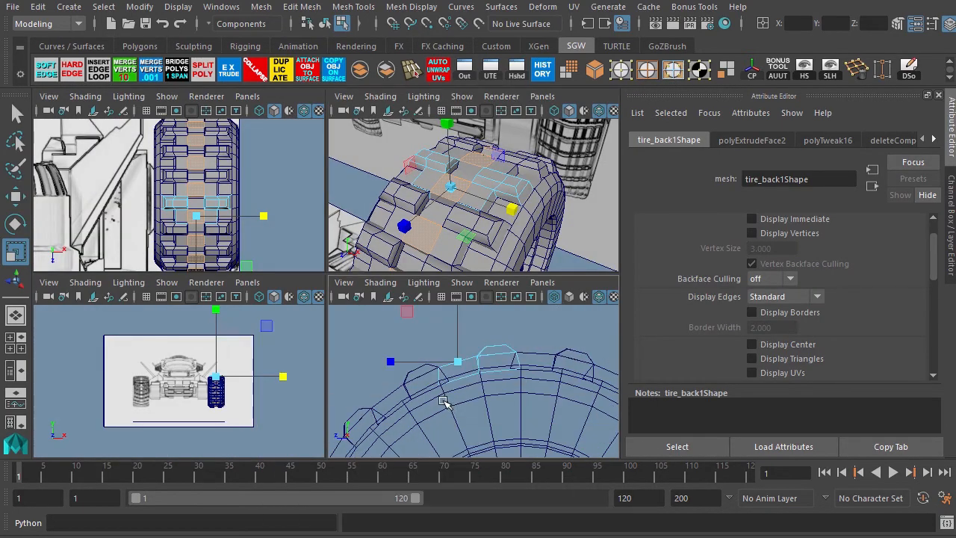
pyautogui.press('space')
pyautogui.click(229, 70)
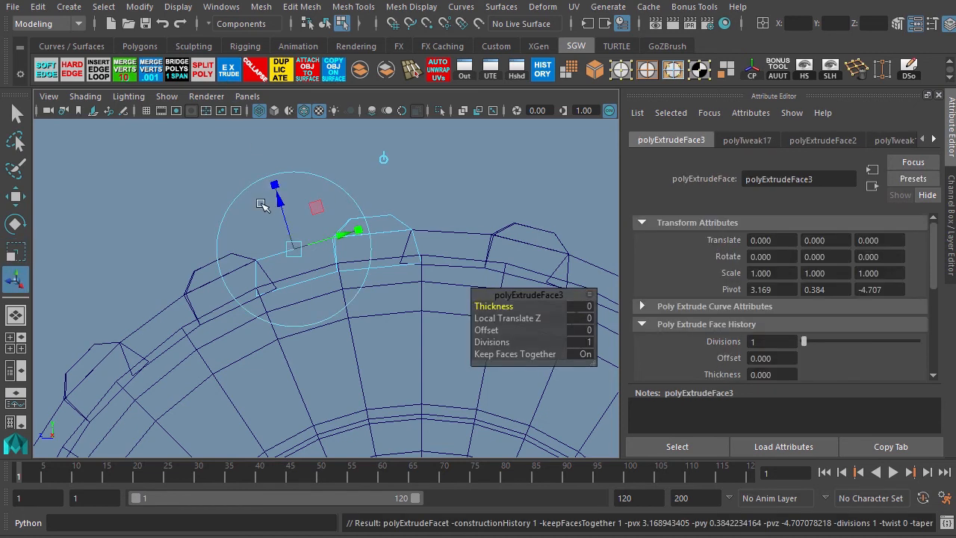
pyautogui.moveTo(276, 202); pyautogui.dragTo(270, 185)
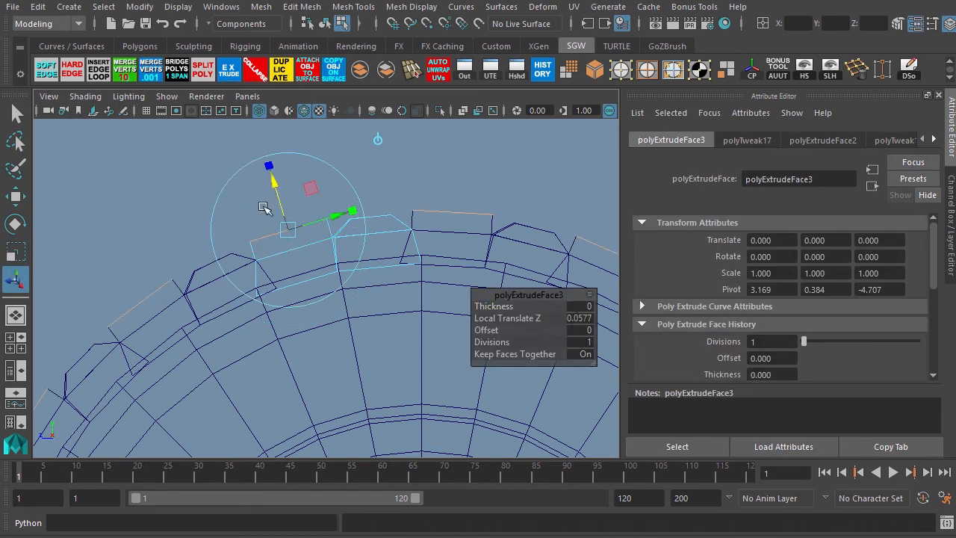
# Scale the extruded top faces down to taper the tread blocks' outer surfaces.
pyautogui.press('r')
pyautogui.moveTo(285, 234); pyautogui.dragTo(270, 239)
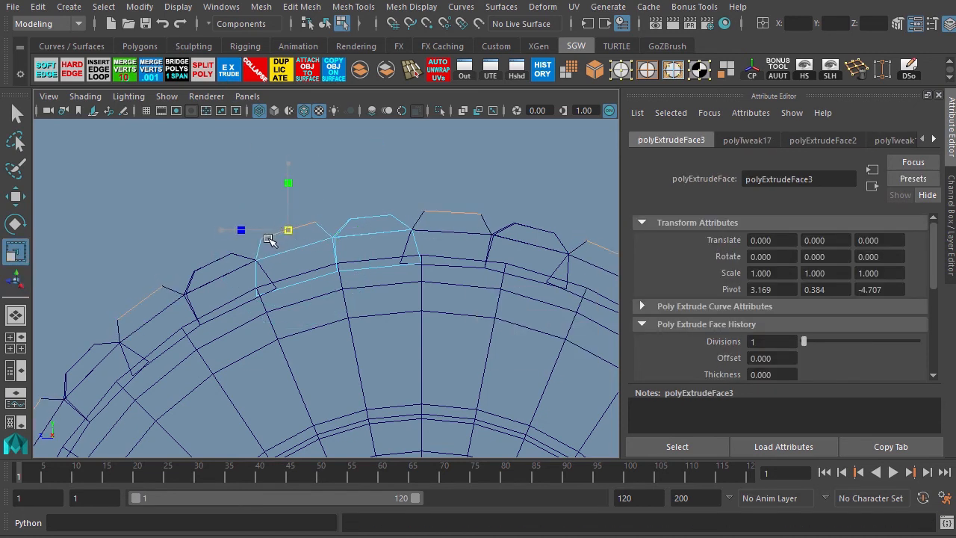
pyautogui.press('space')
pyautogui.press('space')
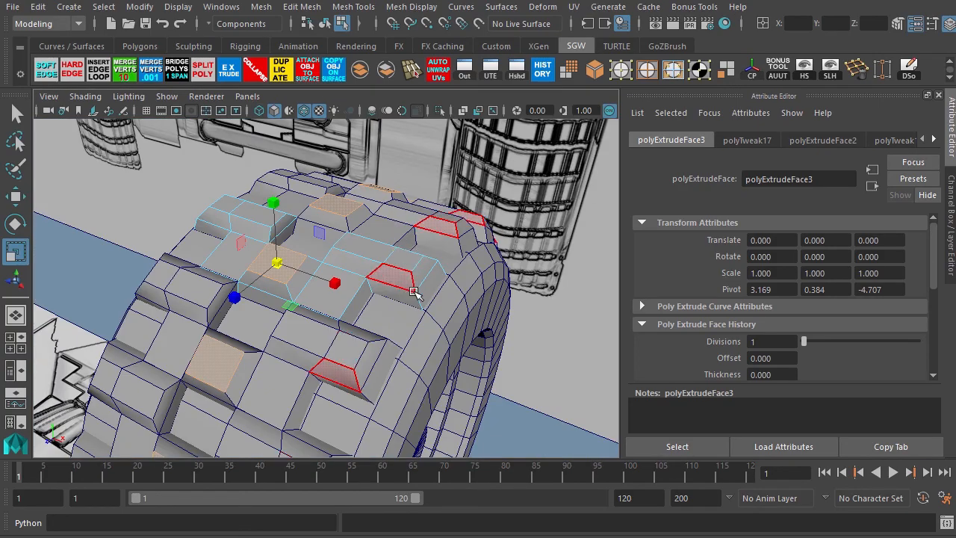
# Return to object mode and save the scene.
pyautogui.scroll(-5, 303, 205)
pyautogui.keyDown('alt'); pyautogui.moveTo(303, 206); pyautogui.dragTo(308, 274); pyautogui.keyUp('alt')
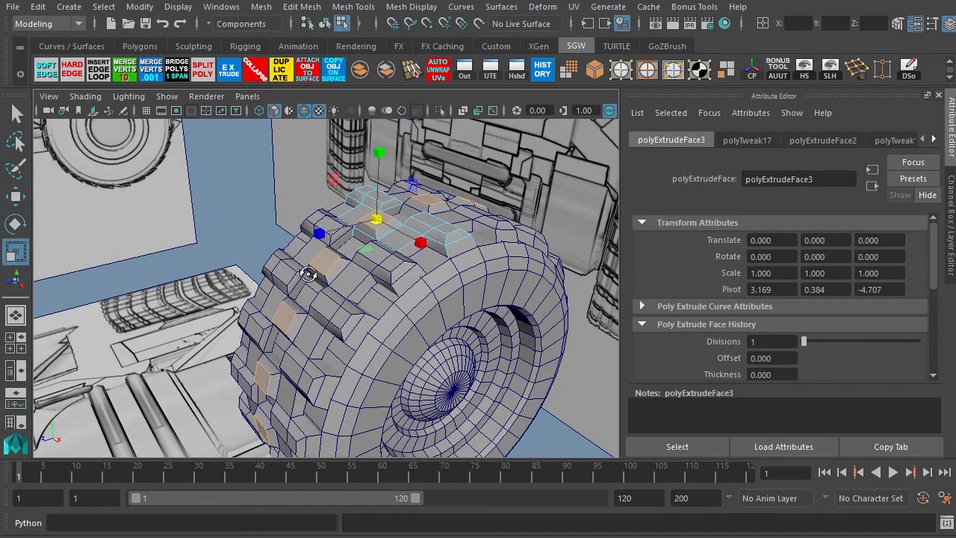
pyautogui.press('F8')
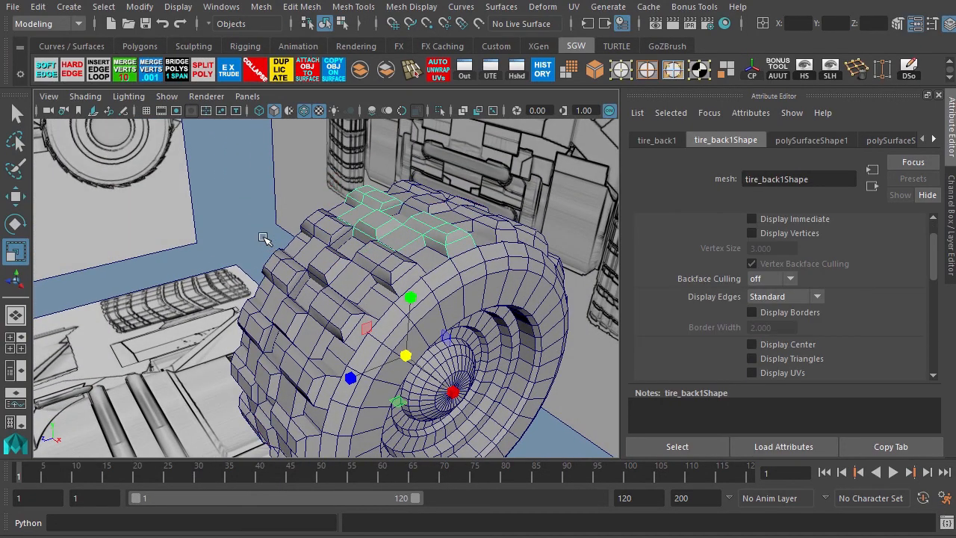
pyautogui.hotkey('ctrl', 's')
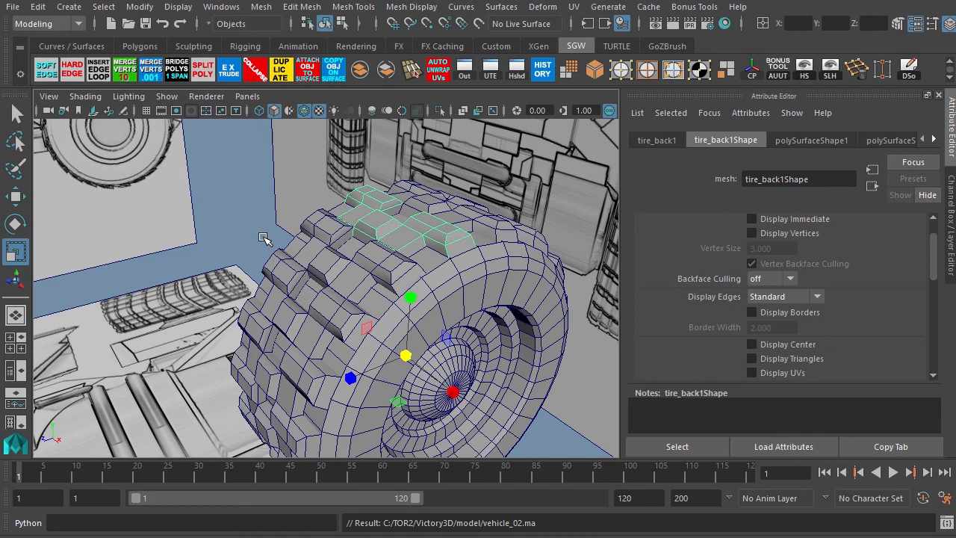
# Select the tread block's upper corner vertices in side view and move them slightly inward.
pyautogui.keyDown('alt'); pyautogui.moveTo(270, 171); pyautogui.dragTo(403, 252, button='right'); pyautogui.keyUp('alt')
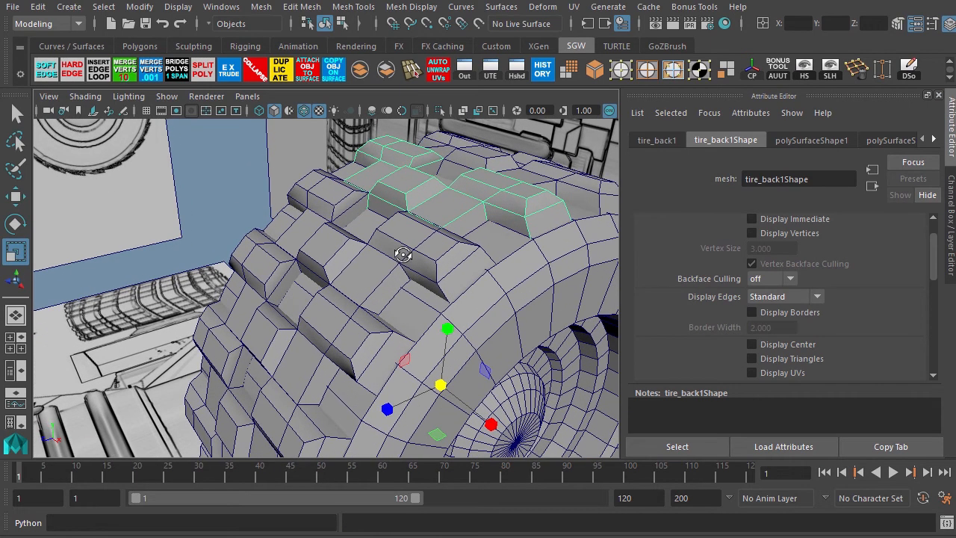
pyautogui.keyDown('alt'); pyautogui.moveTo(403, 252); pyautogui.dragTo(322, 242); pyautogui.keyUp('alt')
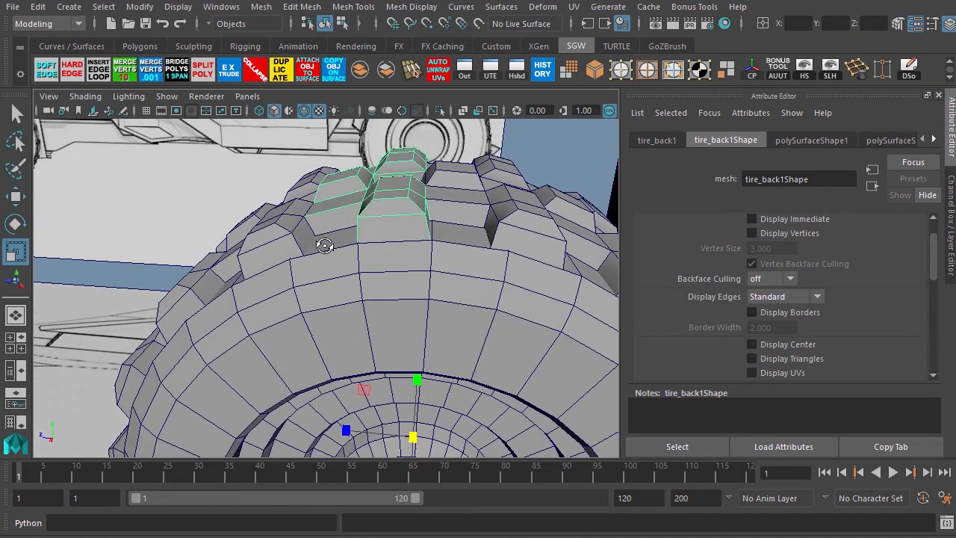
pyautogui.press('space')
pyautogui.press('space')
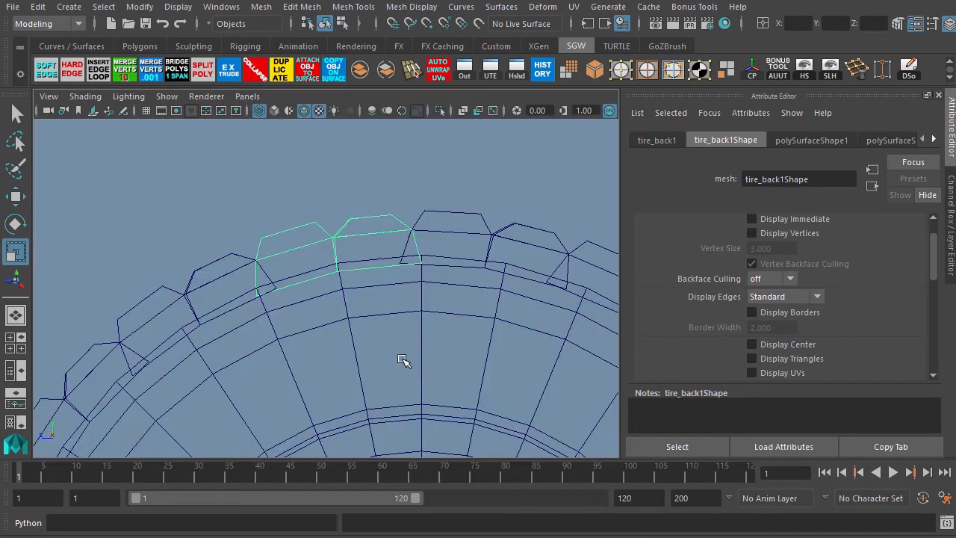
pyautogui.keyDown('alt'); pyautogui.moveTo(290, 200); pyautogui.dragTo(436, 262, button='right'); pyautogui.keyUp('alt')
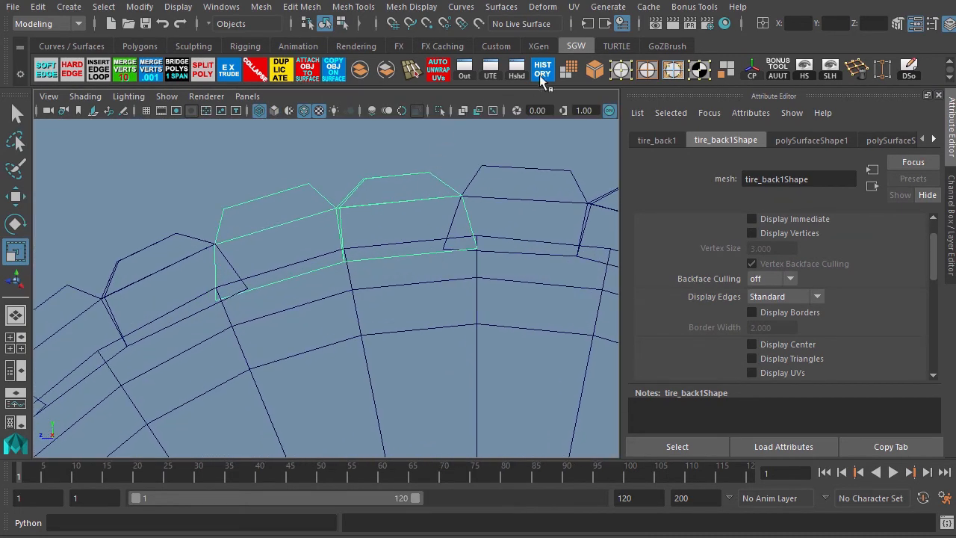
pyautogui.press('F8')
pyautogui.moveTo(408, 148); pyautogui.dragTo(484, 209)
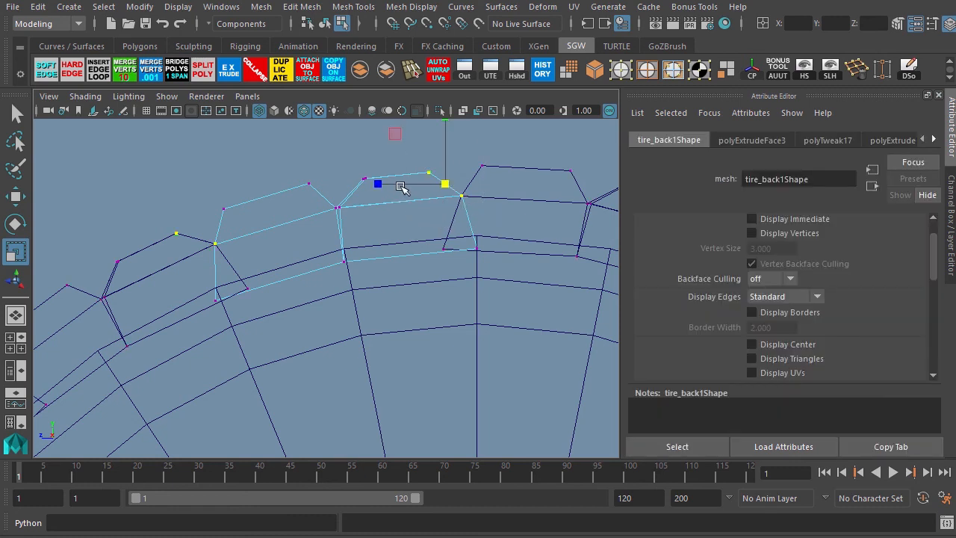
pyautogui.press('w')
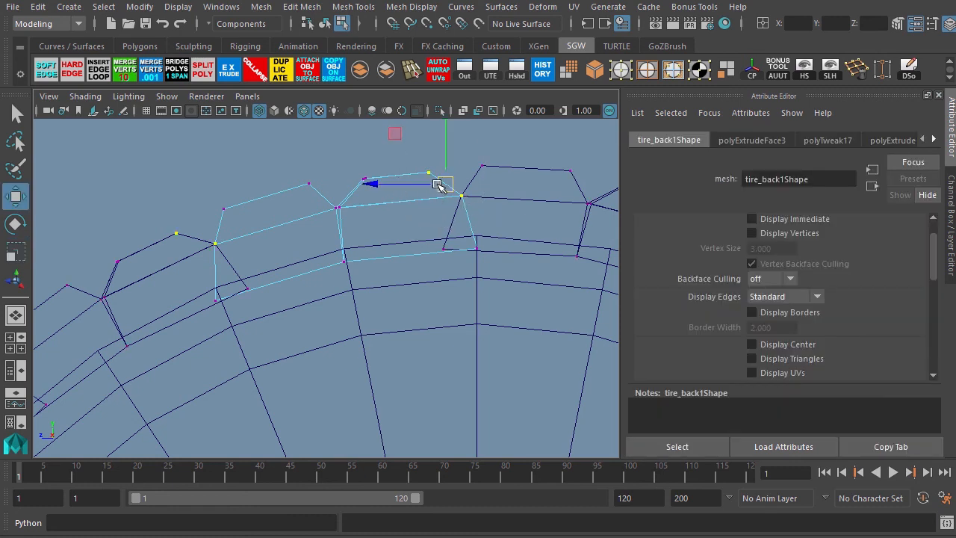
pyautogui.moveTo(438, 184); pyautogui.dragTo(421, 187)
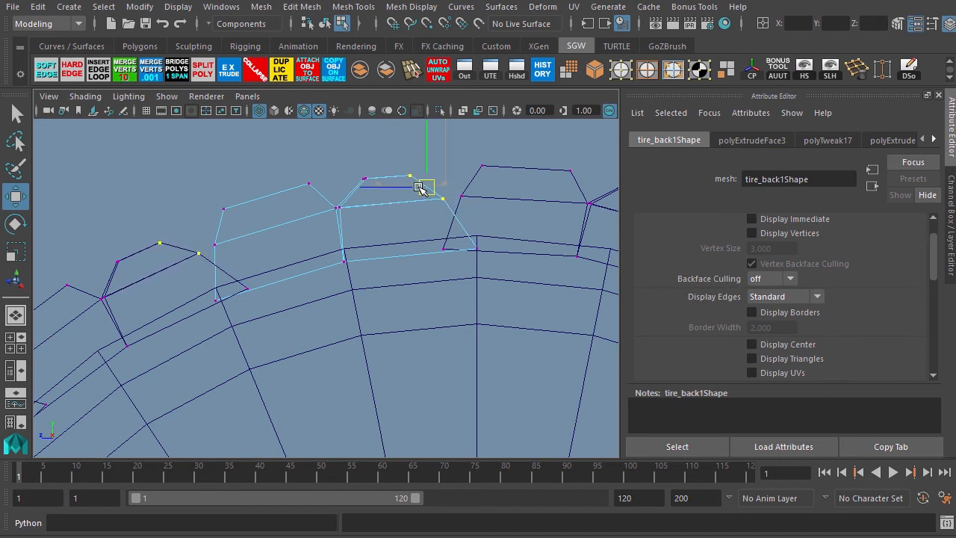
# Select the tread block's side vertices in side view and move them to refine its profile.
pyautogui.moveTo(245, 269); pyautogui.dragTo(245, 268)
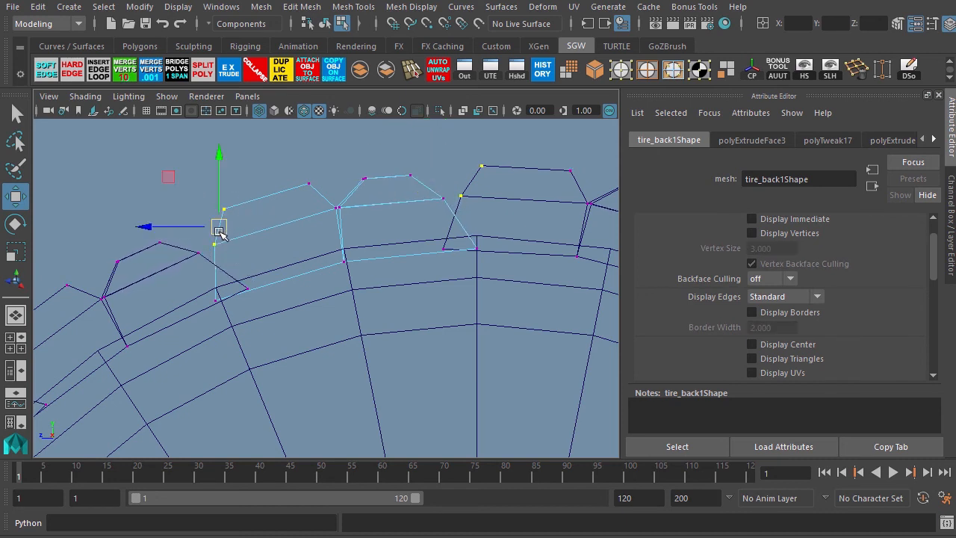
pyautogui.moveTo(220, 229)
pyautogui.mouseDown()
pyautogui.moveTo(235, 225)
pyautogui.moveTo(230, 217)
pyautogui.mouseUp()
pyautogui.press('space')
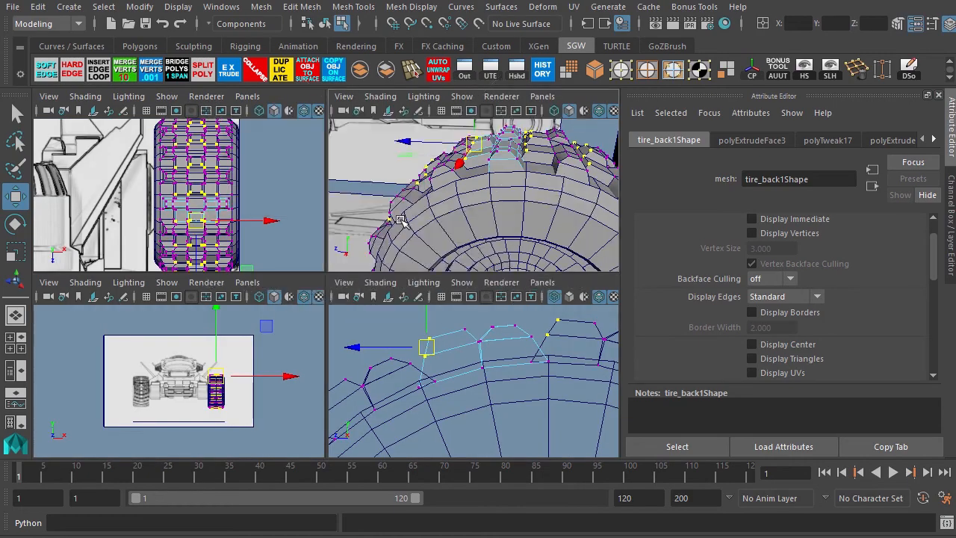
pyautogui.press('space')
pyautogui.keyDown('alt'); pyautogui.moveTo(301, 292); pyautogui.dragTo(353, 289); pyautogui.keyUp('alt')
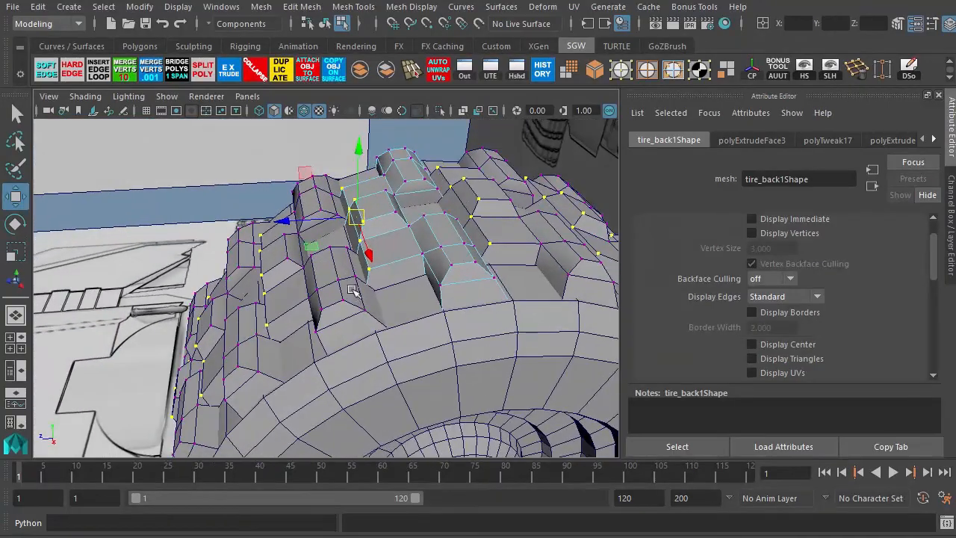
pyautogui.keyDown('alt'); pyautogui.moveTo(322, 320); pyautogui.dragTo(272, 305); pyautogui.keyUp('alt')
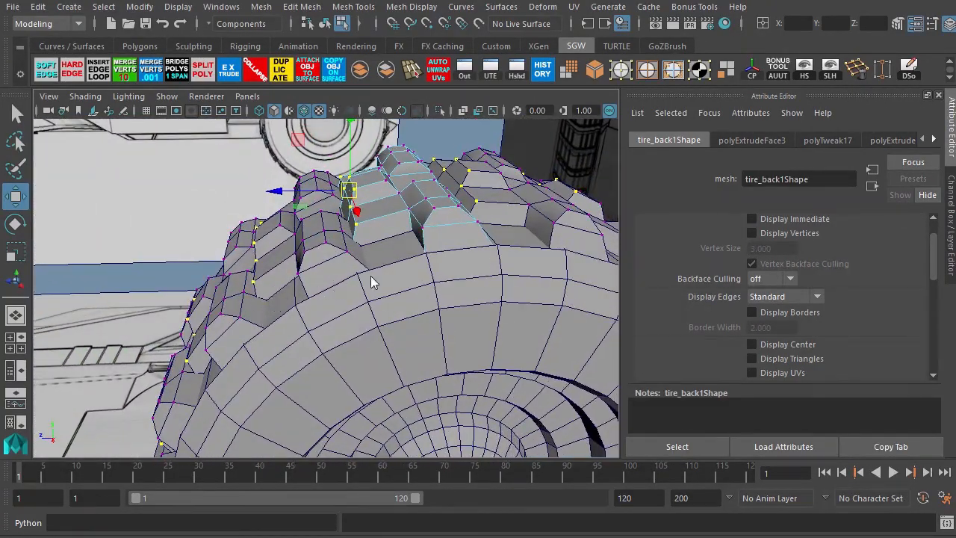
pyautogui.press('space')
pyautogui.press('space')
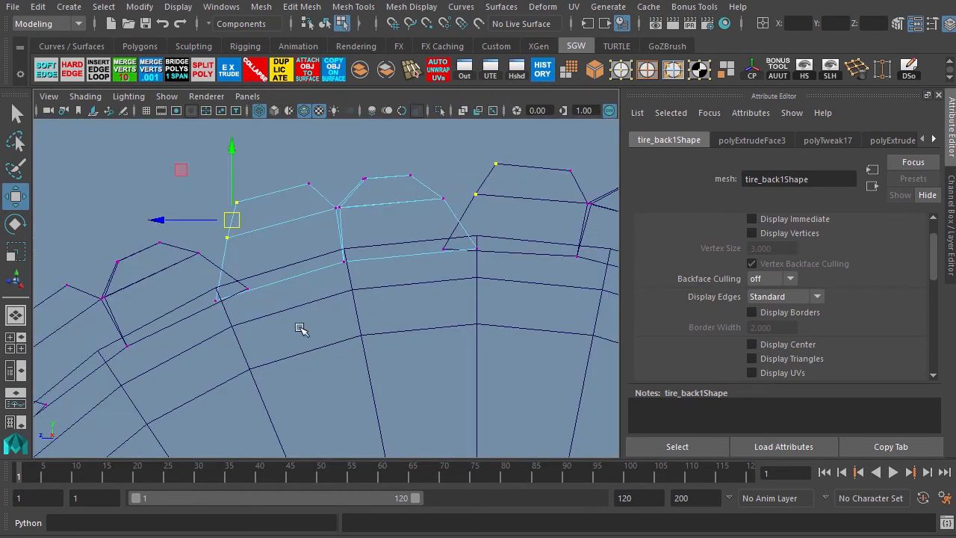
pyautogui.moveTo(211, 283); pyautogui.dragTo(225, 315)
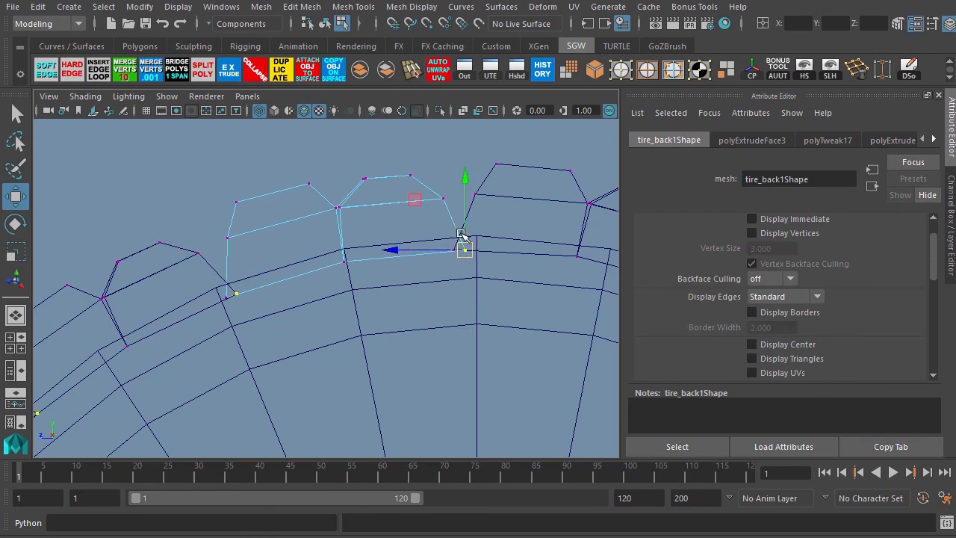
pyautogui.press('space')
pyautogui.press('space')
# Orbit around the tire to examine the reshaped tread blocks.
pyautogui.keyDown('alt'); pyautogui.moveTo(330, 282); pyautogui.dragTo(393, 305); pyautogui.keyUp('alt')
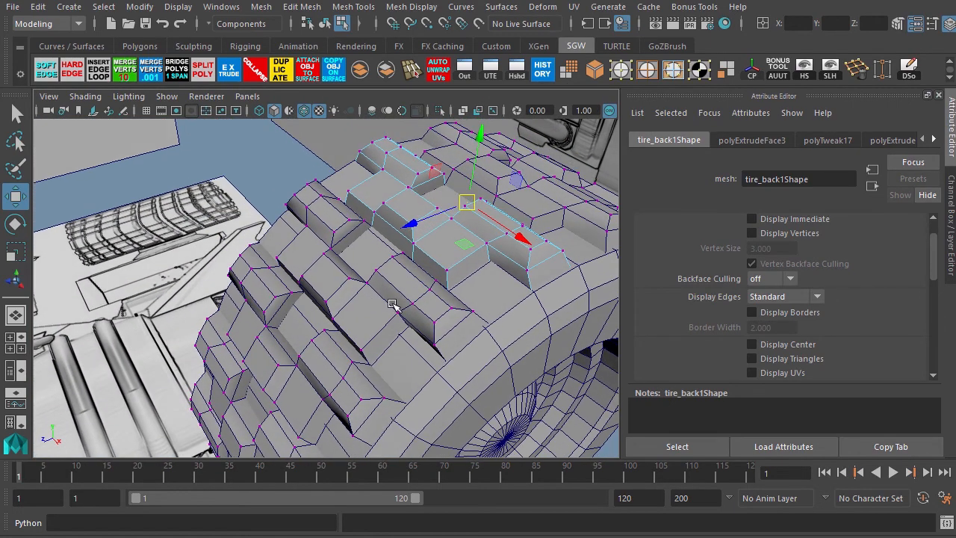
pyautogui.keyDown('alt'); pyautogui.moveTo(393, 306); pyautogui.dragTo(312, 276, button='right'); pyautogui.keyUp('alt')
pyautogui.keyDown('alt'); pyautogui.moveTo(312, 277); pyautogui.dragTo(261, 289); pyautogui.keyUp('alt')
pyautogui.keyDown('alt'); pyautogui.moveTo(273, 237); pyautogui.dragTo(364, 280, button='right'); pyautogui.keyUp('alt')
pyautogui.moveTo(358, 259)
pyautogui.keyDown('alt'); pyautogui.mouseDown()
pyautogui.moveTo(456, 261)
pyautogui.moveTo(357, 256)
pyautogui.mouseUp(); pyautogui.keyUp('alt')
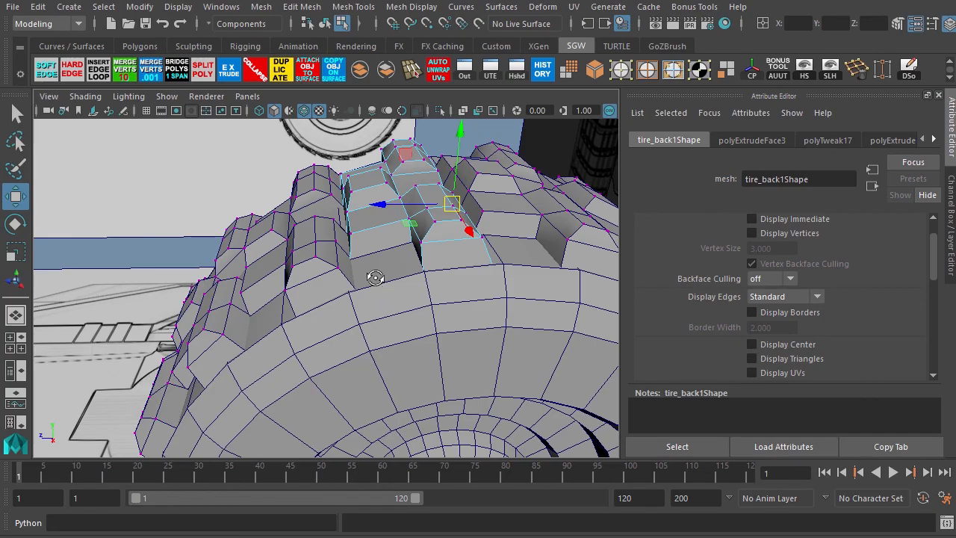
pyautogui.keyDown('alt'); pyautogui.moveTo(373, 273); pyautogui.dragTo(439, 226); pyautogui.keyUp('alt')
pyautogui.keyDown('alt'); pyautogui.moveTo(439, 226); pyautogui.dragTo(348, 261, button='middle'); pyautogui.keyUp('alt')
pyautogui.keyDown('alt'); pyautogui.moveTo(348, 260); pyautogui.dragTo(428, 300, button='right'); pyautogui.keyUp('alt')
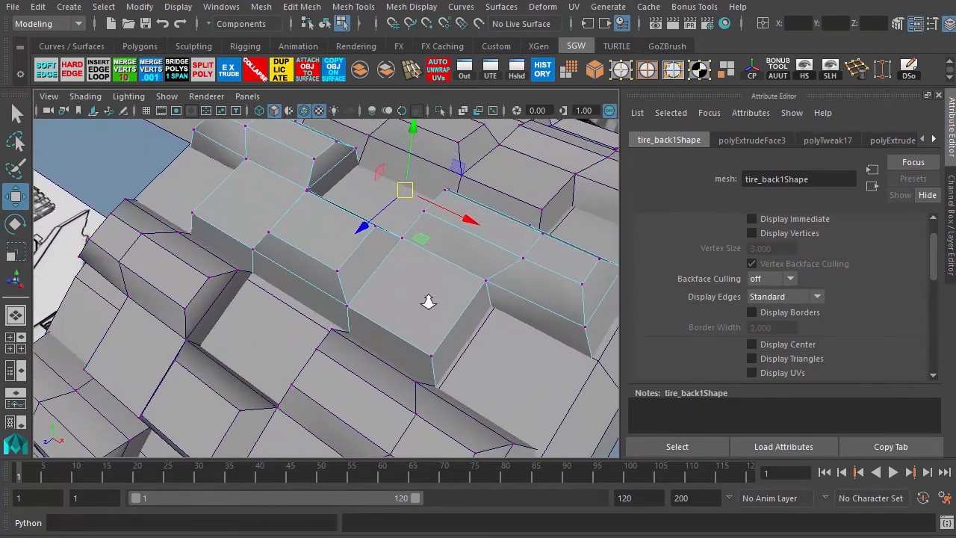
pyautogui.keyDown('alt'); pyautogui.moveTo(396, 303); pyautogui.dragTo(296, 320); pyautogui.keyUp('alt')
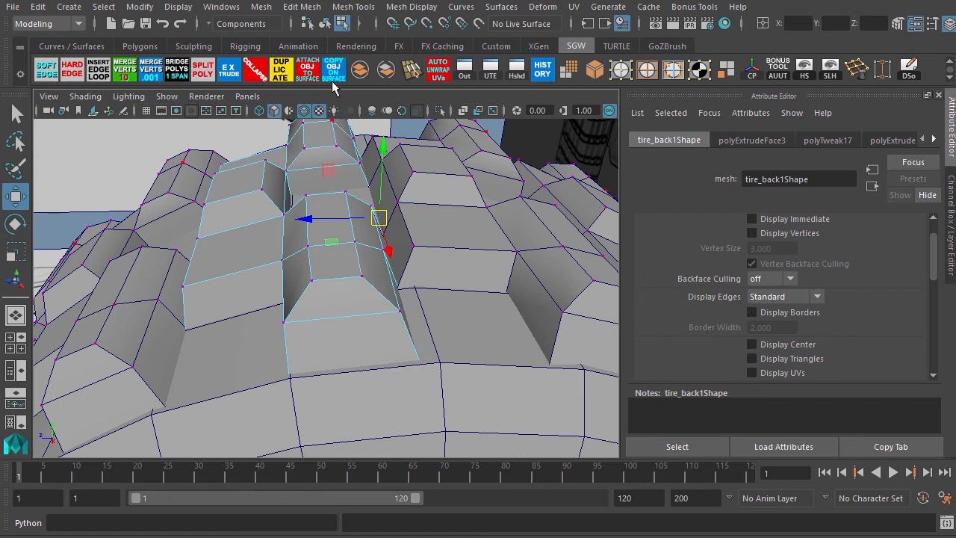
# Insert two edge loops across the tread block near its base with Insert Edge Loop.
pyautogui.click(351, 8)
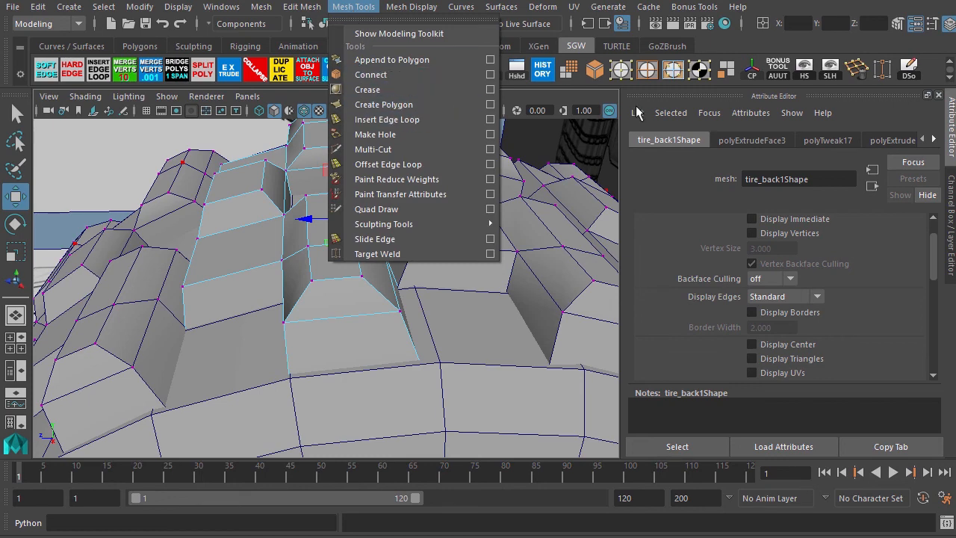
pyautogui.click(728, 52)
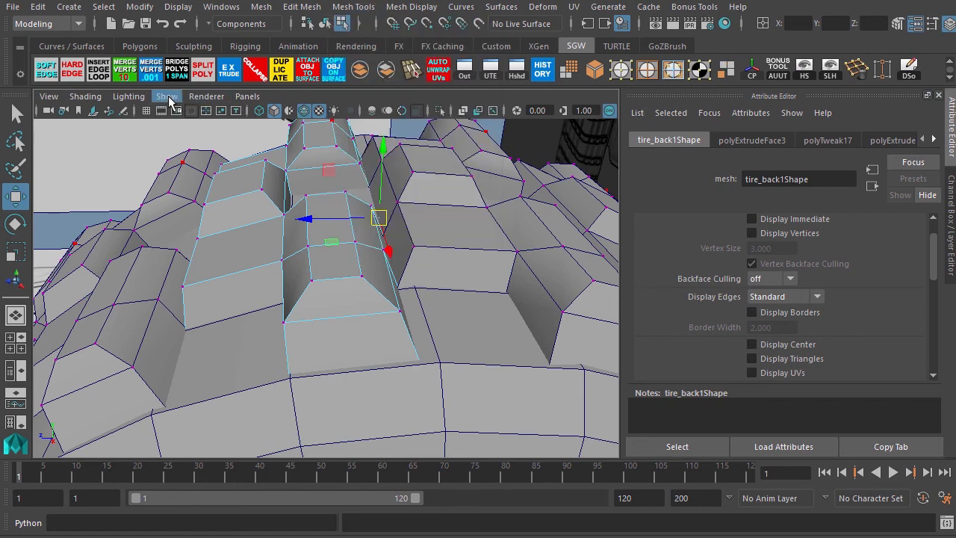
pyautogui.click(100, 71)
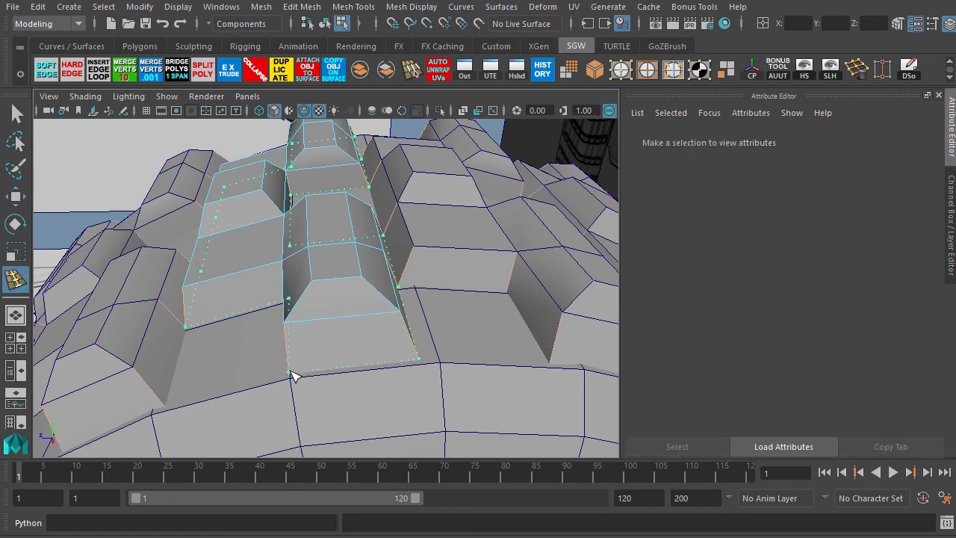
pyautogui.click(293, 375)
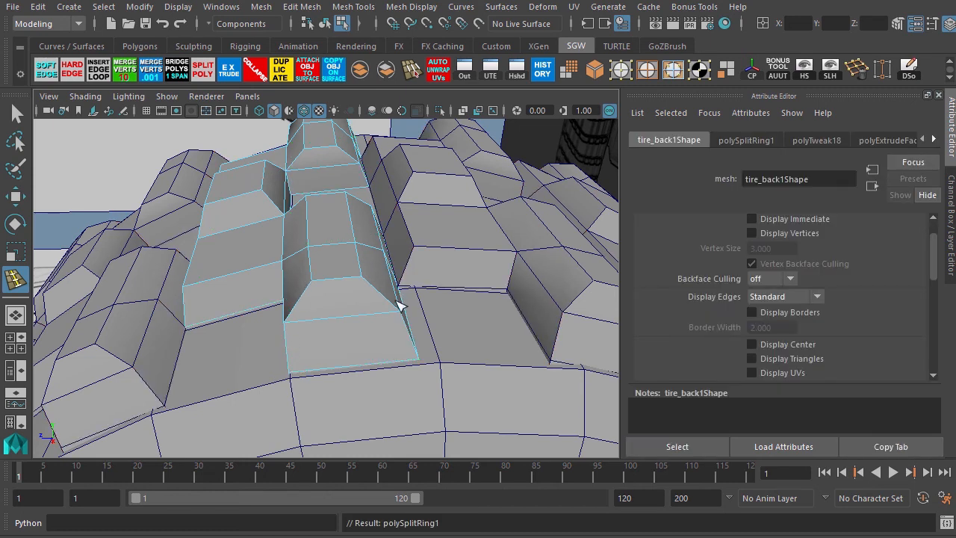
pyautogui.click(315, 287)
# Insert additional edge loops around the neighbouring tread block's side faces.
pyautogui.keyDown('alt'); pyautogui.moveTo(296, 228); pyautogui.dragTo(319, 308, button='middle'); pyautogui.keyUp('alt')
pyautogui.keyDown('alt'); pyautogui.moveTo(267, 209); pyautogui.dragTo(363, 261, button='right'); pyautogui.keyUp('alt')
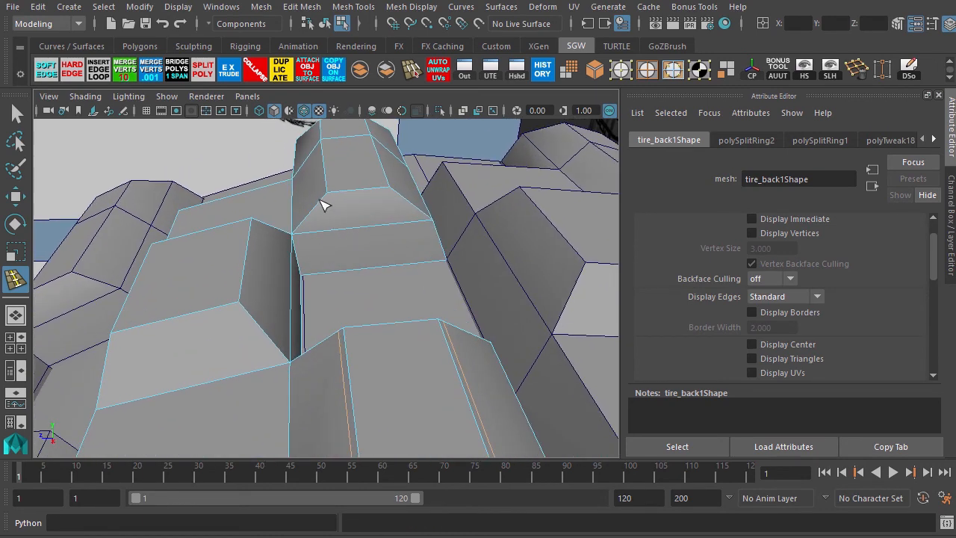
pyautogui.click(334, 205)
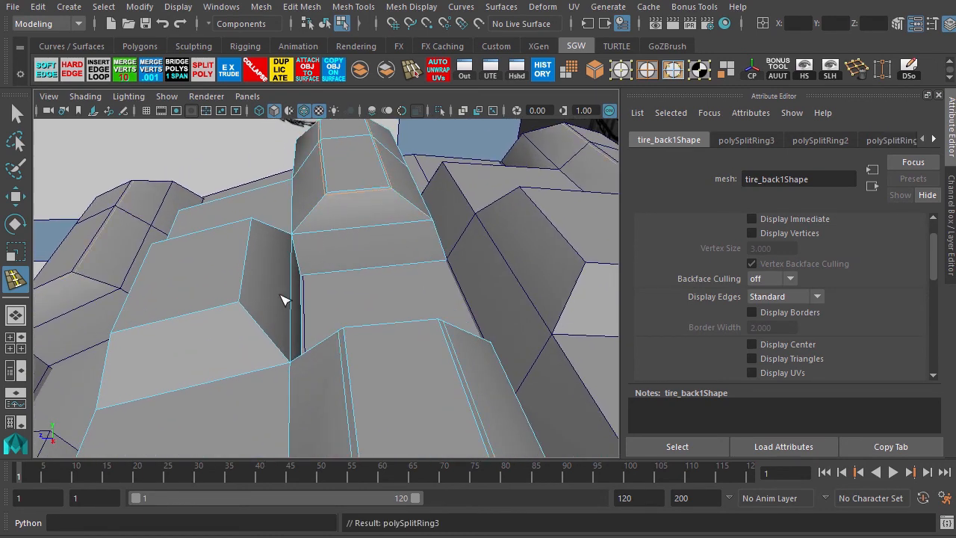
pyautogui.click(240, 310)
pyautogui.keyDown('alt'); pyautogui.moveTo(206, 284); pyautogui.dragTo(298, 267); pyautogui.keyUp('alt')
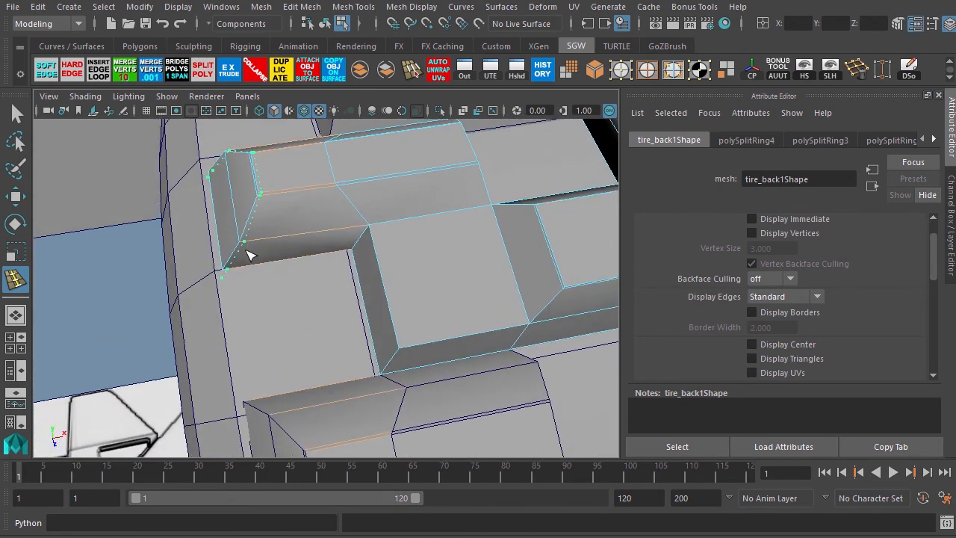
# Insert more supporting edge loops along the sides of the neighbouring tread blocks with Insert Edge Loop.
pyautogui.click(248, 258)
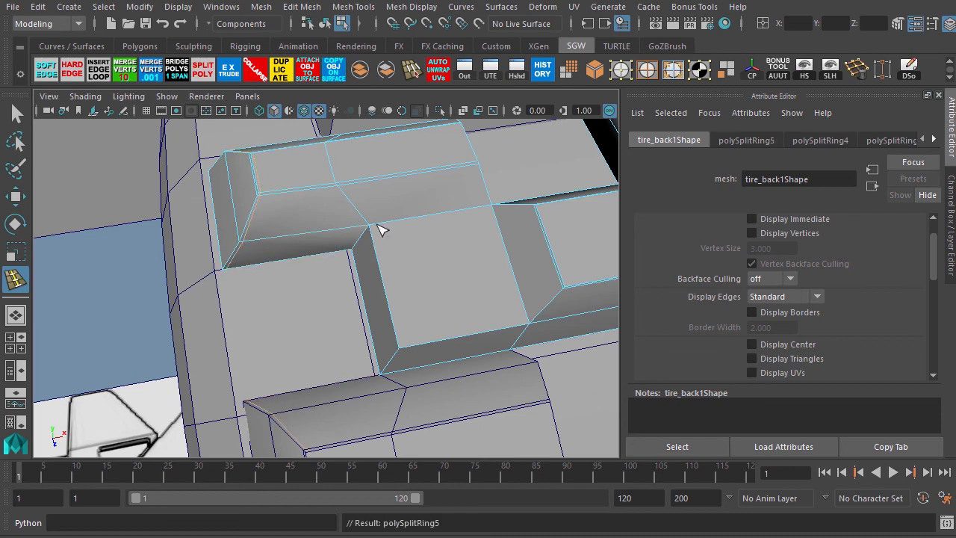
pyautogui.click(377, 236)
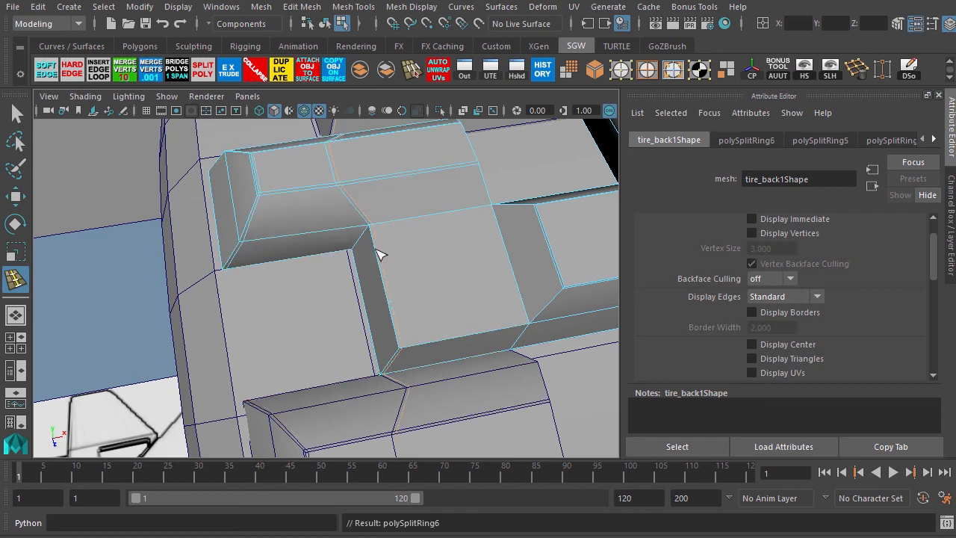
pyautogui.keyDown('alt'); pyautogui.moveTo(438, 303); pyautogui.dragTo(388, 315); pyautogui.keyUp('alt')
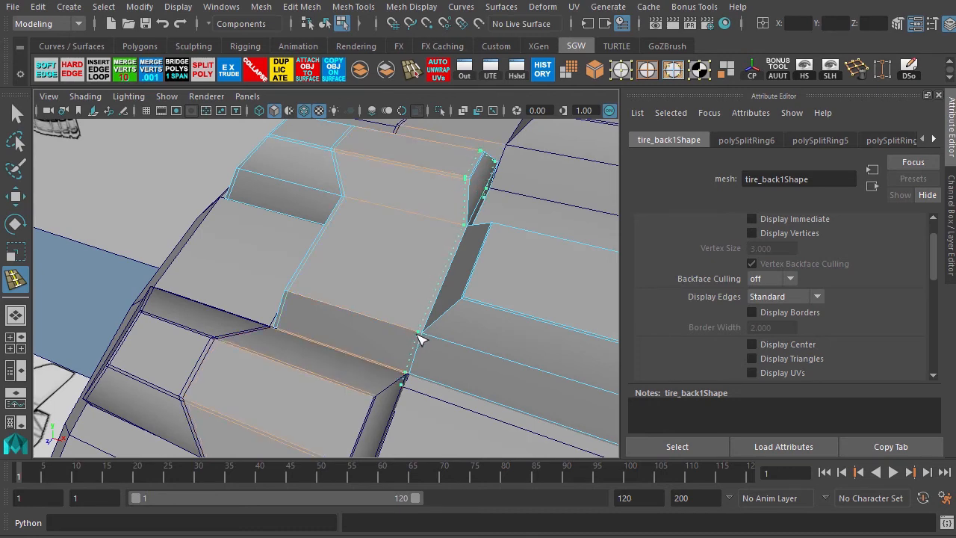
pyautogui.click(418, 339)
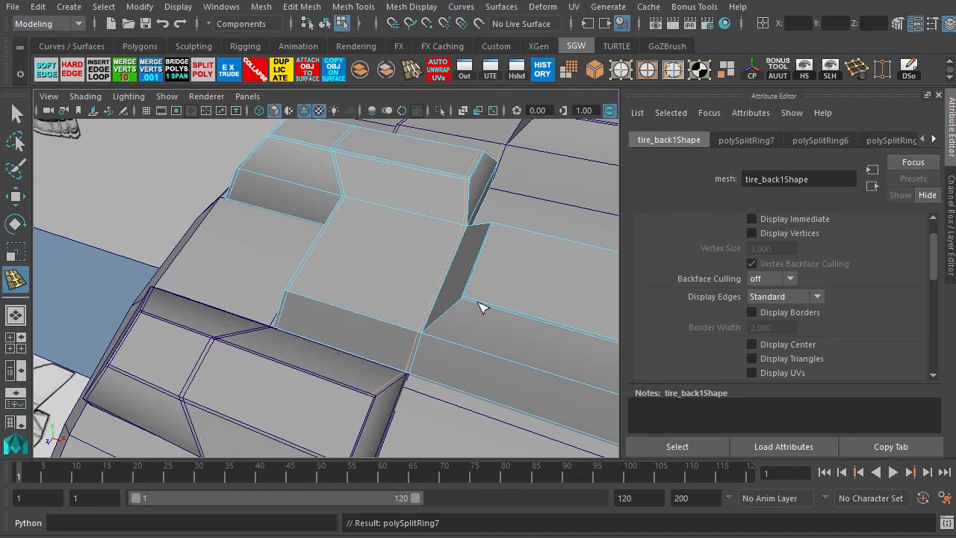
pyautogui.click(464, 312)
pyautogui.keyDown('alt'); pyautogui.moveTo(520, 326); pyautogui.dragTo(416, 317); pyautogui.keyUp('alt')
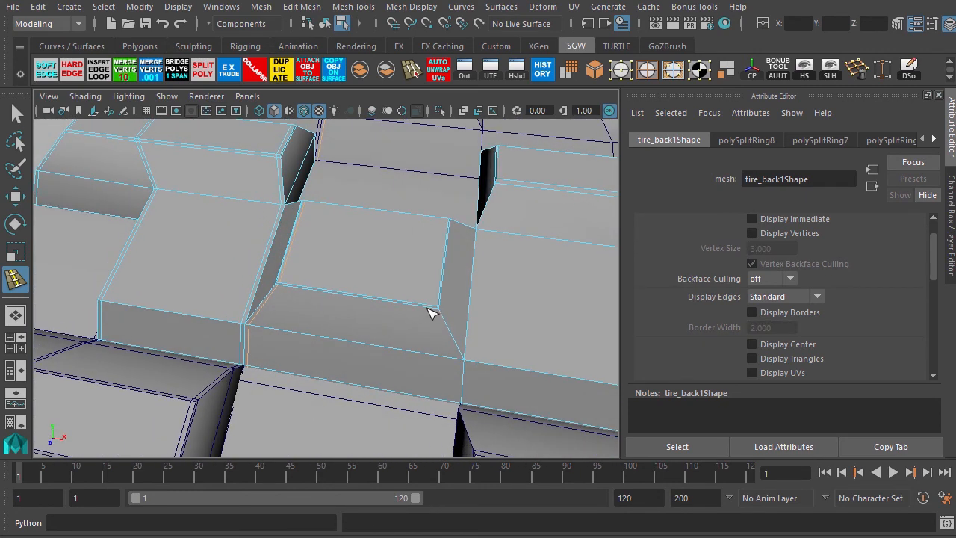
pyautogui.click(438, 315)
pyautogui.keyDown('alt'); pyautogui.moveTo(461, 348); pyautogui.dragTo(335, 346); pyautogui.keyUp('alt')
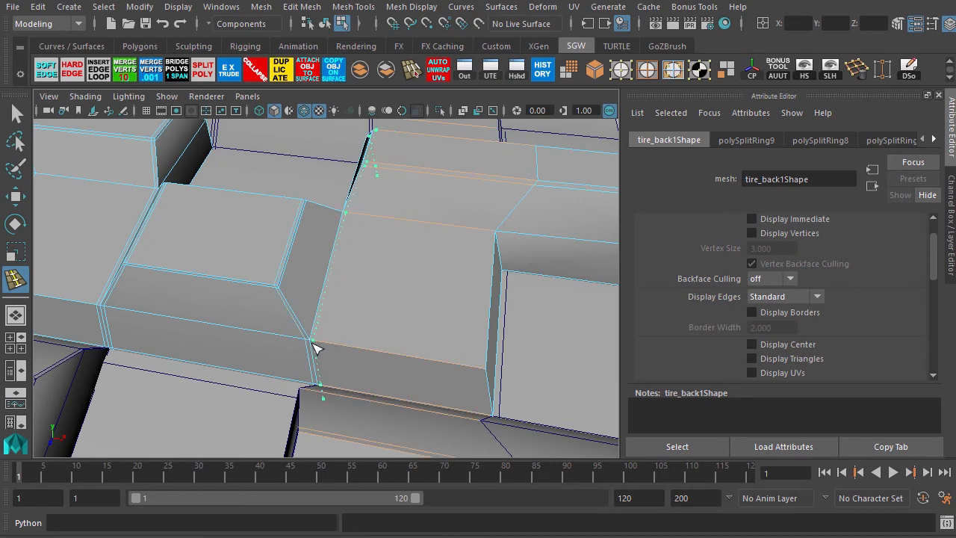
pyautogui.click(314, 348)
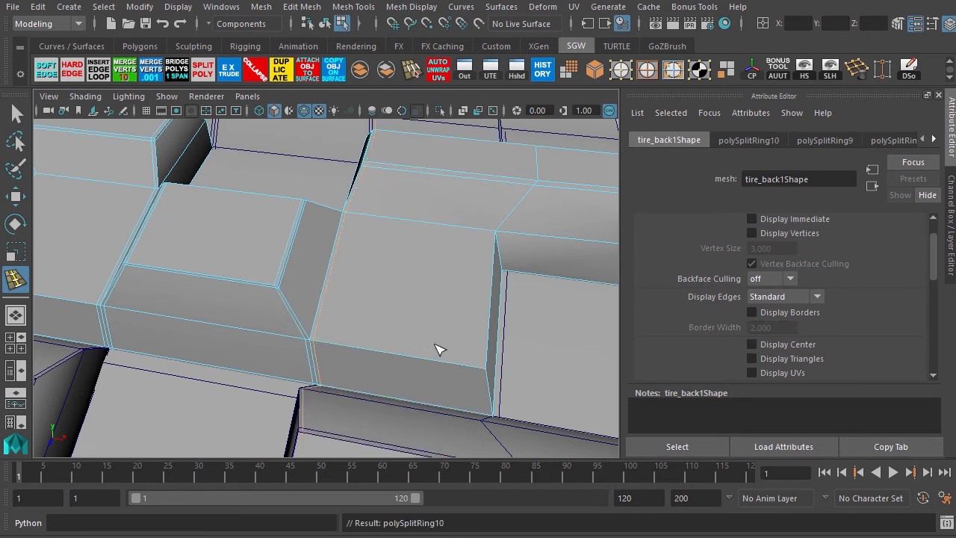
pyautogui.click(485, 375)
# Insert edge loops across the side faces of the outer tread blocks near the tire's rim edge.
pyautogui.keyDown('alt'); pyautogui.moveTo(523, 306); pyautogui.dragTo(384, 324); pyautogui.keyUp('alt')
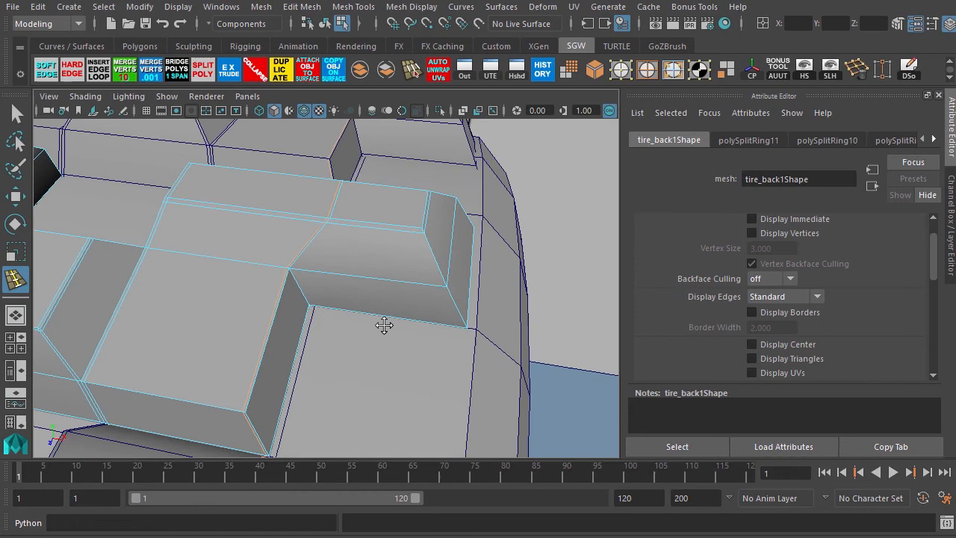
pyautogui.click(442, 291)
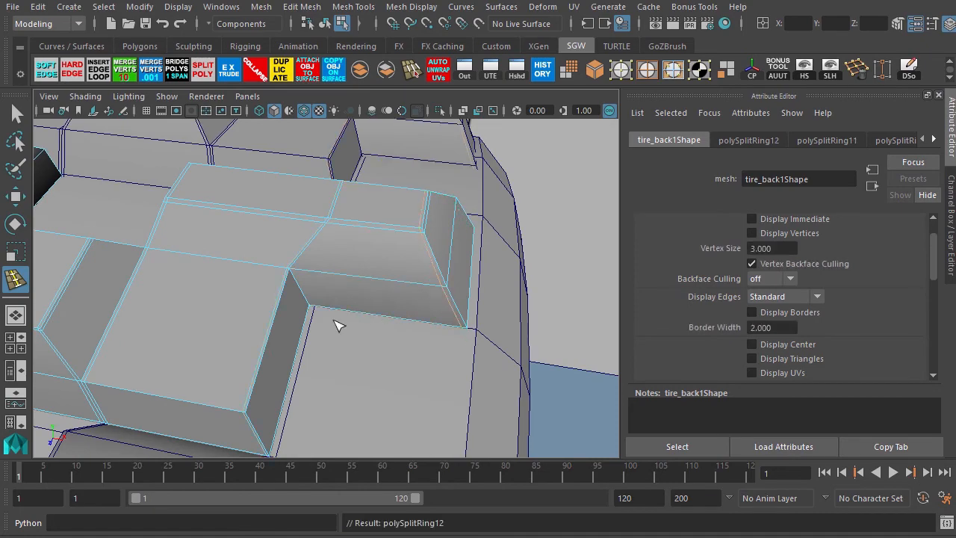
pyautogui.keyDown('alt'); pyautogui.moveTo(335, 327); pyautogui.dragTo(259, 341); pyautogui.keyUp('alt')
pyautogui.keyDown('alt'); pyautogui.moveTo(258, 341); pyautogui.dragTo(460, 260, button='middle'); pyautogui.keyUp('alt')
pyautogui.keyDown('alt'); pyautogui.moveTo(460, 260); pyautogui.dragTo(359, 271); pyautogui.keyUp('alt')
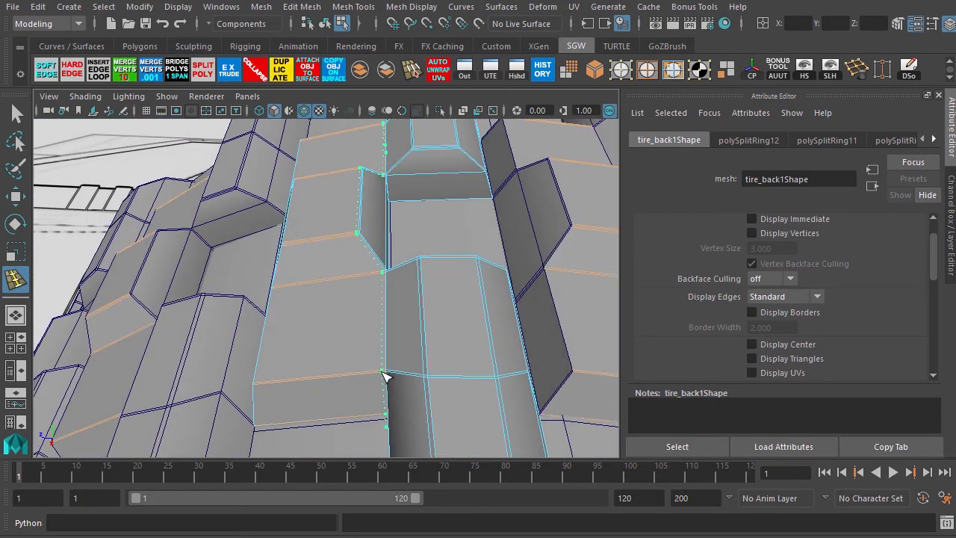
pyautogui.click(382, 376)
pyautogui.keyDown('alt'); pyautogui.moveTo(412, 333); pyautogui.dragTo(329, 279); pyautogui.keyUp('alt')
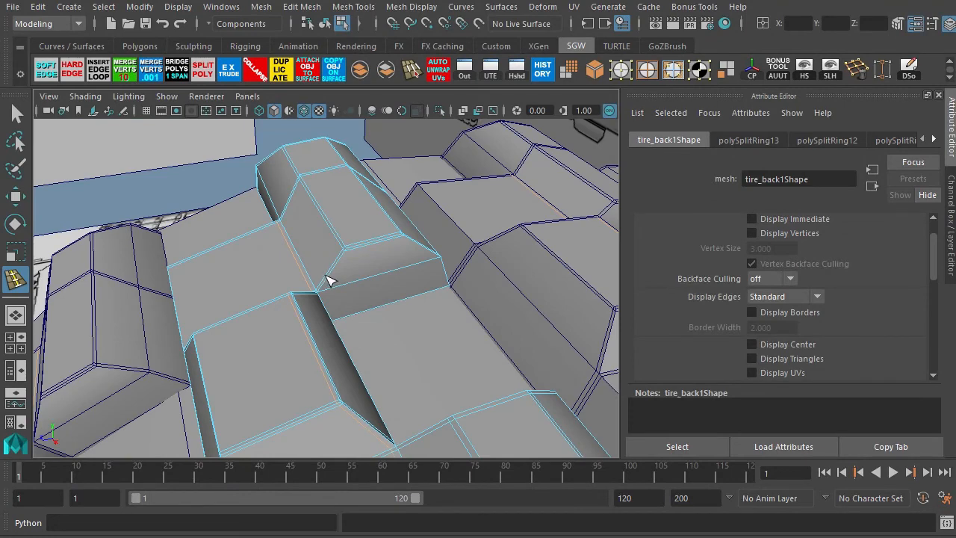
# Select the tire and toggle smooth preview to check how the tread blocks hold their shape.
pyautogui.press('F8')
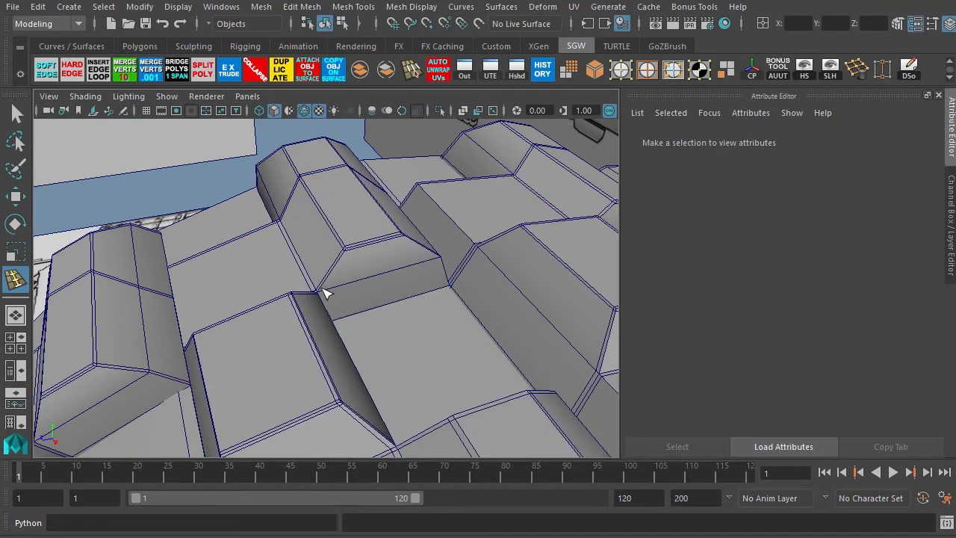
pyautogui.press('w')
pyautogui.click(296, 312)
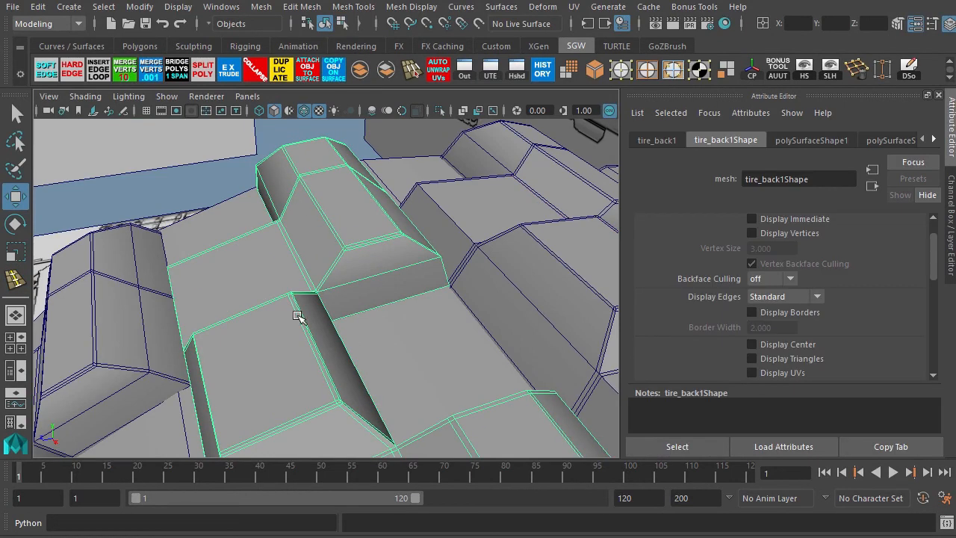
pyautogui.keyDown('alt'); pyautogui.moveTo(297, 312); pyautogui.dragTo(245, 267); pyautogui.keyUp('alt')
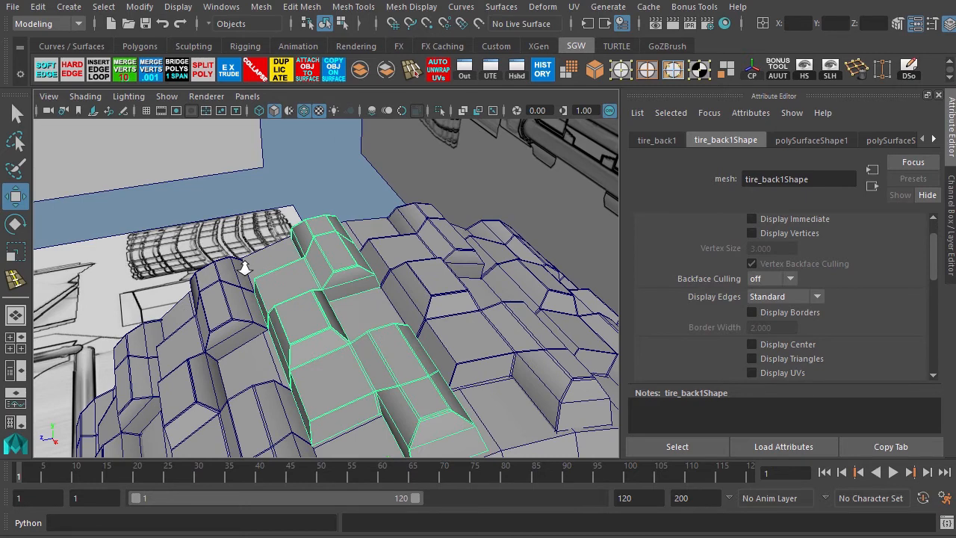
pyautogui.press('3')
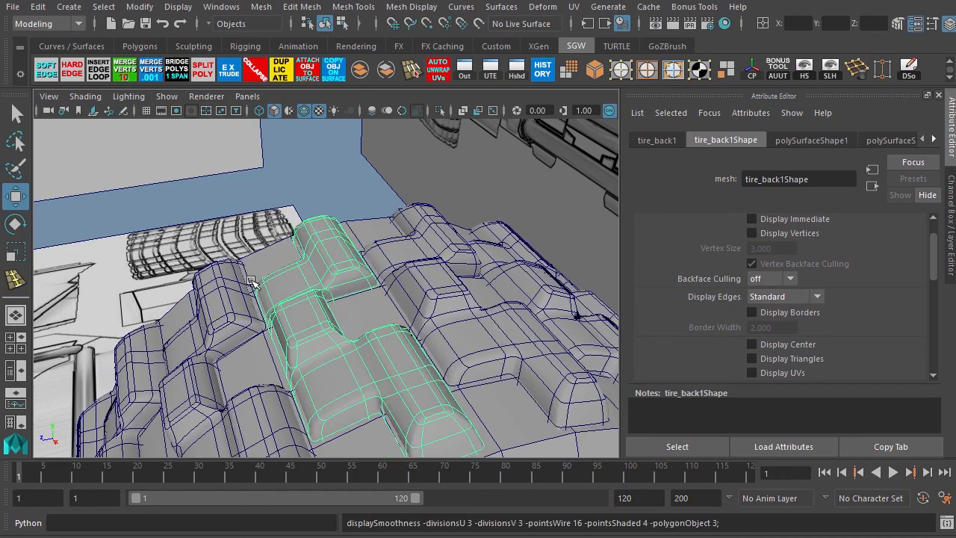
pyautogui.click(358, 192)
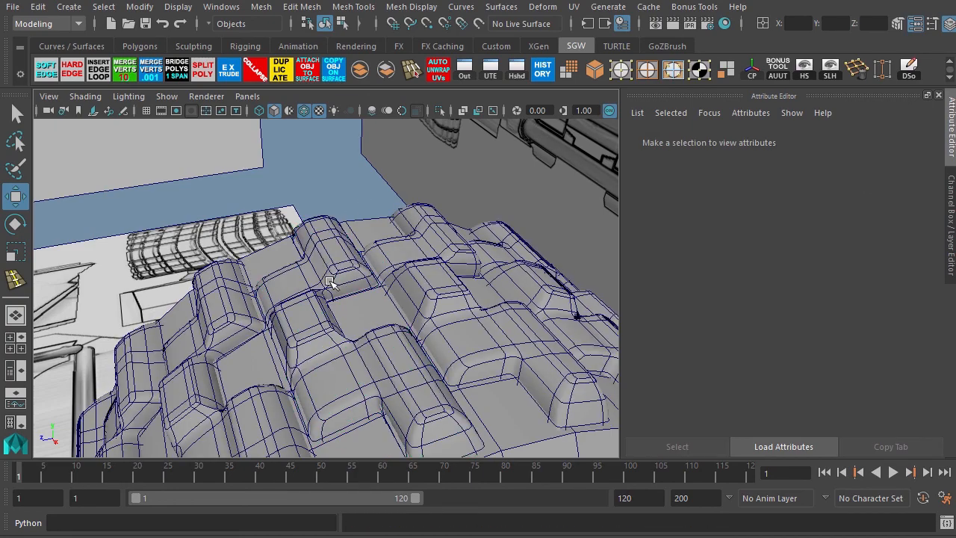
pyautogui.keyDown('alt'); pyautogui.moveTo(330, 274); pyautogui.dragTo(224, 195); pyautogui.keyUp('alt')
# Turn off Wireframe on Shaded display and reselect the tire with smooth preview off.
pyautogui.click(85, 96)
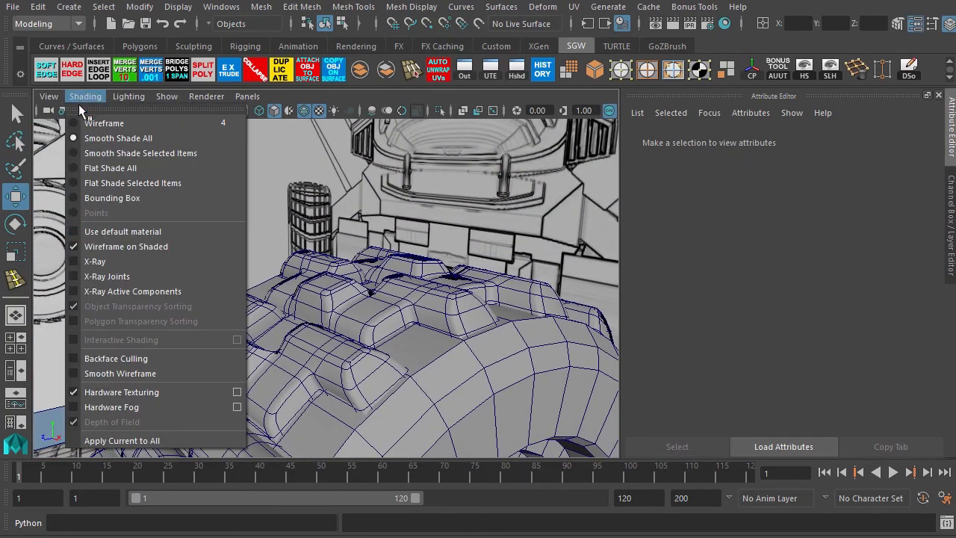
pyautogui.click(82, 247)
pyautogui.keyDown('alt'); pyautogui.moveTo(396, 332); pyautogui.dragTo(261, 251); pyautogui.keyUp('alt')
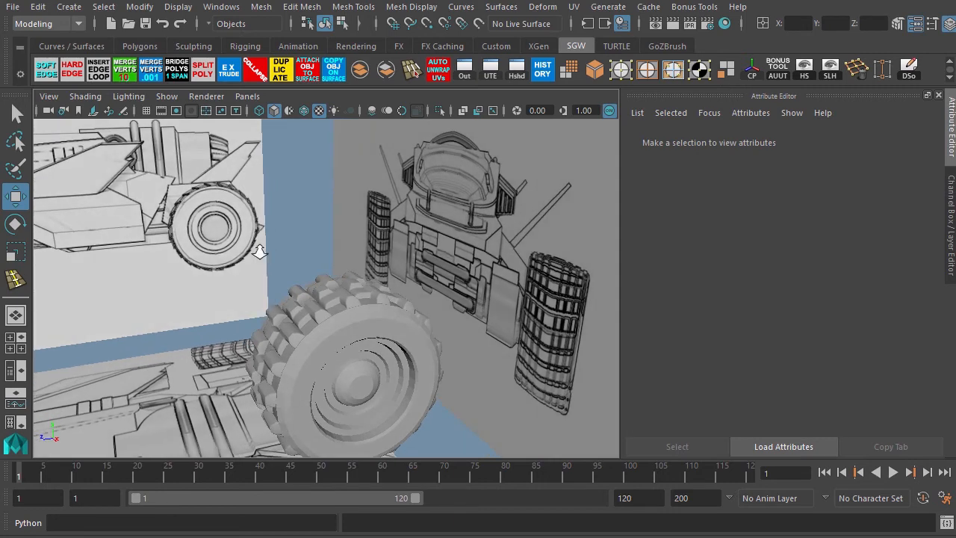
pyautogui.keyDown('alt'); pyautogui.moveTo(260, 251); pyautogui.dragTo(440, 357, button='right'); pyautogui.keyUp('alt')
pyautogui.click(370, 306)
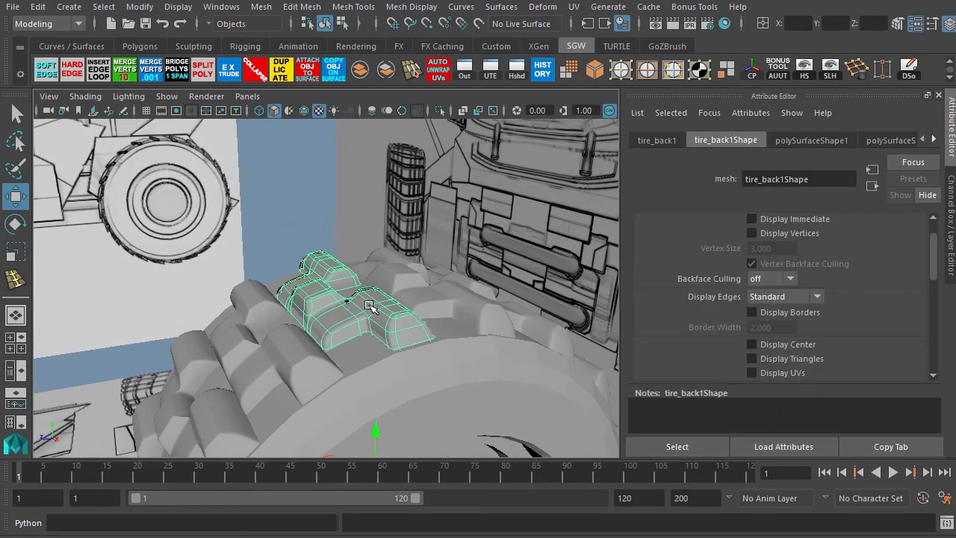
pyautogui.press('1')
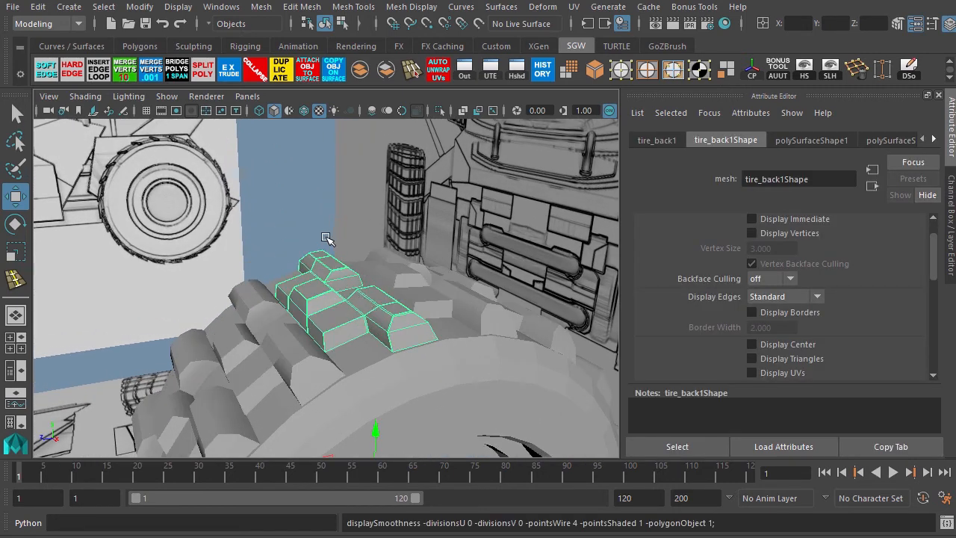
# In side view, select the tread blocks' top vertices and move them to adjust the blocks' profiles.
pyautogui.keyDown('alt'); pyautogui.moveTo(348, 330); pyautogui.dragTo(234, 266); pyautogui.keyUp('alt')
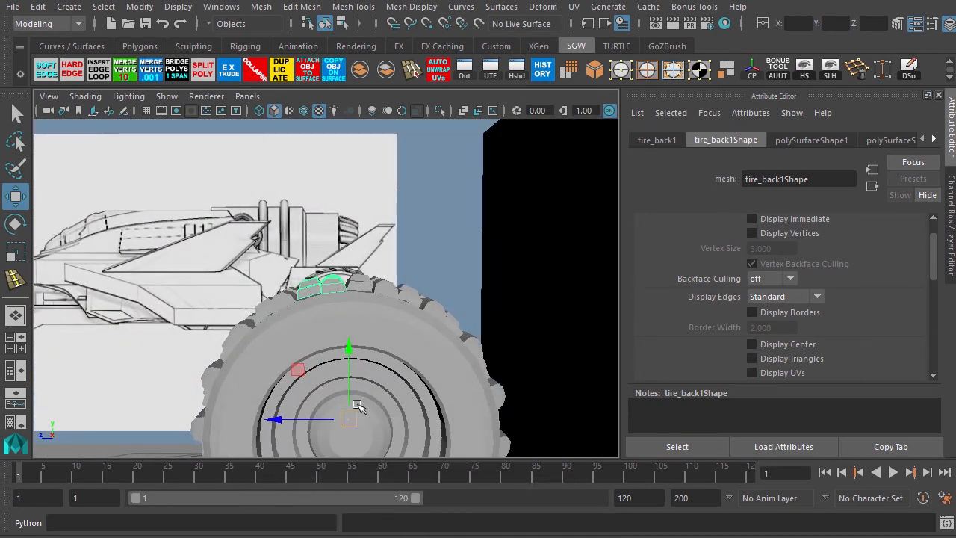
pyautogui.press('space')
pyautogui.press('space')
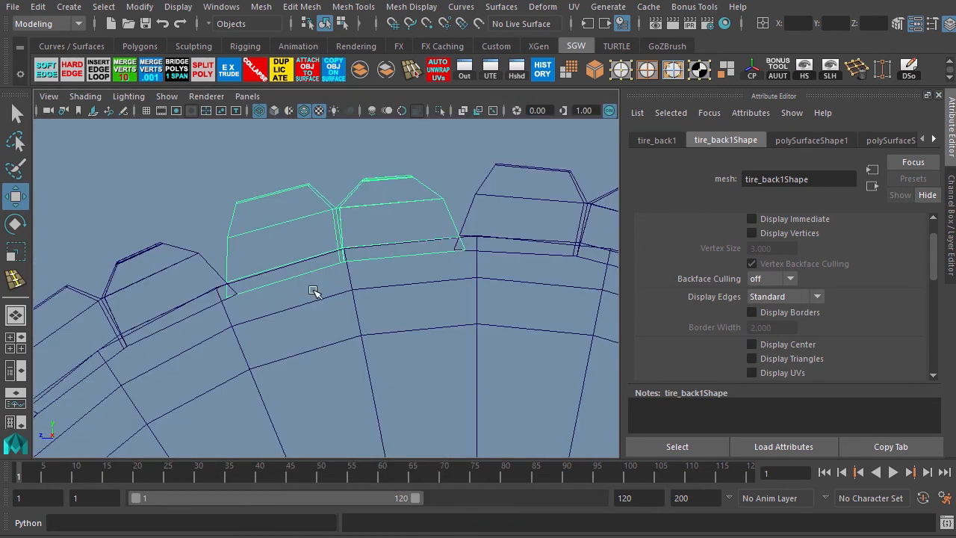
pyautogui.press('F8')
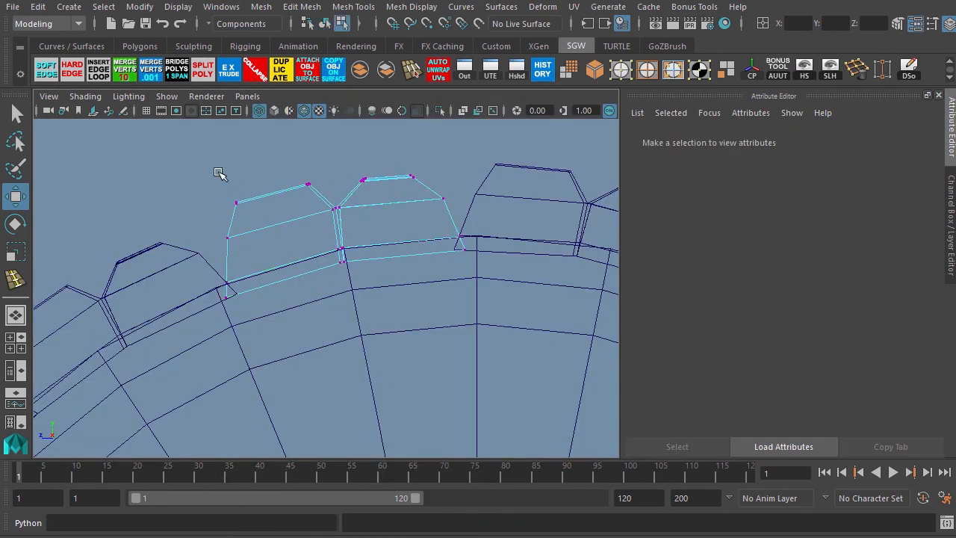
pyautogui.moveTo(255, 250); pyautogui.dragTo(252, 244)
pyautogui.keyDown('shift'); pyautogui.moveTo(286, 155); pyautogui.dragTo(458, 220); pyautogui.keyUp('shift')
pyautogui.moveTo(335, 208); pyautogui.dragTo(338, 223)
pyautogui.moveTo(205, 196); pyautogui.dragTo(244, 226)
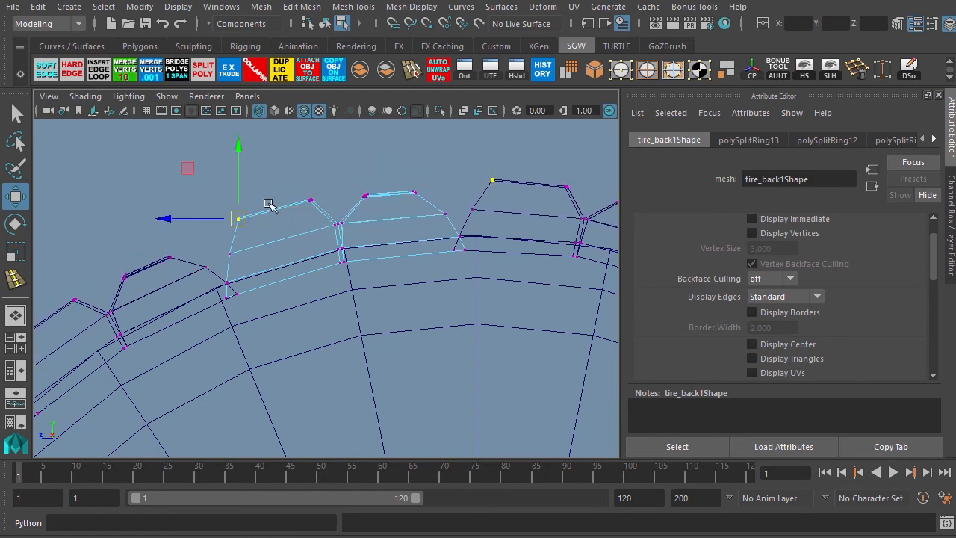
pyautogui.keyDown('shift'); pyautogui.moveTo(282, 178); pyautogui.dragTo(278, 218); pyautogui.keyUp('shift')
pyautogui.moveTo(415, 202); pyautogui.dragTo(393, 199)
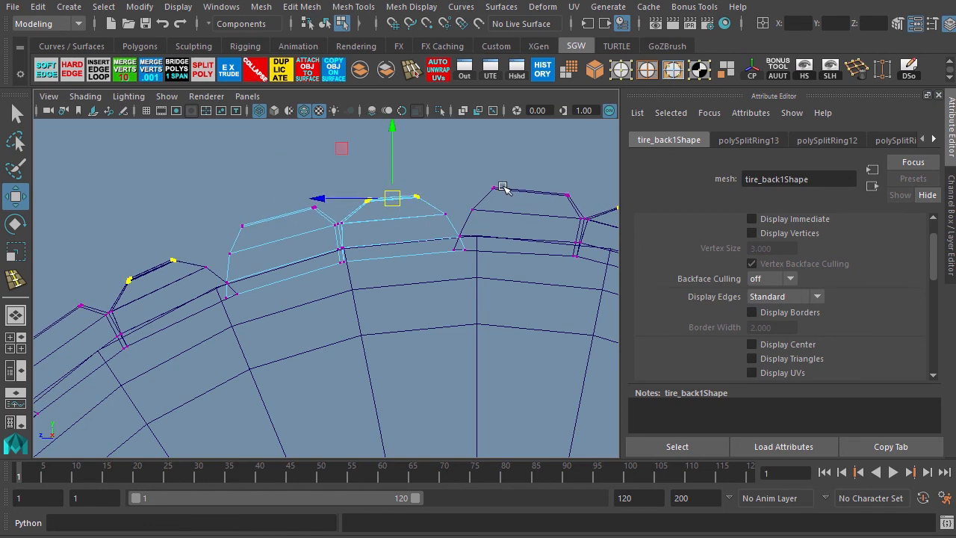
# Orbit around the tire to inspect the adjusted tread blocks.
pyautogui.press('space')
pyautogui.press('space')
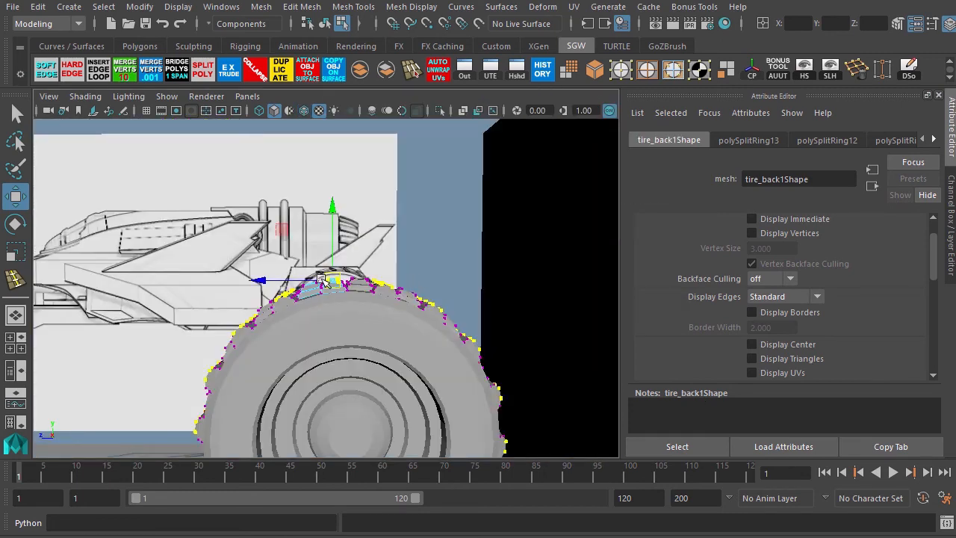
pyautogui.press('F8')
pyautogui.keyDown('alt'); pyautogui.moveTo(323, 280); pyautogui.dragTo(378, 316); pyautogui.keyUp('alt')
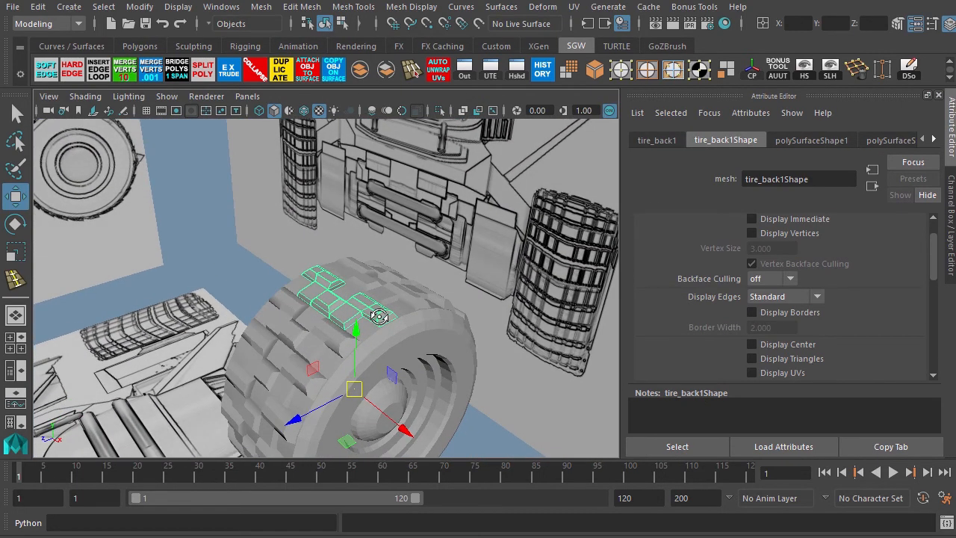
pyautogui.click(227, 244)
pyautogui.keyDown('alt'); pyautogui.moveTo(226, 243); pyautogui.dragTo(357, 337); pyautogui.keyUp('alt')
pyautogui.click(353, 327)
pyautogui.press('1')
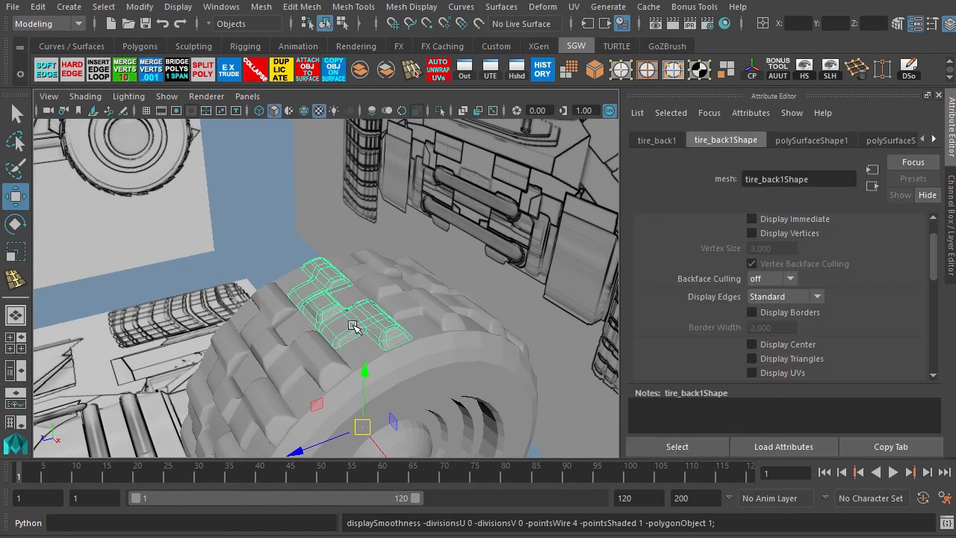
pyautogui.click(278, 230)
pyautogui.keyDown('alt'); pyautogui.moveTo(338, 314); pyautogui.dragTo(239, 234, button='right'); pyautogui.keyUp('alt')
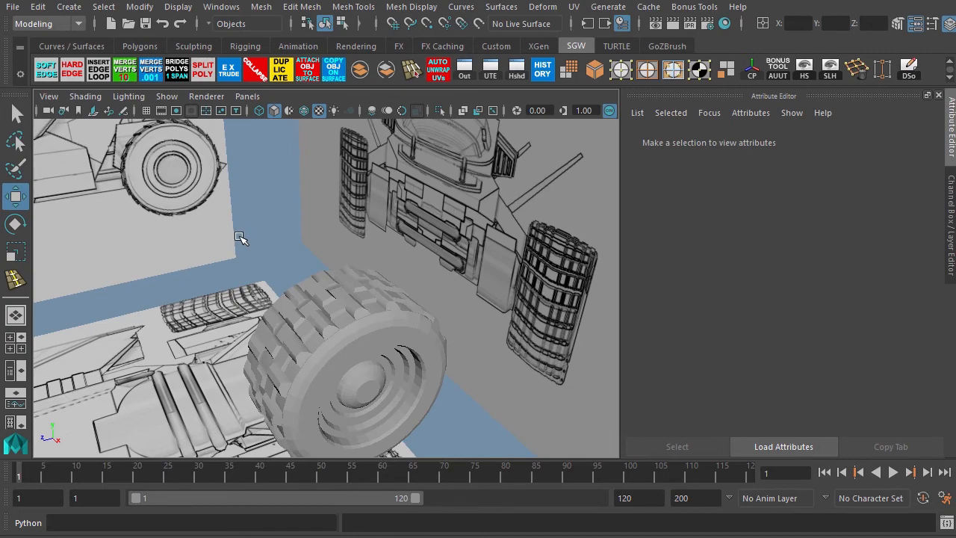
# Save the scene file vehicle_02.ma.
pyautogui.hotkey('ctrl', 's')
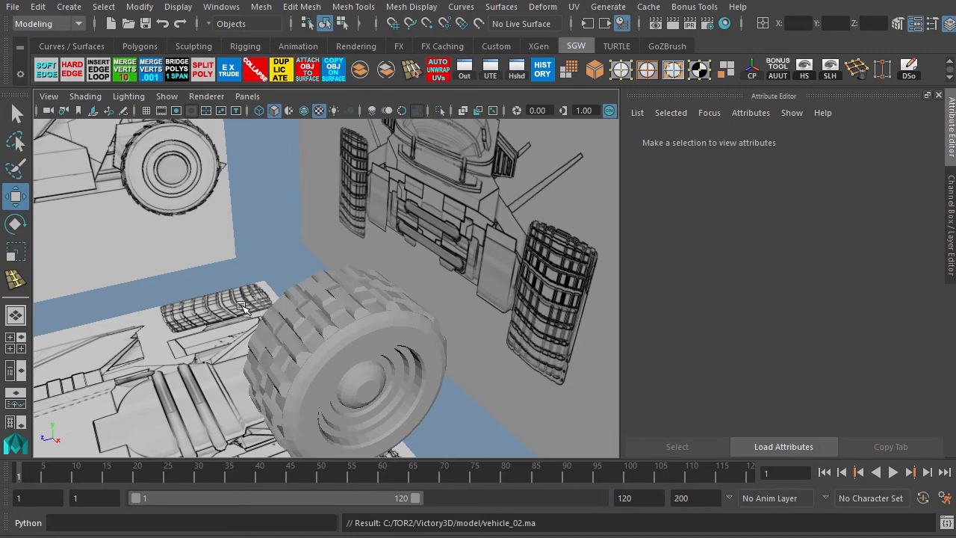
pyautogui.keyDown('alt'); pyautogui.moveTo(188, 301); pyautogui.dragTo(336, 271); pyautogui.keyUp('alt')
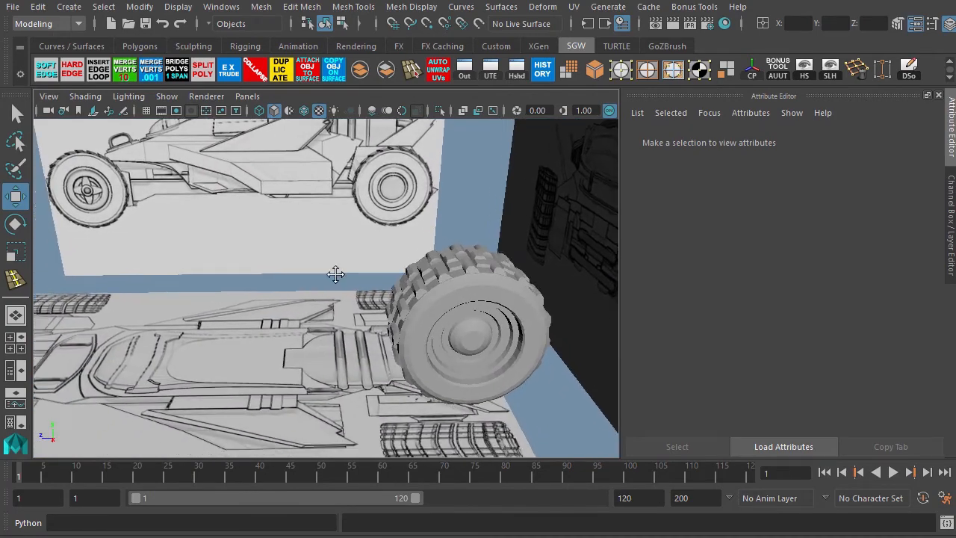
pyautogui.keyDown('alt'); pyautogui.moveTo(335, 271); pyautogui.dragTo(299, 236, button='right'); pyautogui.keyUp('alt')
pyautogui.keyDown('alt'); pyautogui.moveTo(298, 236); pyautogui.dragTo(331, 280); pyautogui.keyUp('alt')
pyautogui.keyDown('alt'); pyautogui.moveTo(271, 268); pyautogui.dragTo(307, 257, button='middle'); pyautogui.keyUp('alt')
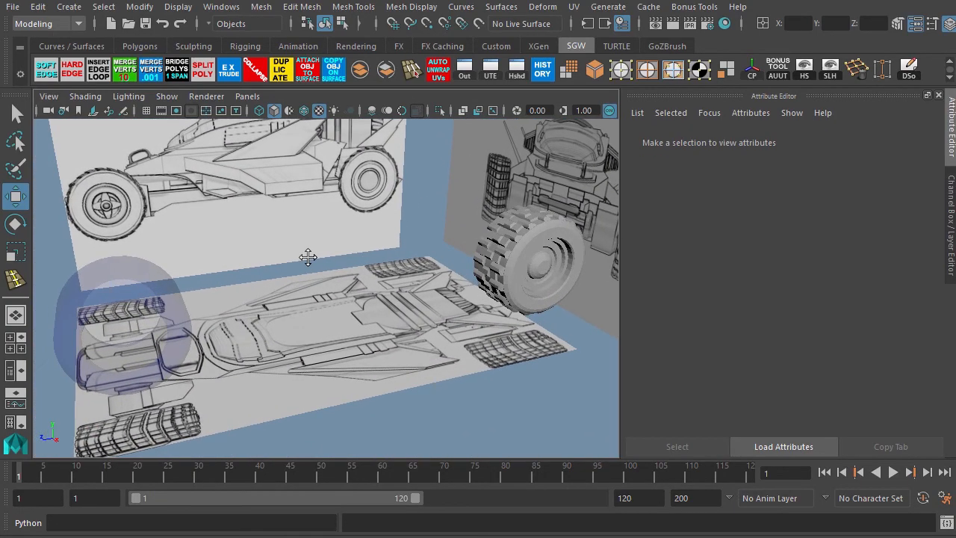
pyautogui.hotkey('ctrl', 's')
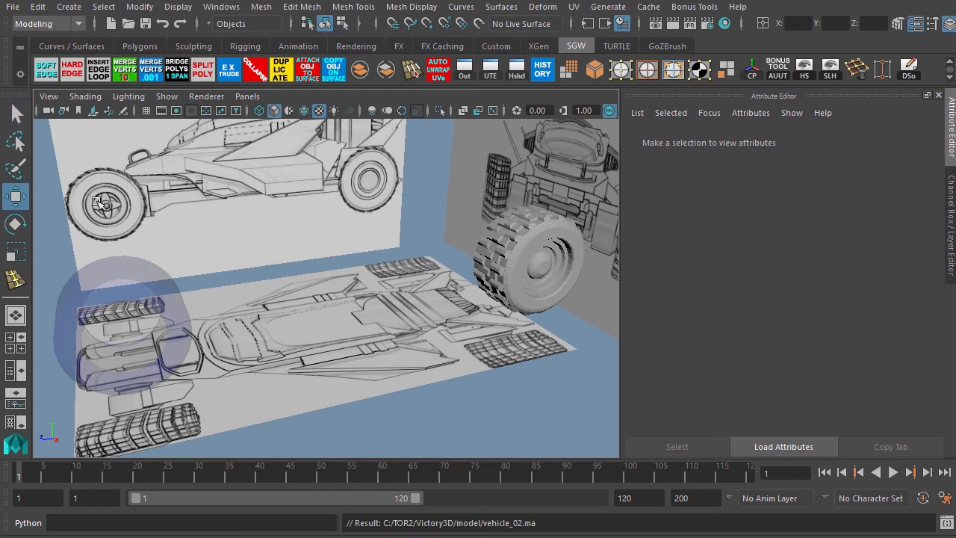
# Select the front wheel cylinder, orbit around it, and compare it with the vehicle reference renders.
pyautogui.click(84, 282)
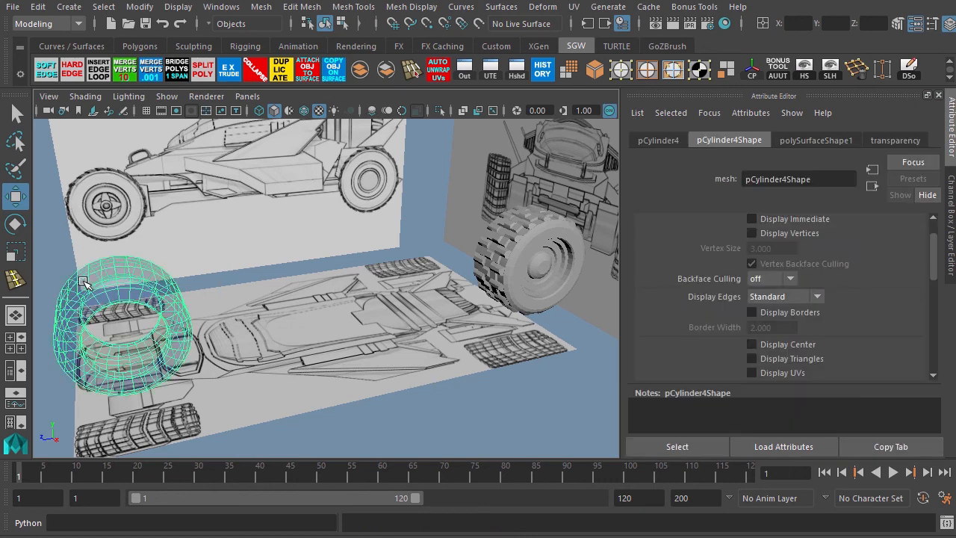
pyautogui.keyDown('alt'); pyautogui.moveTo(85, 279); pyautogui.dragTo(189, 275, button='middle'); pyautogui.keyUp('alt')
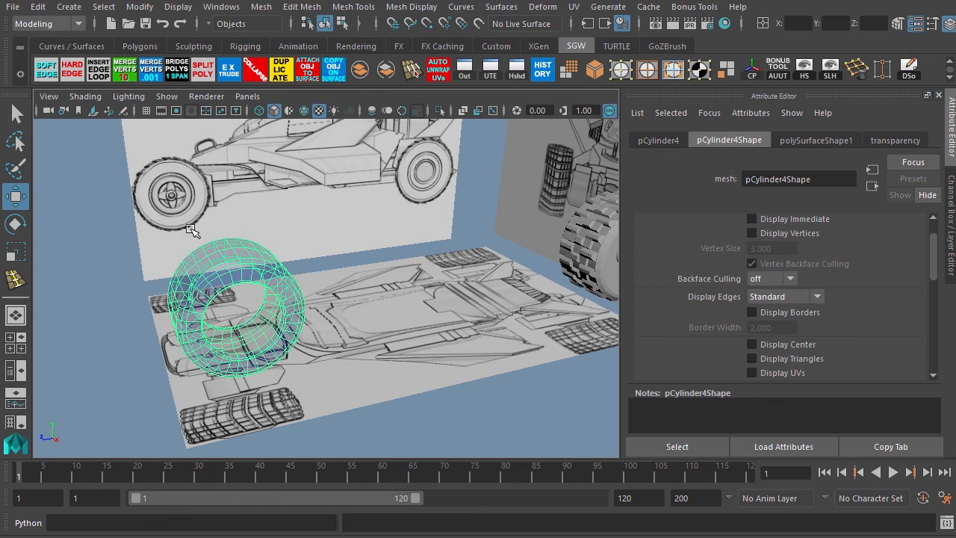
pyautogui.keyDown('alt'); pyautogui.moveTo(267, 221); pyautogui.dragTo(328, 224); pyautogui.keyUp('alt')
pyautogui.keyDown('alt'); pyautogui.moveTo(427, 214); pyautogui.dragTo(405, 215); pyautogui.keyUp('alt')
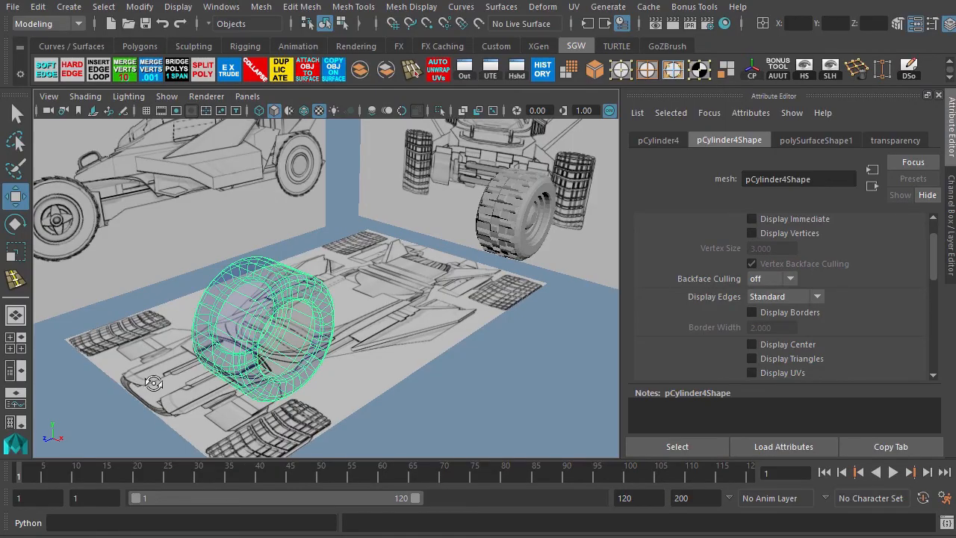
pyautogui.keyDown('alt'); pyautogui.moveTo(153, 383); pyautogui.dragTo(404, 331); pyautogui.keyUp('alt')
# Bevel an edge loop on the front tire's tread surface.
pyautogui.click(643, 73)
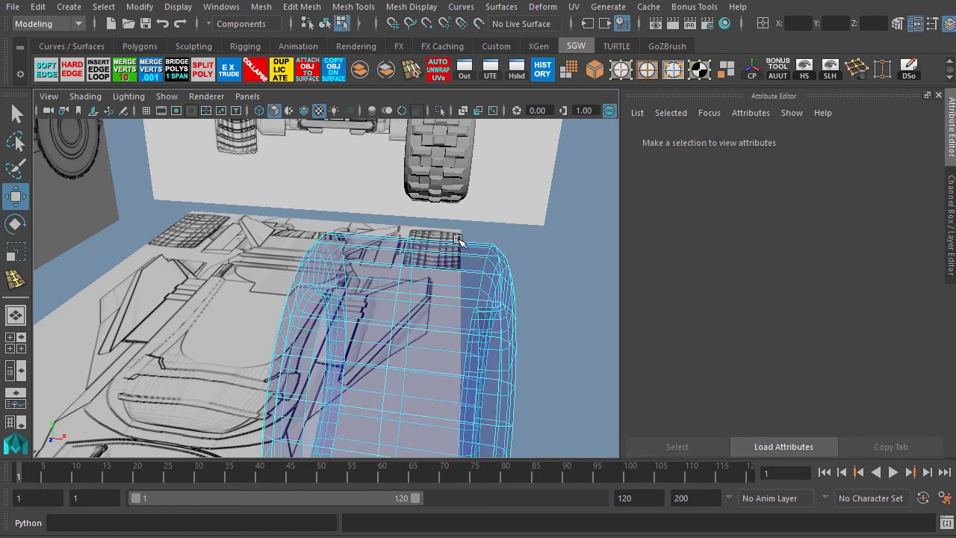
pyautogui.doubleClick(402, 275)
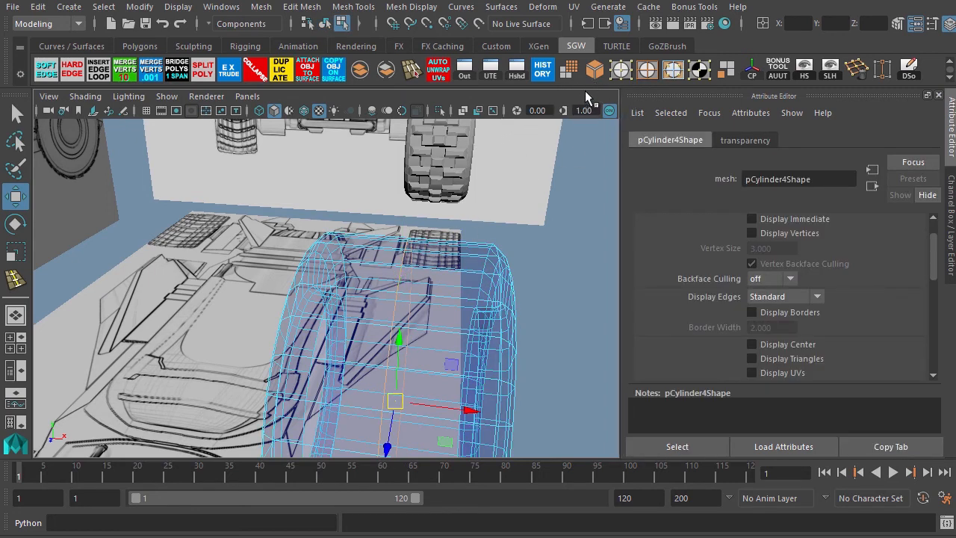
pyautogui.click(595, 73)
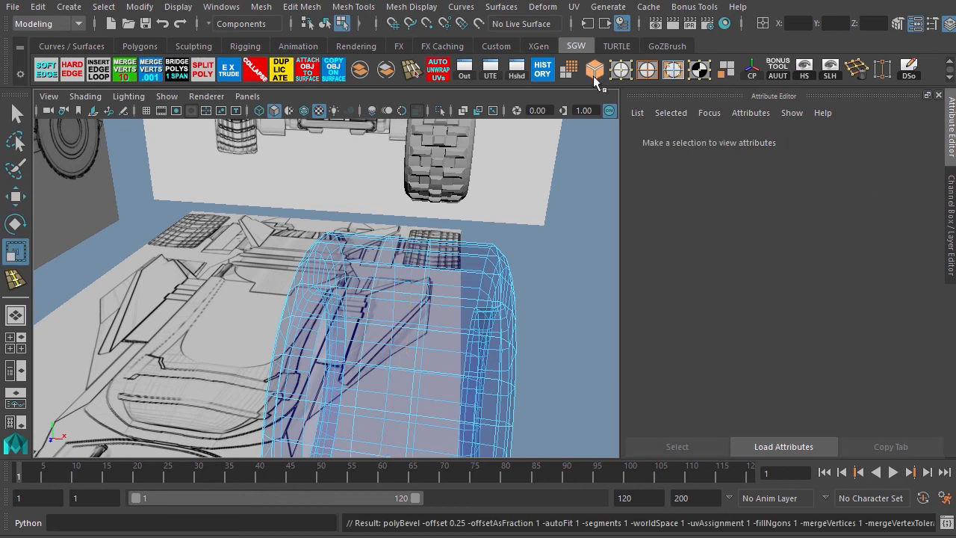
# Insert two new edge loops across the front tire by connecting two selected edge rings.
pyautogui.click(426, 278)
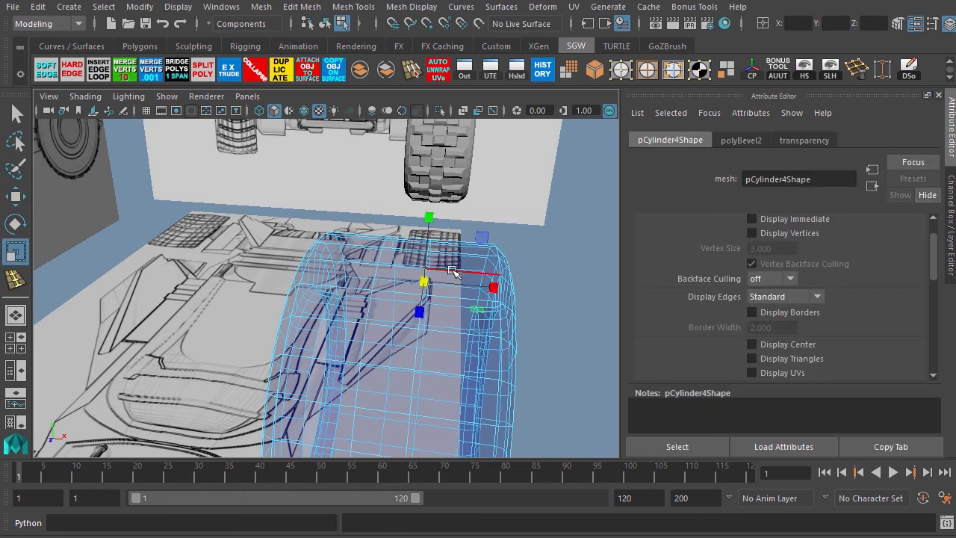
pyautogui.click(452, 271)
pyautogui.doubleClick(452, 271)
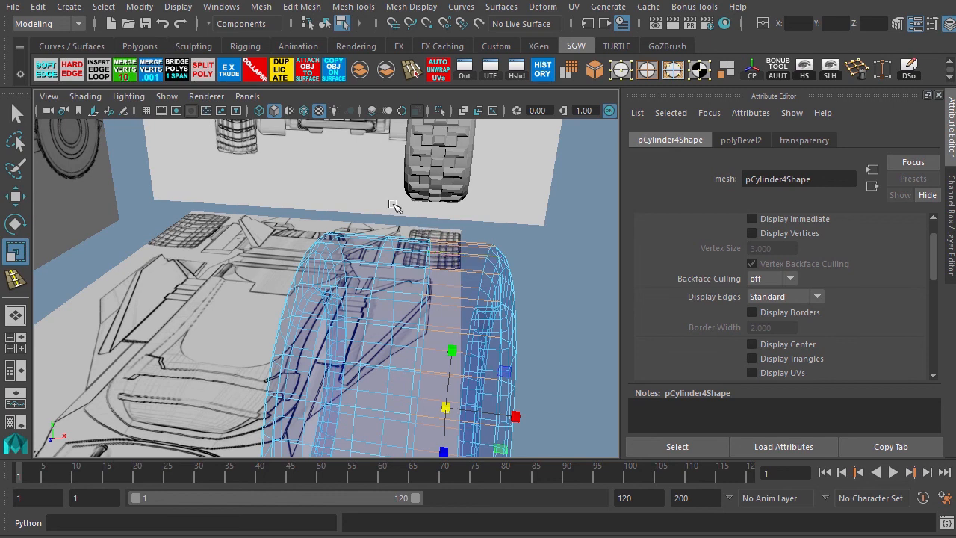
pyautogui.click(341, 9)
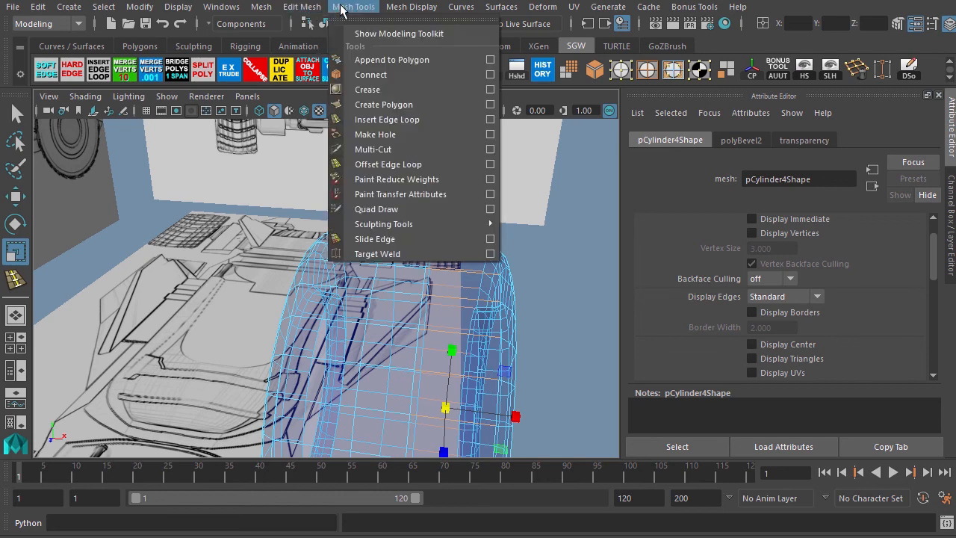
pyautogui.moveTo(303, 9)
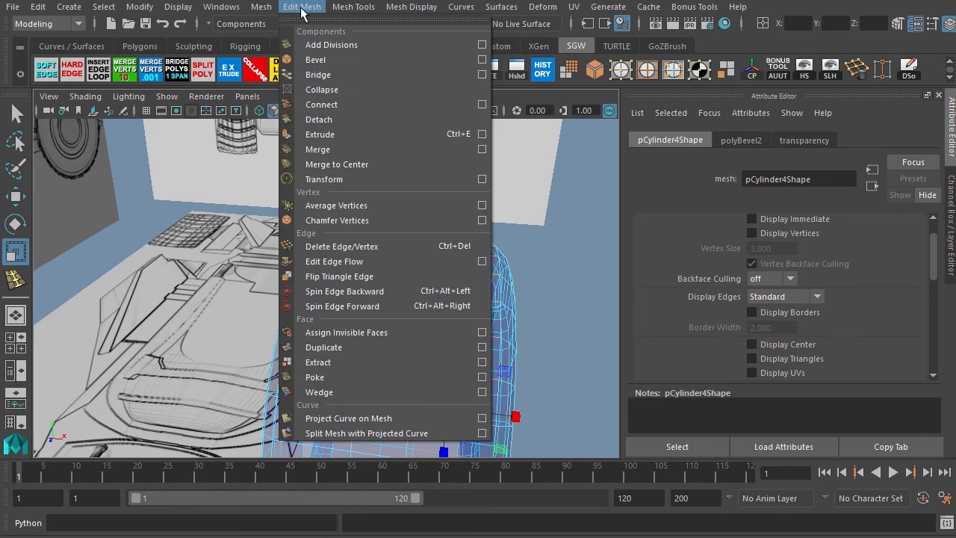
pyautogui.click(326, 105)
pyautogui.click(357, 249)
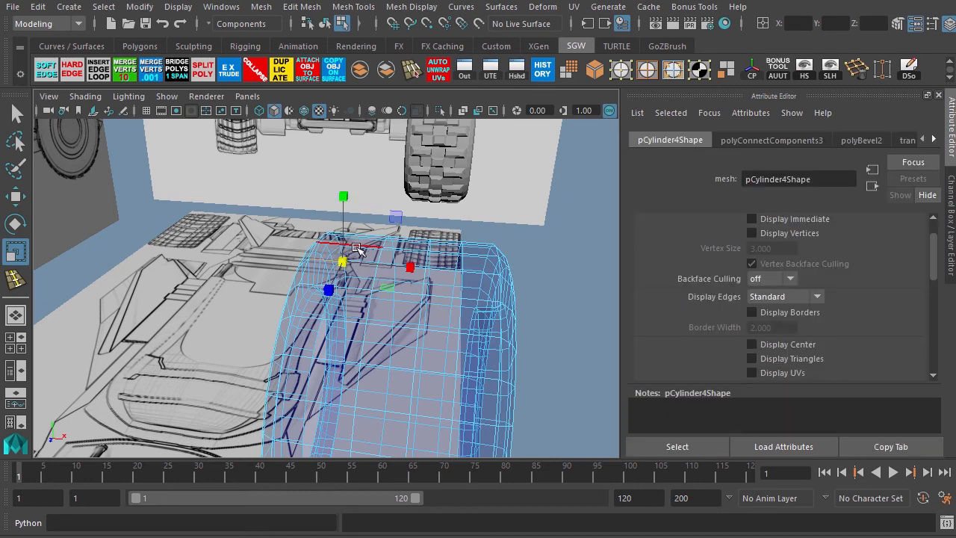
pyautogui.keyDown('shift'); pyautogui.doubleClick(356, 247); pyautogui.keyUp('shift')
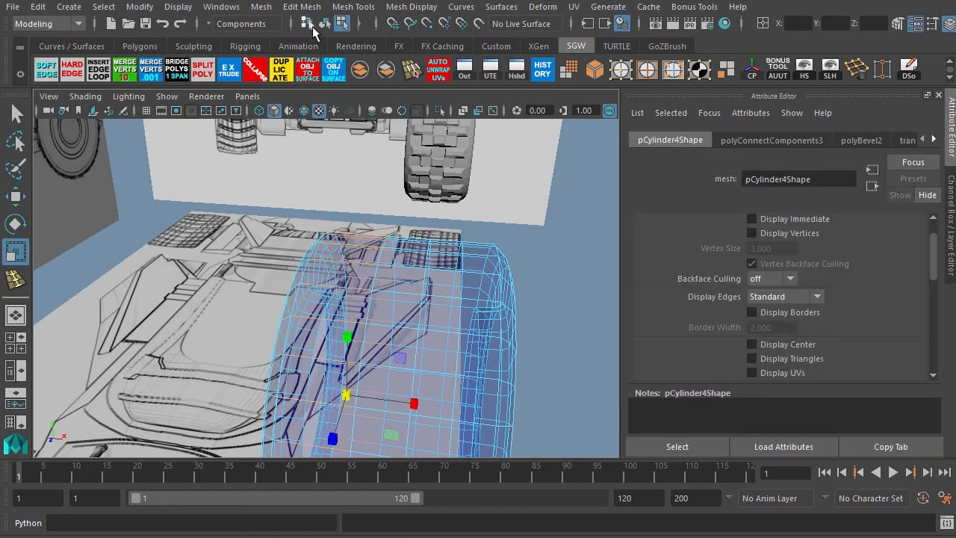
pyautogui.press('g')
# In top view, select all vertices of the front tire.
pyautogui.keyDown('alt'); pyautogui.moveTo(284, 206); pyautogui.dragTo(198, 252); pyautogui.keyUp('alt')
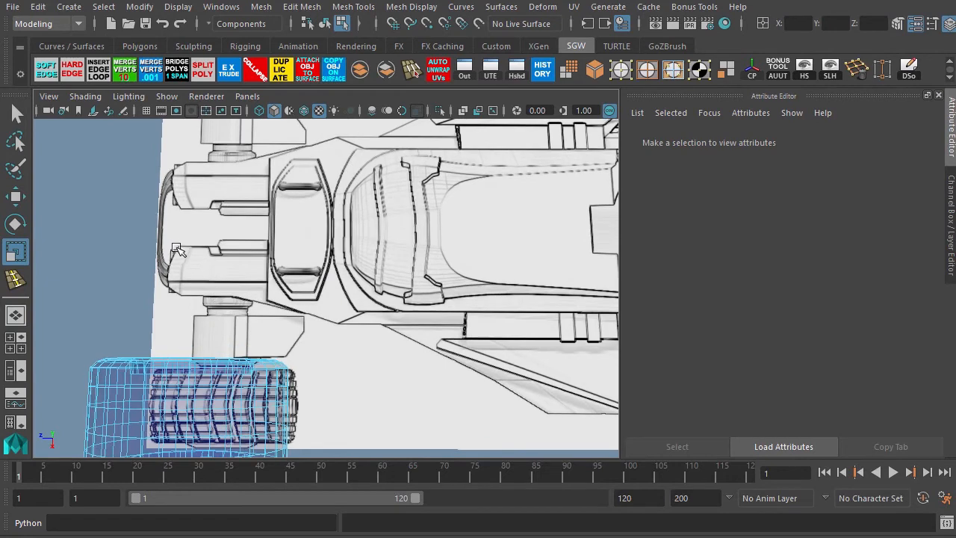
pyautogui.press('space')
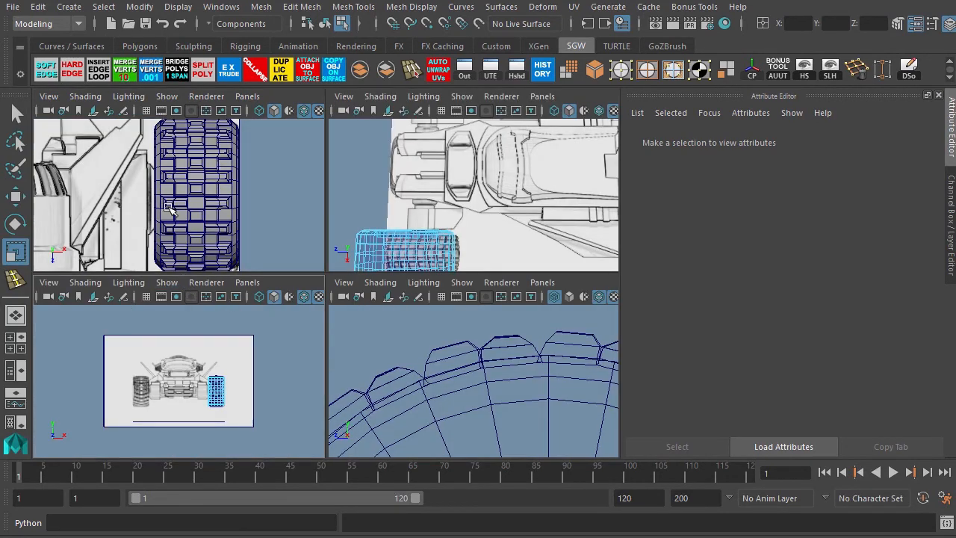
pyautogui.press('space')
pyautogui.keyDown('alt'); pyautogui.moveTo(252, 307); pyautogui.dragTo(166, 198, button='right'); pyautogui.keyUp('alt')
pyautogui.keyDown('alt'); pyautogui.moveTo(228, 384); pyautogui.dragTo(261, 185, button='middle'); pyautogui.keyUp('alt')
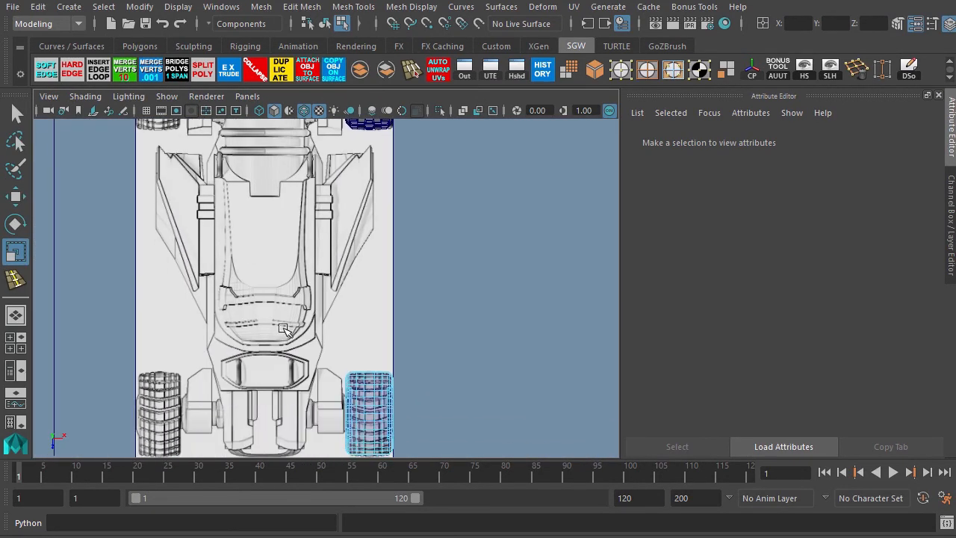
pyautogui.keyDown('alt'); pyautogui.moveTo(283, 334); pyautogui.dragTo(244, 209, button='middle'); pyautogui.keyUp('alt')
pyautogui.scroll(5, 427, 331)
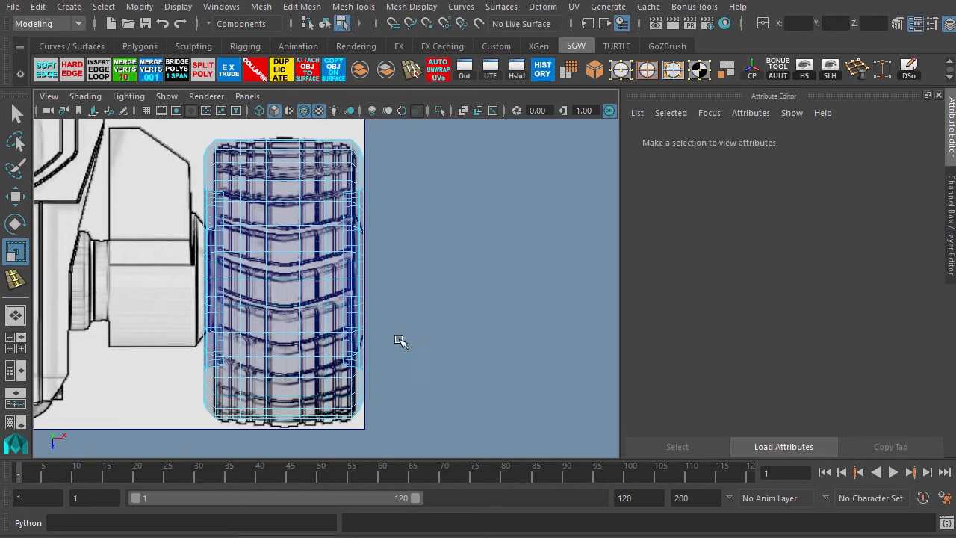
pyautogui.keyDown('alt'); pyautogui.moveTo(340, 304); pyautogui.dragTo(341, 303, button='middle'); pyautogui.keyUp('alt')
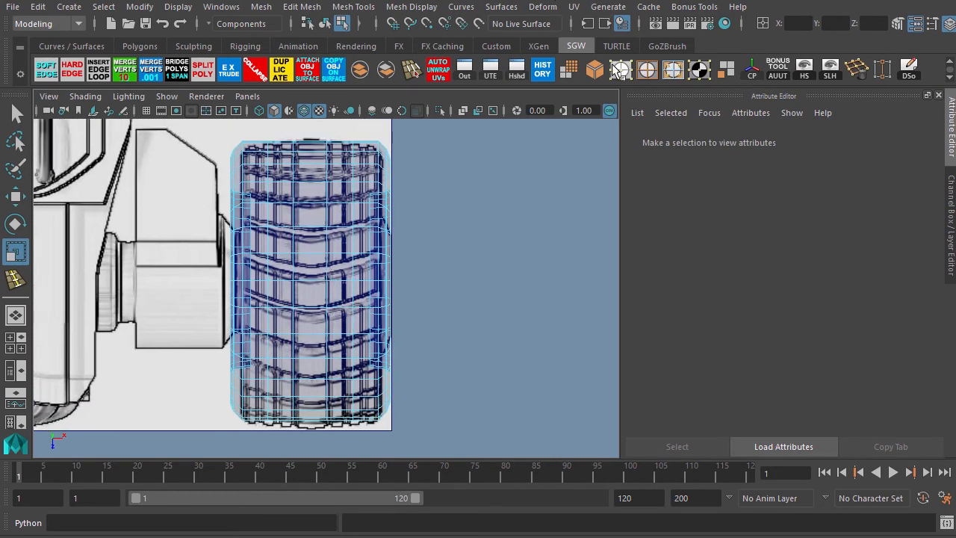
pyautogui.press('F9')
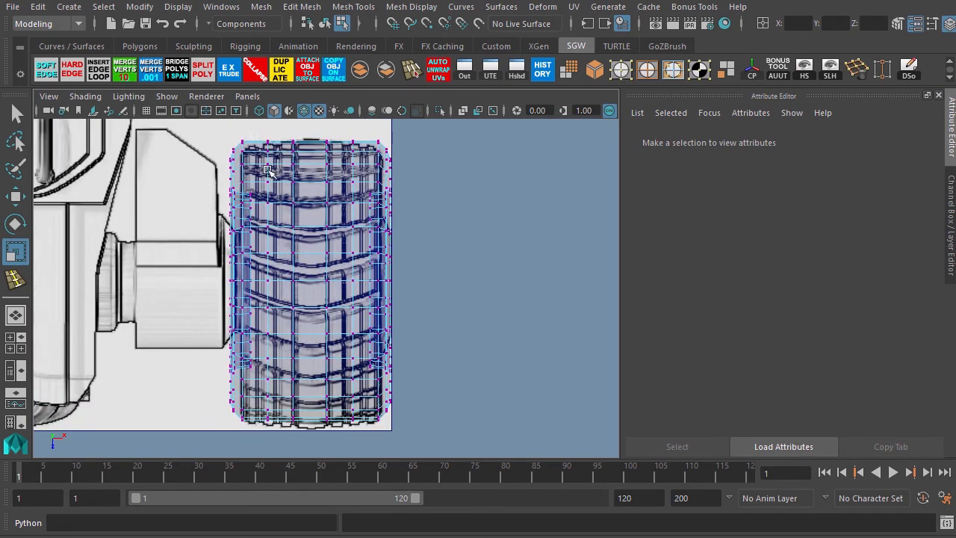
pyautogui.moveTo(266, 169); pyautogui.dragTo(358, 409)
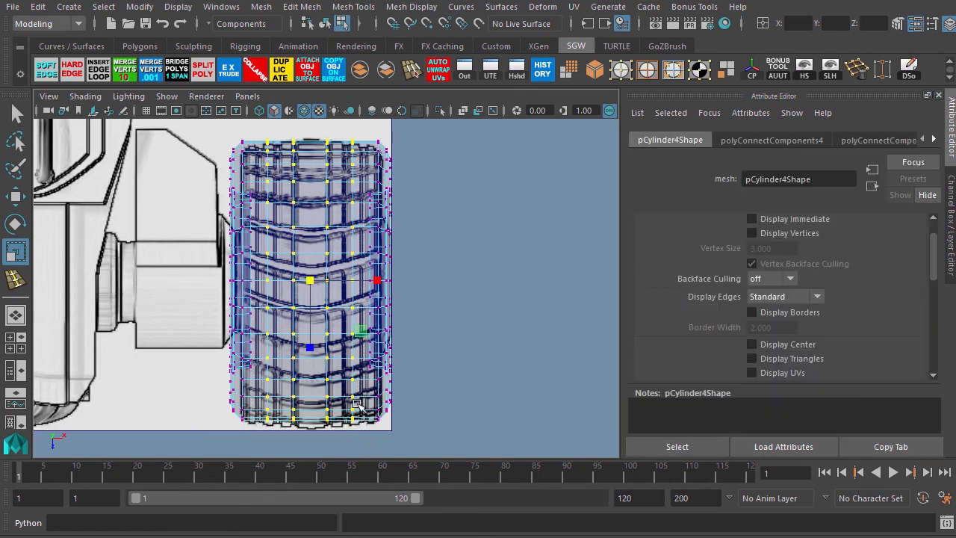
# Try rotating the selected tire vertices in the side and other views.
pyautogui.press('space')
pyautogui.press('space')
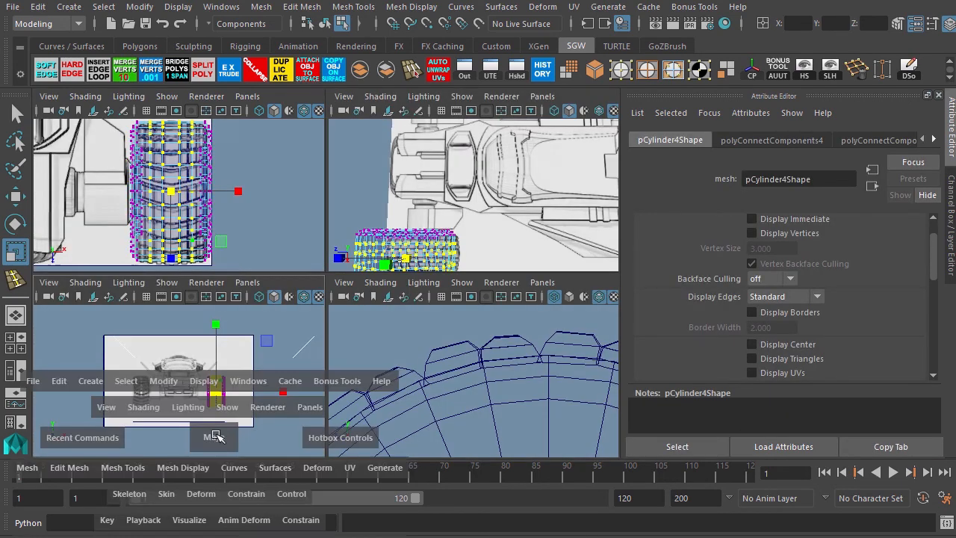
pyautogui.press('space')
pyautogui.press('space')
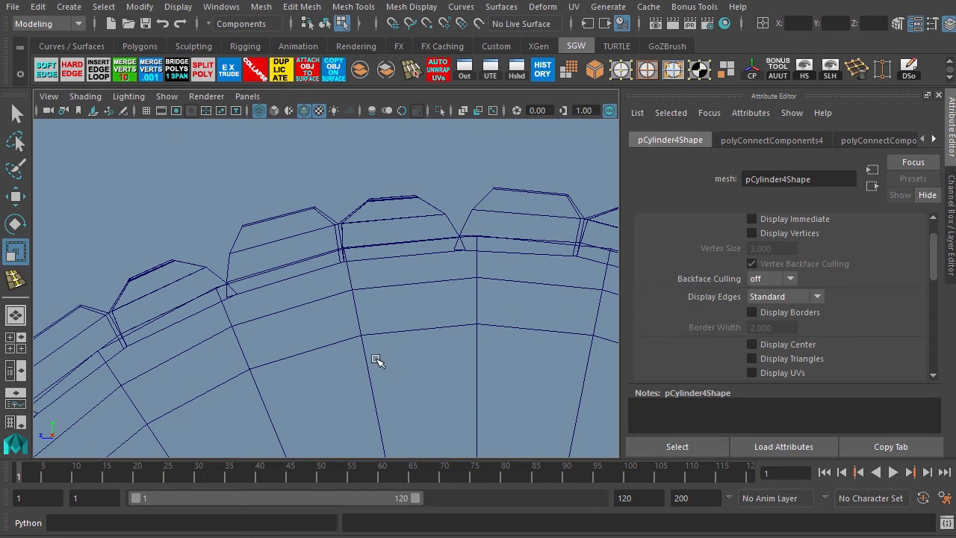
pyautogui.press('f')
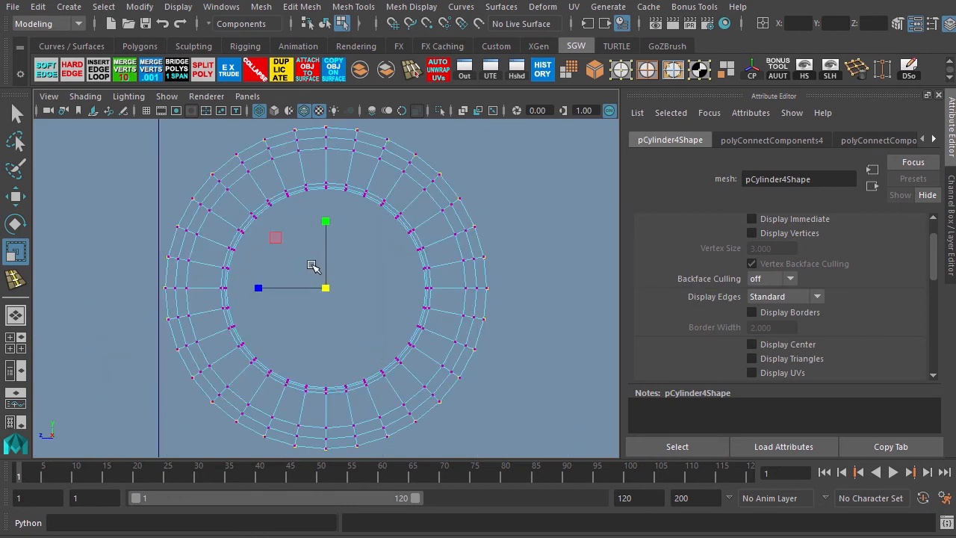
pyautogui.press('e')
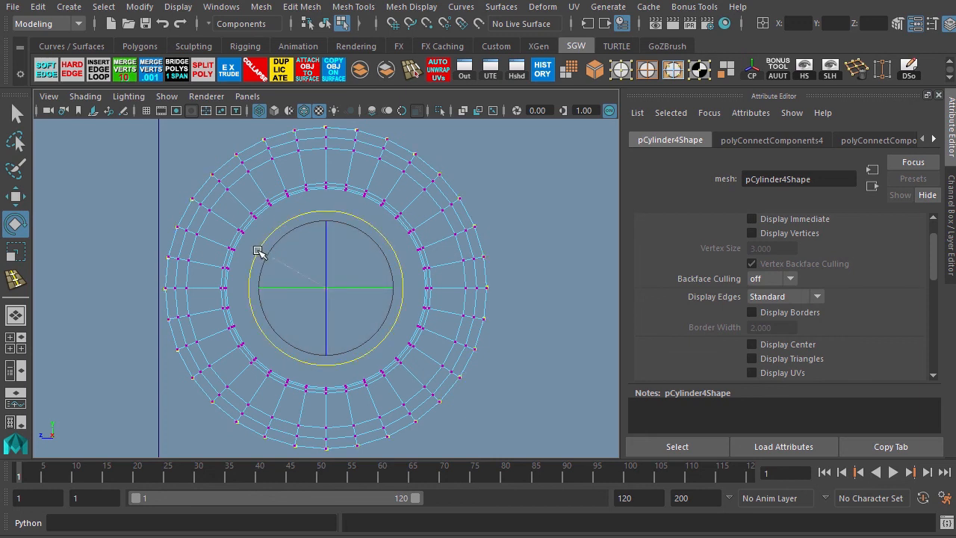
pyautogui.moveTo(258, 252); pyautogui.dragTo(257, 258)
pyautogui.press('space')
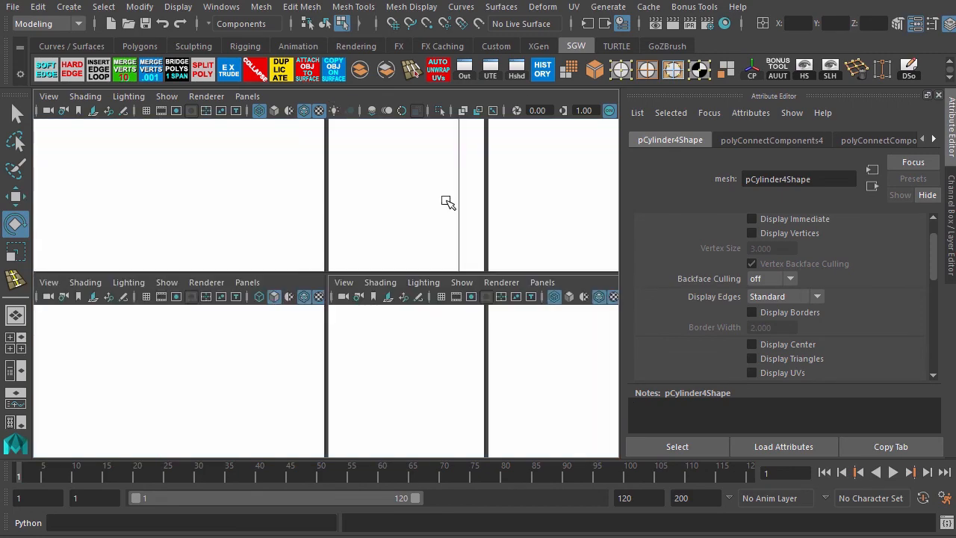
pyautogui.press('space')
pyautogui.keyDown('alt'); pyautogui.moveTo(159, 295); pyautogui.dragTo(253, 193, button='middle'); pyautogui.keyUp('alt')
pyautogui.keyDown('alt'); pyautogui.moveTo(177, 213); pyautogui.dragTo(357, 269, button='right'); pyautogui.keyUp('alt')
pyautogui.keyDown('alt'); pyautogui.moveTo(356, 272); pyautogui.dragTo(357, 247); pyautogui.keyUp('alt')
pyautogui.press('space')
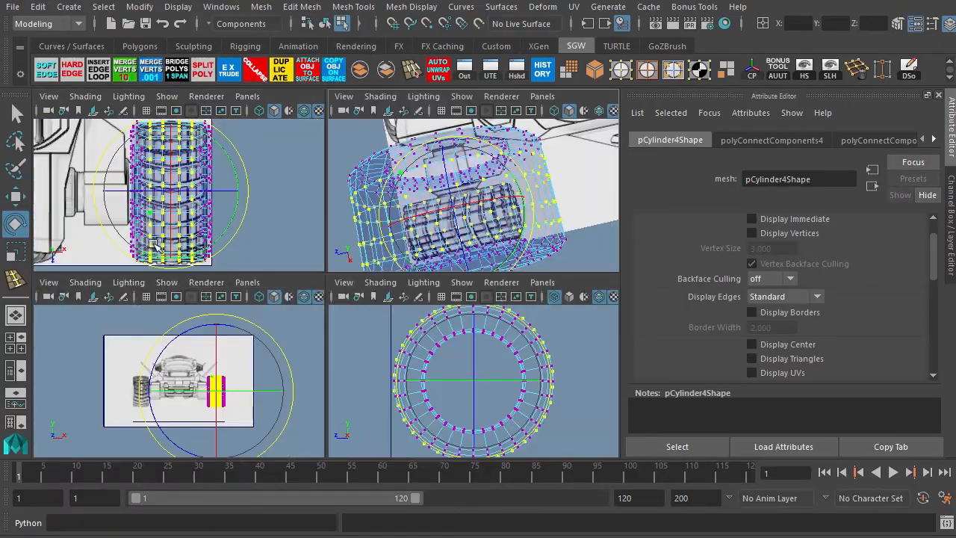
pyautogui.press('space')
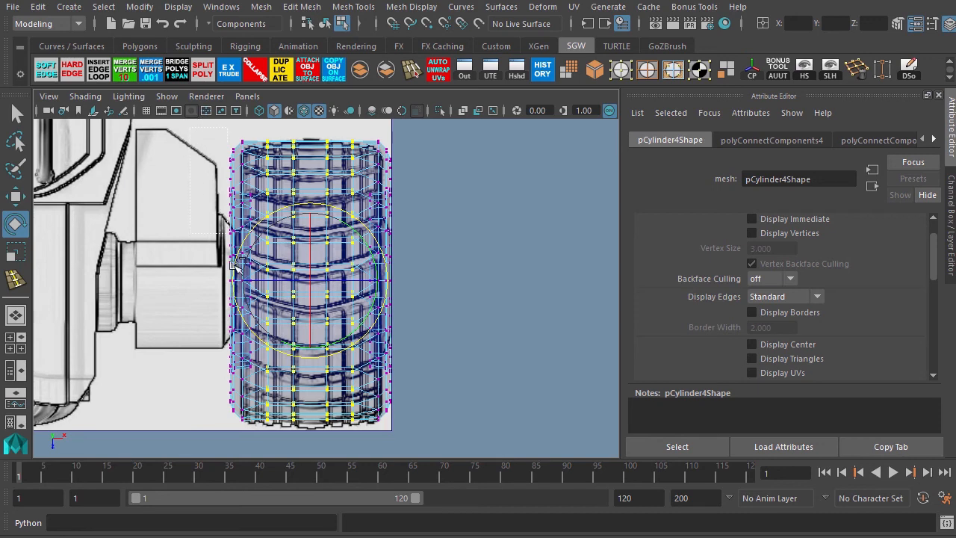
# Undo the three vertex rotations.
pyautogui.hotkey('ctrl', 'z')
pyautogui.hotkey('ctrl', 'z')
pyautogui.hotkey('ctrl', 'z')
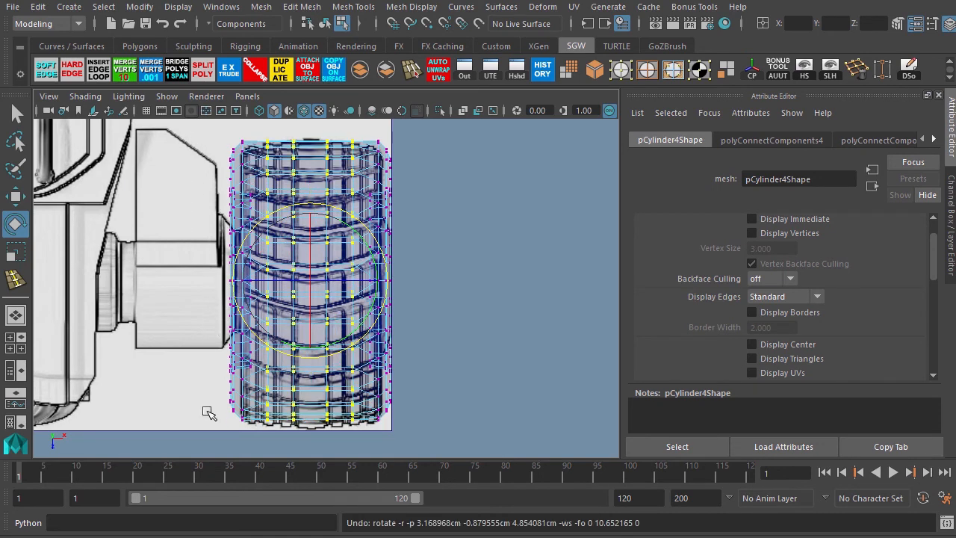
# Adjust the tire's vertex selection in top view and rotate the selected vertices slightly.
pyautogui.keyDown('ctrl'); pyautogui.moveTo(200, 436); pyautogui.dragTo(278, 132); pyautogui.keyUp('ctrl')
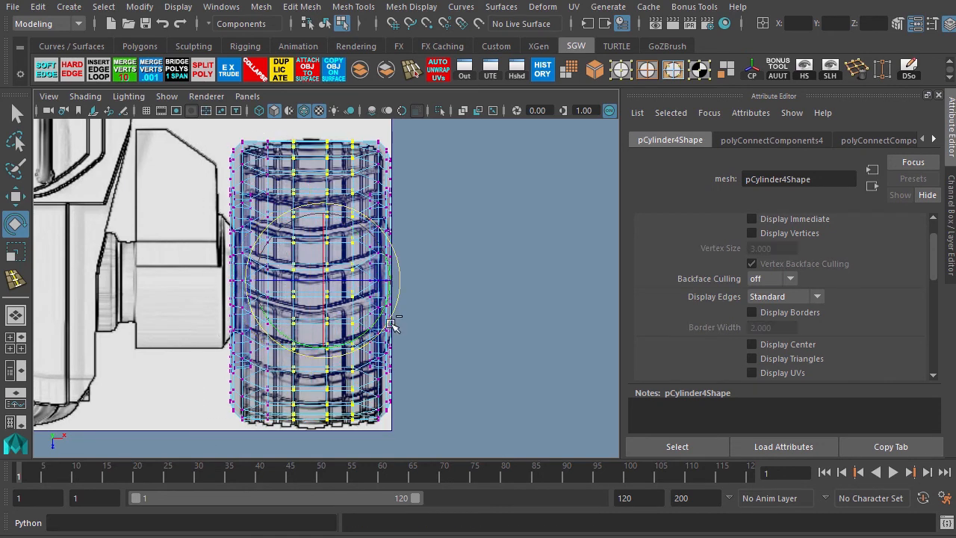
pyautogui.moveTo(439, 442)
pyautogui.keyDown('ctrl'); pyautogui.mouseDown()
pyautogui.moveTo(369, 233)
pyautogui.moveTo(351, 136)
pyautogui.mouseUp(); pyautogui.keyUp('ctrl')
pyautogui.press('space')
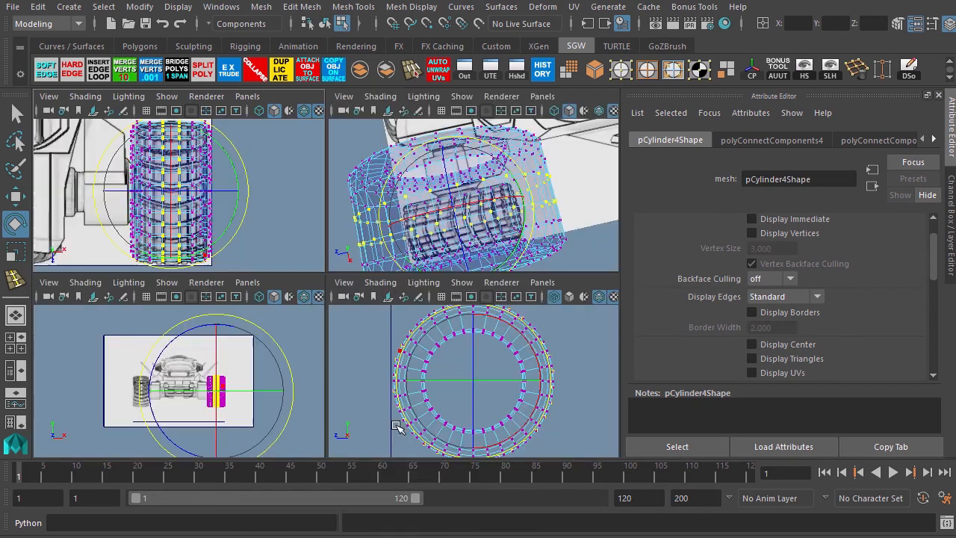
pyautogui.press('space')
pyautogui.moveTo(254, 320); pyautogui.dragTo(260, 324)
# Insert a new edge loop around the front tire's tread with Connect.
pyautogui.press('space')
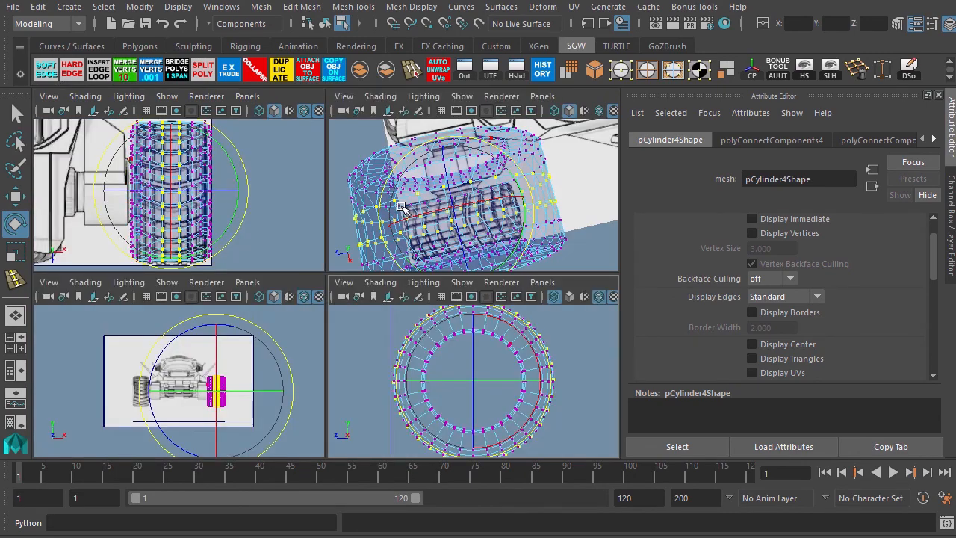
pyautogui.press('space')
pyautogui.keyDown('alt'); pyautogui.moveTo(299, 321); pyautogui.dragTo(354, 324); pyautogui.keyUp('alt')
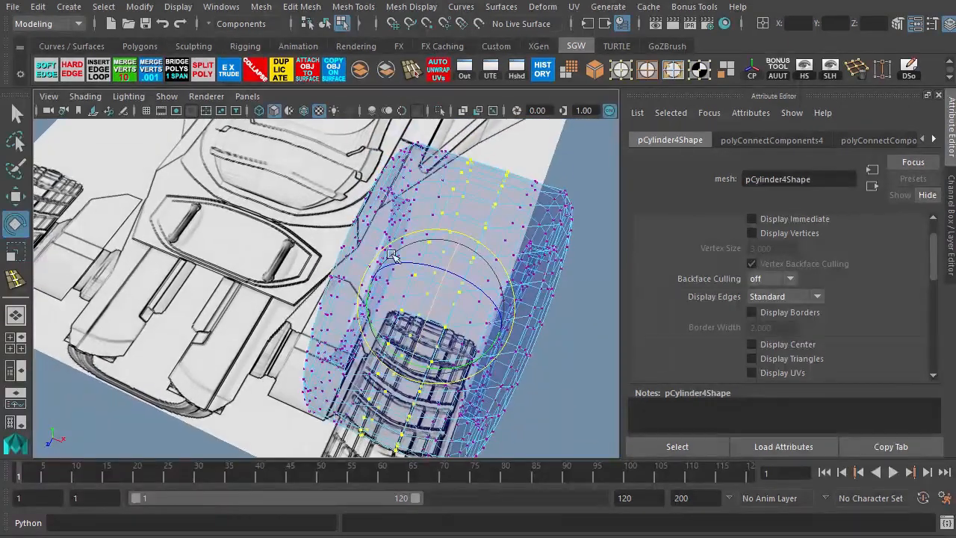
pyautogui.click(648, 72)
pyautogui.click(481, 196)
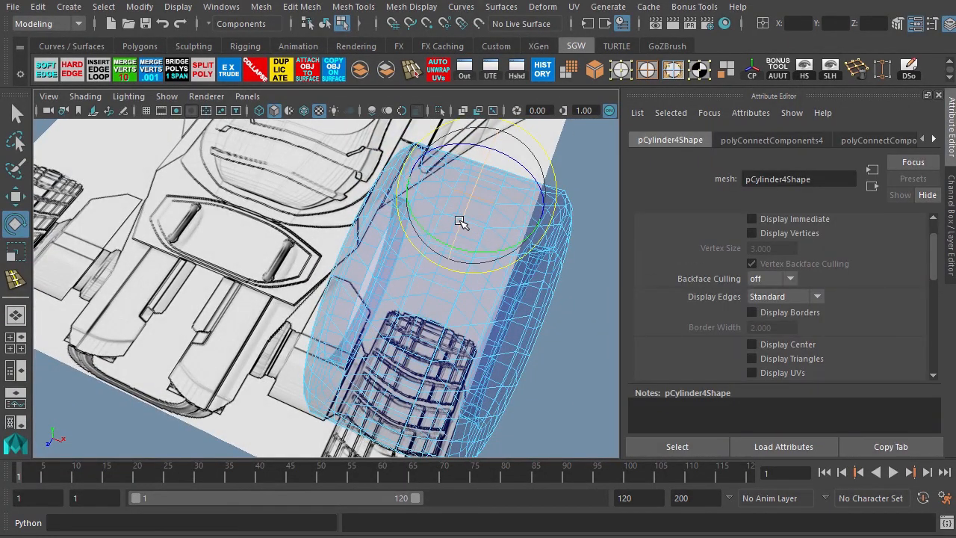
pyautogui.press('w')
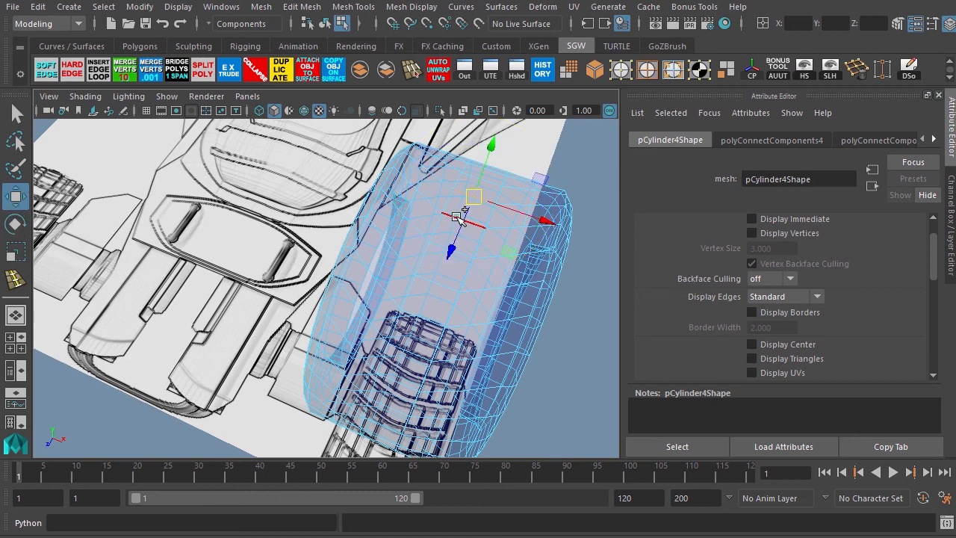
pyautogui.click(459, 216)
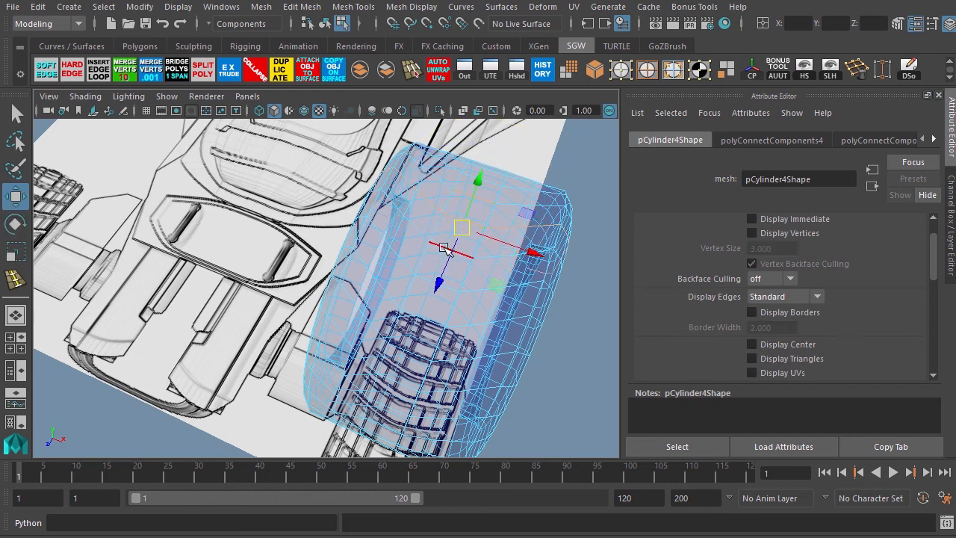
pyautogui.click(436, 247)
pyautogui.doubleClick(453, 217)
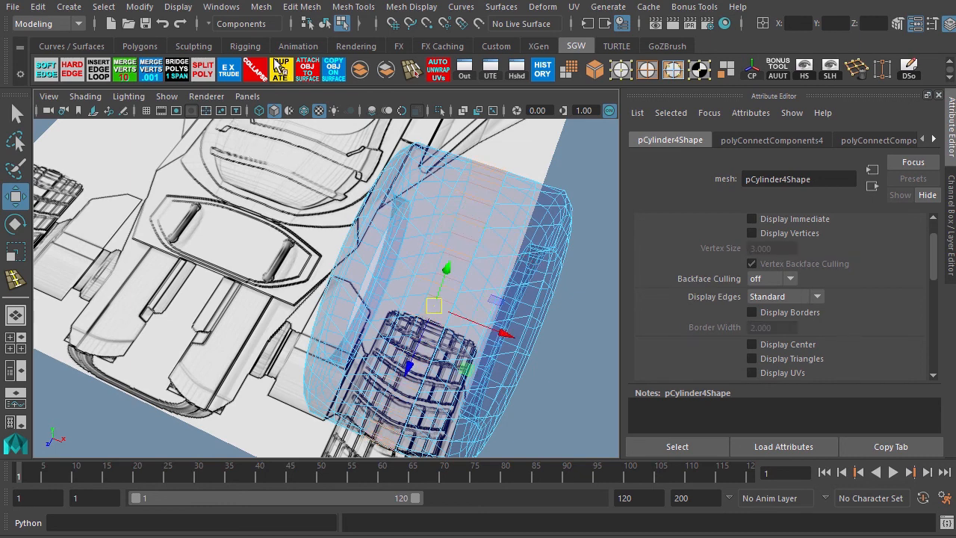
pyautogui.click(293, 8)
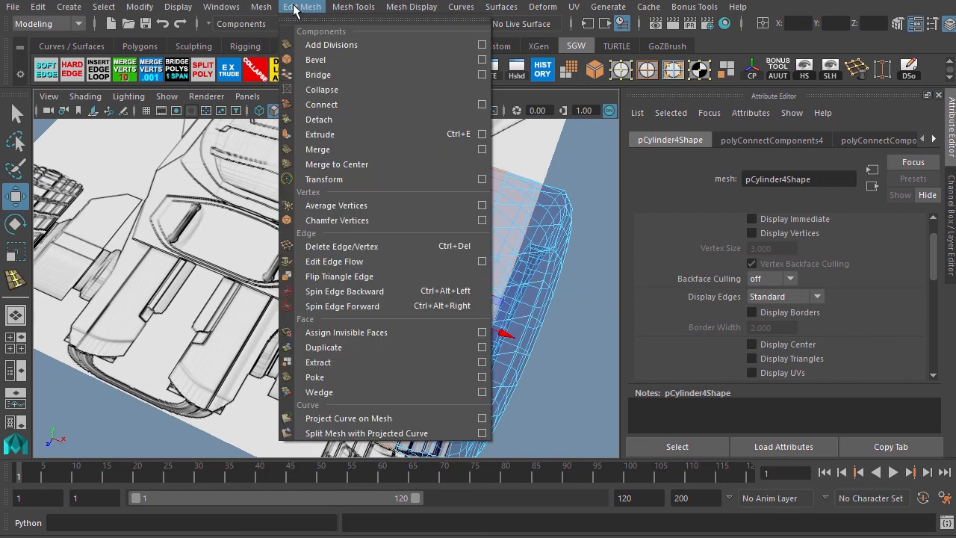
pyautogui.click(336, 102)
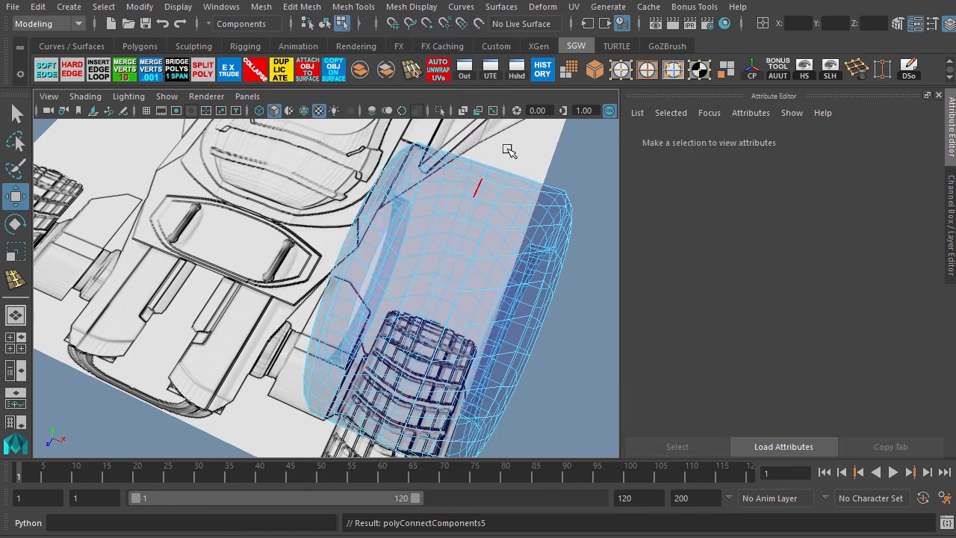
# Select the tire's middle column of vertices in top view and rotate them in side view.
pyautogui.click(620, 70)
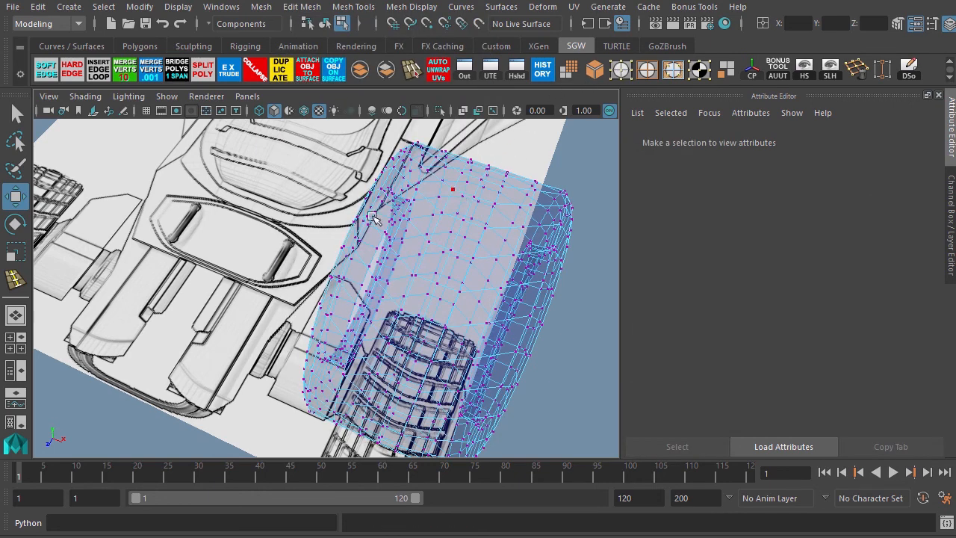
pyautogui.press('space')
pyautogui.press('space')
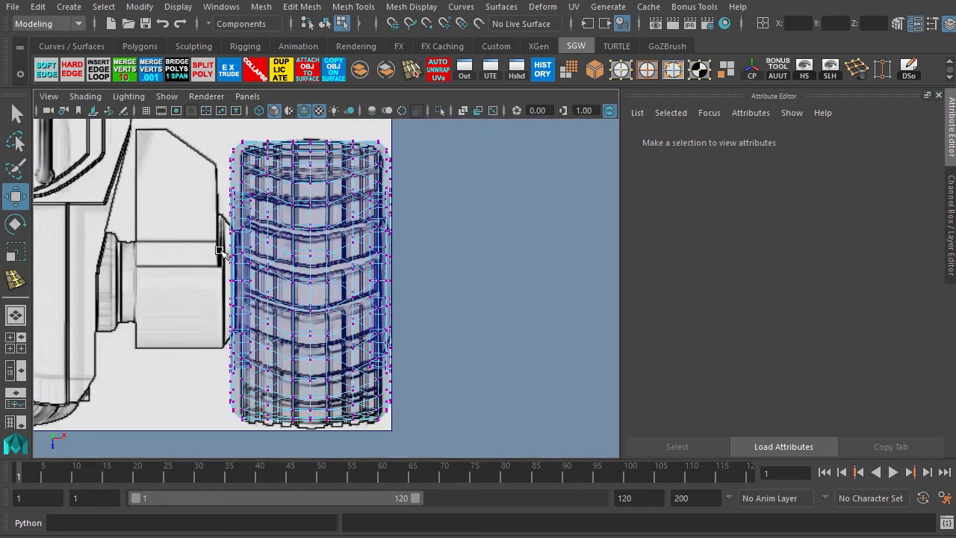
pyautogui.moveTo(304, 150); pyautogui.dragTo(318, 432)
pyautogui.press('space')
pyautogui.press('space')
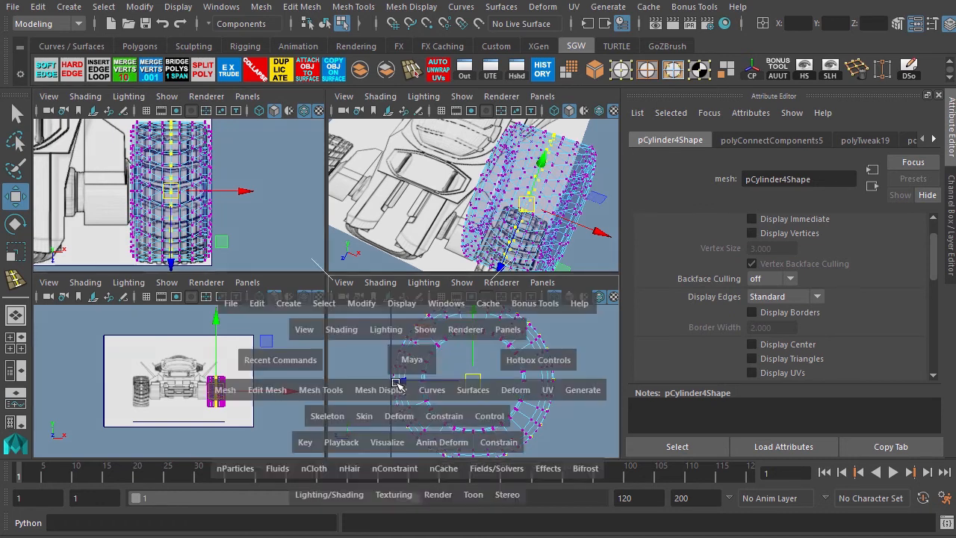
pyautogui.press('e')
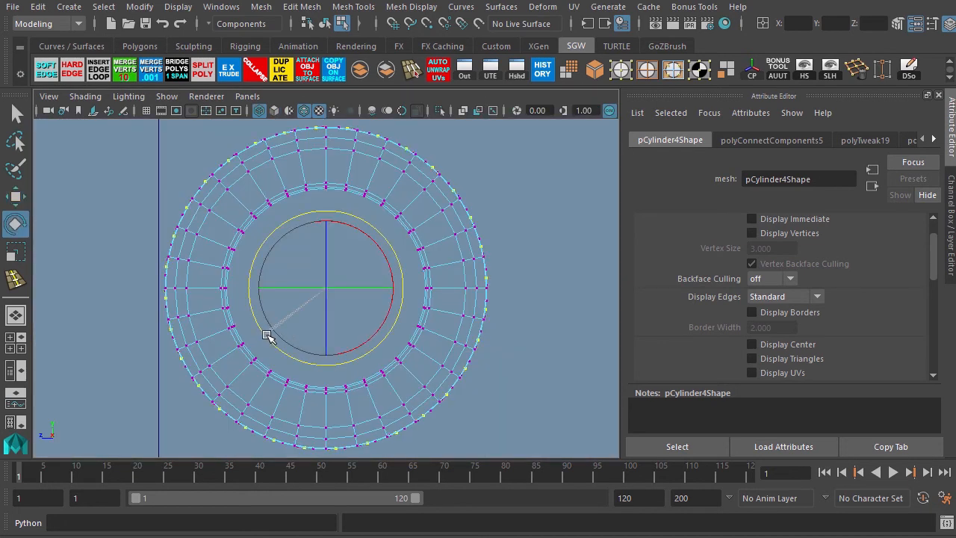
pyautogui.moveTo(267, 335); pyautogui.dragTo(371, 241)
# Return to object mode and assign the default shading material to the front tire.
pyautogui.press('space')
pyautogui.press('space')
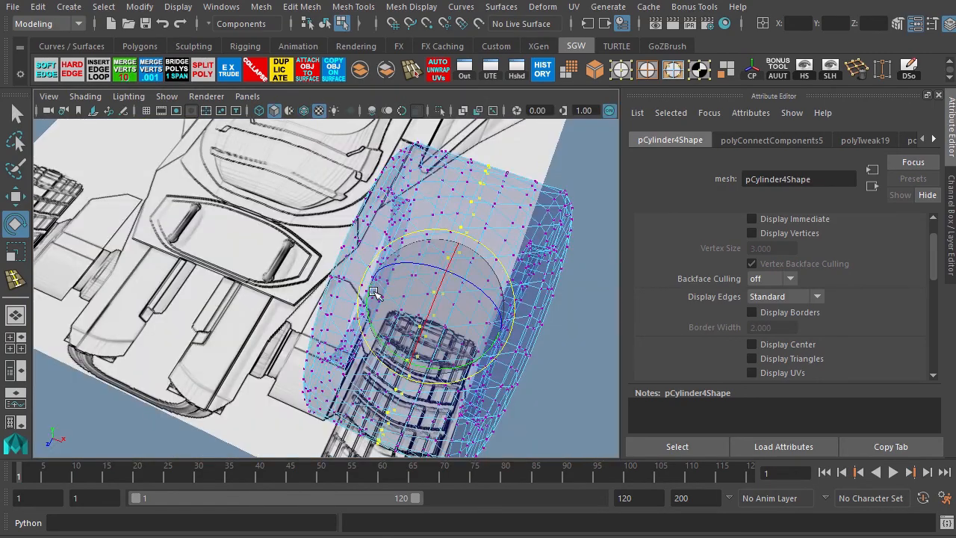
pyautogui.keyDown('alt'); pyautogui.moveTo(271, 322); pyautogui.dragTo(297, 304); pyautogui.keyUp('alt')
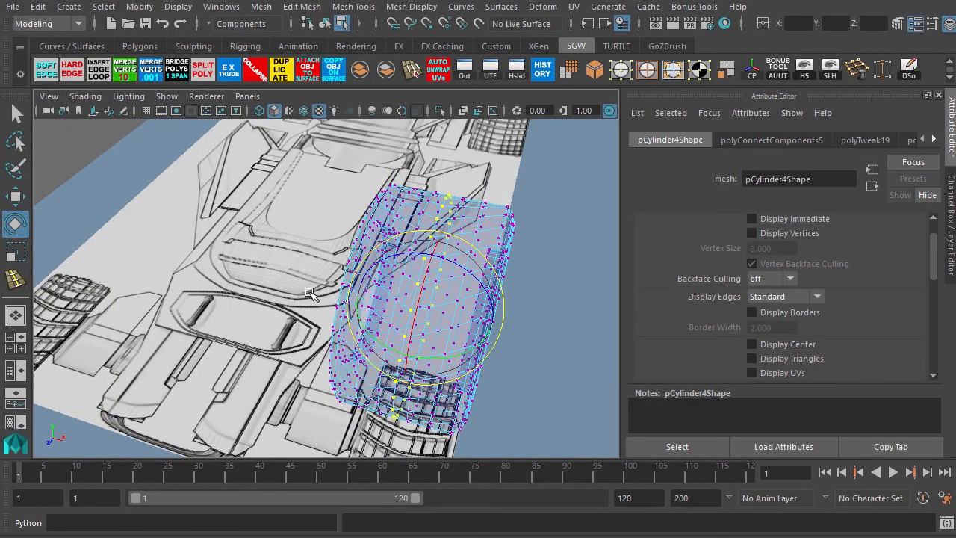
pyautogui.press('F8')
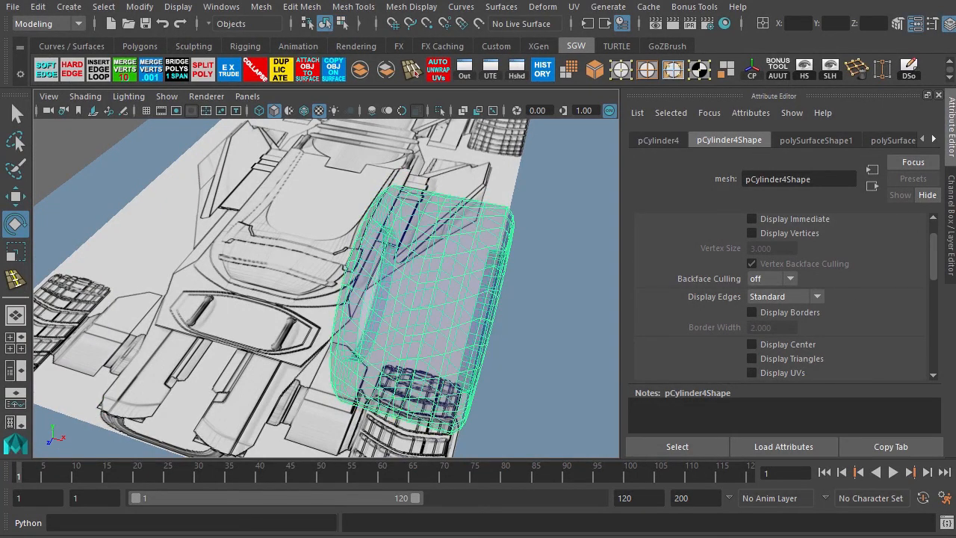
pyautogui.moveTo(433, 284); pyautogui.dragTo(635, 260, button='right')
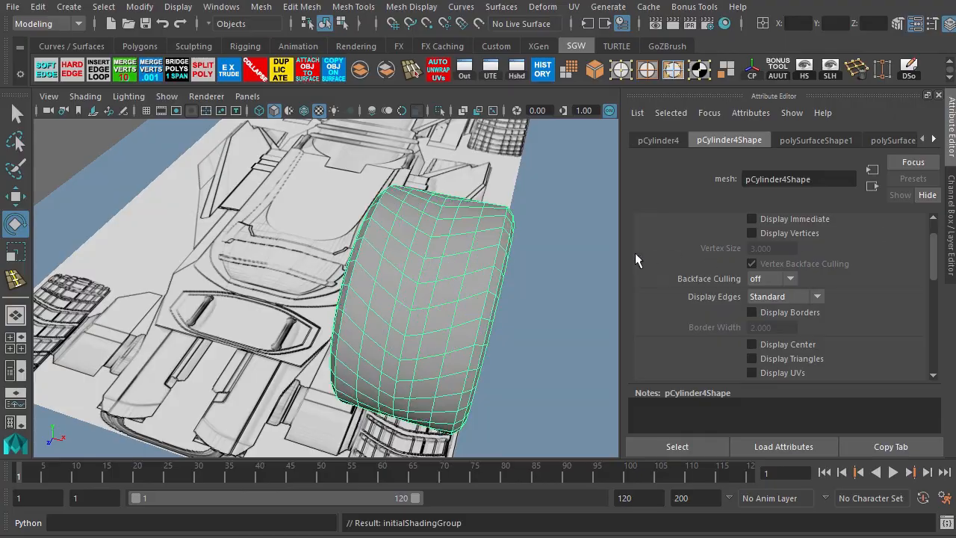
# Orbit around the front tire to examine its shape from several angles.
pyautogui.keyDown('alt'); pyautogui.moveTo(528, 269); pyautogui.dragTo(409, 247); pyautogui.keyUp('alt')
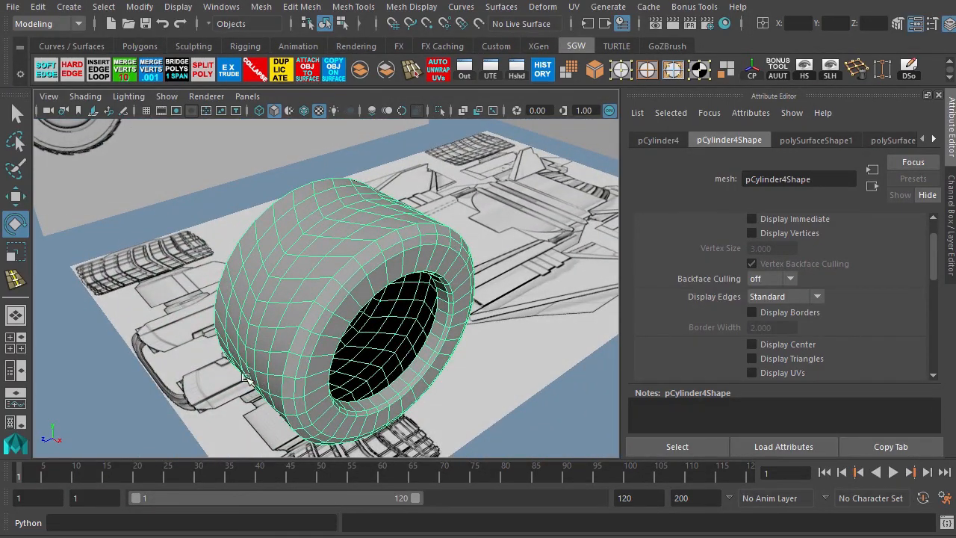
pyautogui.keyDown('alt'); pyautogui.moveTo(246, 378); pyautogui.dragTo(212, 314); pyautogui.keyUp('alt')
pyautogui.keyDown('alt'); pyautogui.moveTo(211, 315); pyautogui.dragTo(276, 374, button='middle'); pyautogui.keyUp('alt')
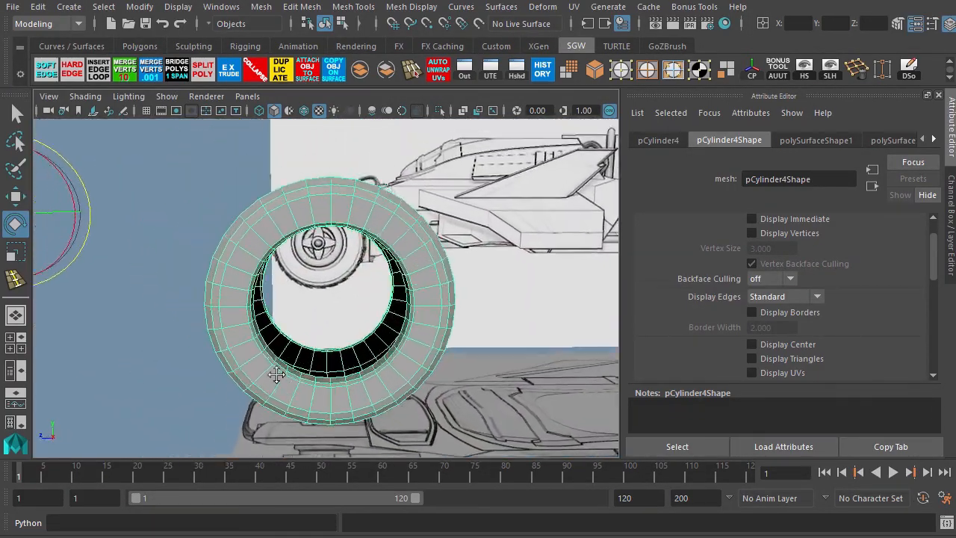
pyautogui.keyDown('alt'); pyautogui.moveTo(276, 374); pyautogui.dragTo(420, 265); pyautogui.keyUp('alt')
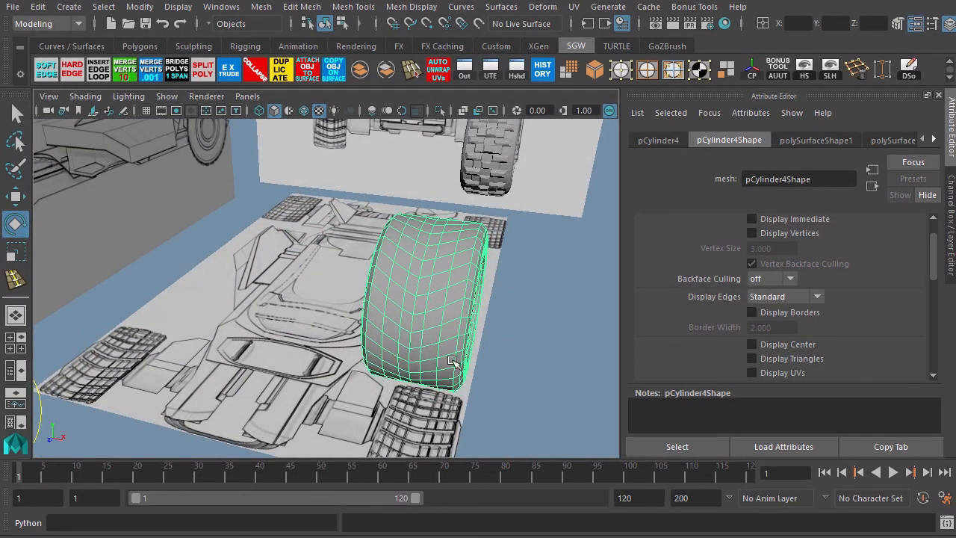
pyautogui.keyDown('alt'); pyautogui.moveTo(496, 375); pyautogui.dragTo(395, 378); pyautogui.keyUp('alt')
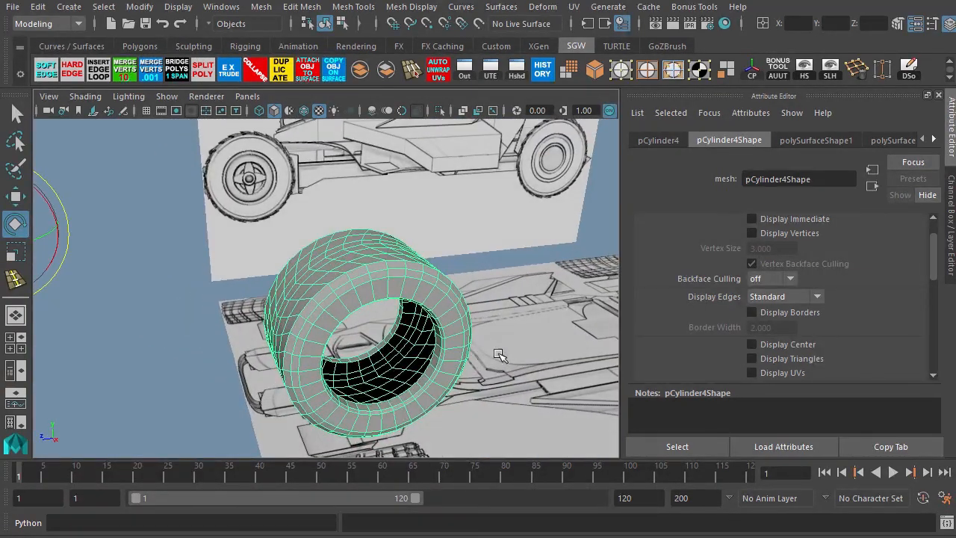
pyautogui.keyDown('alt'); pyautogui.moveTo(452, 308); pyautogui.dragTo(210, 305, button='middle'); pyautogui.keyUp('alt')
pyautogui.keyDown('alt'); pyautogui.moveTo(410, 246); pyautogui.dragTo(349, 232, button='right'); pyautogui.keyUp('alt')
pyautogui.keyDown('alt'); pyautogui.moveTo(437, 246); pyautogui.dragTo(366, 267, button='middle'); pyautogui.keyUp('alt')
pyautogui.keyDown('alt'); pyautogui.moveTo(366, 267); pyautogui.dragTo(355, 295); pyautogui.keyUp('alt')
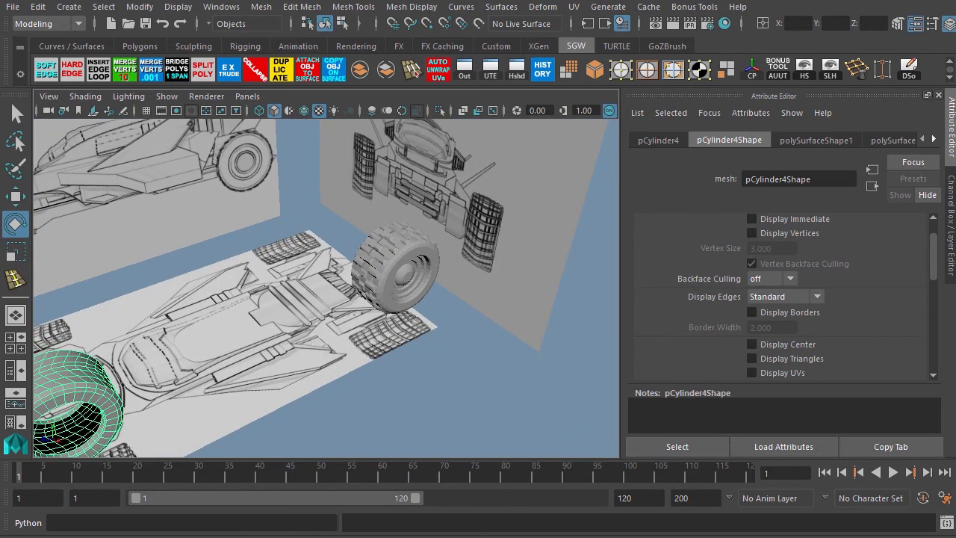
# Select the back tire's meshes, group them together, and open the Outliner.
pyautogui.click(394, 235)
pyautogui.moveTo(336, 205); pyautogui.dragTo(452, 322)
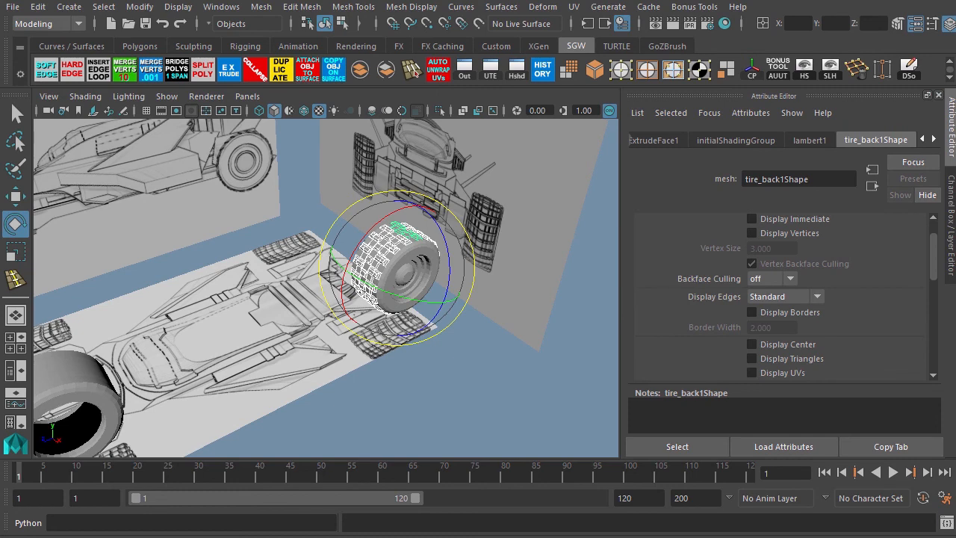
pyautogui.keyDown('shift'); pyautogui.click(409, 277); pyautogui.keyUp('shift')
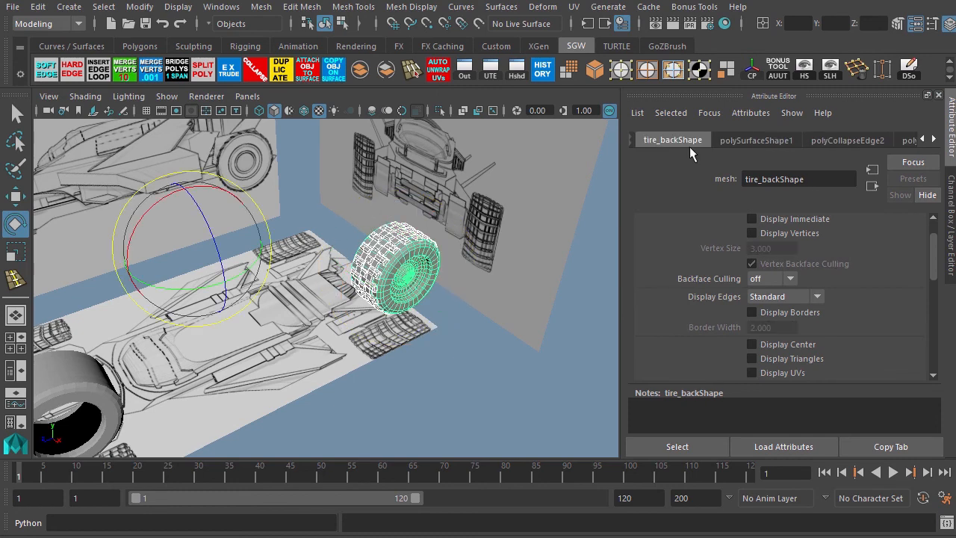
pyautogui.hotkey('ctrl', 'g')
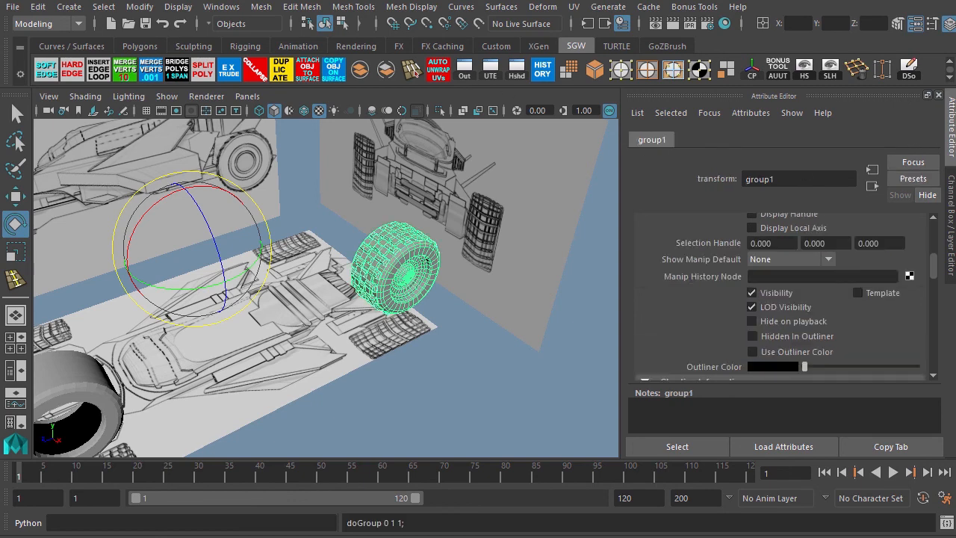
pyautogui.press('Return')
pyautogui.click(465, 70)
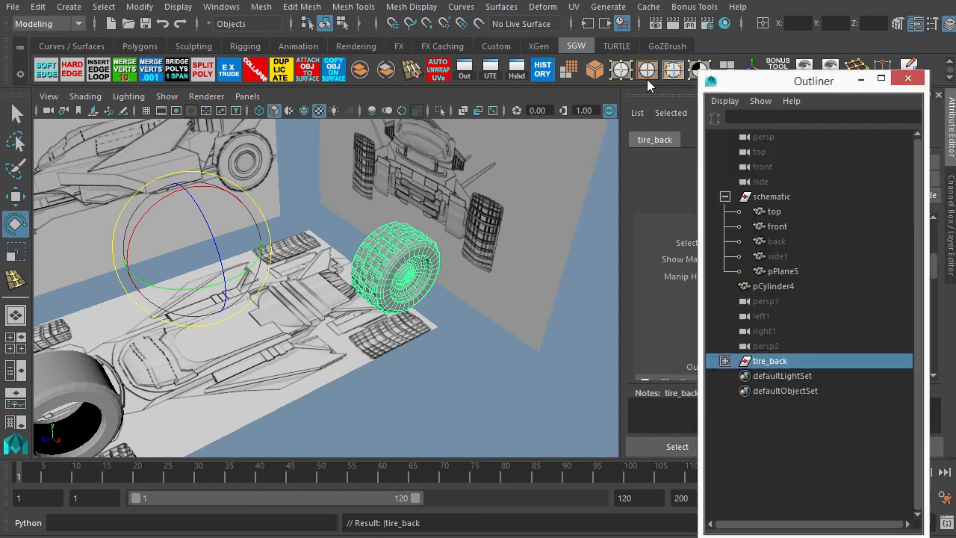
# Rename the pCylinder4 object to front_tire in the Outliner and close it.
pyautogui.moveTo(801, 81); pyautogui.dragTo(572, 79)
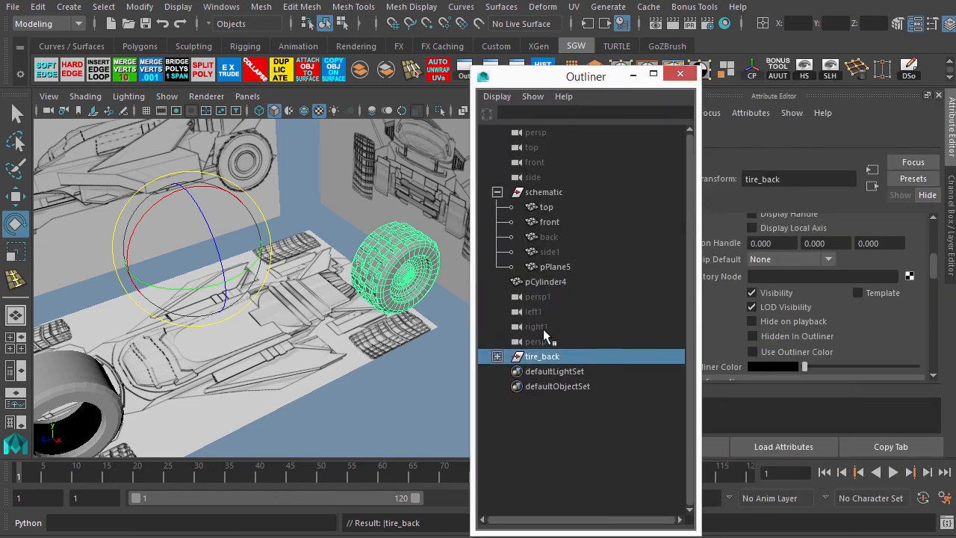
pyautogui.click(549, 281)
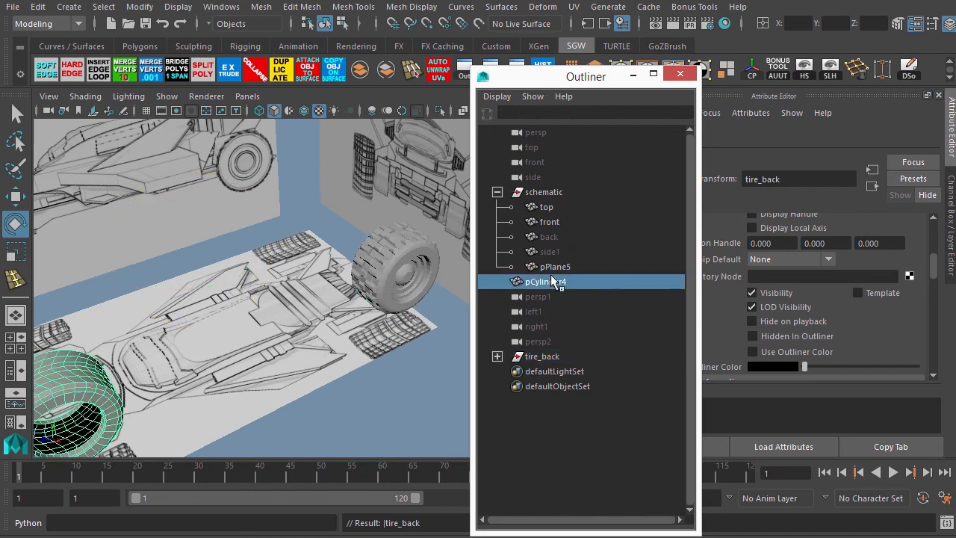
pyautogui.doubleClick(557, 282)
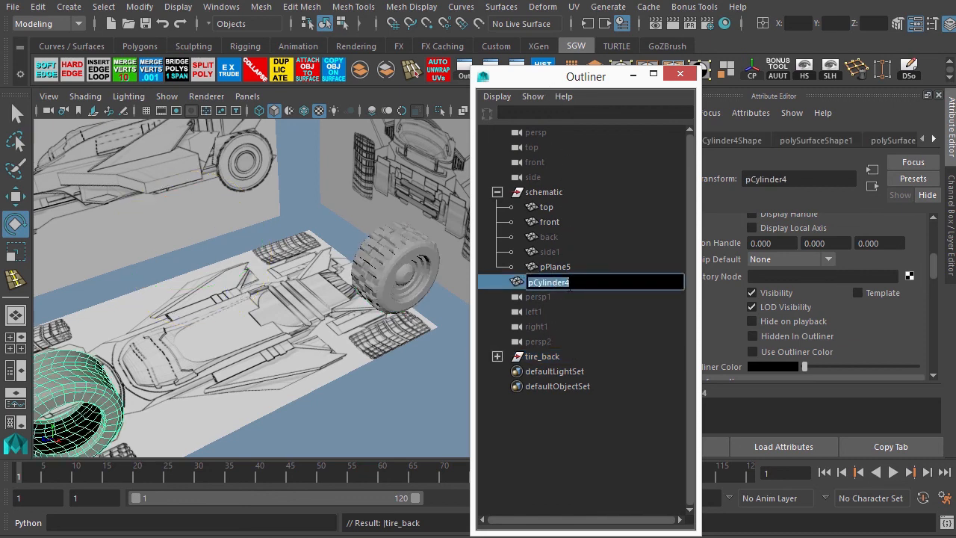
pyautogui.write('front_tire')
pyautogui.press('Return')
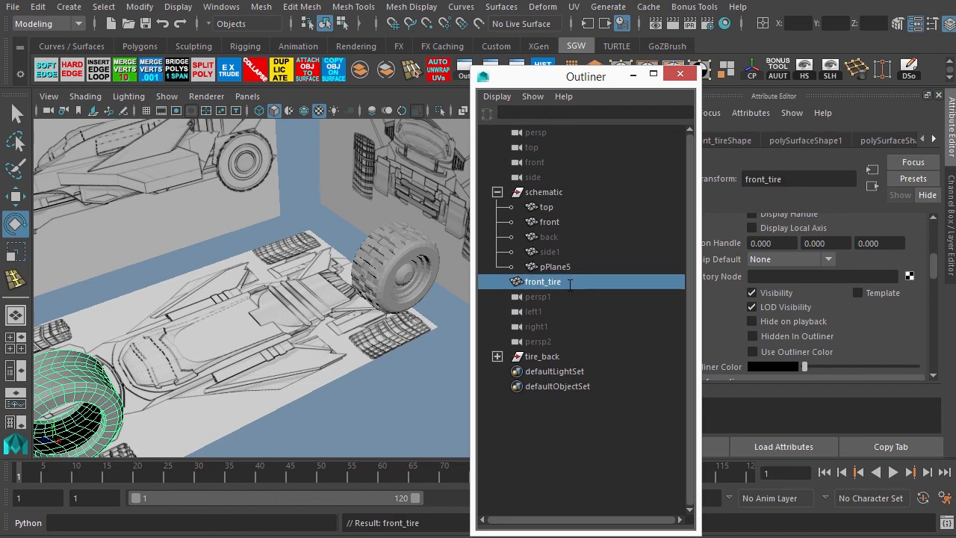
pyautogui.click(680, 74)
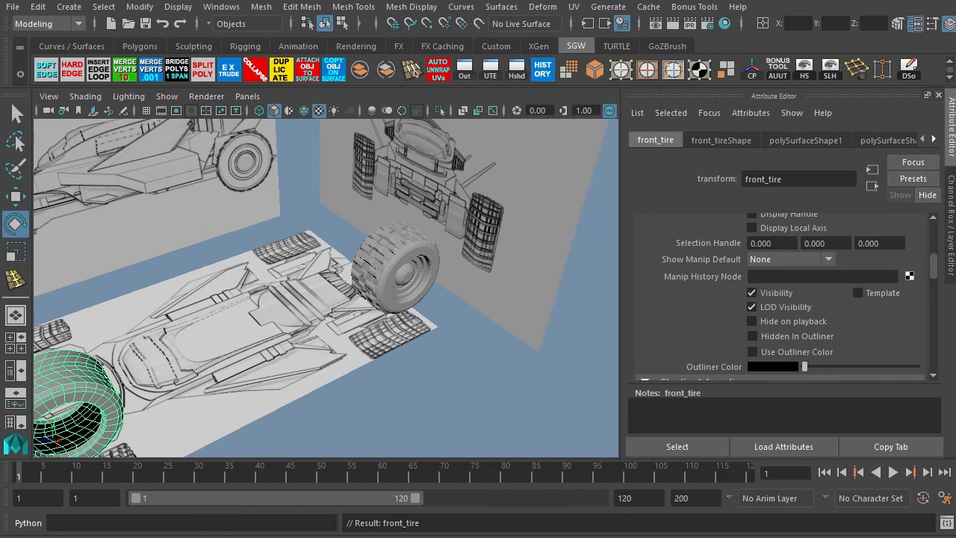
# Duplicate the front tire.
pyautogui.keyDown('alt'); pyautogui.moveTo(172, 284); pyautogui.dragTo(394, 218, button='middle'); pyautogui.keyUp('alt')
pyautogui.scroll(6, 433, 300)
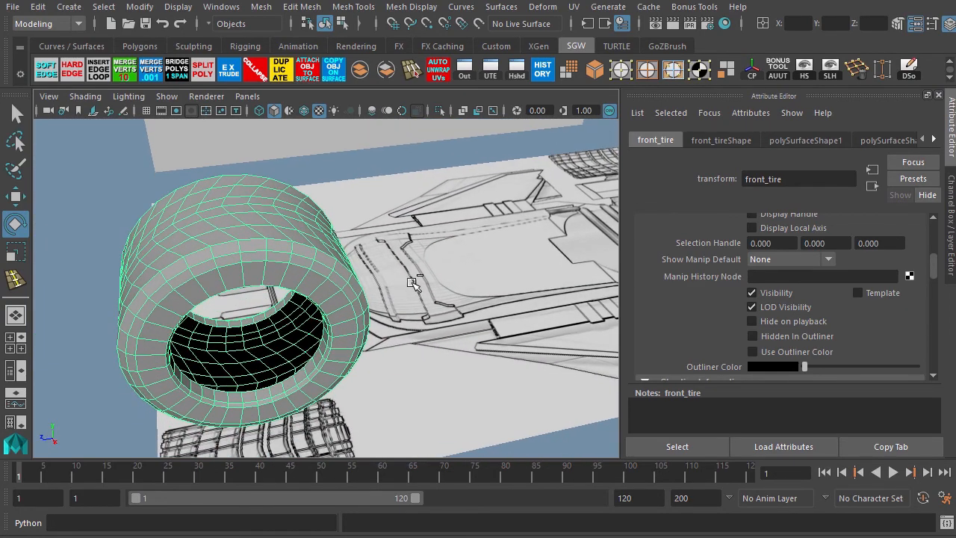
pyautogui.hotkey('ctrl', 'd')
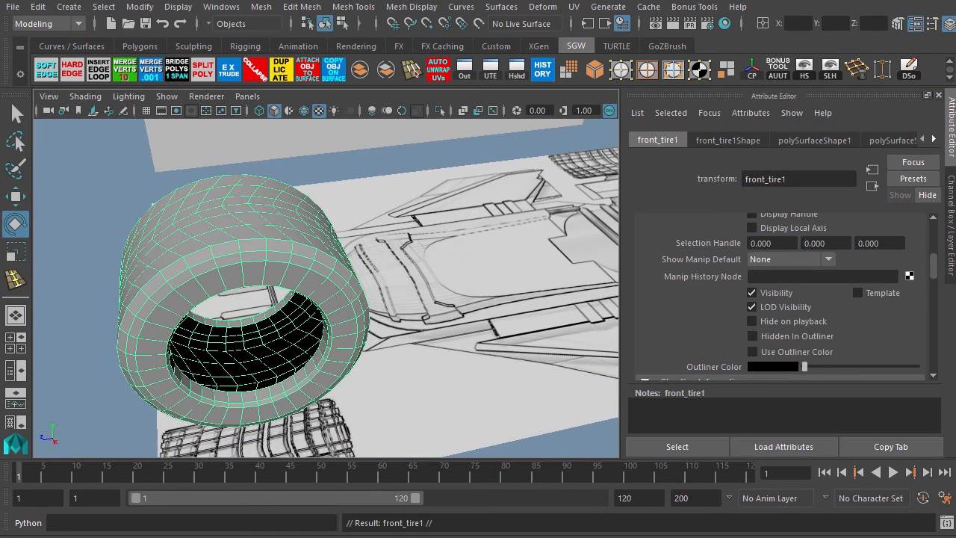
pyautogui.hotkey('ctrl', 'z')
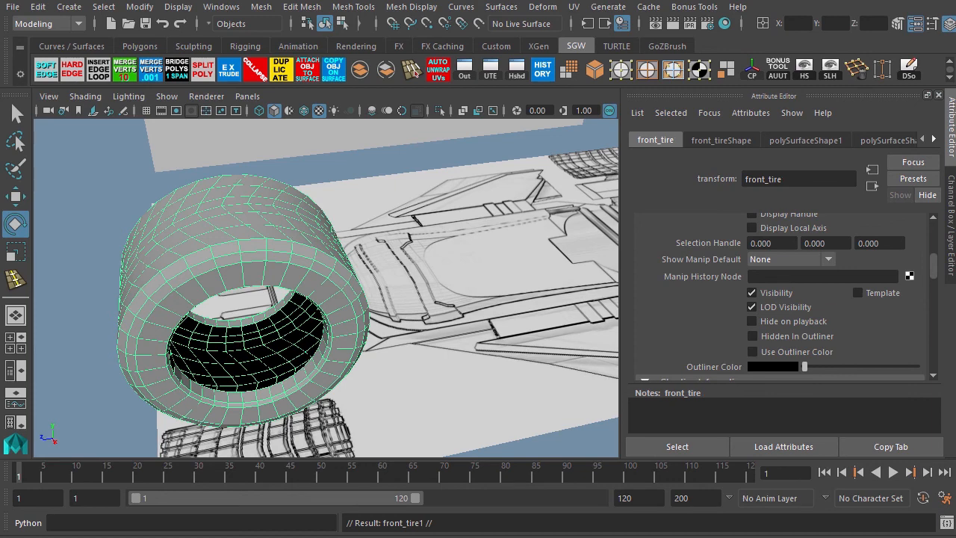
# Hide the original front tire and select its duplicate.
pyautogui.hotkey('ctrl', 'h')
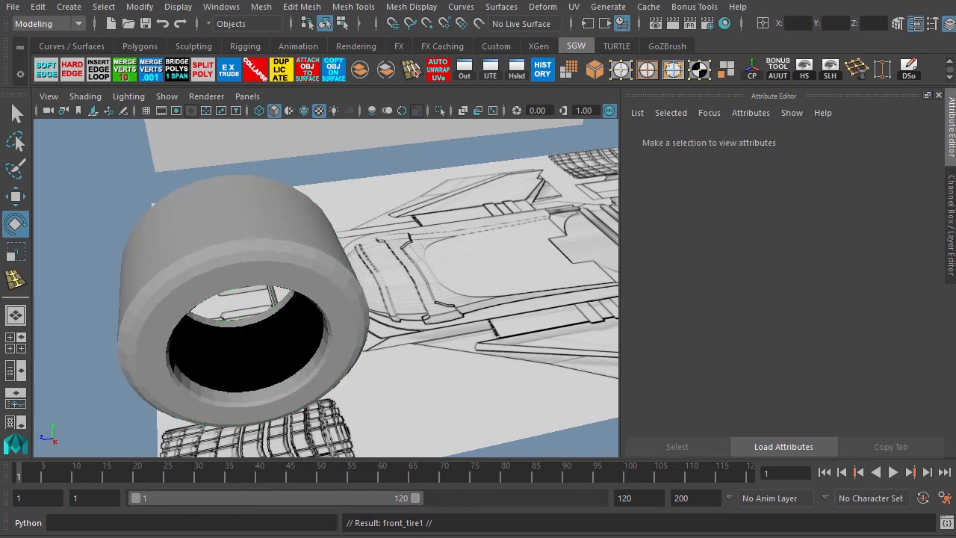
pyautogui.click(286, 258)
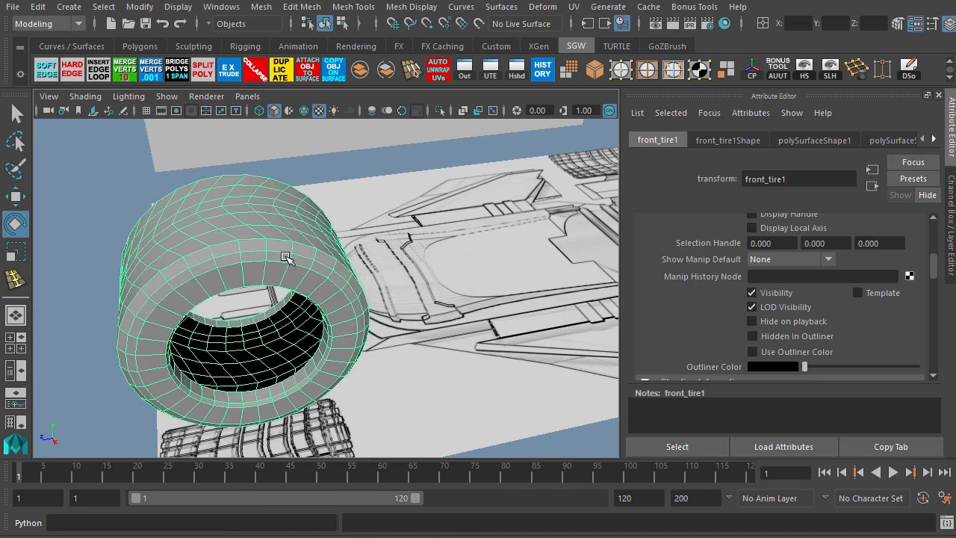
# Delete all faces of the duplicated tire except a curved strip across its top, to start a fender.
pyautogui.keyDown('alt'); pyautogui.moveTo(180, 267); pyautogui.dragTo(224, 296); pyautogui.keyUp('alt')
pyautogui.keyDown('alt'); pyautogui.moveTo(224, 295); pyautogui.dragTo(265, 301, button='right'); pyautogui.keyUp('alt')
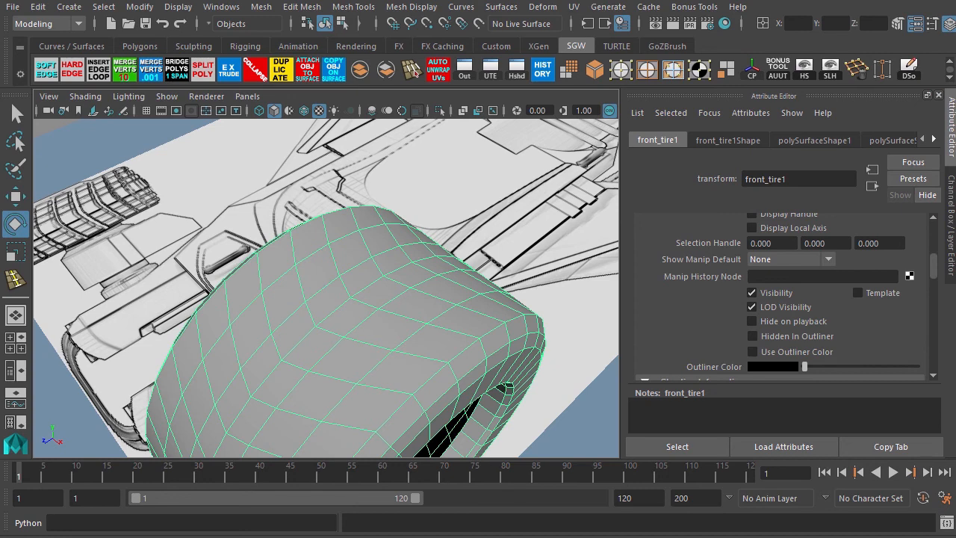
pyautogui.press('F11')
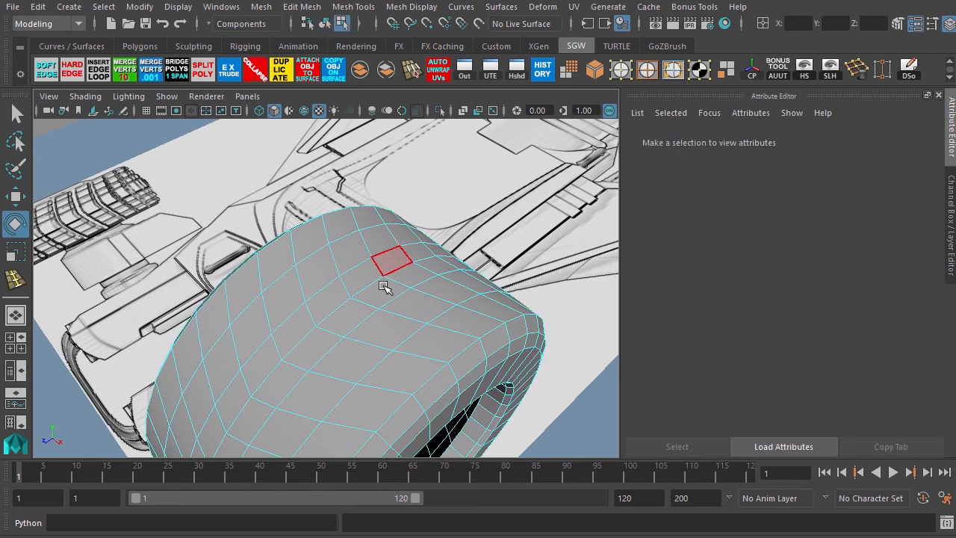
pyautogui.click(403, 368)
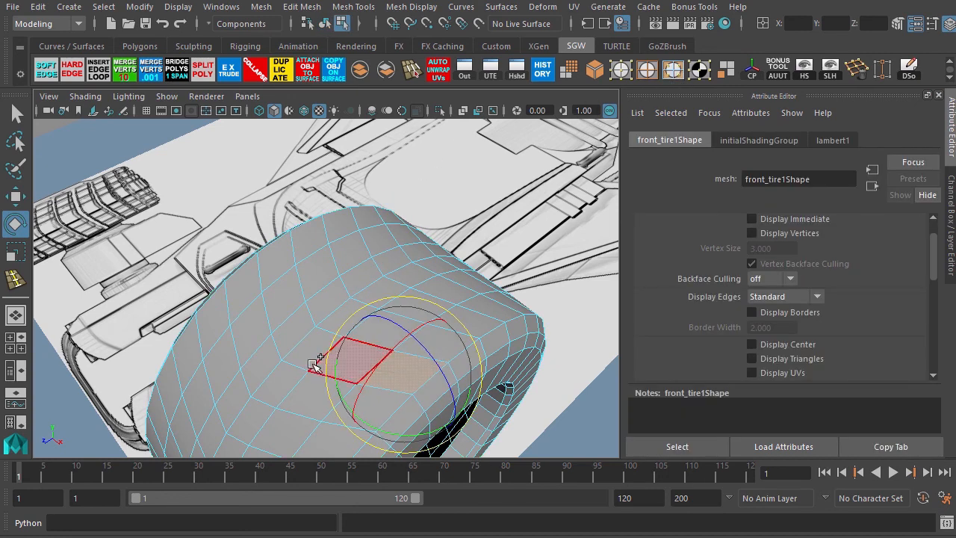
pyautogui.press('w')
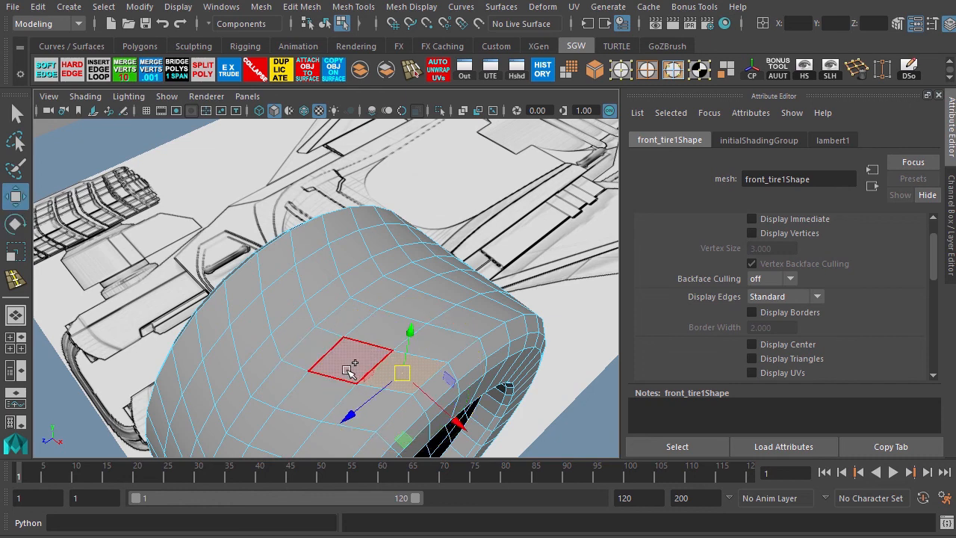
pyautogui.keyDown('shift'); pyautogui.click(348, 366); pyautogui.keyUp('shift')
pyautogui.keyDown('shift'); pyautogui.click(299, 333); pyautogui.keyUp('shift')
pyautogui.keyDown('shift'); pyautogui.click(281, 290); pyautogui.keyUp('shift')
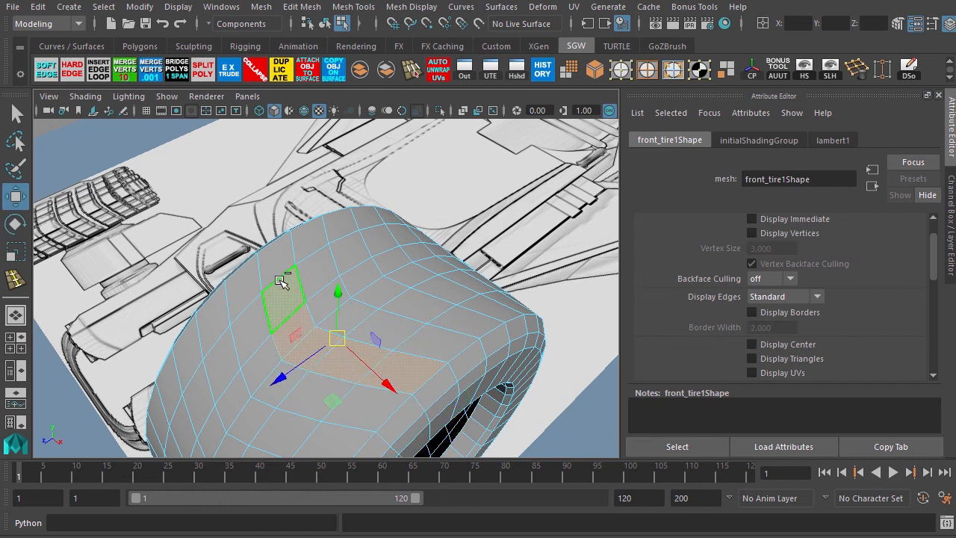
pyautogui.keyDown('shift'); pyautogui.click(276, 261); pyautogui.keyUp('shift')
pyautogui.scroll(-6, 340, 408)
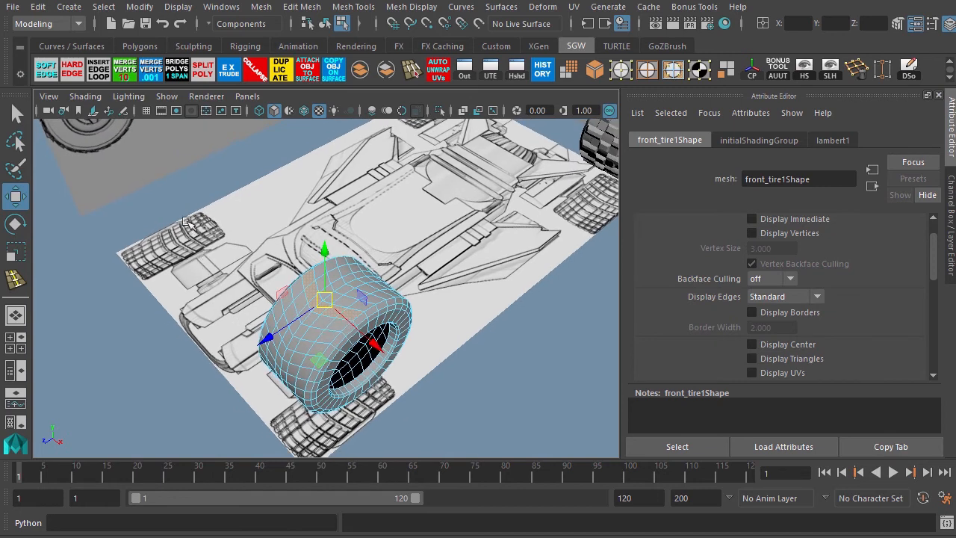
pyautogui.moveTo(187, 317); pyautogui.dragTo(487, 448)
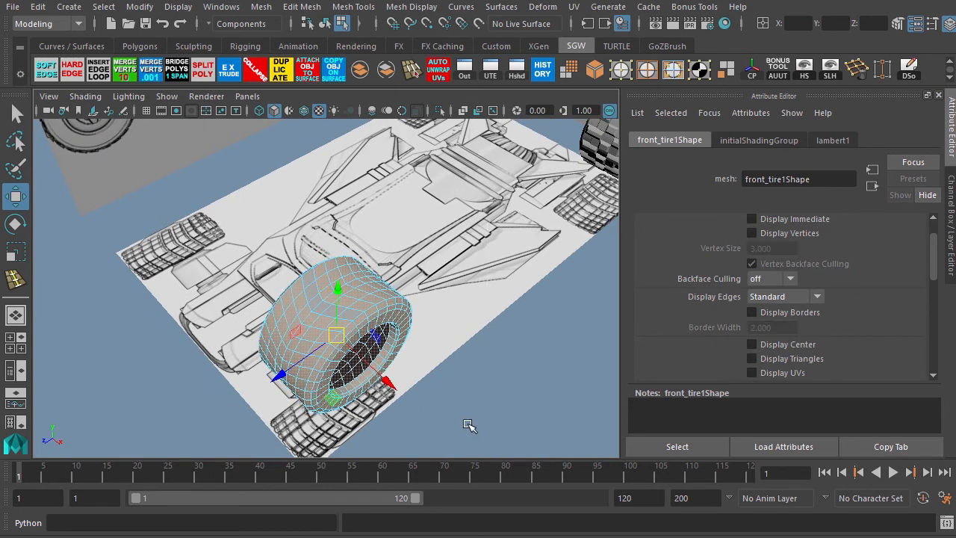
pyautogui.press('Delete')
# Extrude the remaining strip's faces and scale the extruded faces down.
pyautogui.keyDown('alt'); pyautogui.moveTo(339, 364); pyautogui.dragTo(284, 254); pyautogui.keyUp('alt')
pyautogui.click(249, 220)
pyautogui.press('space')
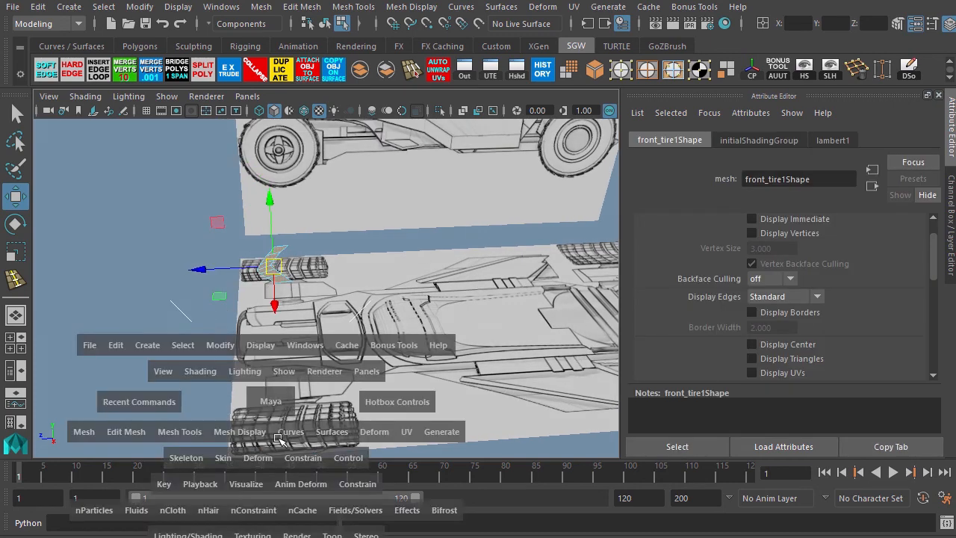
pyautogui.press('f')
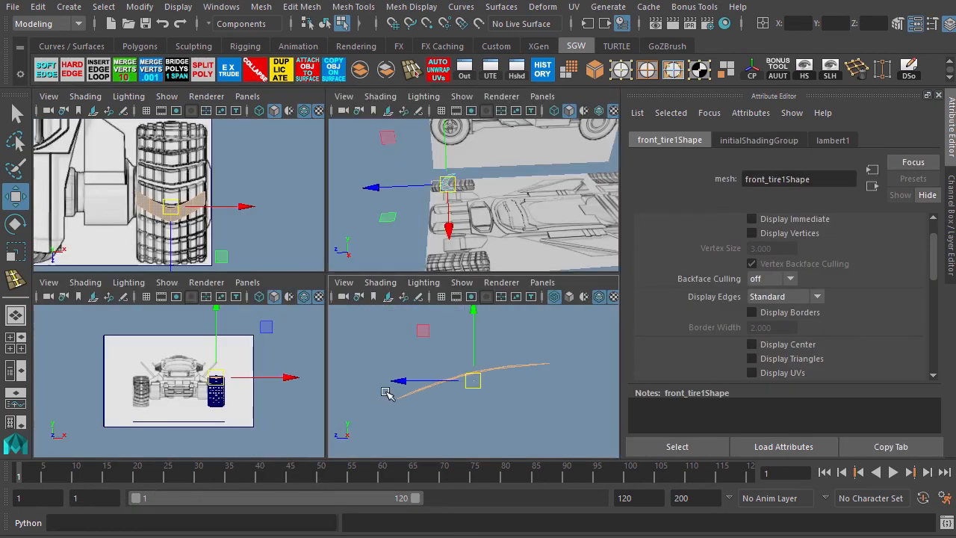
pyautogui.press('space')
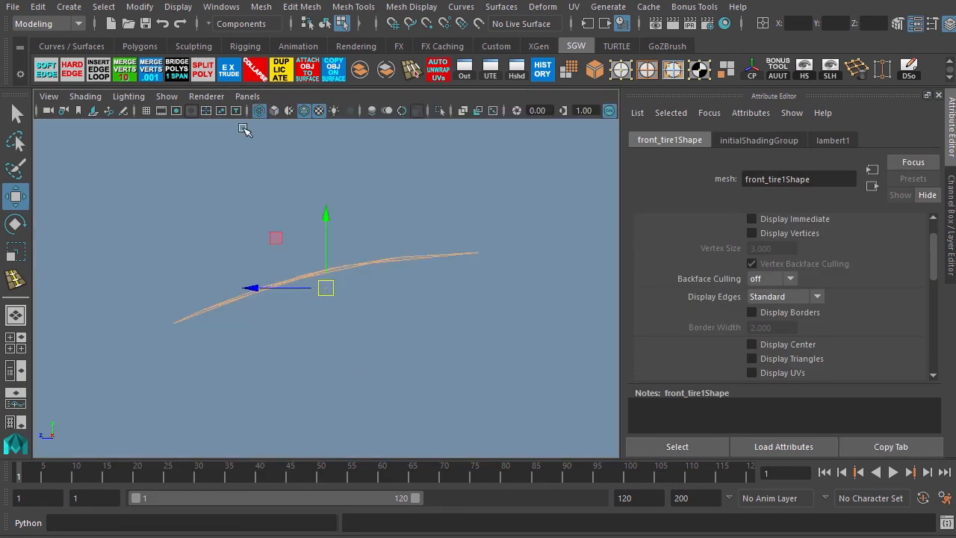
pyautogui.click(230, 73)
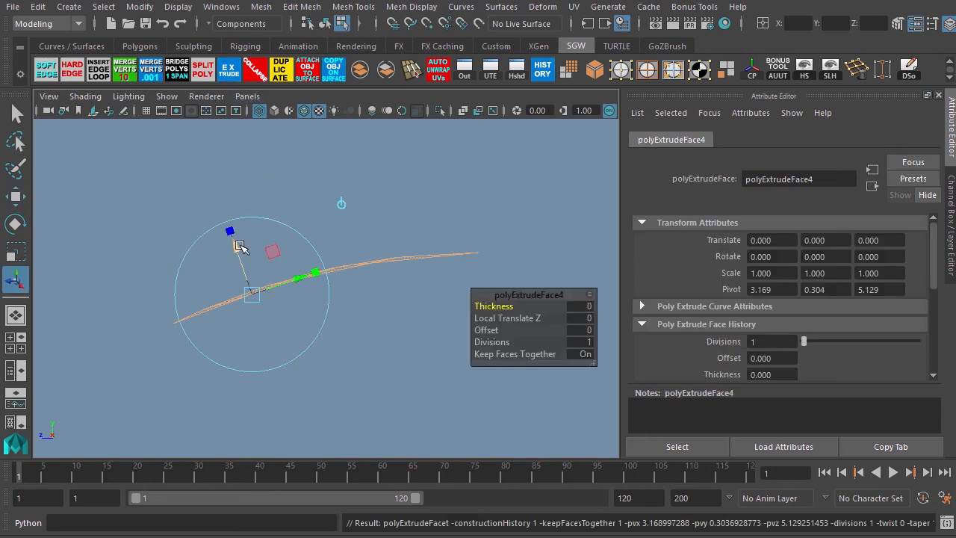
pyautogui.moveTo(241, 245); pyautogui.dragTo(228, 218)
pyautogui.press('r')
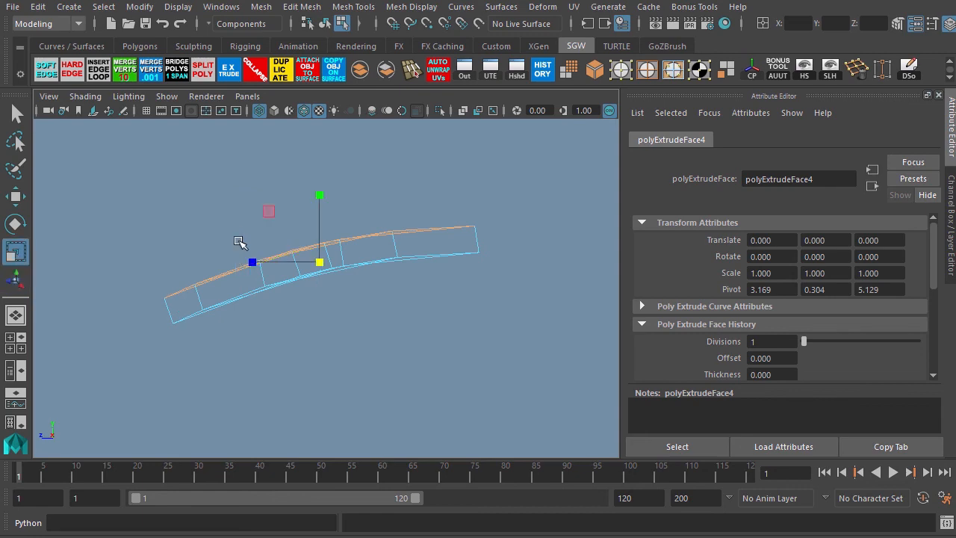
pyautogui.moveTo(319, 263); pyautogui.dragTo(293, 283)
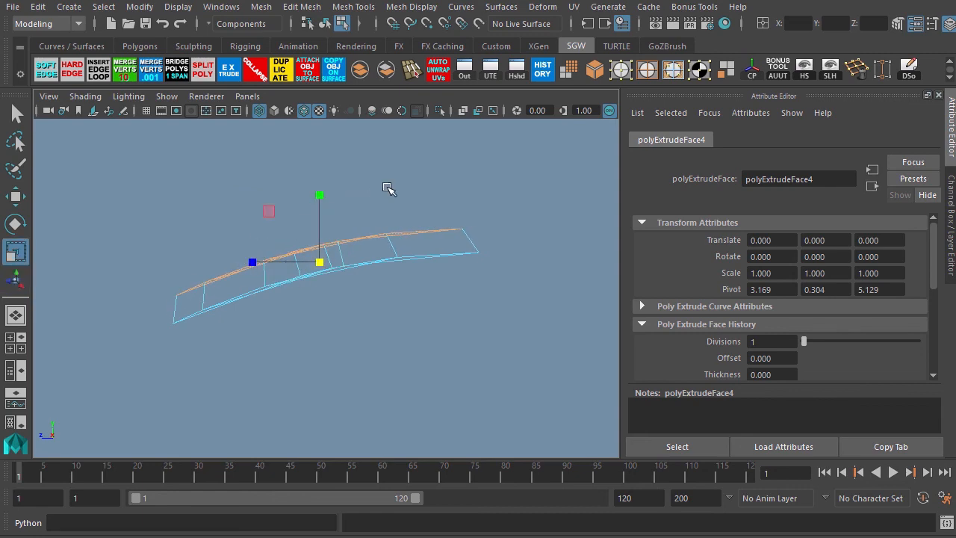
# Extrude the strip's faces again with a Local Translate Z of 0.0268.
pyautogui.press('space')
pyautogui.press('space')
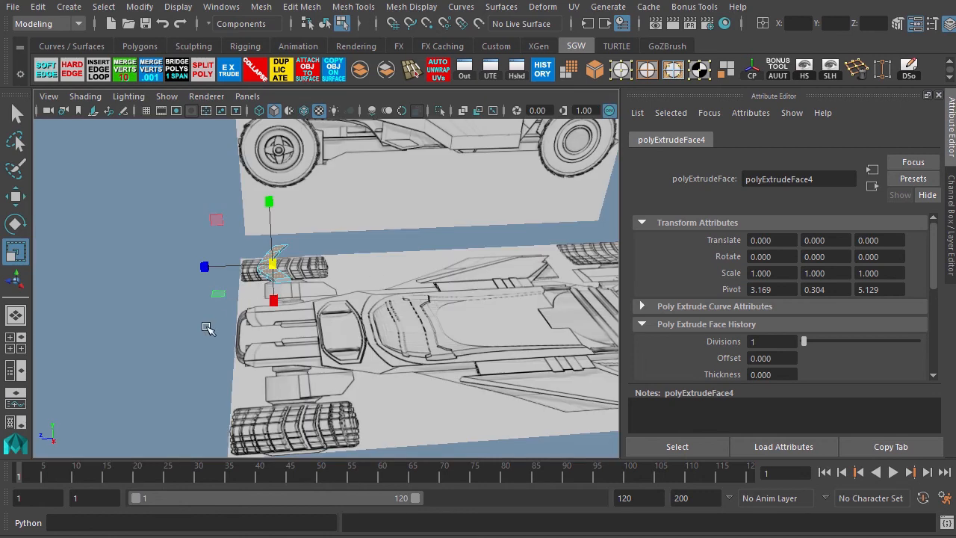
pyautogui.press('f')
pyautogui.keyDown('alt'); pyautogui.moveTo(268, 330); pyautogui.dragTo(199, 277); pyautogui.keyUp('alt')
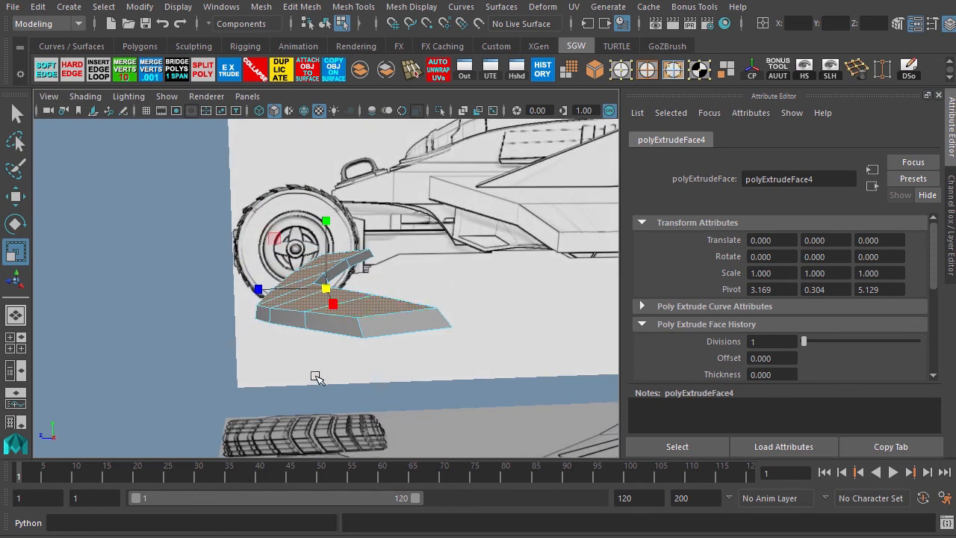
pyautogui.press('space')
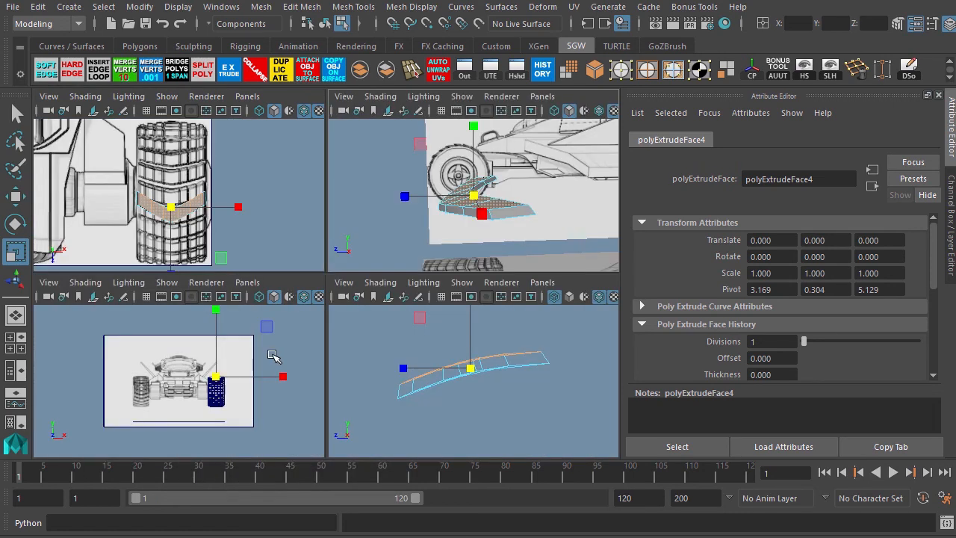
pyautogui.press('space')
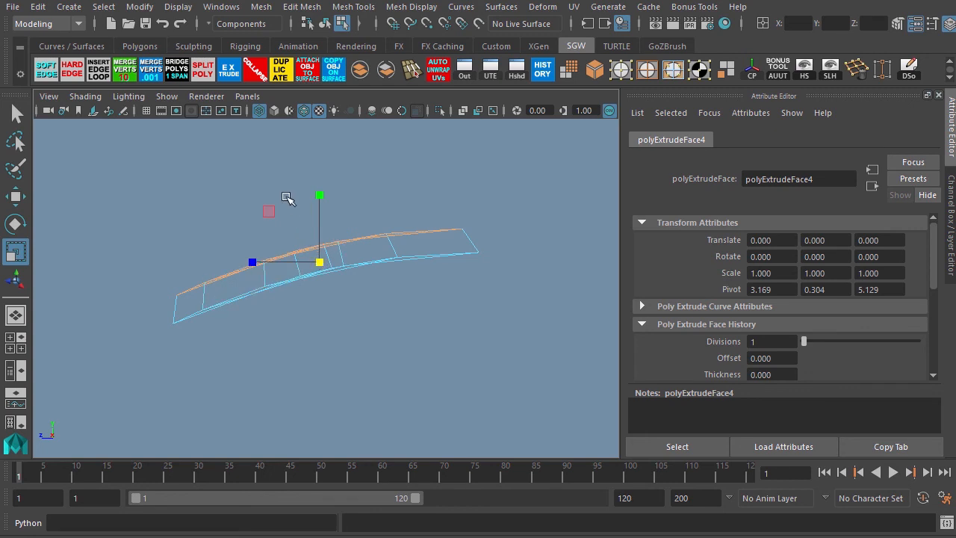
pyautogui.click(230, 72)
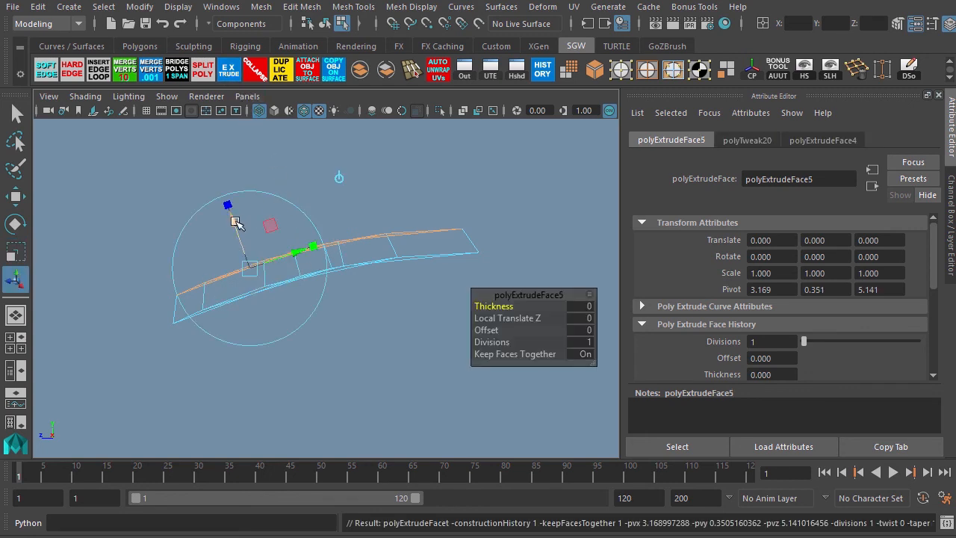
pyautogui.moveTo(234, 221); pyautogui.dragTo(230, 208)
pyautogui.press('r')
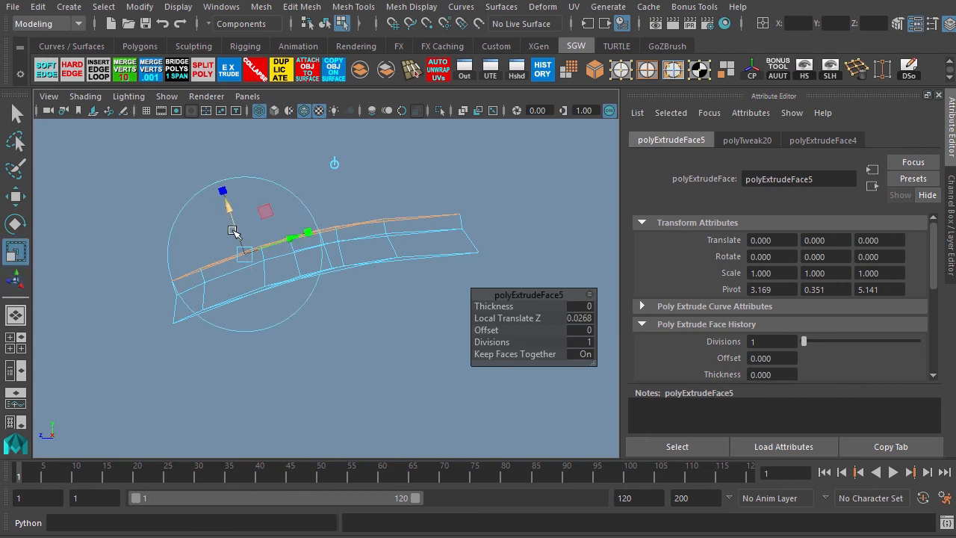
pyautogui.moveTo(305, 251); pyautogui.dragTo(303, 253)
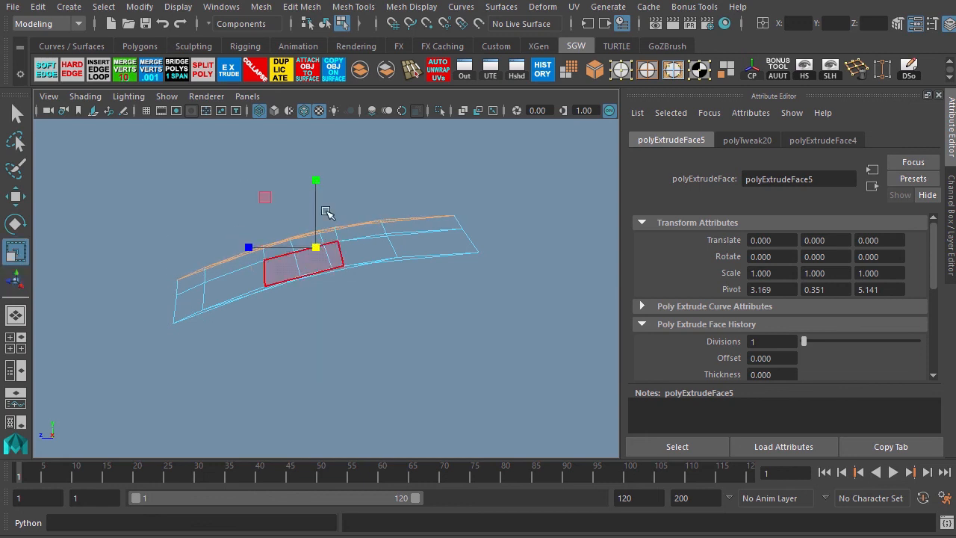
# Select the vertices at the fender's end, try moving them, and undo the changes.
pyautogui.click(620, 72)
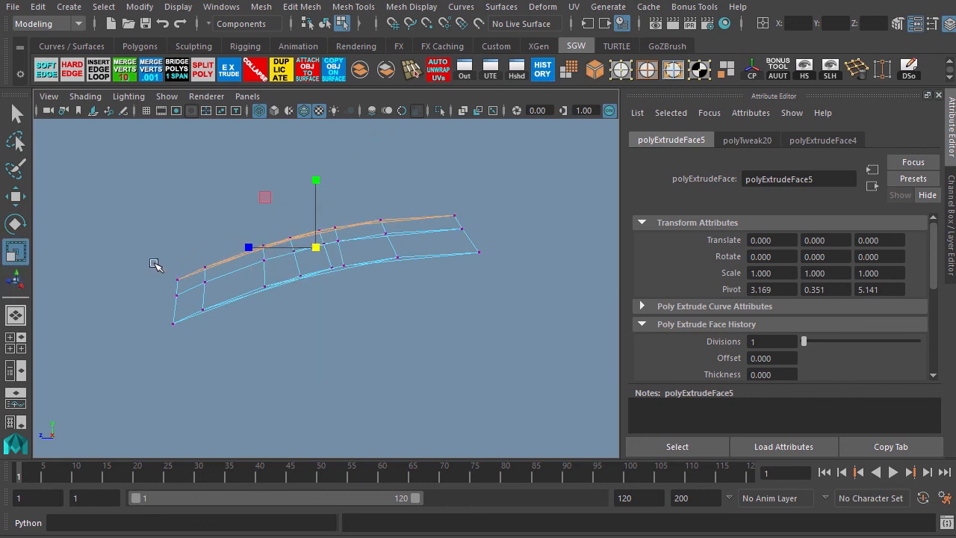
pyautogui.moveTo(204, 286); pyautogui.dragTo(172, 281)
pyautogui.press('w')
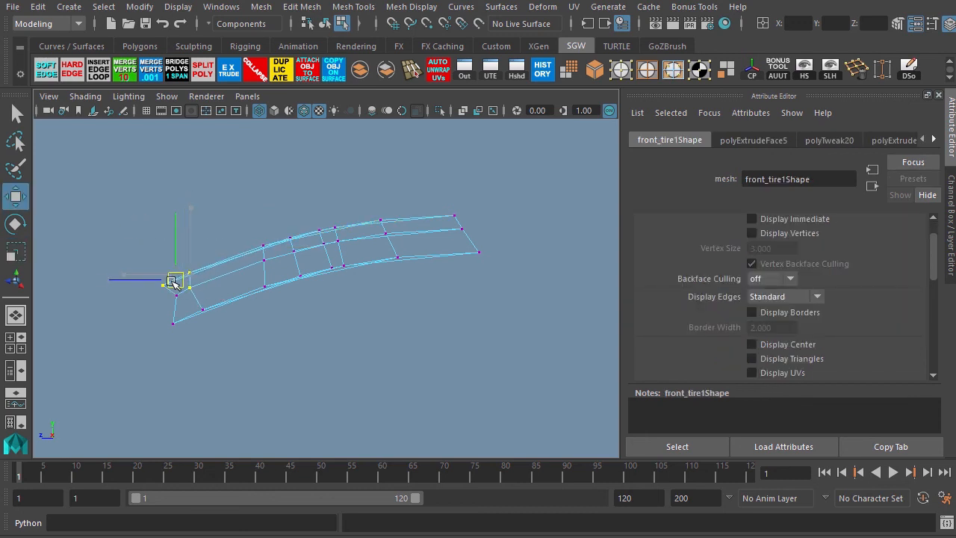
pyautogui.hotkey('ctrl', 'z')
pyautogui.moveTo(103, 233); pyautogui.dragTo(153, 292)
pyautogui.press('space')
pyautogui.press('space')
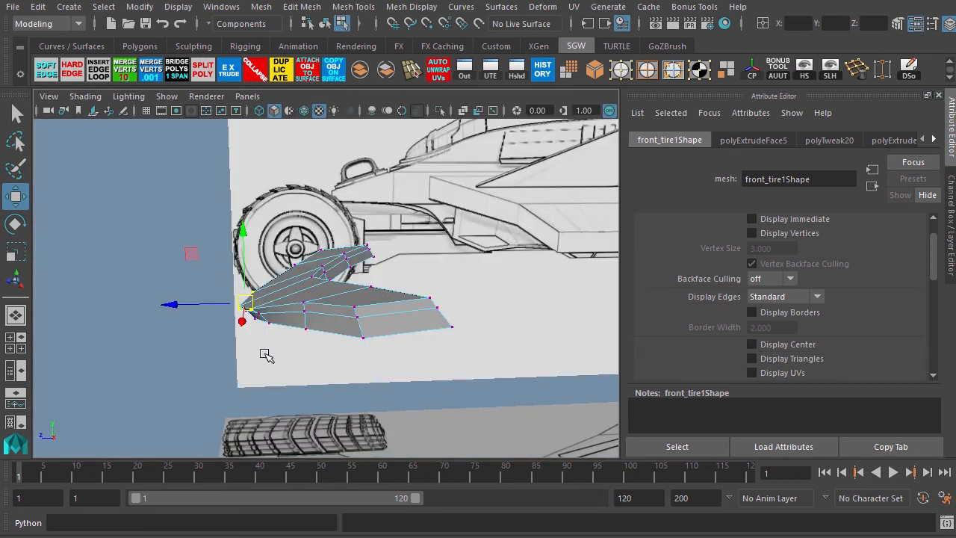
pyautogui.moveTo(233, 356)
pyautogui.keyDown('alt'); pyautogui.mouseDown()
pyautogui.moveTo(234, 346)
pyautogui.moveTo(336, 331)
pyautogui.moveTo(226, 348)
pyautogui.mouseUp(); pyautogui.keyUp('alt')
pyautogui.hotkey('ctrl', 'z')
pyautogui.hotkey('ctrl', 'z')
pyautogui.hotkey('ctrl', 'z')
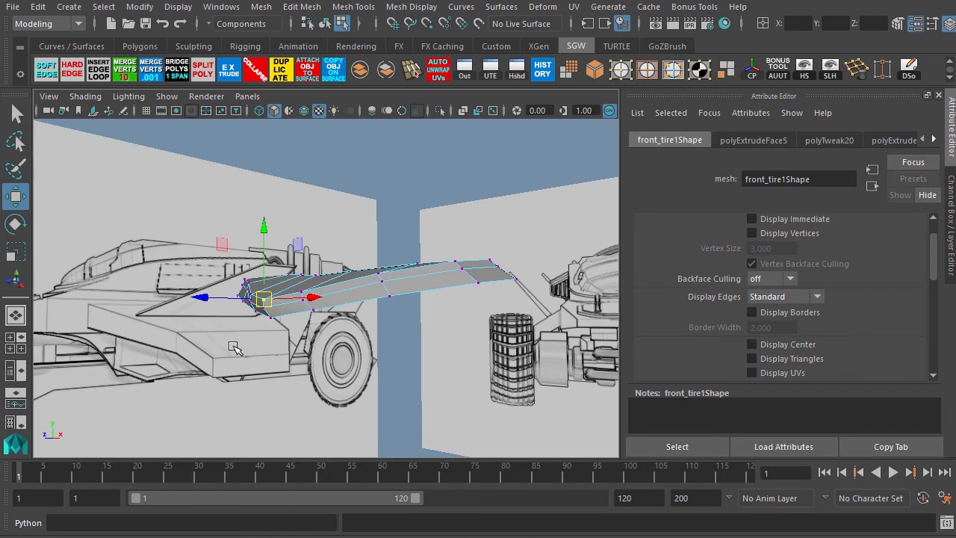
# Select the row of faces along the fender's outer edge and move them outward.
pyautogui.press('space')
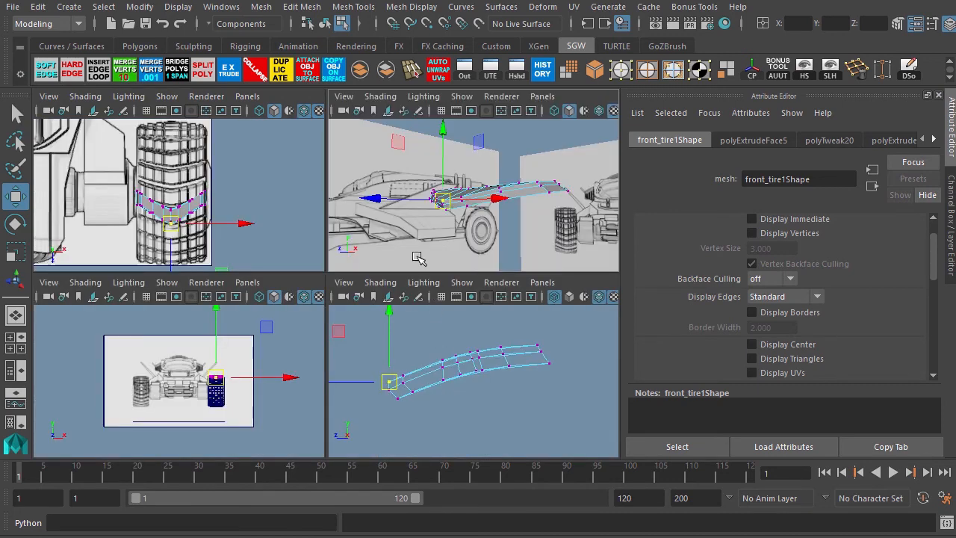
pyautogui.press('space')
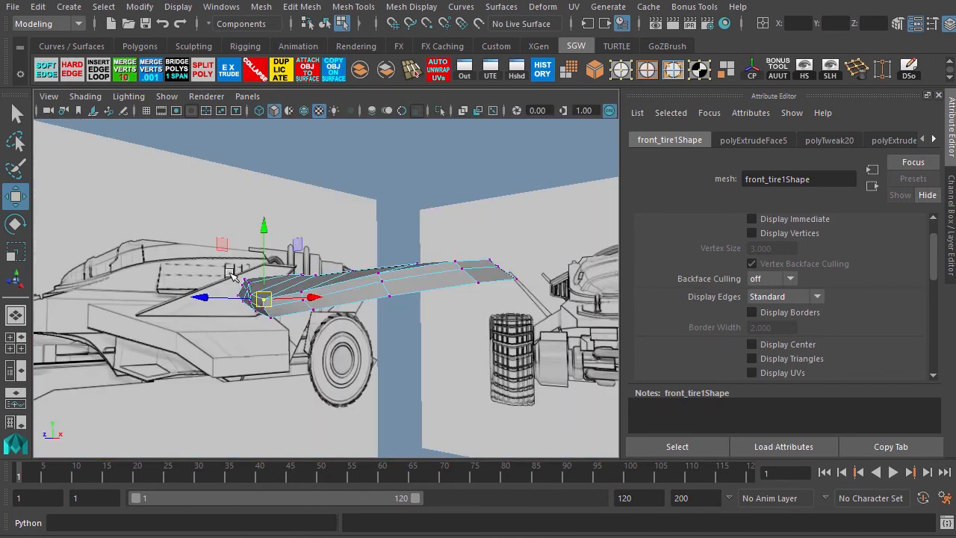
pyautogui.keyDown('alt'); pyautogui.moveTo(187, 240); pyautogui.dragTo(266, 300); pyautogui.keyUp('alt')
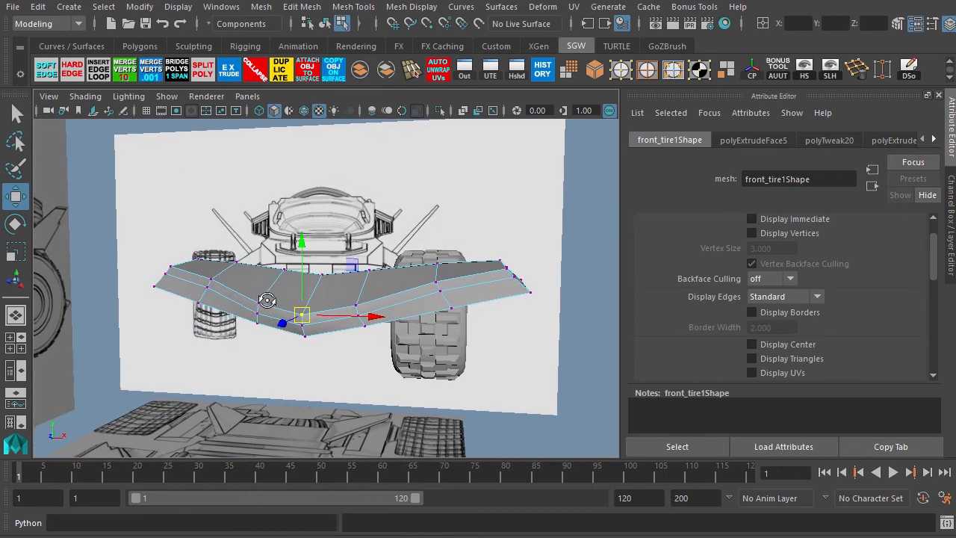
pyautogui.click(462, 237)
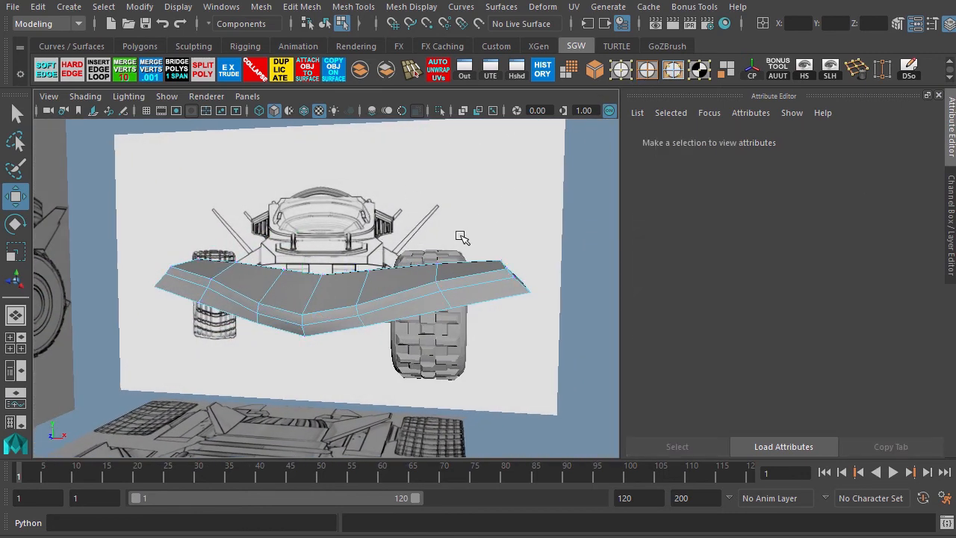
pyautogui.click(462, 275)
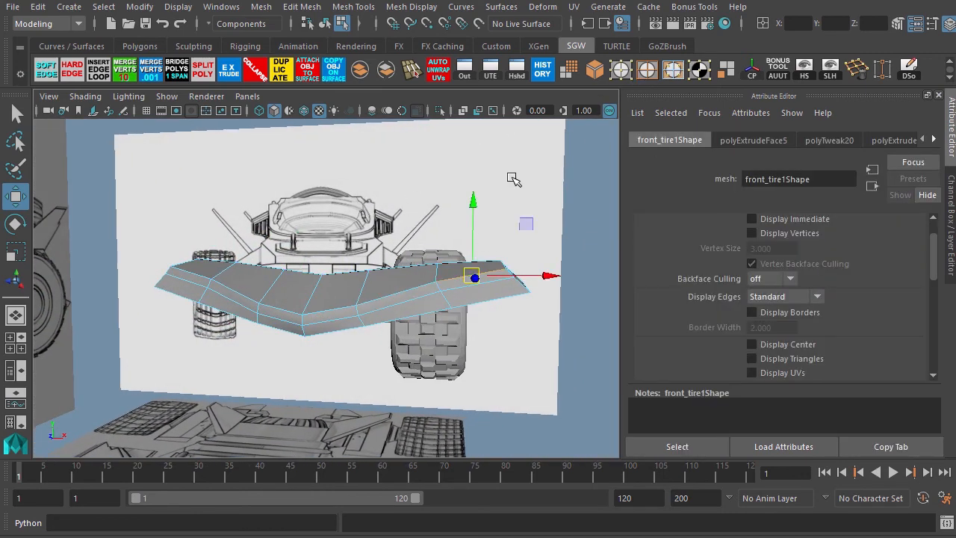
pyautogui.click(672, 73)
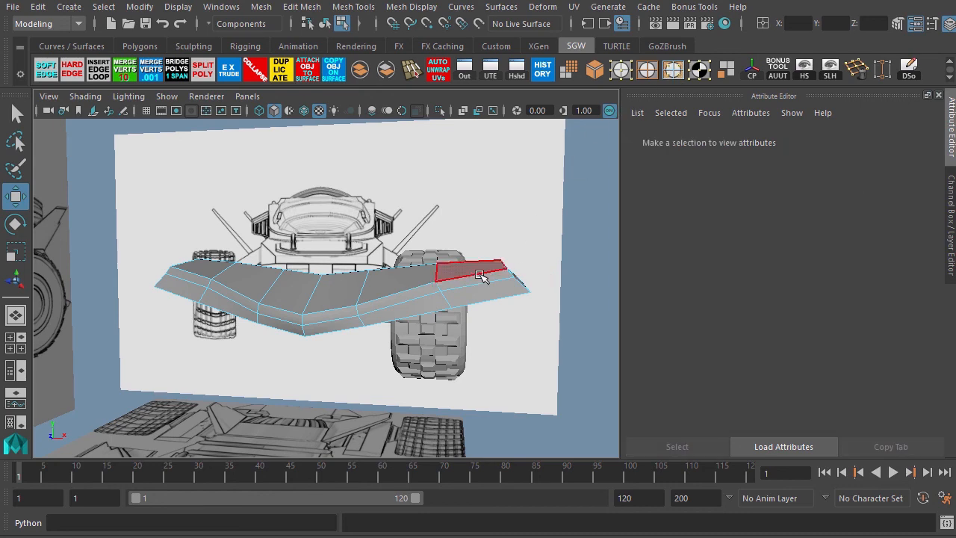
pyautogui.click(479, 281)
pyautogui.keyDown('shift'); pyautogui.click(397, 300); pyautogui.keyUp('shift')
pyautogui.keyDown('shift'); pyautogui.click(332, 316); pyautogui.keyUp('shift')
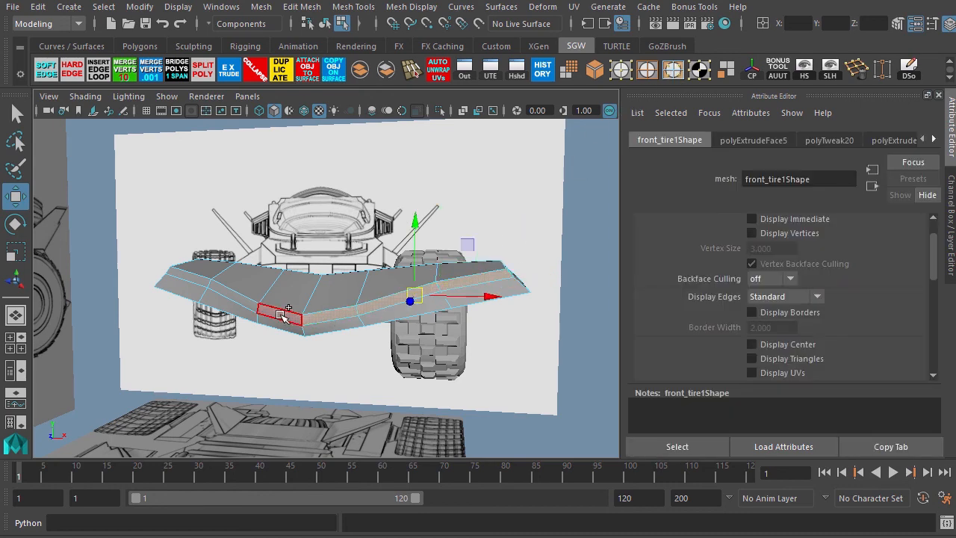
pyautogui.keyDown('shift'); pyautogui.click(270, 313); pyautogui.keyUp('shift')
pyautogui.keyDown('shift'); pyautogui.click(228, 299); pyautogui.keyUp('shift')
pyautogui.keyDown('shift'); pyautogui.click(183, 285); pyautogui.keyUp('shift')
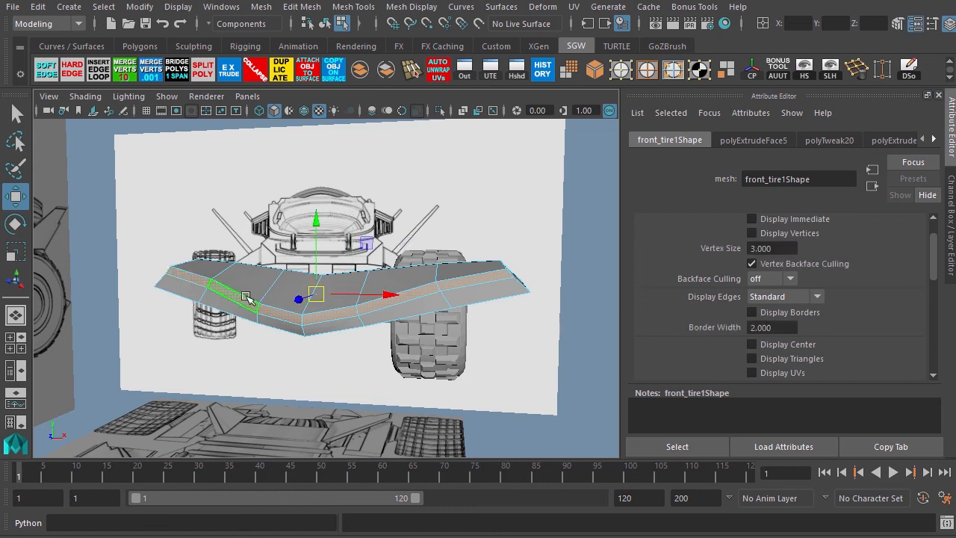
pyautogui.press('space')
pyautogui.press('space')
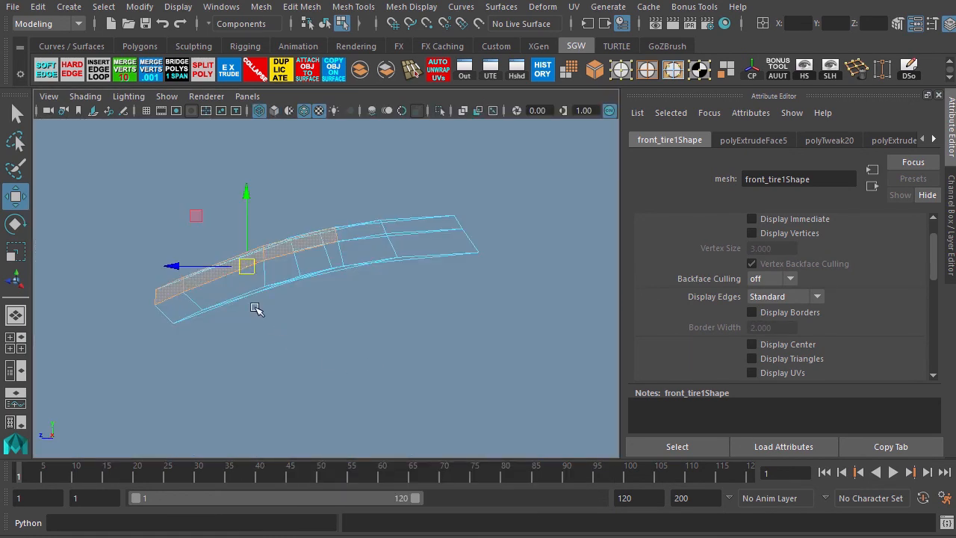
pyautogui.moveTo(244, 267); pyautogui.dragTo(215, 277)
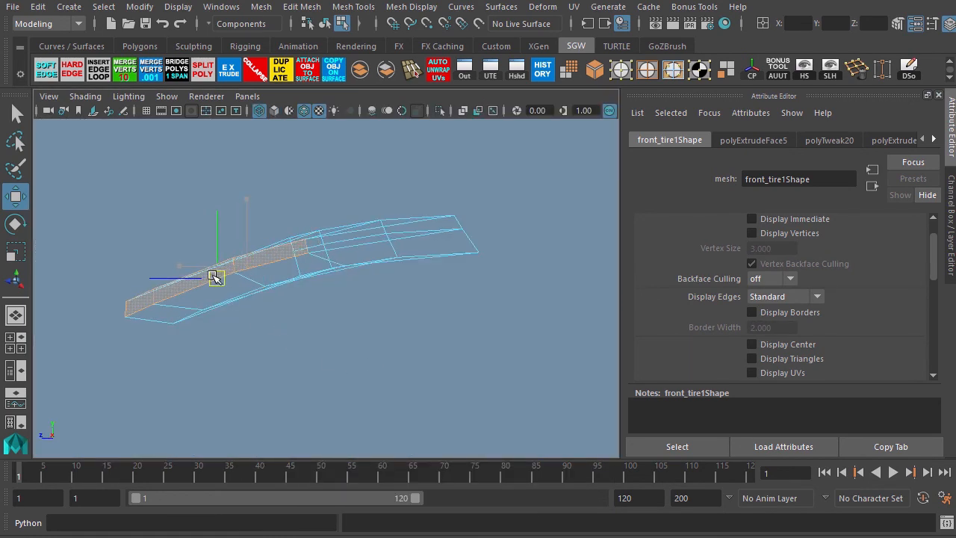
pyautogui.press('space')
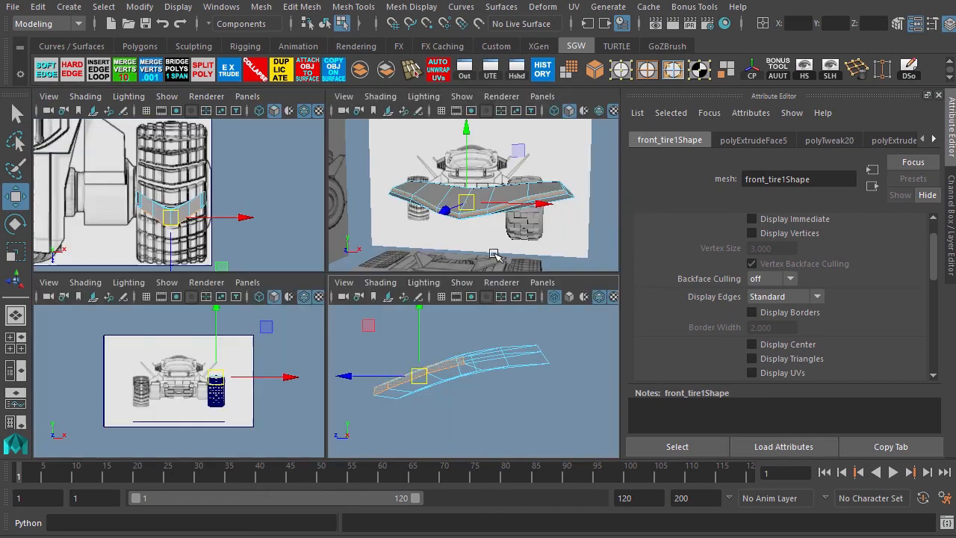
# Select the row of vertices along the fender's front edge and move them along Z in the side view.
pyautogui.press('space')
pyautogui.keyDown('alt'); pyautogui.moveTo(242, 373); pyautogui.dragTo(223, 359); pyautogui.keyUp('alt')
pyautogui.click(647, 73)
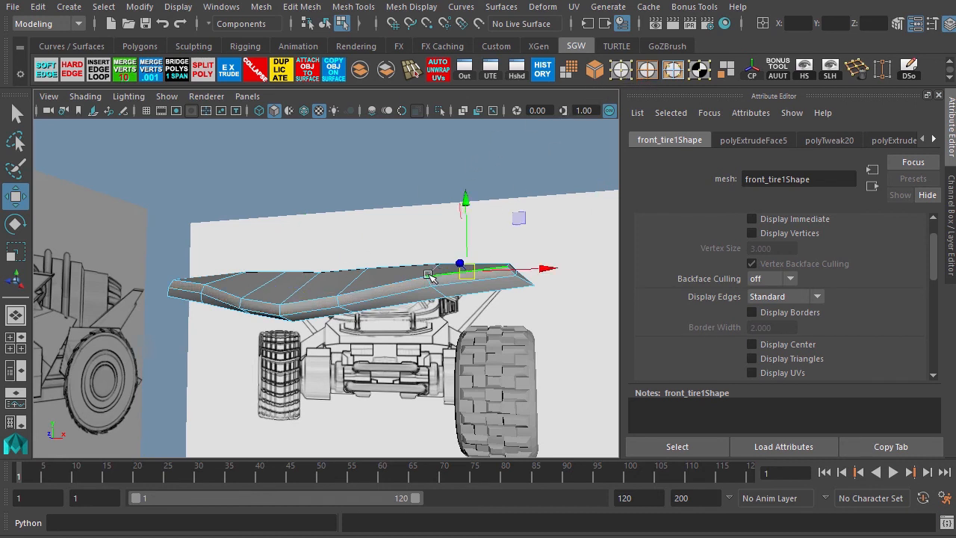
pyautogui.keyDown('shift'); pyautogui.click(405, 283); pyautogui.keyUp('shift')
pyautogui.keyDown('shift'); pyautogui.click(316, 299); pyautogui.keyUp('shift')
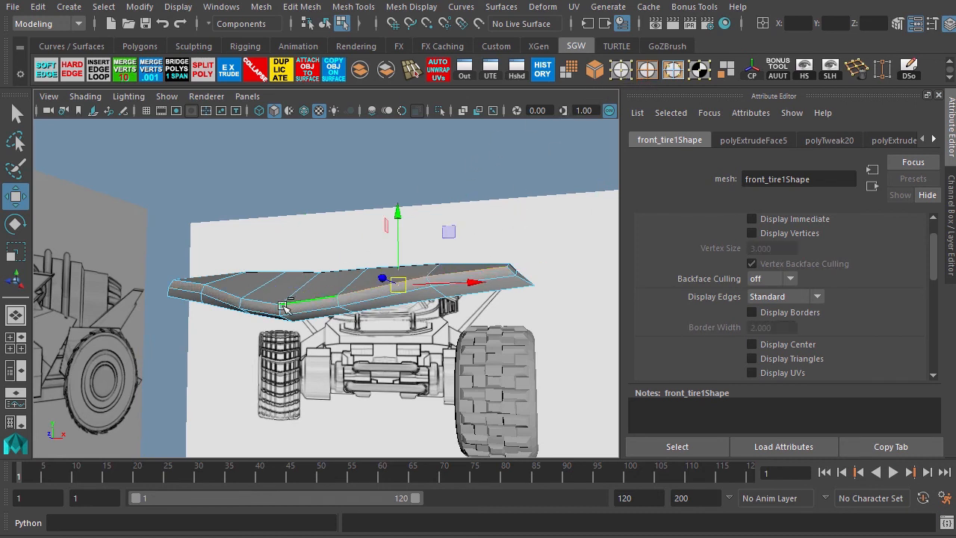
pyautogui.keyDown('shift'); pyautogui.click(239, 295); pyautogui.keyUp('shift')
pyautogui.keyDown('shift'); pyautogui.click(218, 292); pyautogui.keyUp('shift')
pyautogui.keyDown('shift'); pyautogui.click(202, 283); pyautogui.keyUp('shift')
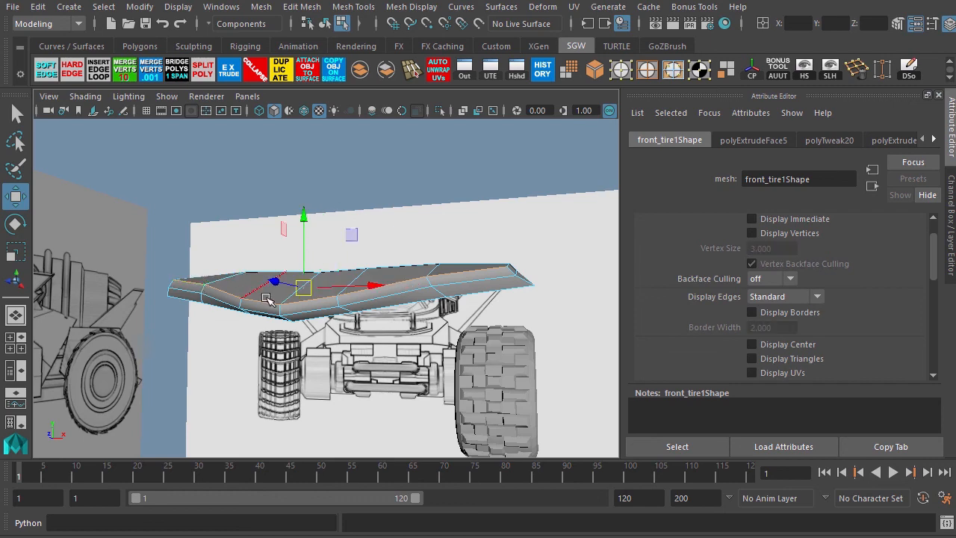
pyautogui.press('space')
pyautogui.press('space')
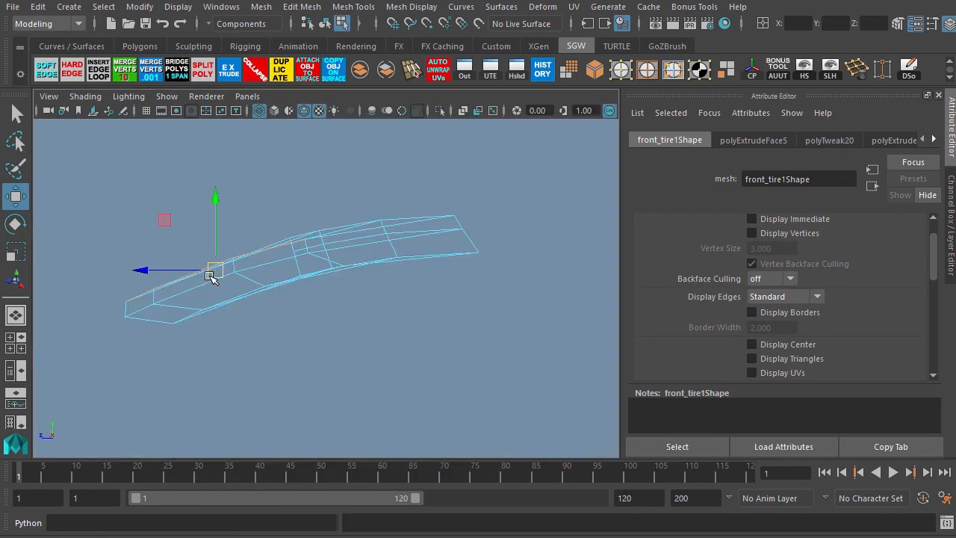
pyautogui.moveTo(213, 269); pyautogui.dragTo(191, 276)
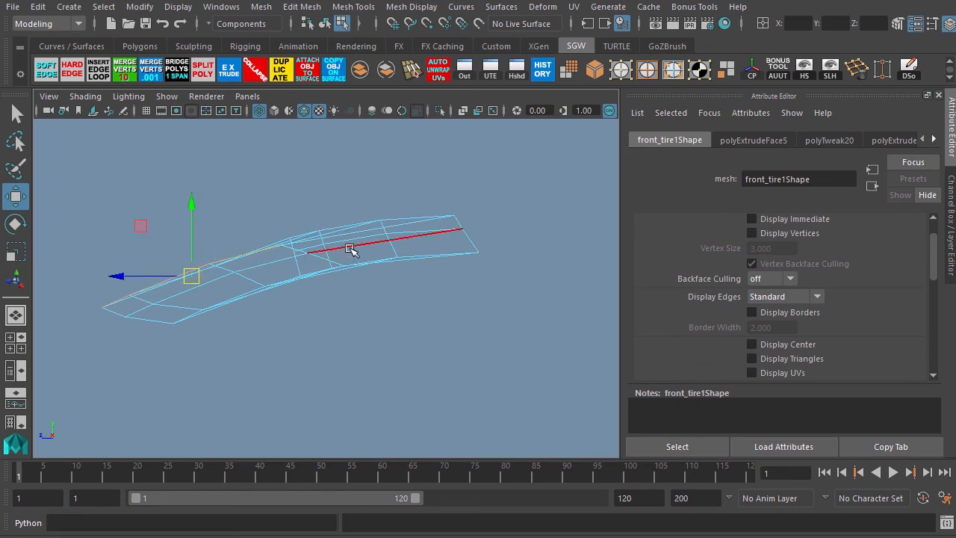
# Unhide all hidden objects and orbit around to inspect how the fender sits over the tire.
pyautogui.press('space')
pyautogui.press('space')
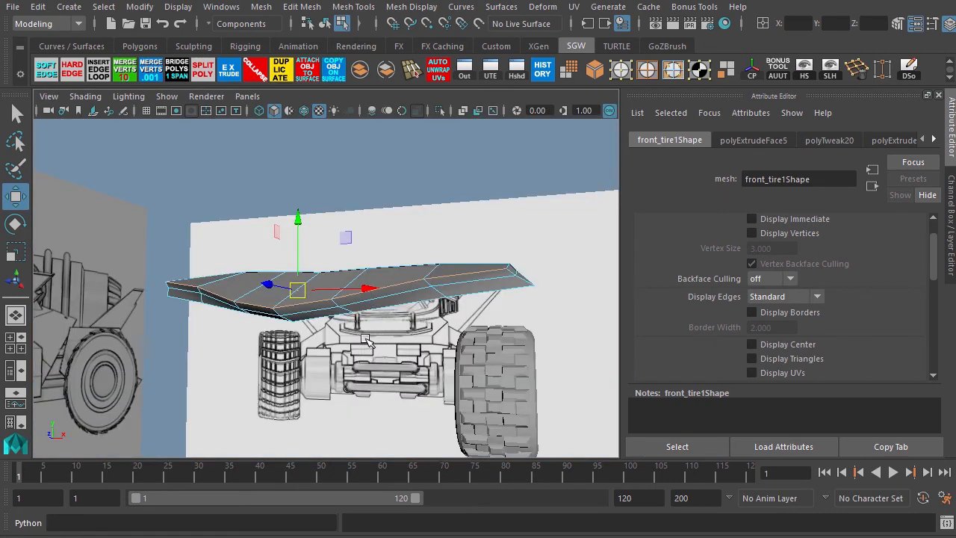
pyautogui.keyDown('alt'); pyautogui.moveTo(366, 340); pyautogui.dragTo(418, 343); pyautogui.keyUp('alt')
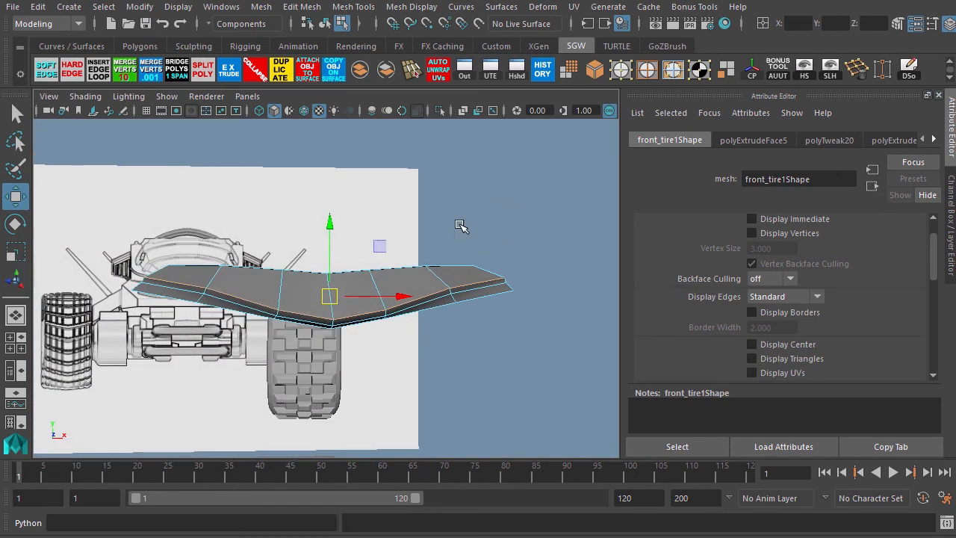
pyautogui.keyDown('alt'); pyautogui.moveTo(461, 226); pyautogui.dragTo(351, 239); pyautogui.keyUp('alt')
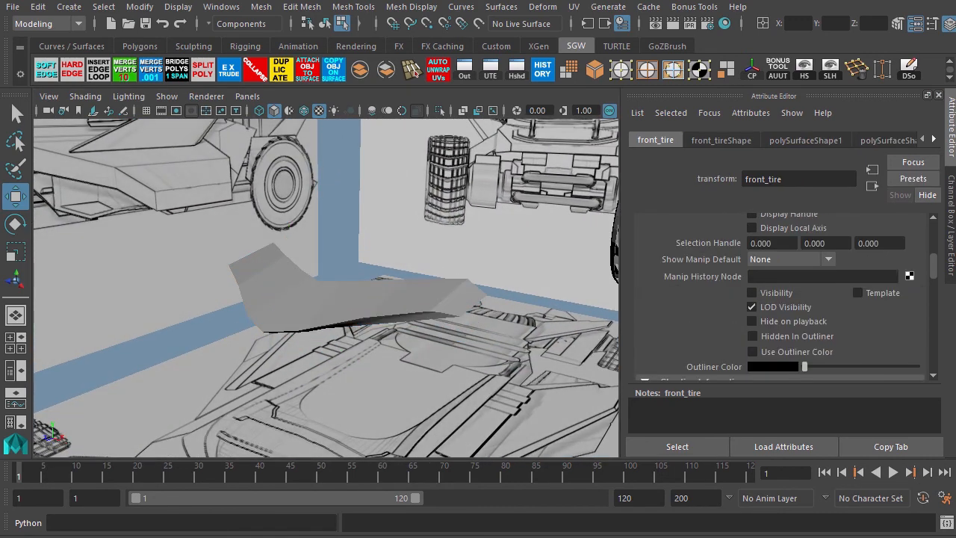
pyautogui.hotkey('shift', 'h')
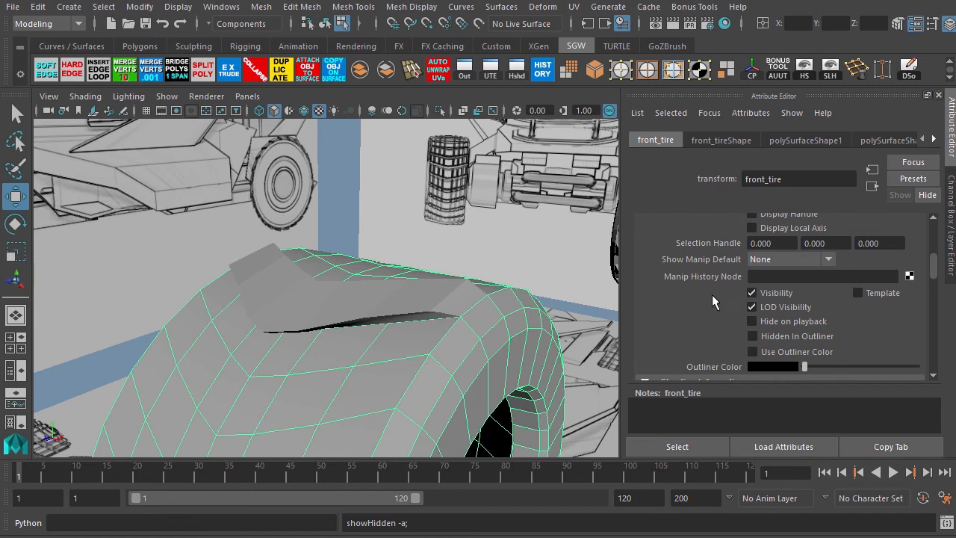
pyautogui.keyDown('alt'); pyautogui.moveTo(415, 367); pyautogui.dragTo(394, 277); pyautogui.keyUp('alt')
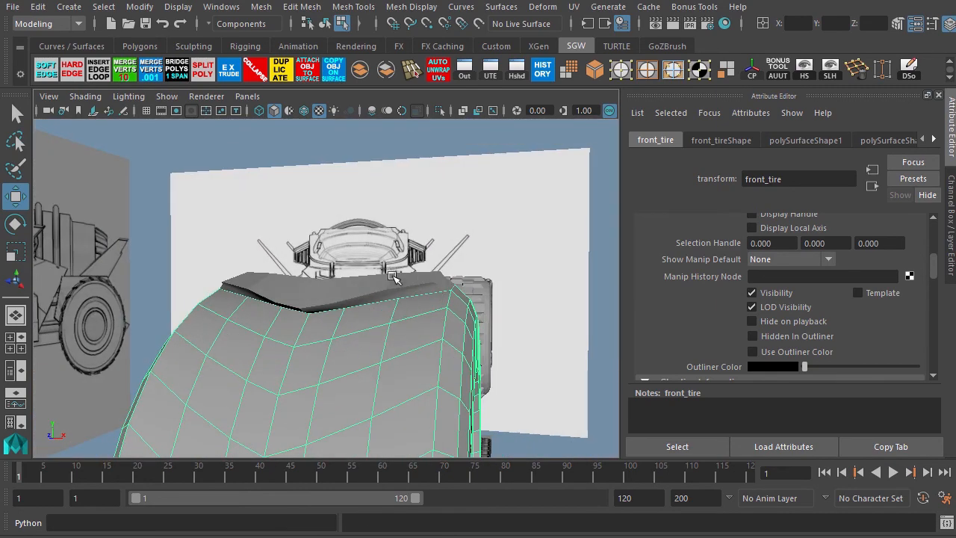
pyautogui.keyDown('alt'); pyautogui.moveTo(276, 374); pyautogui.dragTo(320, 296); pyautogui.keyUp('alt')
pyautogui.moveTo(316, 282); pyautogui.dragTo(324, 300, button='right')
pyautogui.keyDown('alt'); pyautogui.moveTo(243, 298); pyautogui.dragTo(339, 278); pyautogui.keyUp('alt')
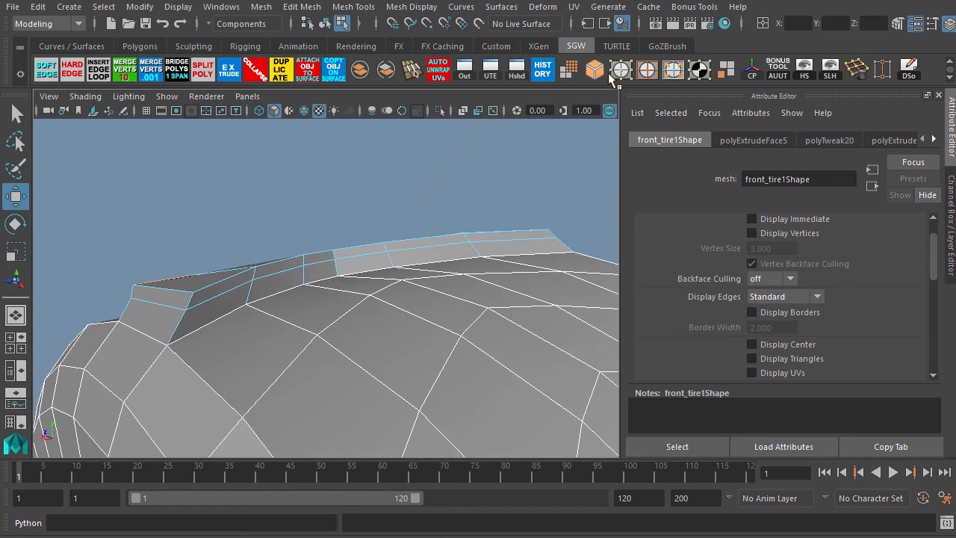
# Select the vertices along the fender's inner top edge and raise them slightly in the side view.
pyautogui.click(647, 75)
pyautogui.click(500, 236)
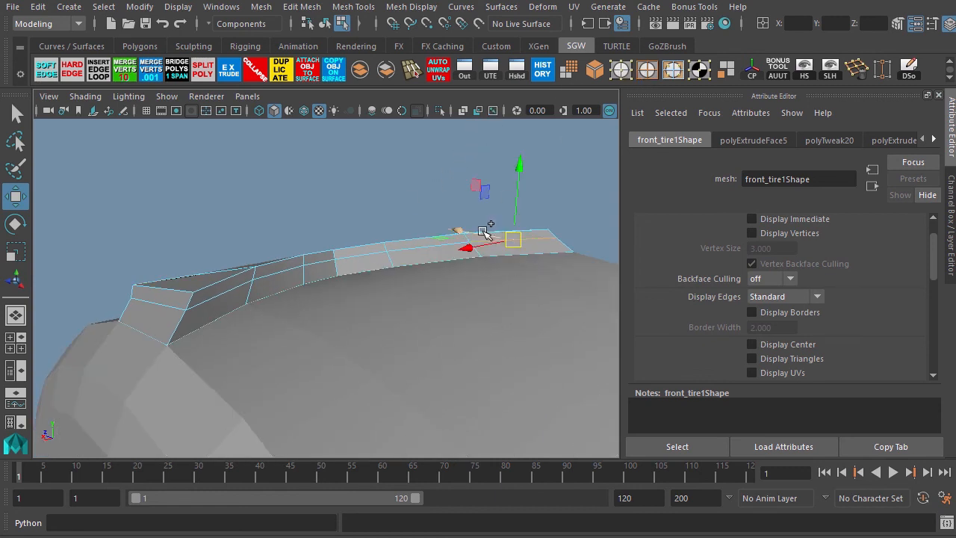
pyautogui.keyDown('alt'); pyautogui.moveTo(391, 271); pyautogui.dragTo(403, 288); pyautogui.keyUp('alt')
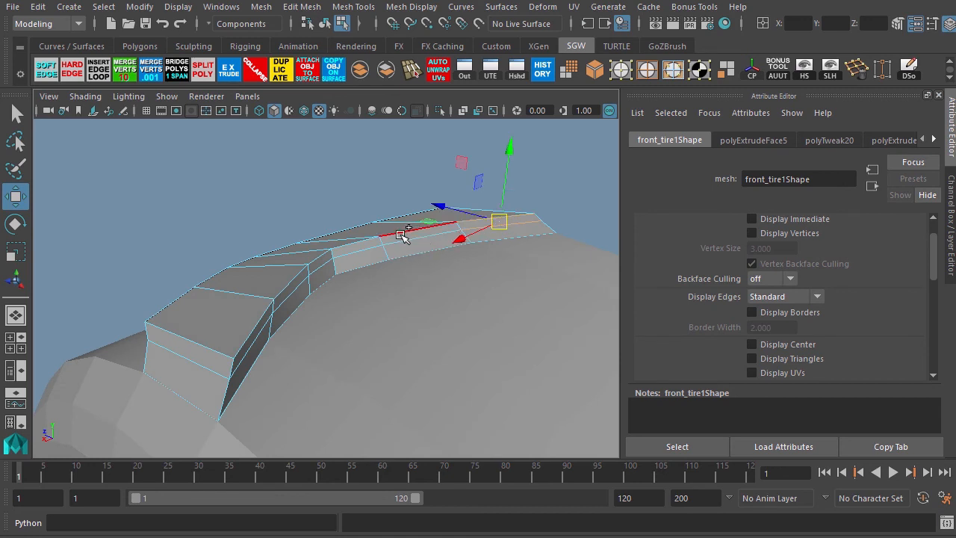
pyautogui.keyDown('shift'); pyautogui.click(404, 237); pyautogui.keyUp('shift')
pyautogui.keyDown('shift'); pyautogui.click(363, 245); pyautogui.keyUp('shift')
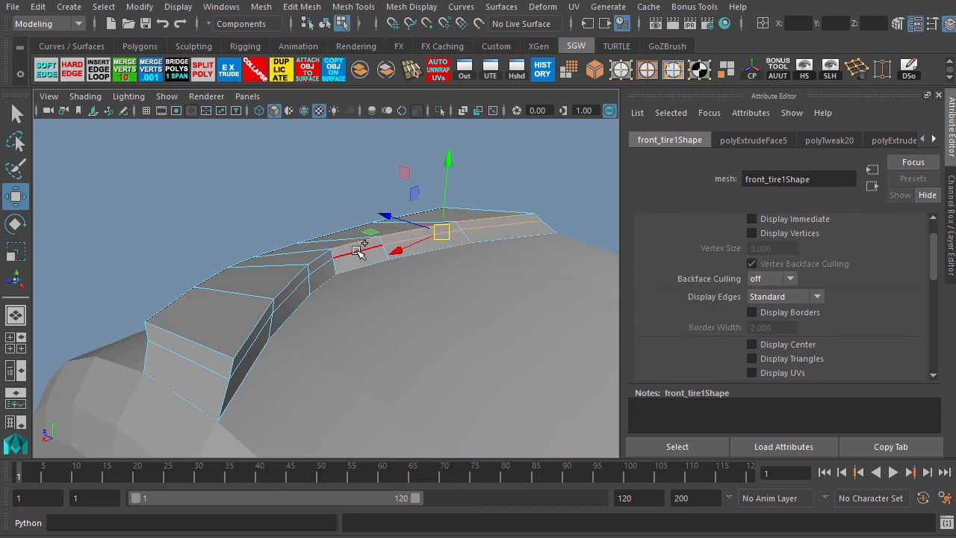
pyautogui.keyDown('shift'); pyautogui.click(320, 263); pyautogui.keyUp('shift')
pyautogui.keyDown('shift'); pyautogui.click(301, 272); pyautogui.keyUp('shift')
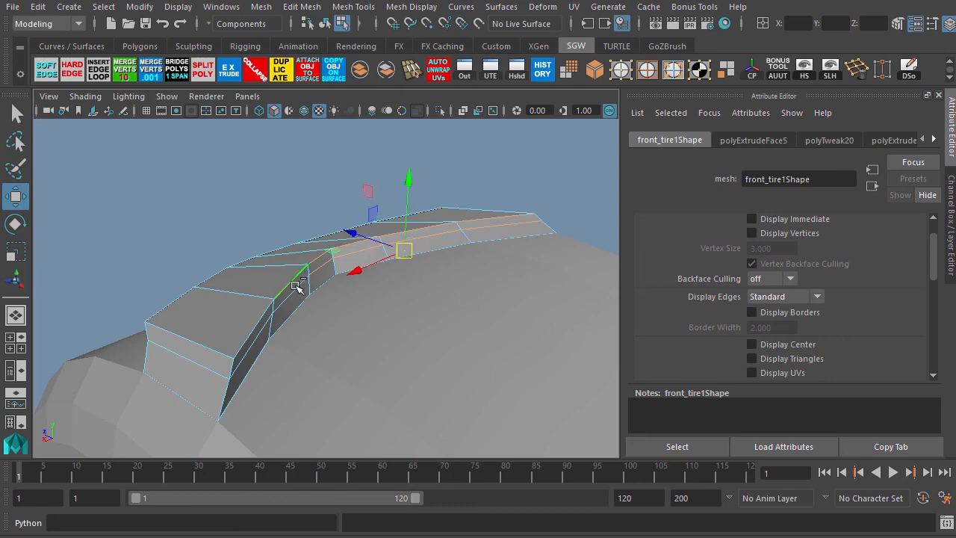
pyautogui.keyDown('shift'); pyautogui.click(264, 316); pyautogui.keyUp('shift')
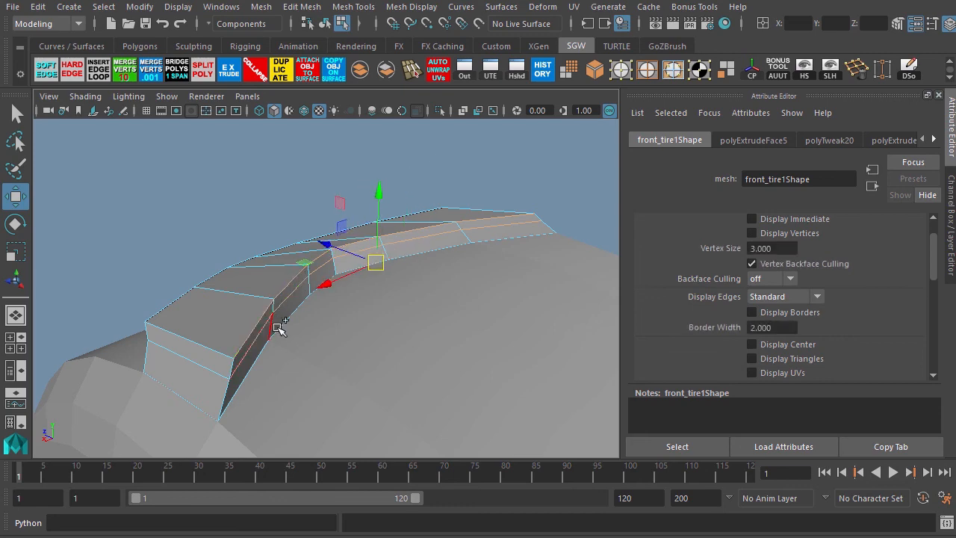
pyautogui.press('space')
pyautogui.press('space')
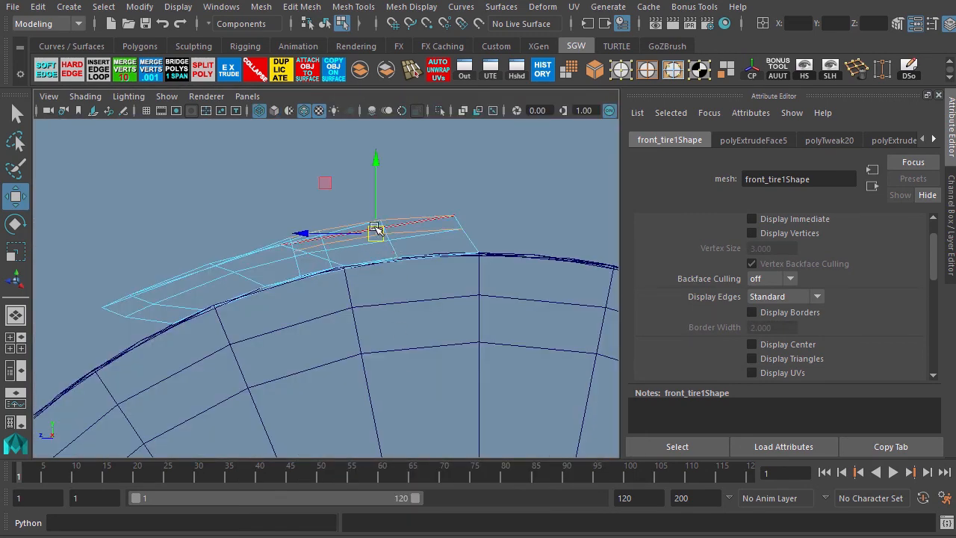
pyautogui.moveTo(372, 167)
pyautogui.mouseDown()
pyautogui.moveTo(376, 160)
pyautogui.moveTo(384, 179)
pyautogui.mouseUp()
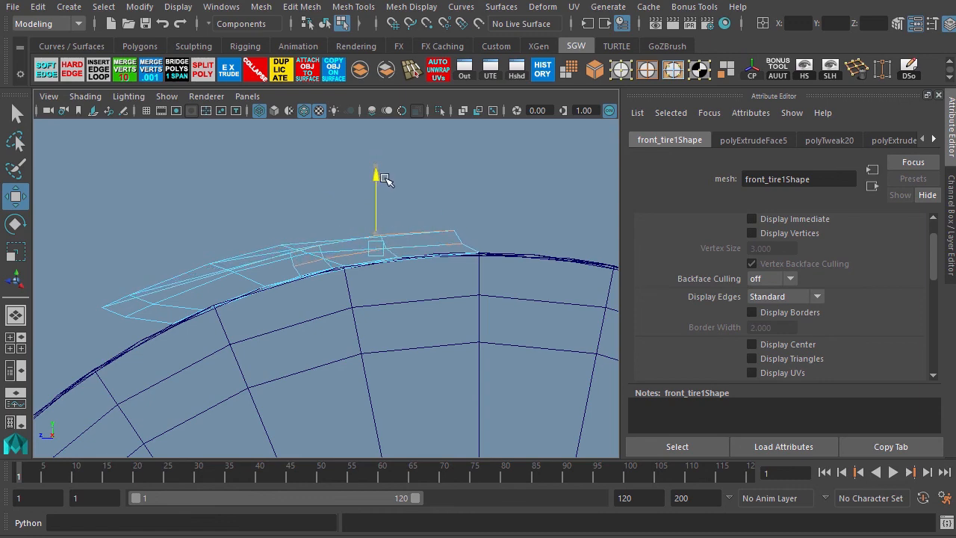
pyautogui.press('space')
pyautogui.press('space')
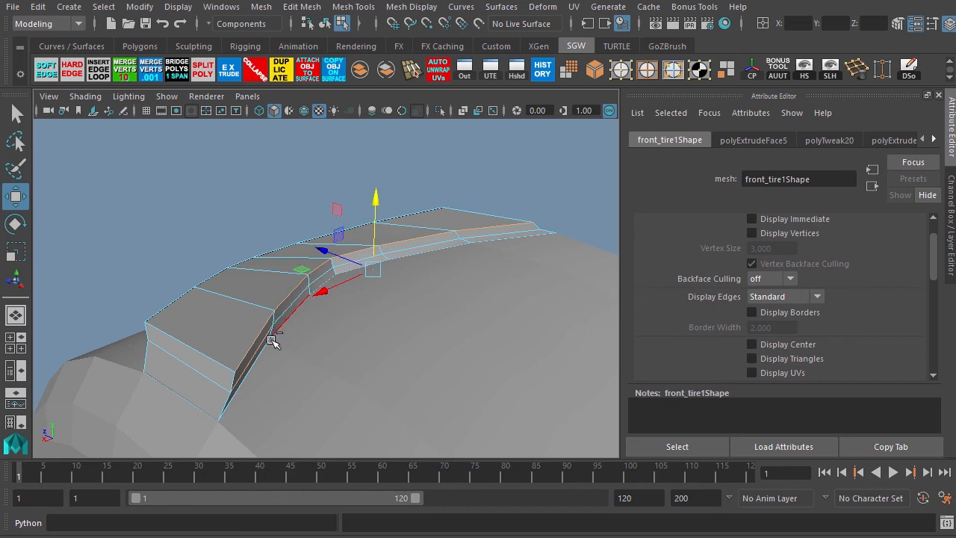
pyautogui.press('space')
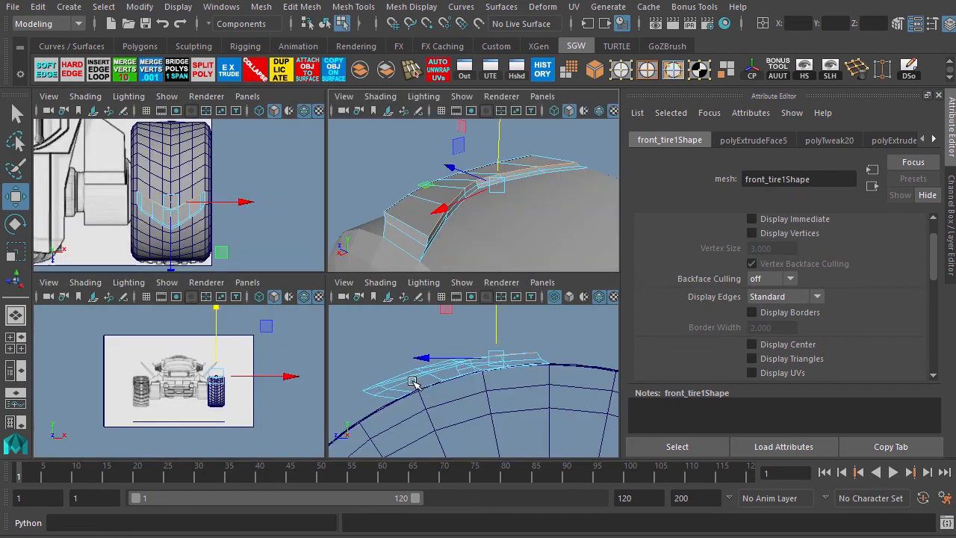
pyautogui.press('space')
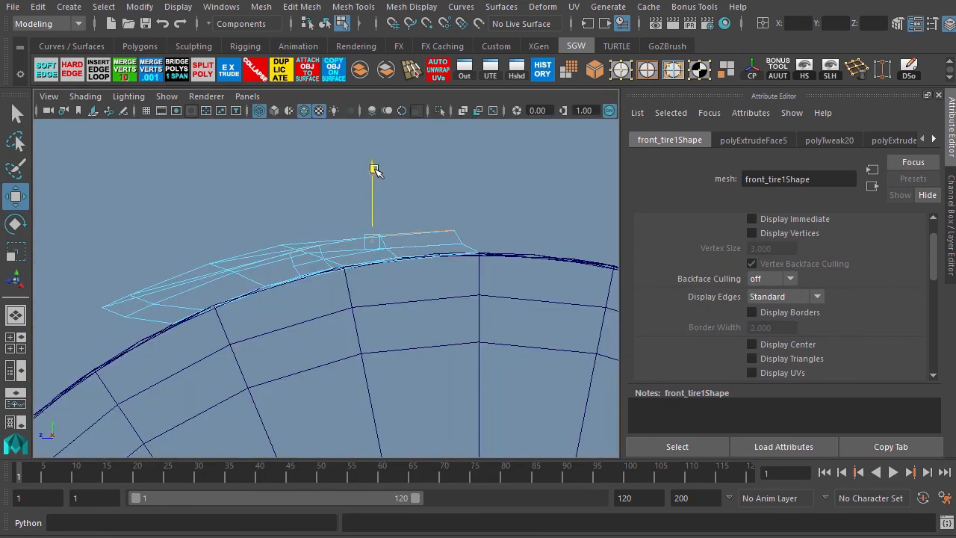
pyautogui.moveTo(375, 169); pyautogui.dragTo(378, 177)
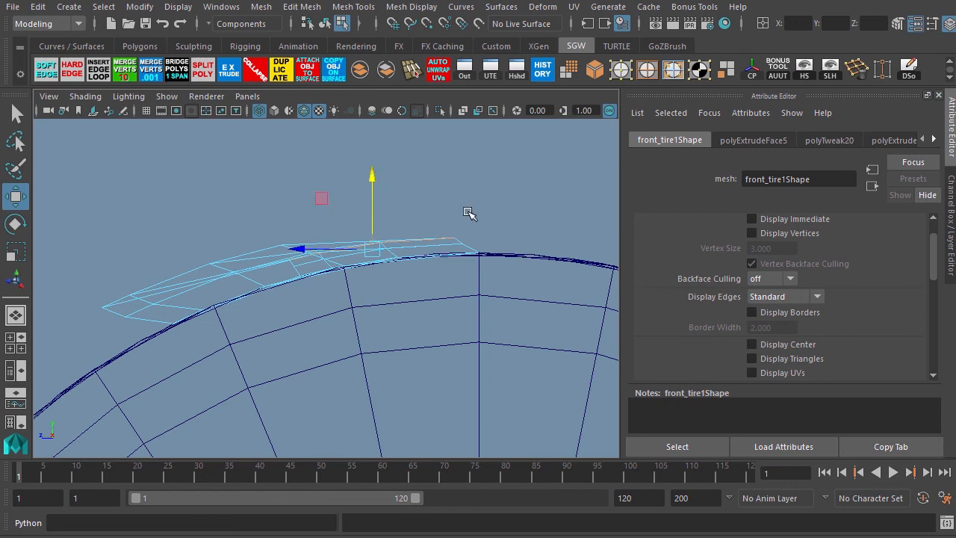
pyautogui.press('space')
pyautogui.press('space')
# Insert an edge loop running along the length of the fender.
pyautogui.keyDown('alt'); pyautogui.moveTo(358, 322); pyautogui.dragTo(420, 317); pyautogui.keyUp('alt')
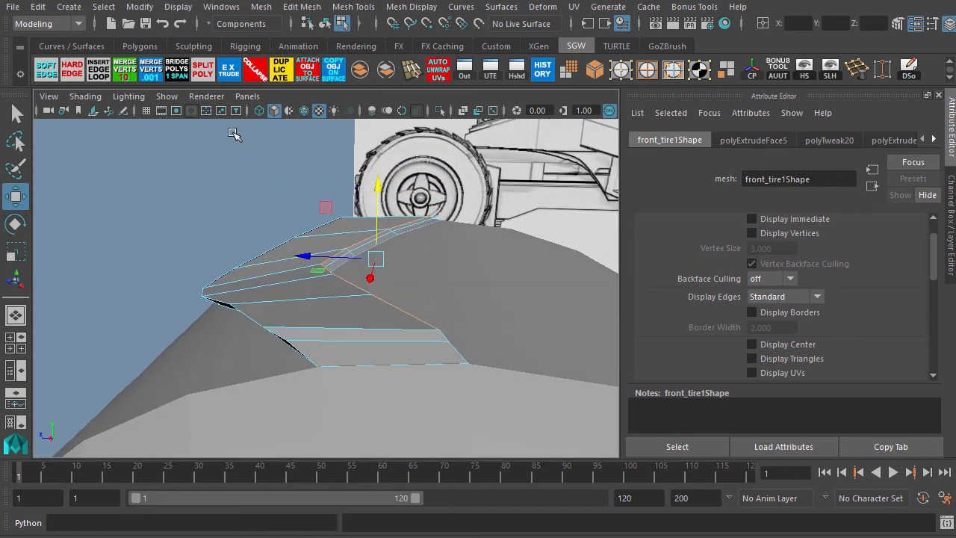
pyautogui.click(98, 70)
pyautogui.moveTo(312, 301); pyautogui.dragTo(367, 305)
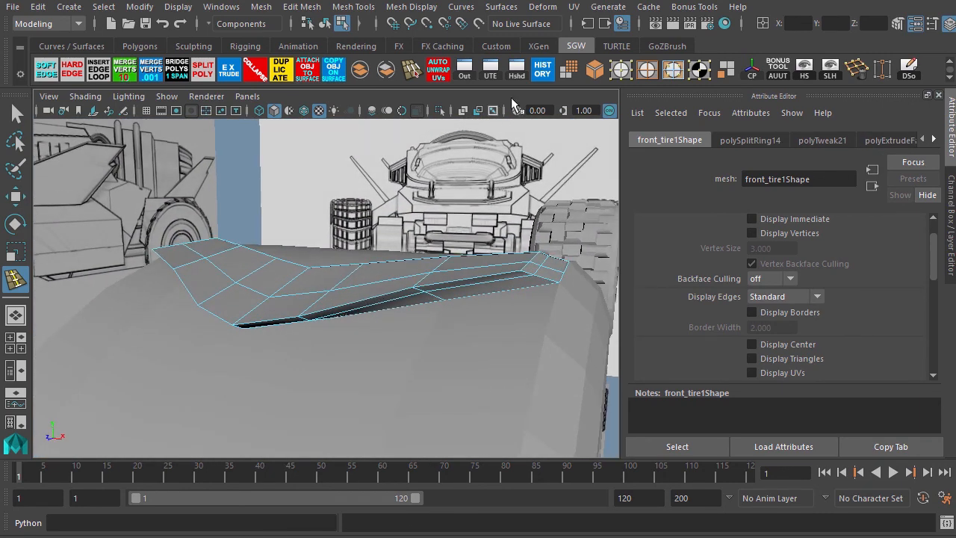
pyautogui.click(614, 72)
pyautogui.hotkey('ctrl', 'z')
pyautogui.press('w')
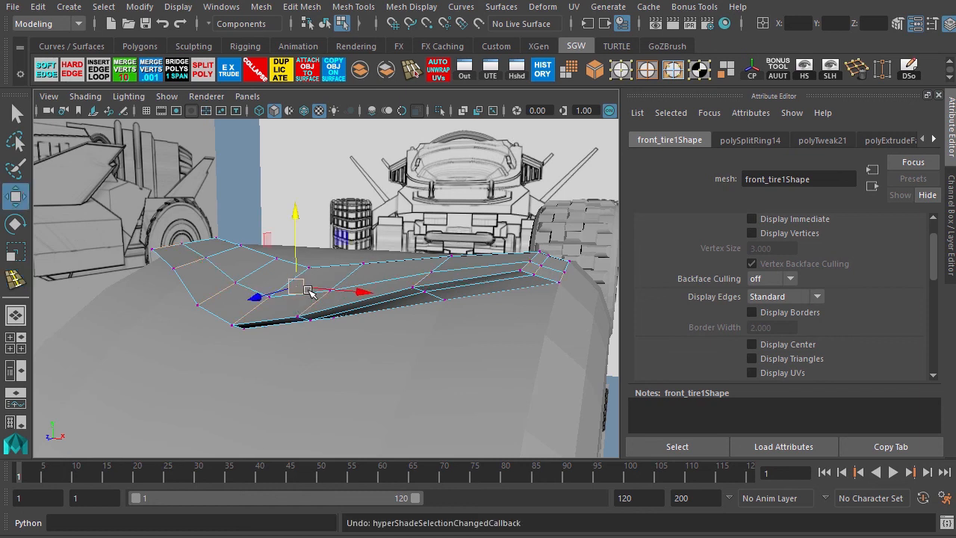
# Select two vertices on the new edge loop and raise them slightly.
pyautogui.click(330, 292)
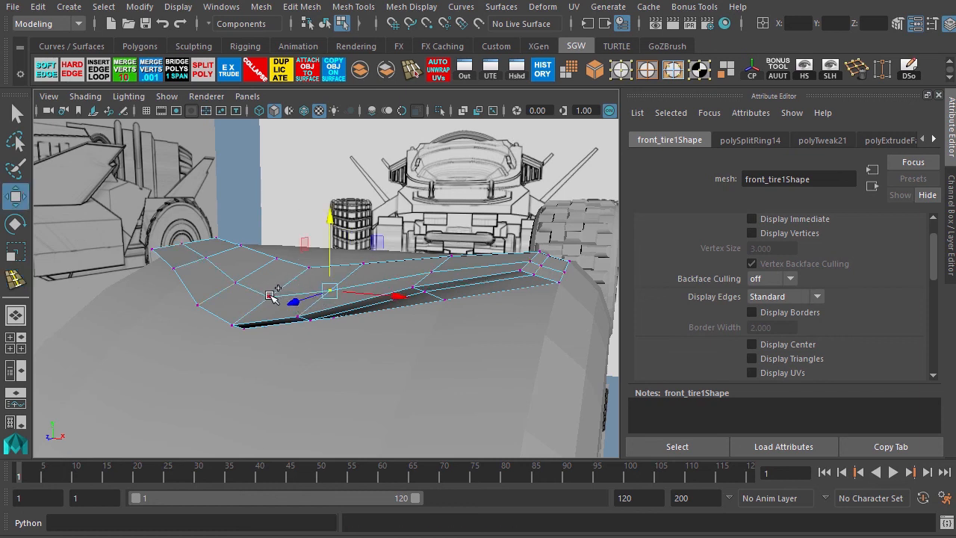
pyautogui.keyDown('shift'); pyautogui.click(234, 288); pyautogui.keyUp('shift')
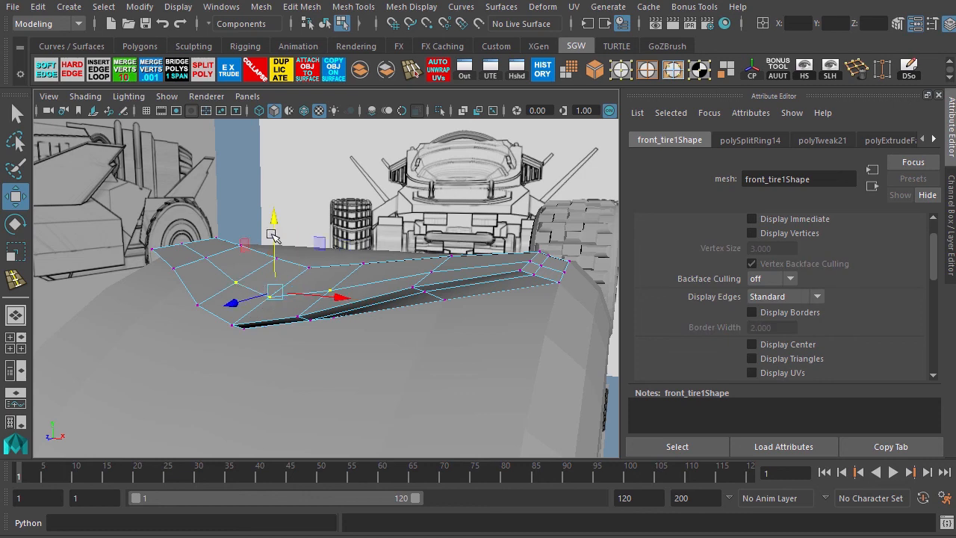
pyautogui.moveTo(272, 225); pyautogui.dragTo(274, 213)
# Switch to object mode, orbit around the tire and fender, and save the scene.
pyautogui.keyDown('alt'); pyautogui.moveTo(316, 332); pyautogui.dragTo(118, 317); pyautogui.keyUp('alt')
pyautogui.press('F8')
pyautogui.keyDown('alt'); pyautogui.moveTo(177, 342); pyautogui.dragTo(141, 283, button='middle'); pyautogui.keyUp('alt')
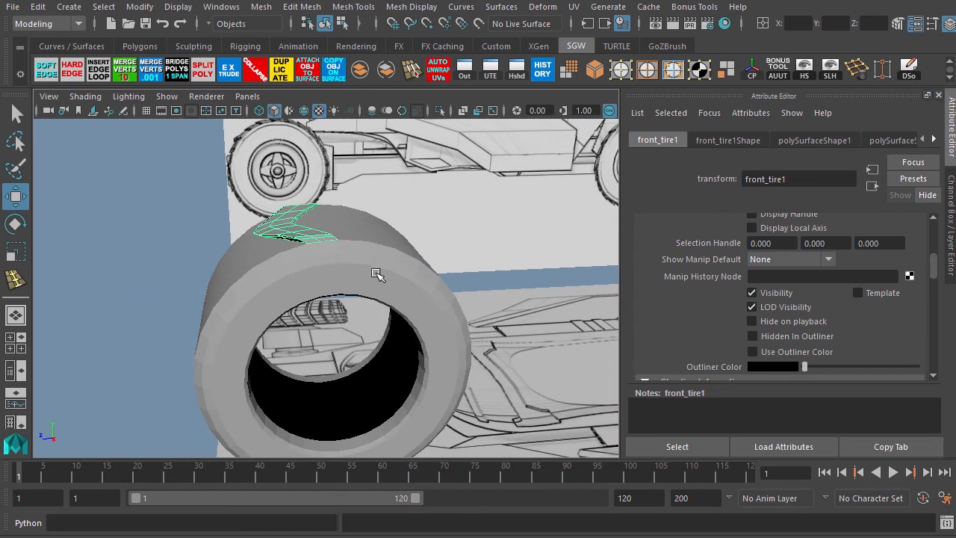
pyautogui.keyDown('alt'); pyautogui.moveTo(215, 287); pyautogui.dragTo(400, 252); pyautogui.keyUp('alt')
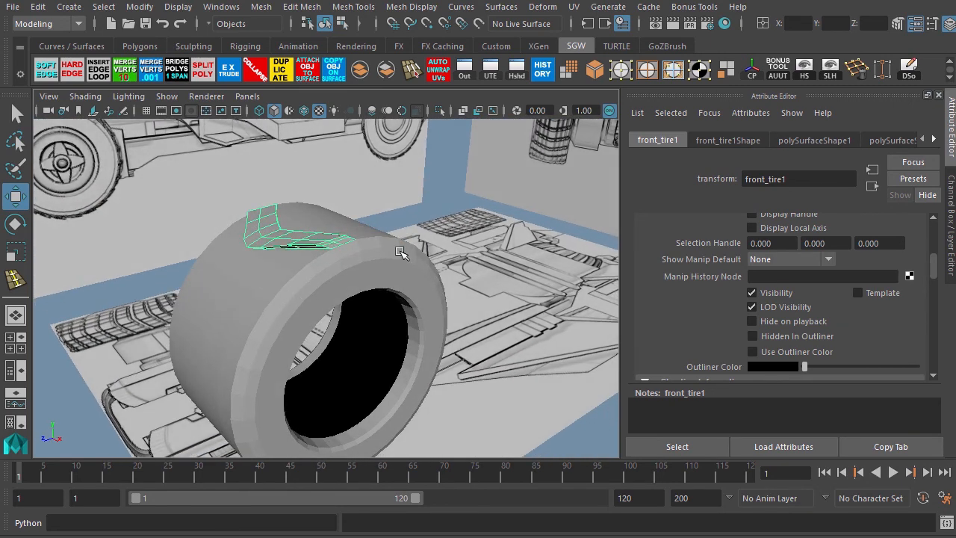
pyautogui.keyDown('alt'); pyautogui.moveTo(184, 329); pyautogui.dragTo(120, 346); pyautogui.keyUp('alt')
pyautogui.hotkey('ctrl', 's')
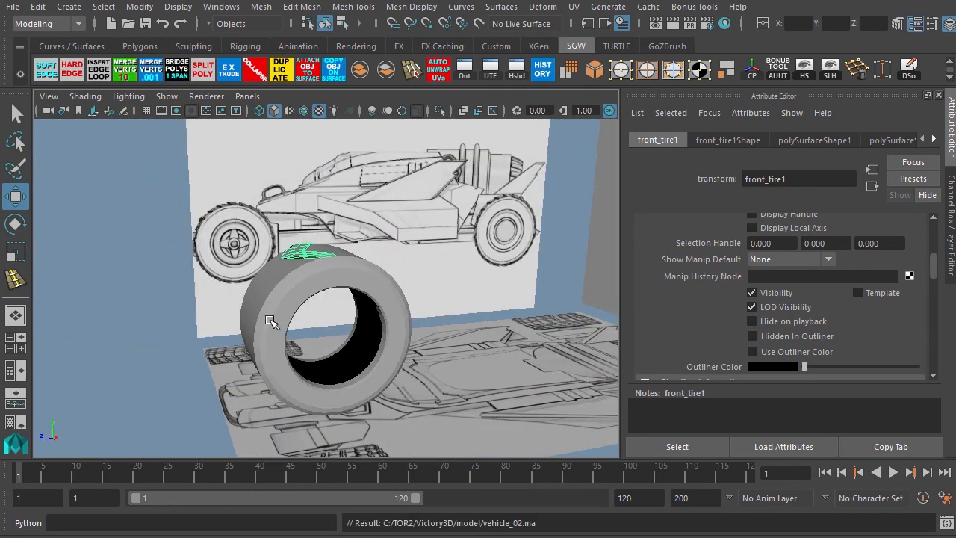
# Select the front tire's inner opening edge loop, extrude it, and scale the new edges slightly inward.
pyautogui.click(270, 320)
pyautogui.press('f')
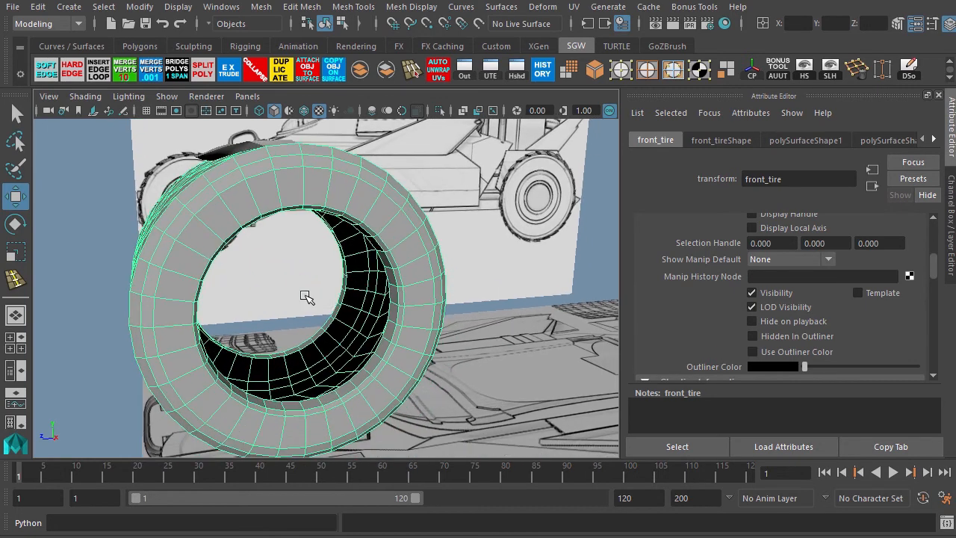
pyautogui.keyDown('alt'); pyautogui.moveTo(306, 296); pyautogui.dragTo(372, 316, button='right'); pyautogui.keyUp('alt')
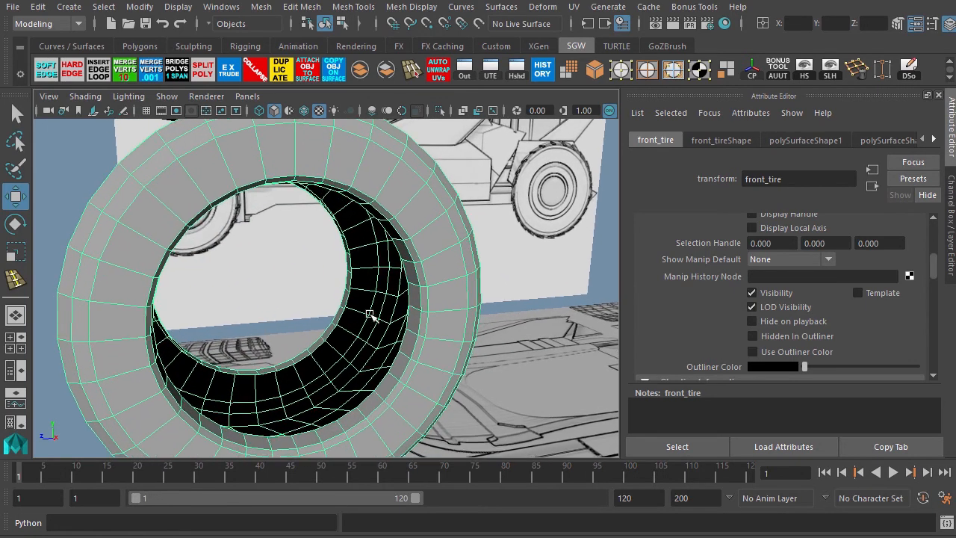
pyautogui.click(670, 71)
pyautogui.click(406, 344)
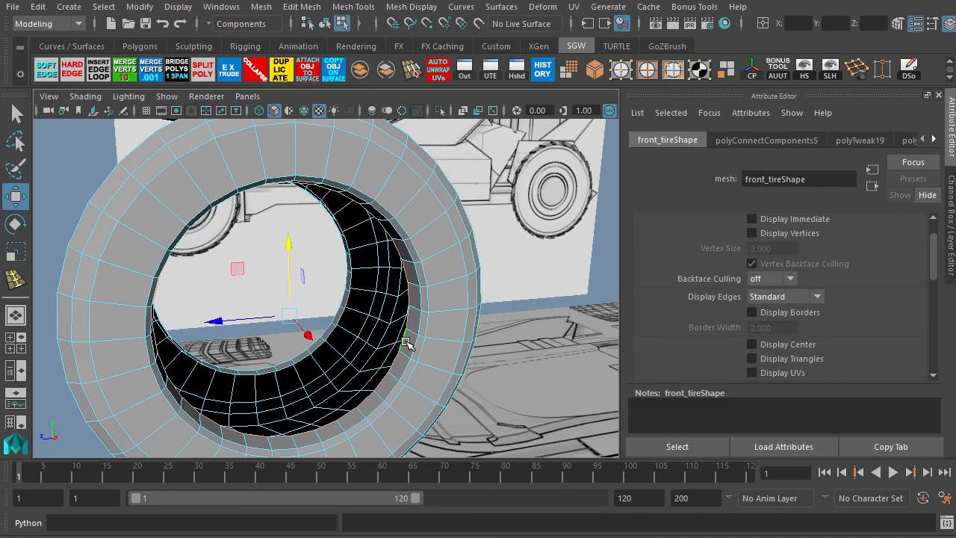
pyautogui.keyDown('alt'); pyautogui.moveTo(312, 369); pyautogui.dragTo(308, 353); pyautogui.keyUp('alt')
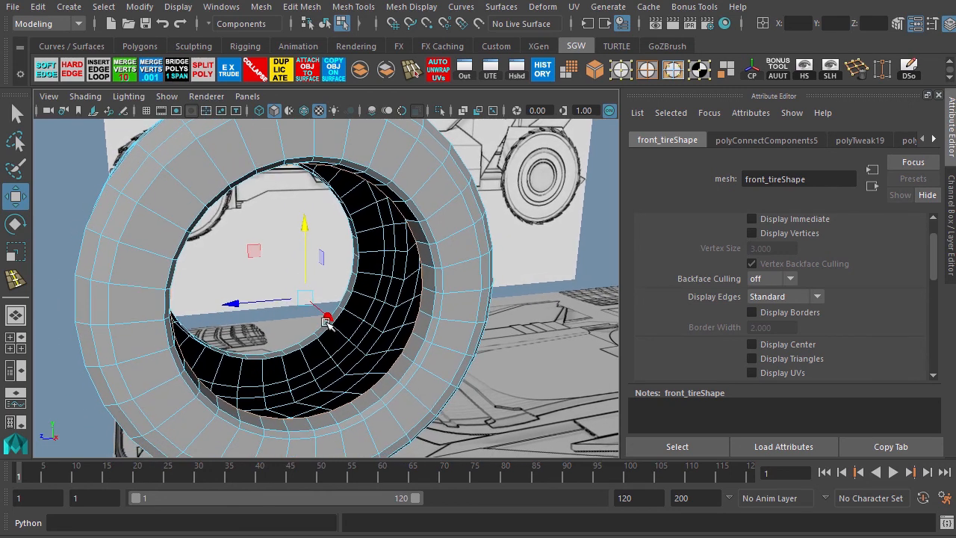
pyautogui.hotkey('ctrl', 'e')
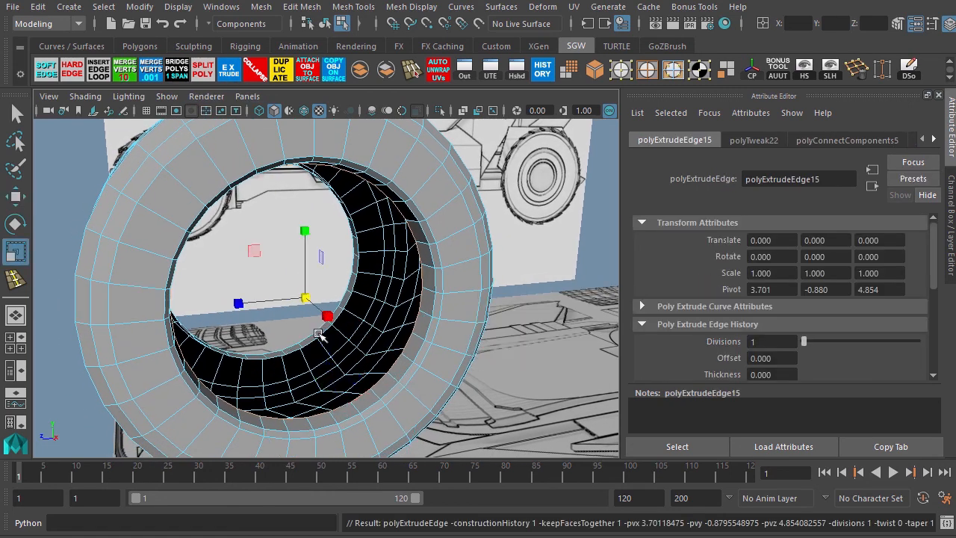
pyautogui.moveTo(302, 293); pyautogui.dragTo(261, 360)
# Scale the extruded edge loop further inward in the side view to match the rim outline on the reference.
pyautogui.press('space')
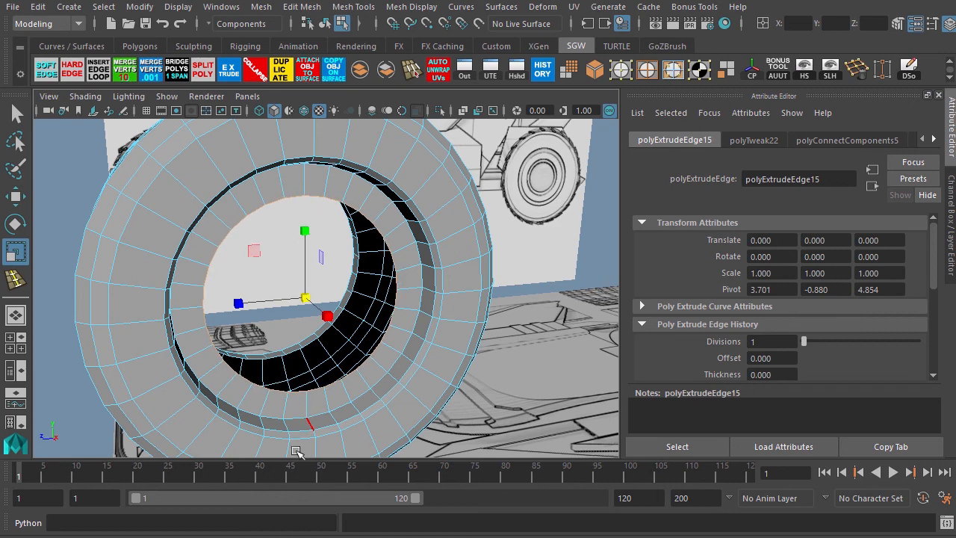
pyautogui.press('space')
pyautogui.press('space')
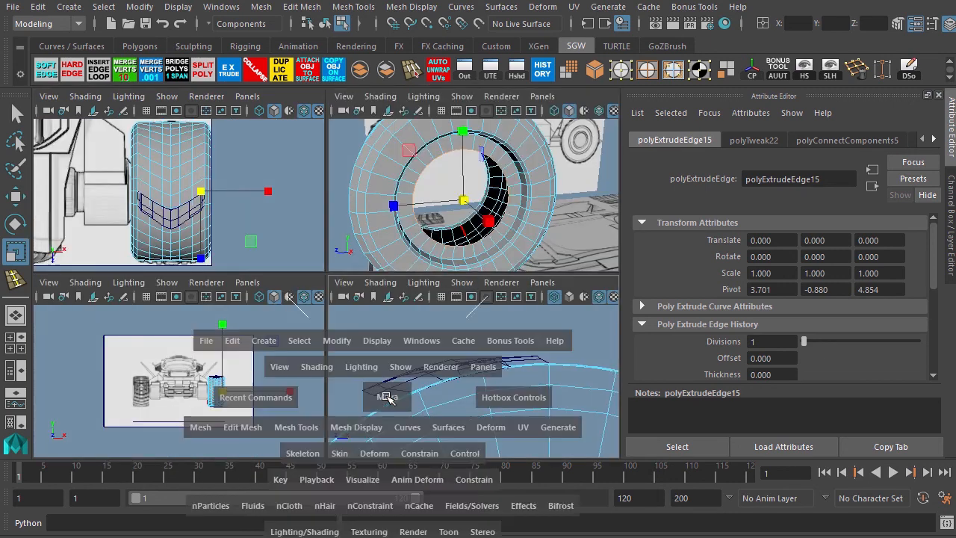
pyautogui.press('5')
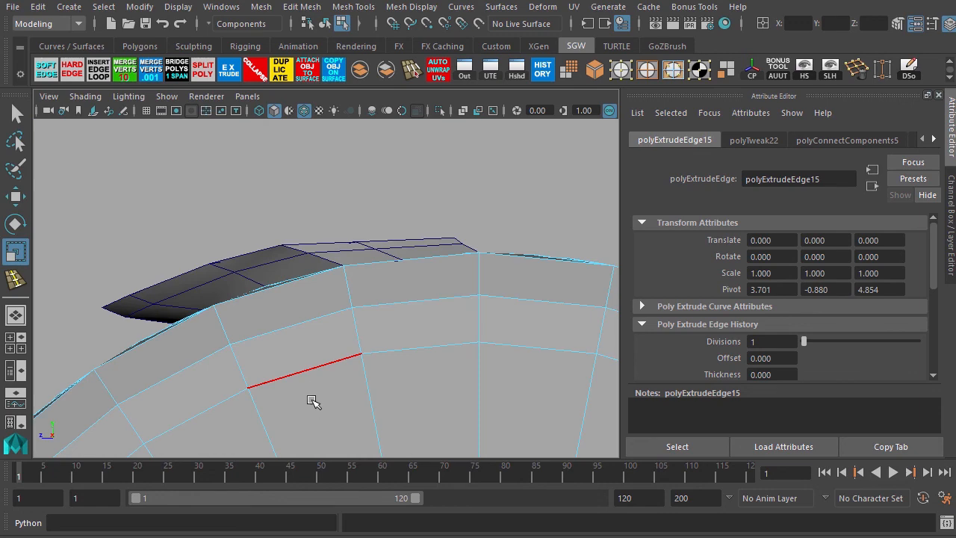
pyautogui.press('6')
pyautogui.keyDown('alt'); pyautogui.moveTo(349, 418); pyautogui.dragTo(237, 333, button='right'); pyautogui.keyUp('alt')
pyautogui.keyDown('alt'); pyautogui.moveTo(264, 335); pyautogui.dragTo(262, 305, button='middle'); pyautogui.keyUp('alt')
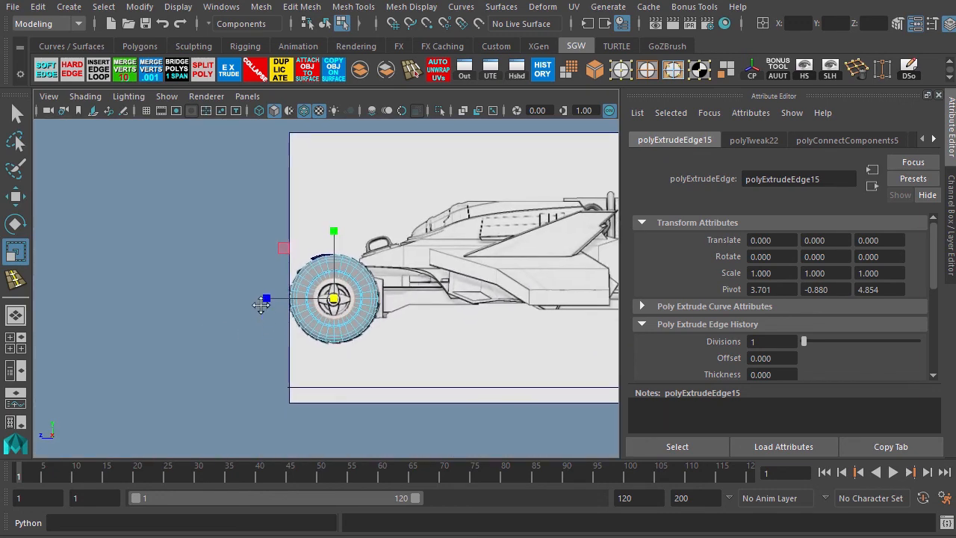
pyautogui.keyDown('alt'); pyautogui.moveTo(262, 293); pyautogui.dragTo(456, 338, button='right'); pyautogui.keyUp('alt')
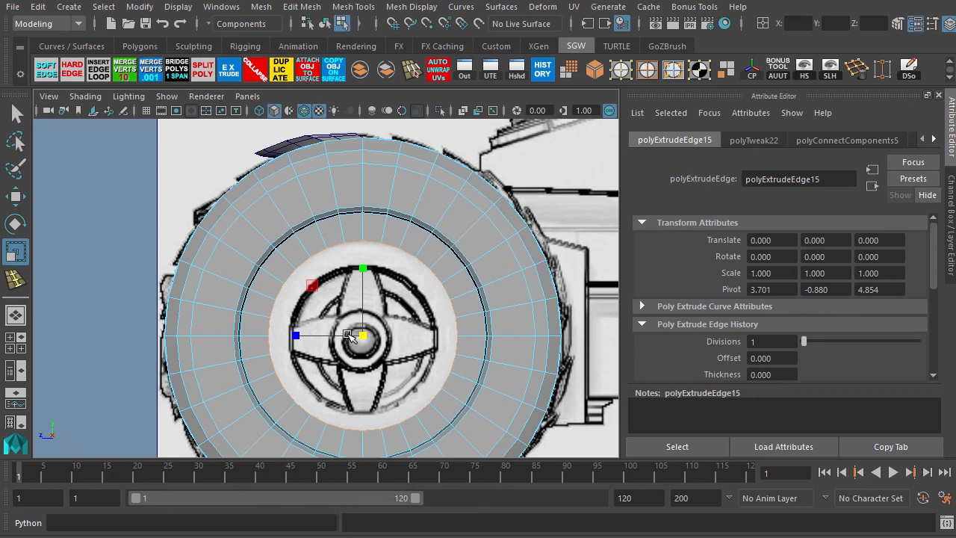
pyautogui.moveTo(359, 336); pyautogui.dragTo(380, 338)
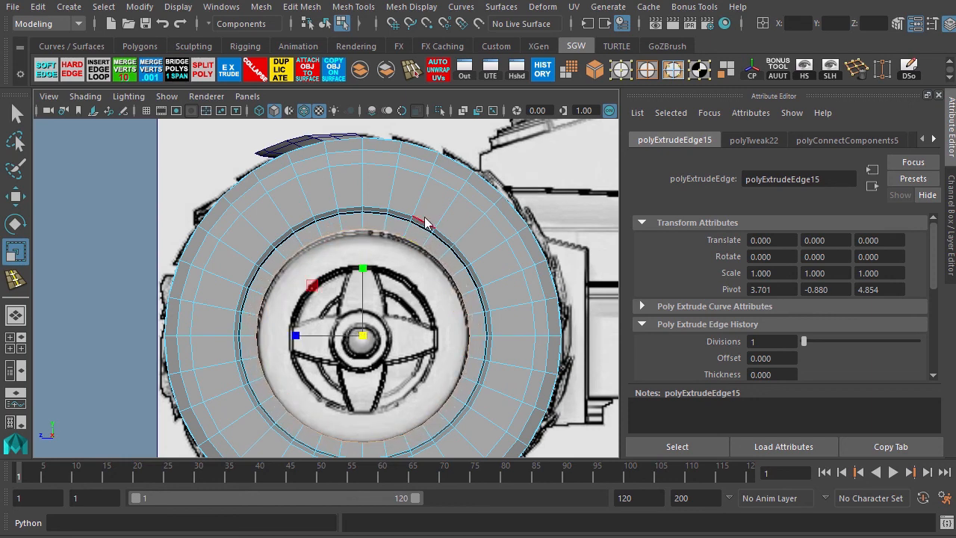
# Extrude the edge loop again and move the new edges inward, deeper into the tire's opening.
pyautogui.press('space')
pyautogui.press('space')
pyautogui.press('f')
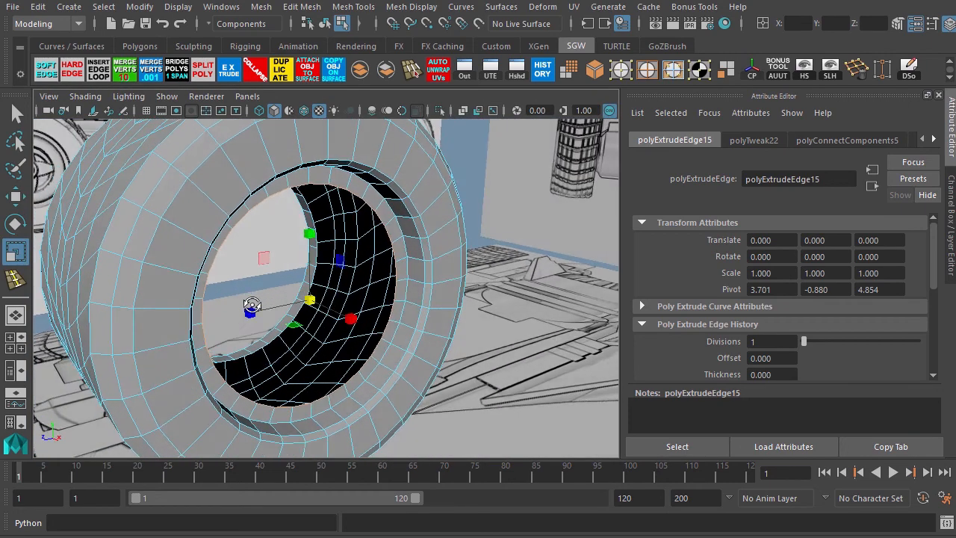
pyautogui.hotkey('ctrl', 'e')
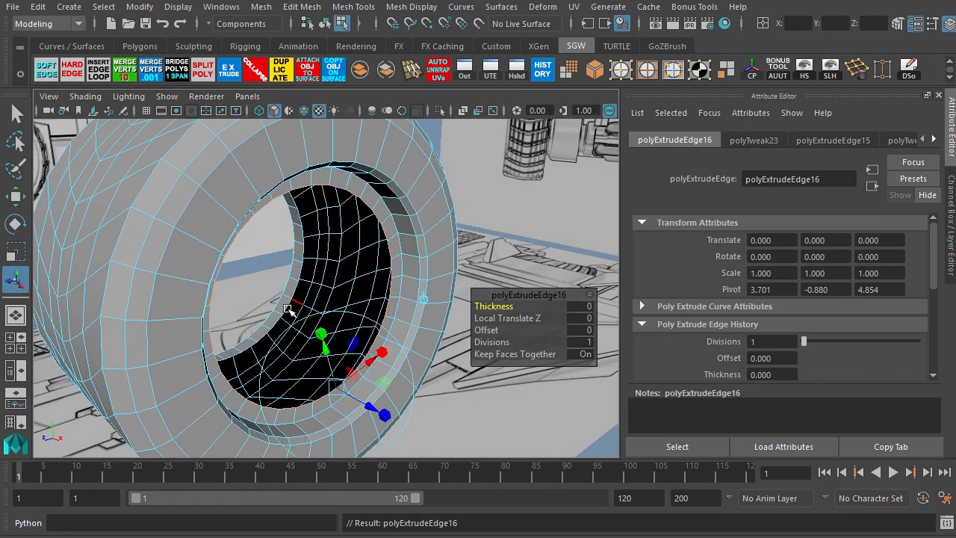
pyautogui.press('w')
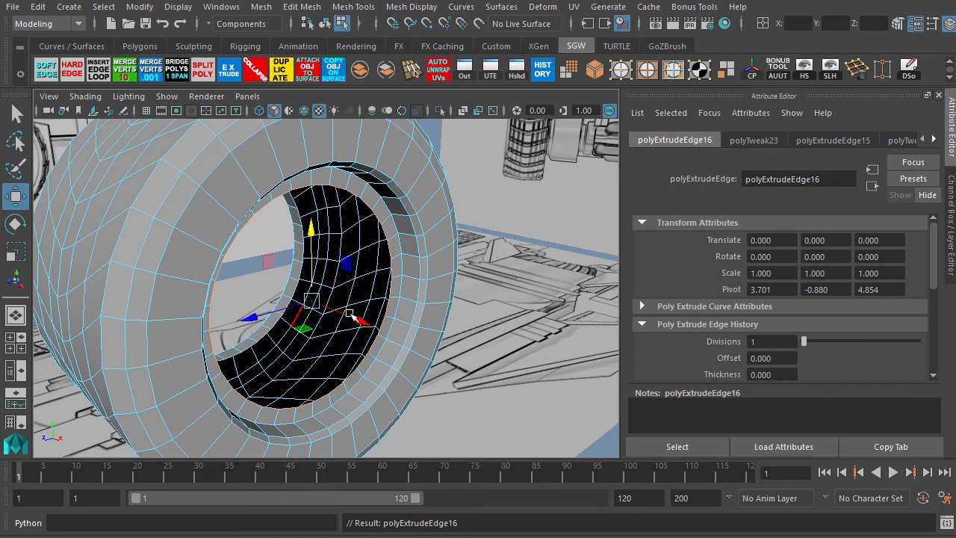
pyautogui.moveTo(349, 314); pyautogui.dragTo(278, 302)
# Scale the newly extruded edge loop to fit the rim outline in the side view.
pyautogui.press('r')
pyautogui.press('space')
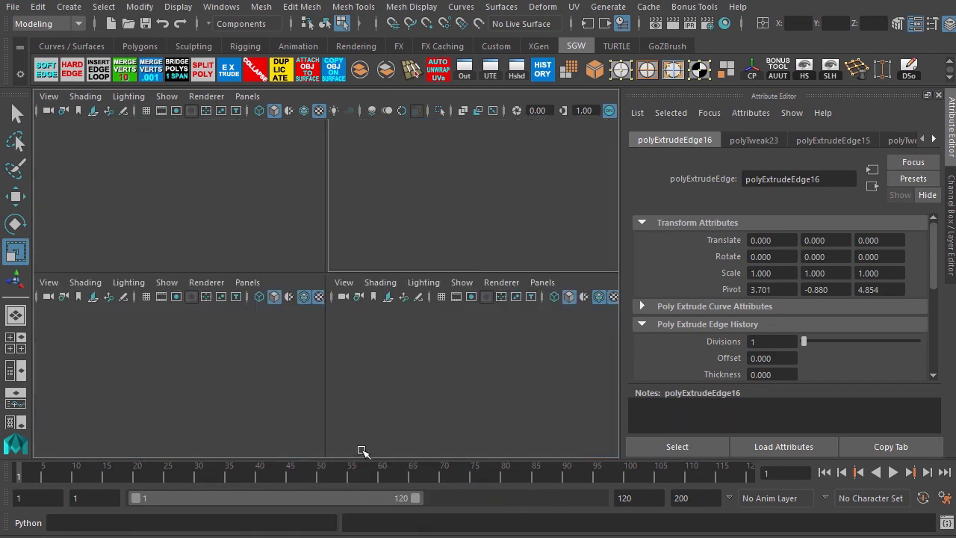
pyautogui.press('space')
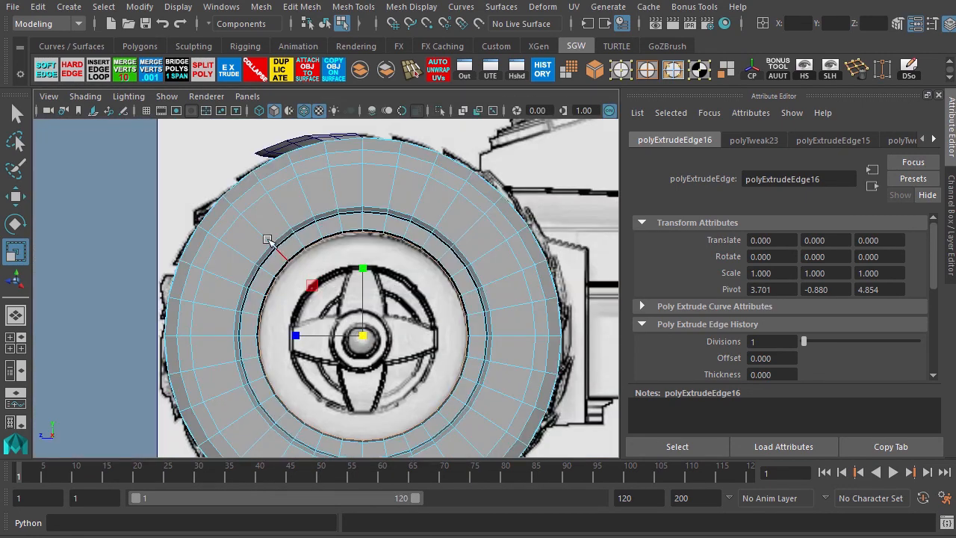
pyautogui.scroll(5, 267, 239)
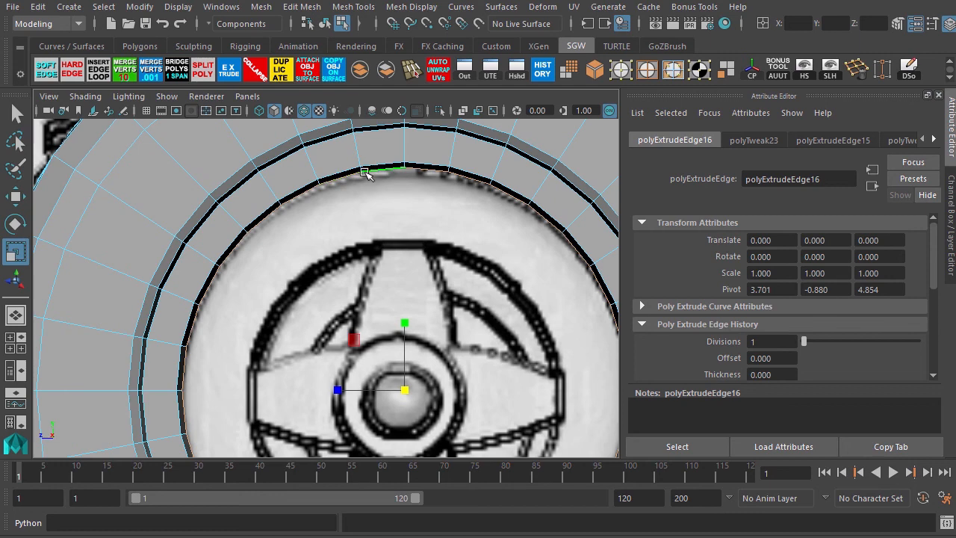
pyautogui.scroll(-5, 333, 280)
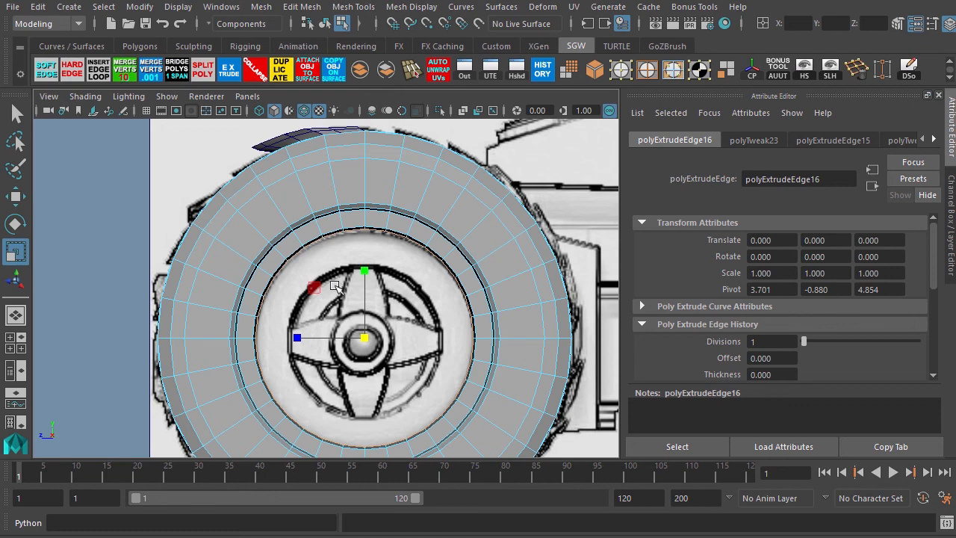
# Extrude the tire's rim edge loop again and scale the new edges inward toward the hub, checking all four views.
pyautogui.hotkey('ctrl', 'e')
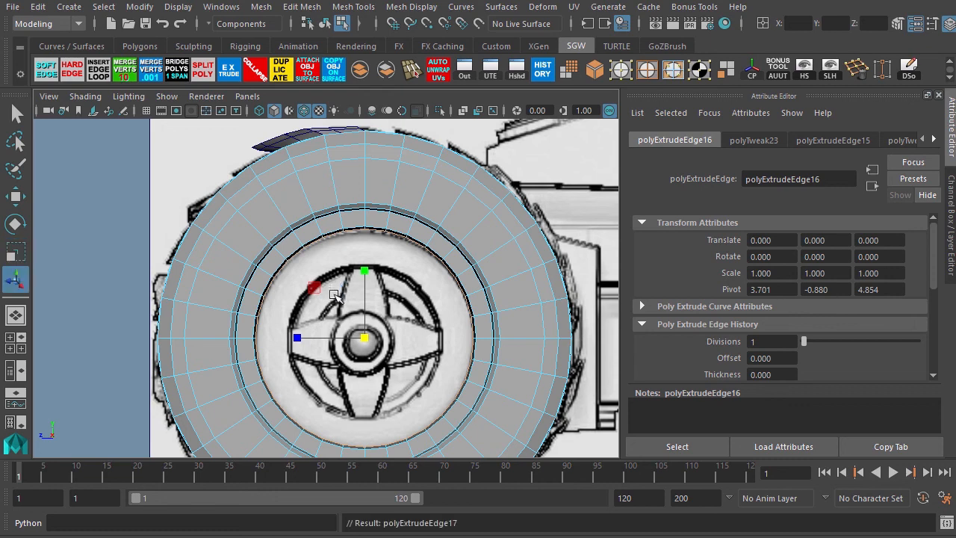
pyautogui.press('r')
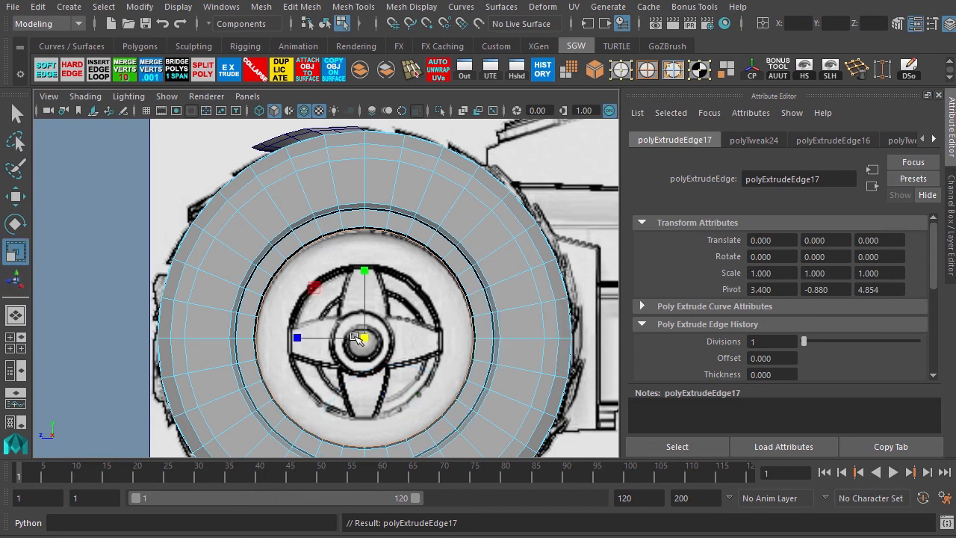
pyautogui.moveTo(362, 338); pyautogui.dragTo(312, 381)
pyautogui.press('space')
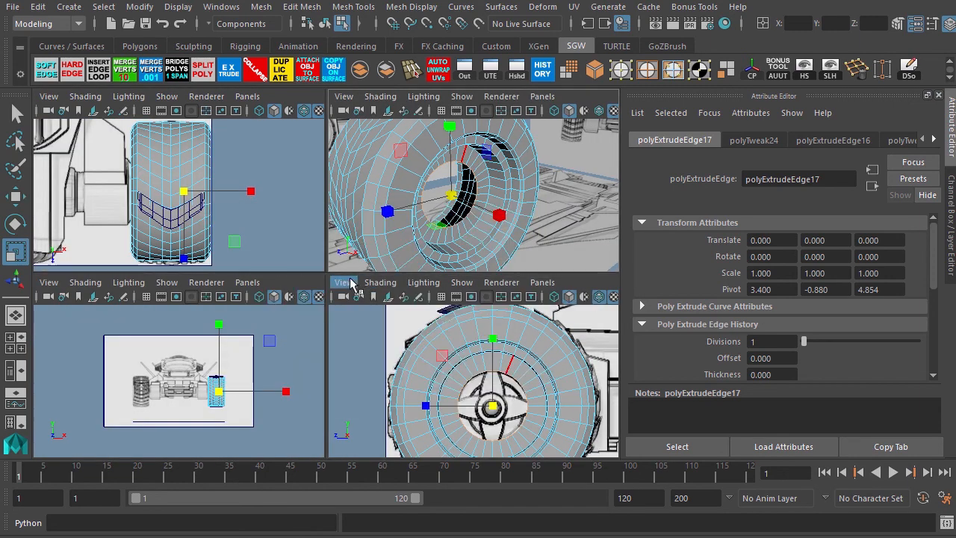
pyautogui.press('space')
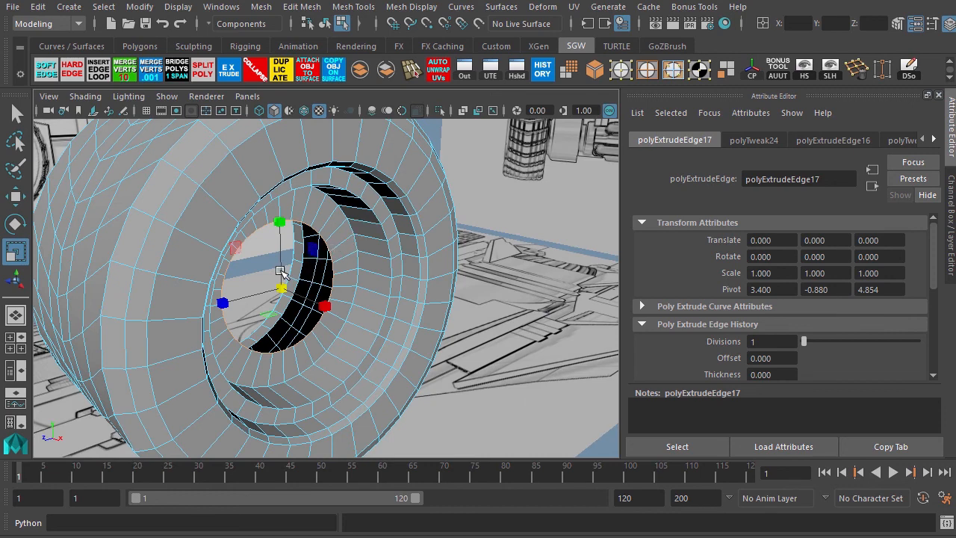
# Extrude the edge loop, move it deeper into the tire's opening and scale it slightly inward.
pyautogui.hotkey('ctrl', 'e')
pyautogui.press('w')
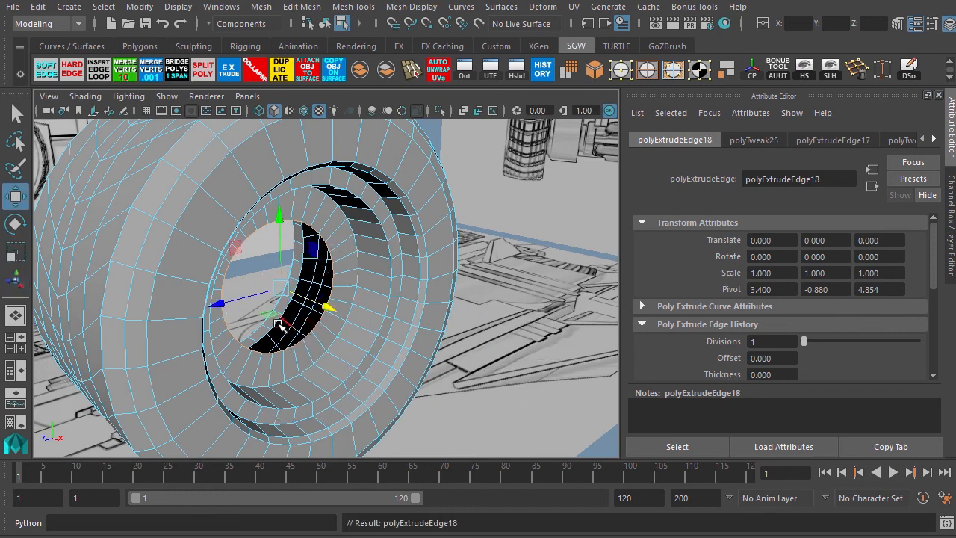
pyautogui.moveTo(326, 309); pyautogui.dragTo(313, 302)
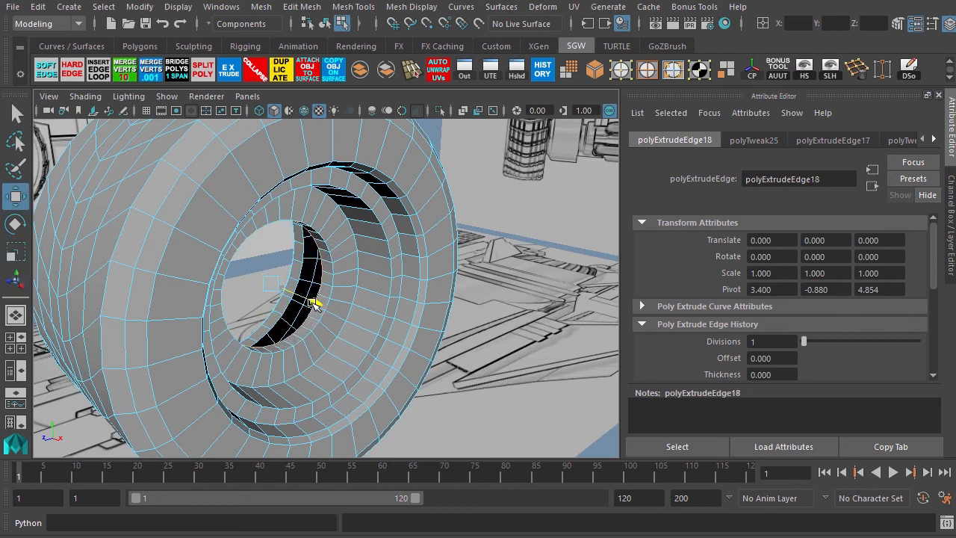
pyautogui.press('r')
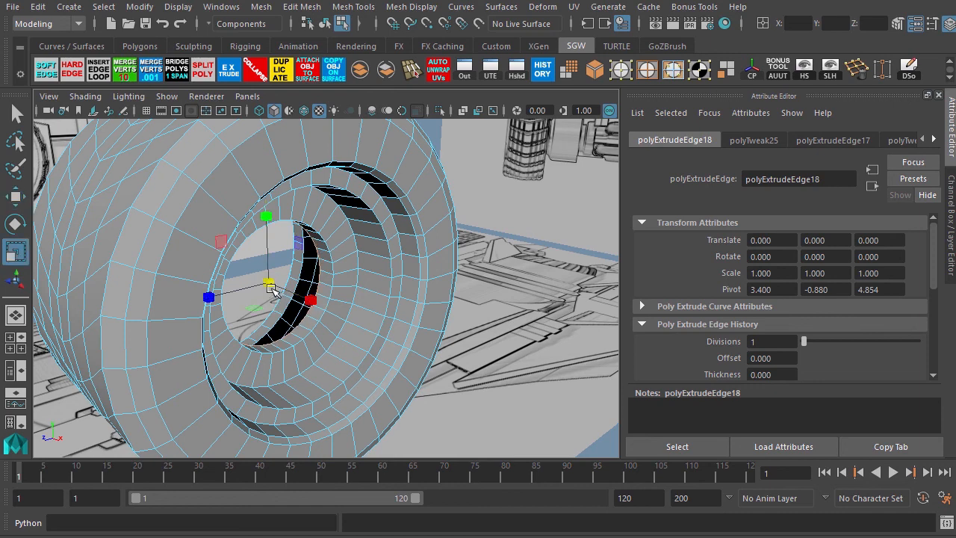
pyautogui.moveTo(272, 290); pyautogui.dragTo(264, 293)
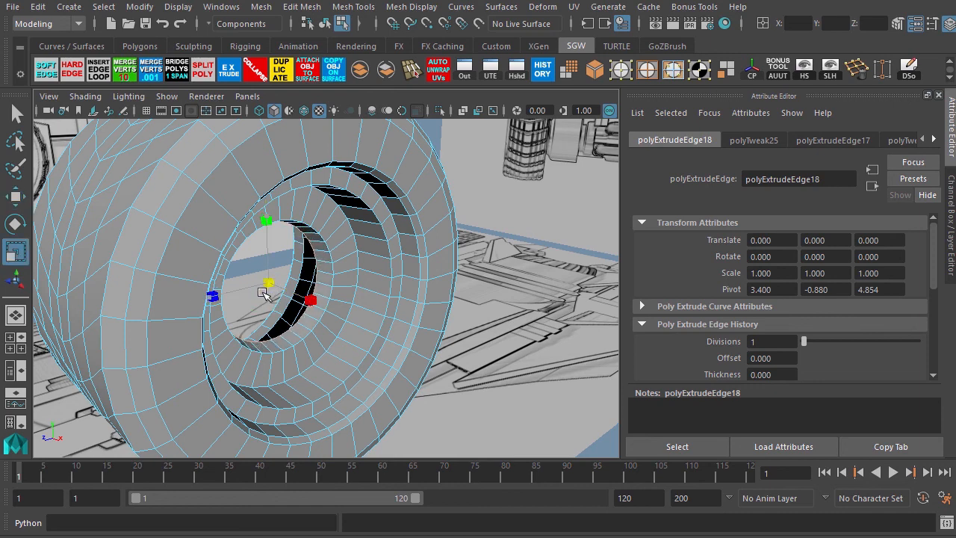
pyautogui.press('space')
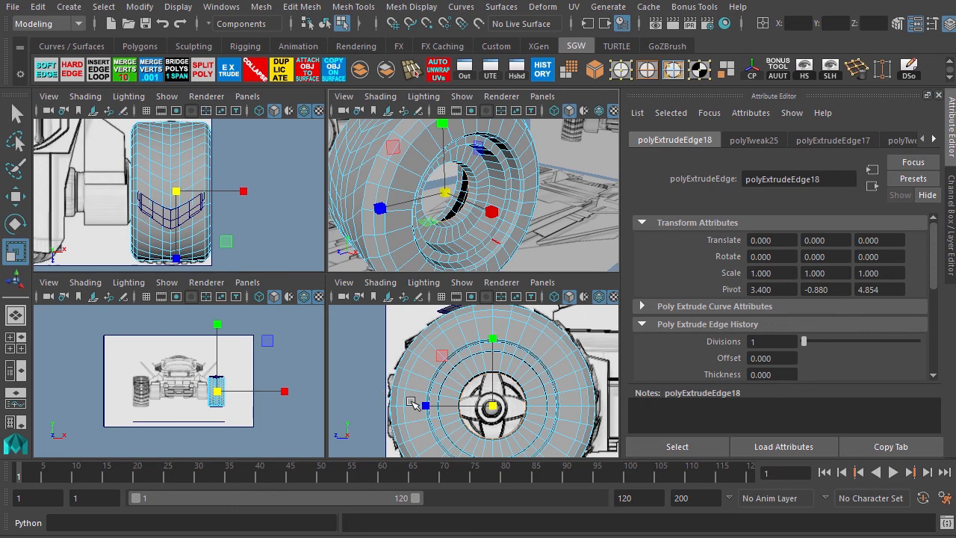
# Extrude the edge loop again and scale it inward in the side view to match the hub outline.
pyautogui.hotkey('ctrl', 'e')
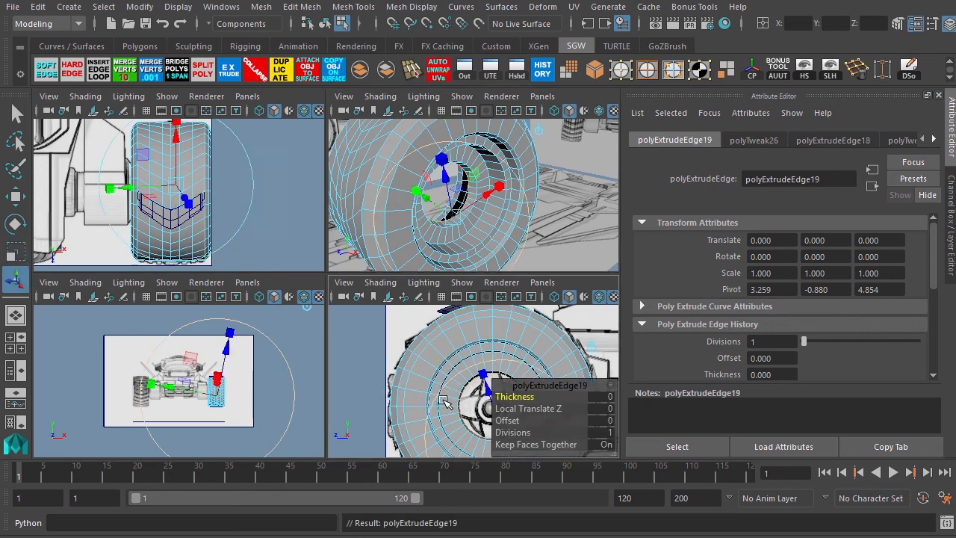
pyautogui.press('r')
pyautogui.moveTo(492, 407); pyautogui.dragTo(473, 415)
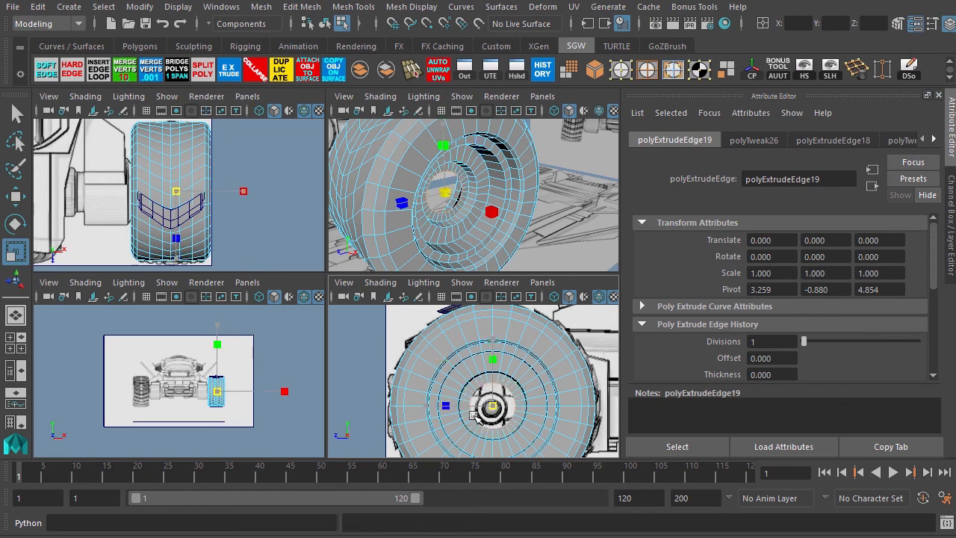
pyautogui.press('space')
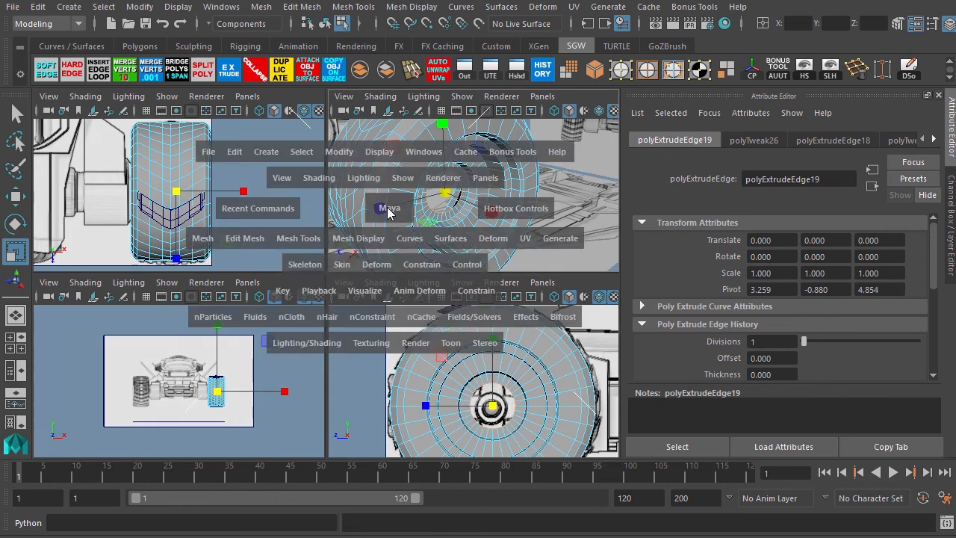
pyautogui.keyDown('alt'); pyautogui.moveTo(277, 282); pyautogui.dragTo(272, 289); pyautogui.keyUp('alt')
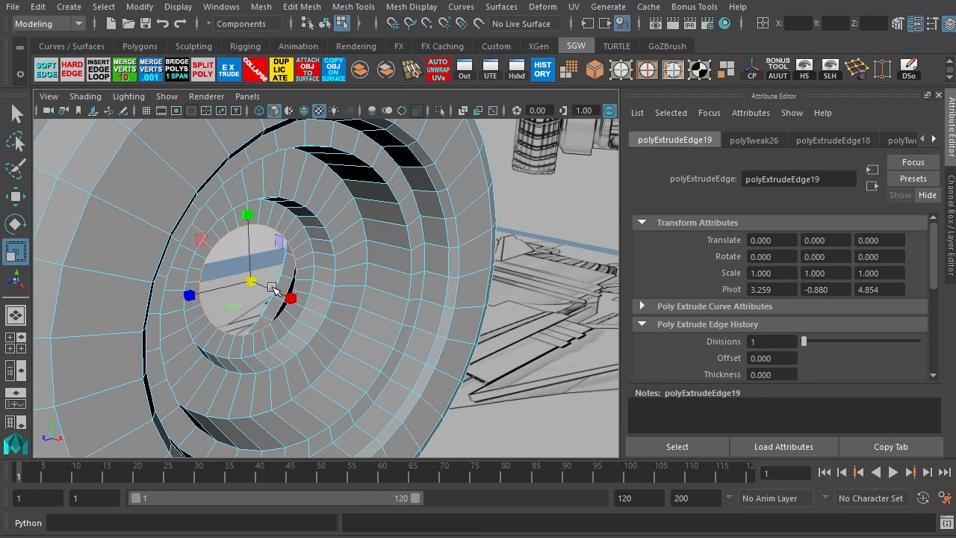
# Extrude the loop twice more, shrinking it to the hub's center, and collapse the final edges to close the rim.
pyautogui.hotkey('ctrl', 'e')
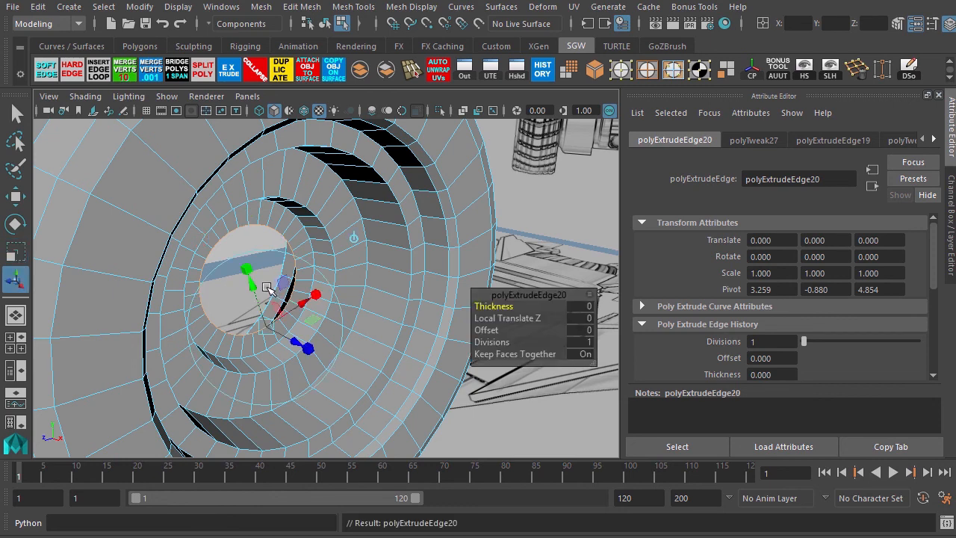
pyautogui.moveTo(286, 296); pyautogui.dragTo(177, 364)
pyautogui.press('r')
pyautogui.hotkey('ctrl', 'e')
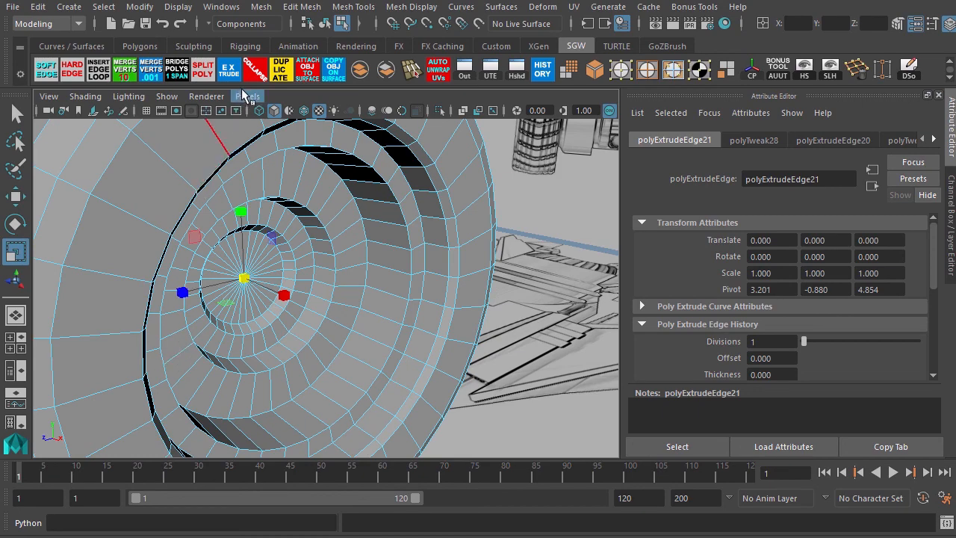
pyautogui.click(254, 69)
# Return to object mode and save the scene.
pyautogui.keyDown('alt'); pyautogui.moveTo(336, 282); pyautogui.dragTo(199, 300); pyautogui.keyUp('alt')
pyautogui.press('F8')
pyautogui.hotkey('ctrl', 's')
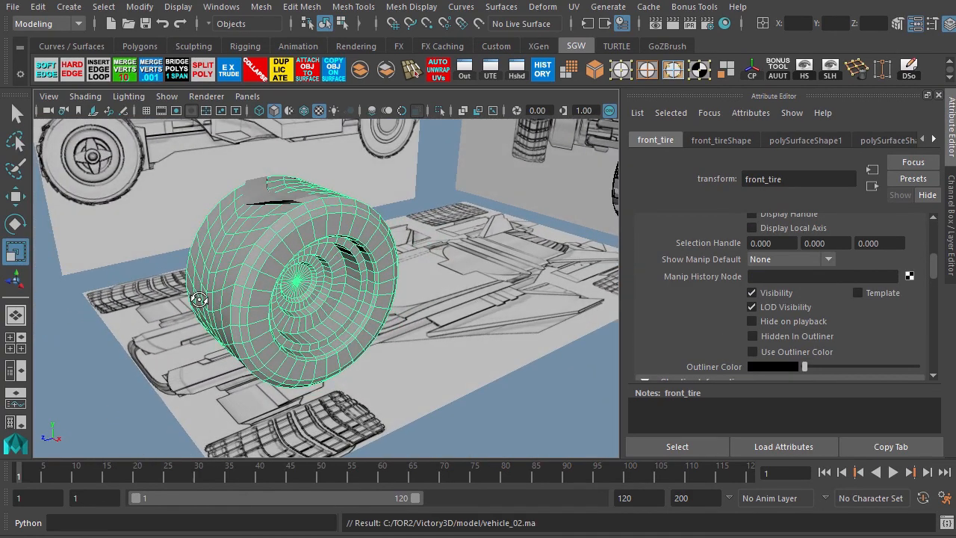
# Select the inner edge loop on the tire's back side, extrude it and scale the new edges inward.
pyautogui.keyDown('alt'); pyautogui.moveTo(305, 294); pyautogui.dragTo(451, 285); pyautogui.keyUp('alt')
pyautogui.keyDown('alt'); pyautogui.moveTo(259, 278); pyautogui.dragTo(320, 255, button='middle'); pyautogui.keyUp('alt')
pyautogui.keyDown('alt'); pyautogui.moveTo(235, 244); pyautogui.dragTo(312, 316, button='right'); pyautogui.keyUp('alt')
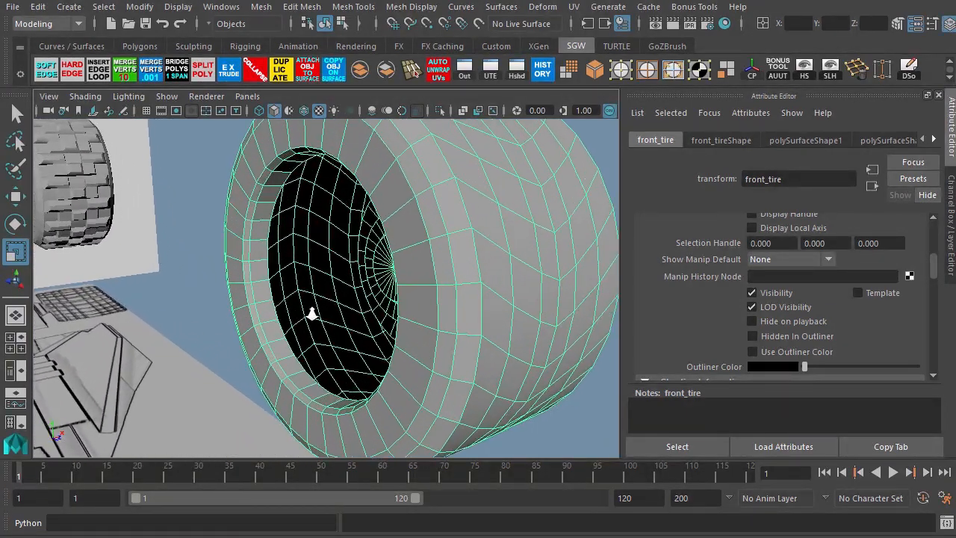
pyautogui.press('F8')
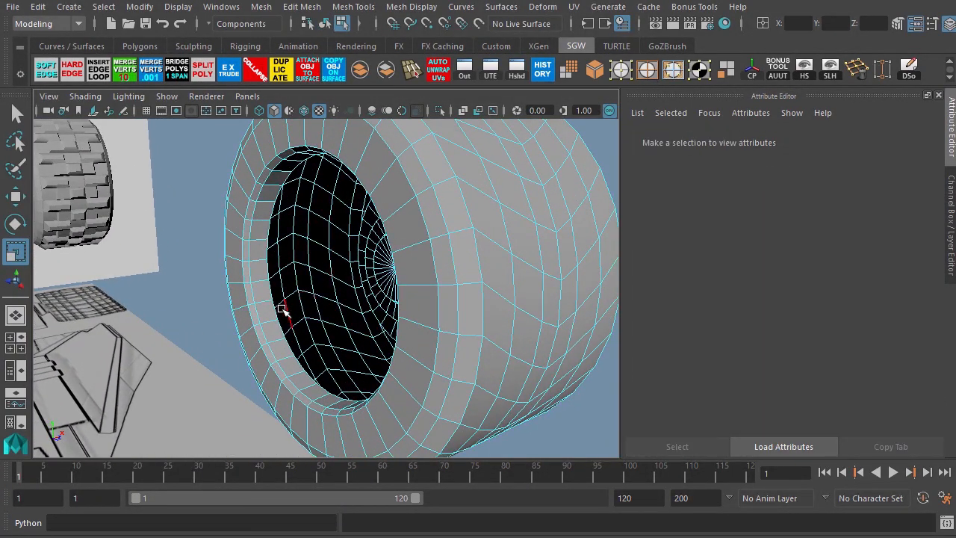
pyautogui.doubleClick(275, 311)
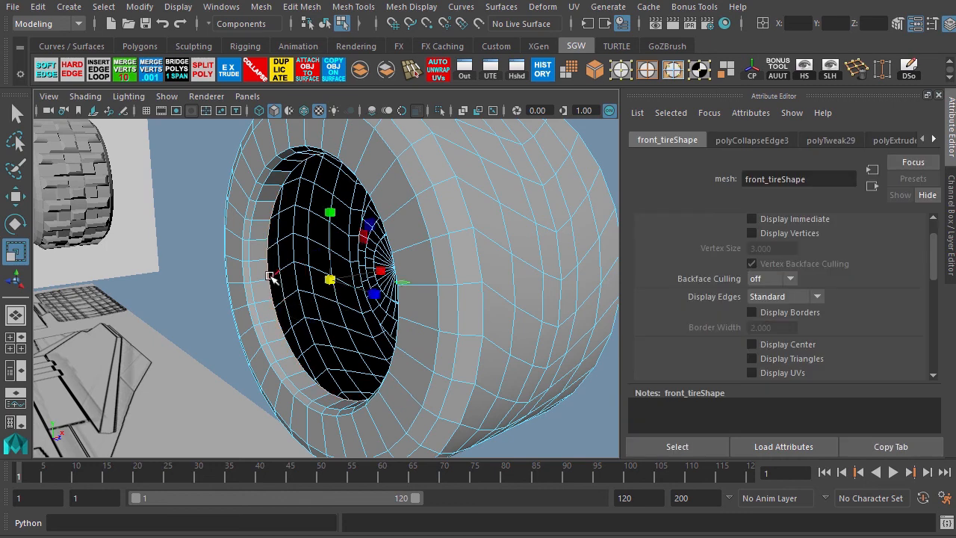
pyautogui.click(230, 74)
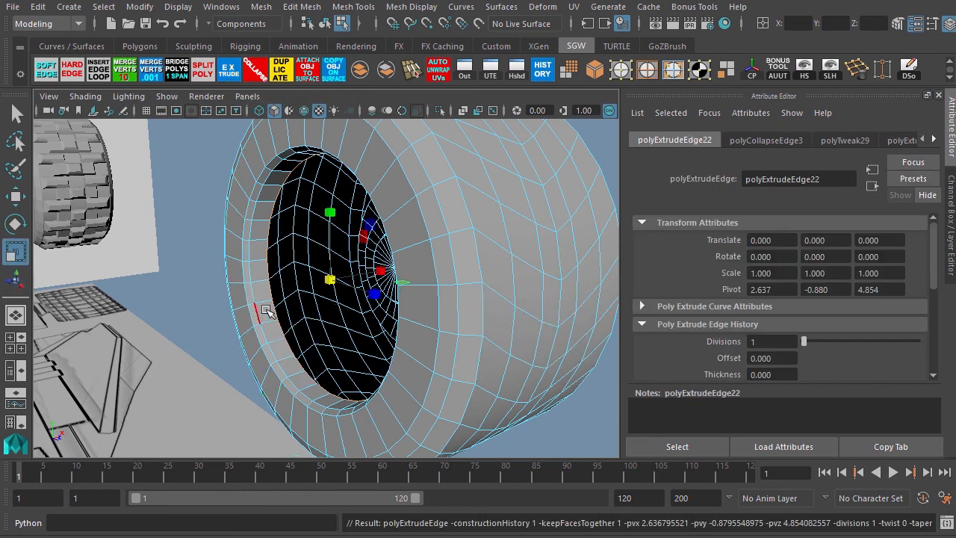
pyautogui.moveTo(329, 281); pyautogui.dragTo(302, 309)
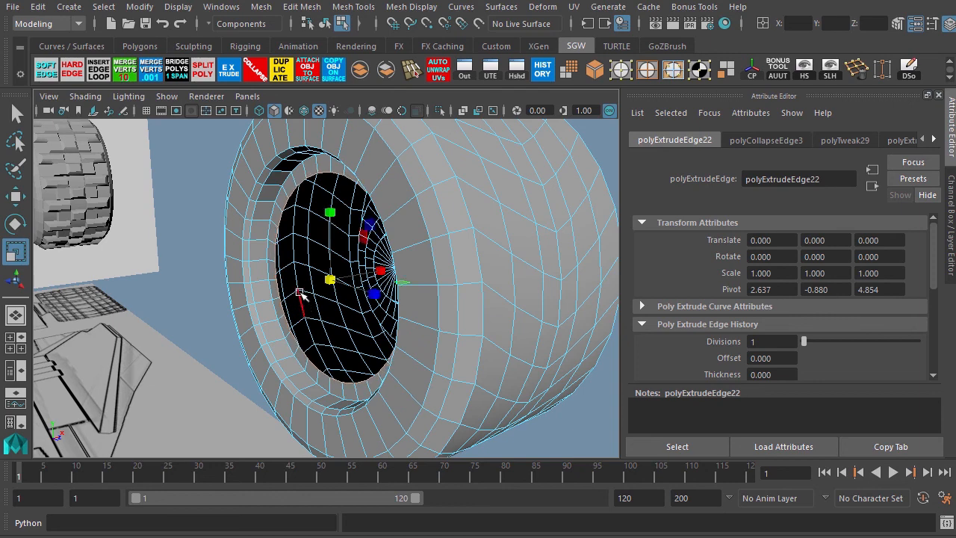
# Extrude the back edge loop again and move it deeper into the tire's opening.
pyautogui.hotkey('ctrl', 'e')
pyautogui.press('w')
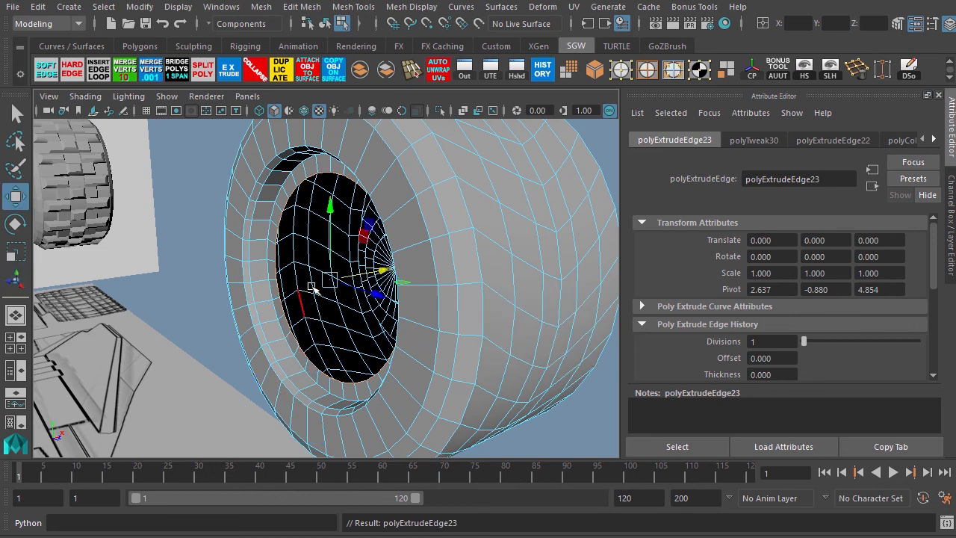
pyautogui.moveTo(373, 275); pyautogui.dragTo(406, 272)
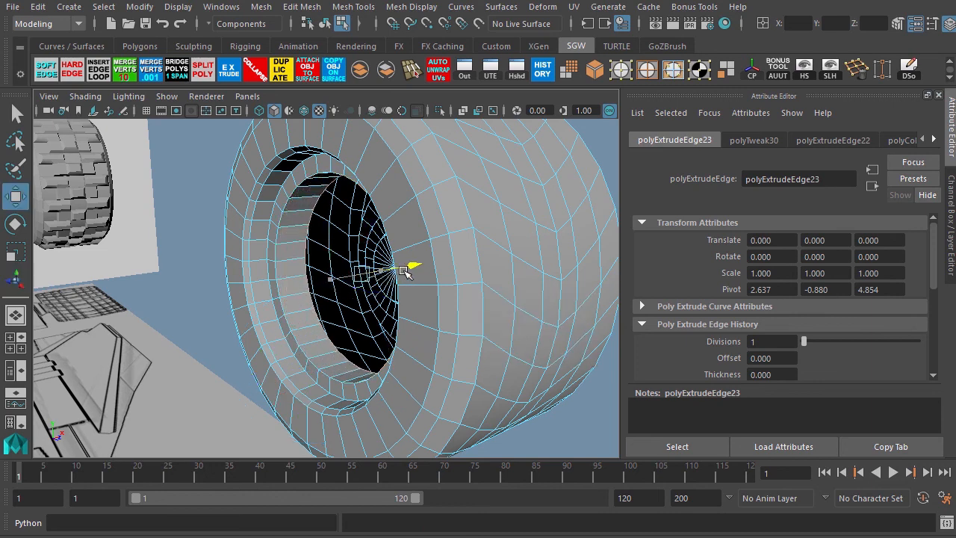
pyautogui.press('r')
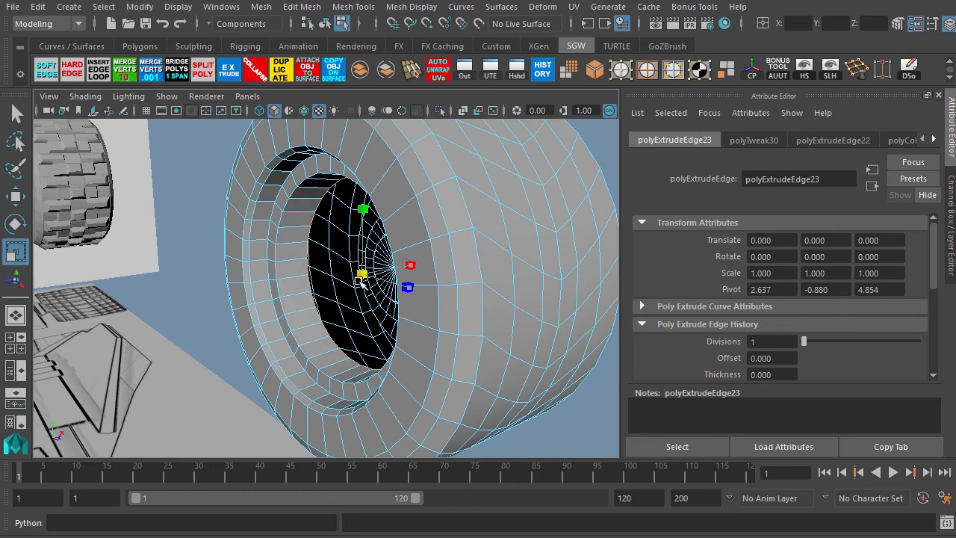
pyautogui.moveTo(359, 281); pyautogui.dragTo(359, 280)
# Extrude the back edge loop and scale the new edges inward.
pyautogui.hotkey('ctrl', 'e')
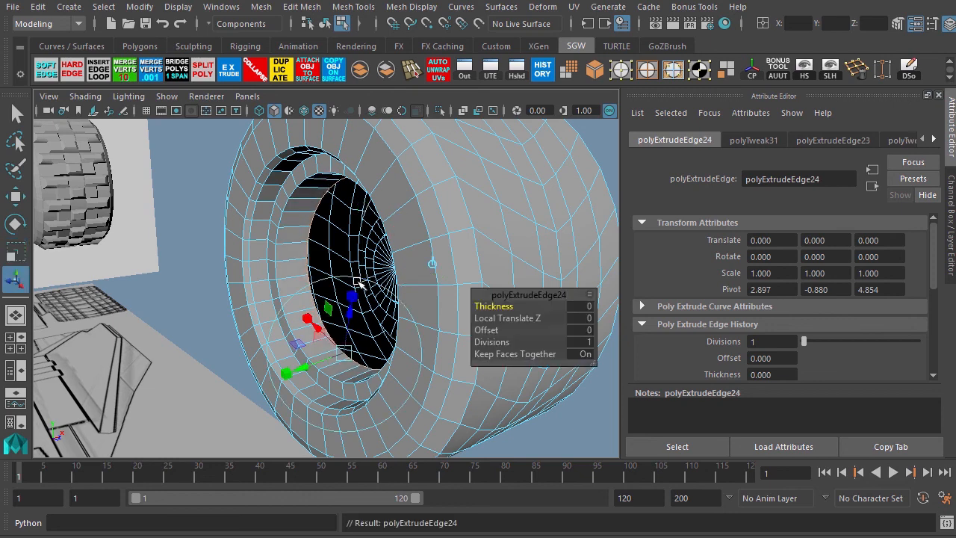
pyautogui.press('r')
pyautogui.moveTo(360, 276); pyautogui.dragTo(347, 289)
# Extrude the back edge loop and move the new edges further inward along the axle.
pyautogui.hotkey('ctrl', 'e')
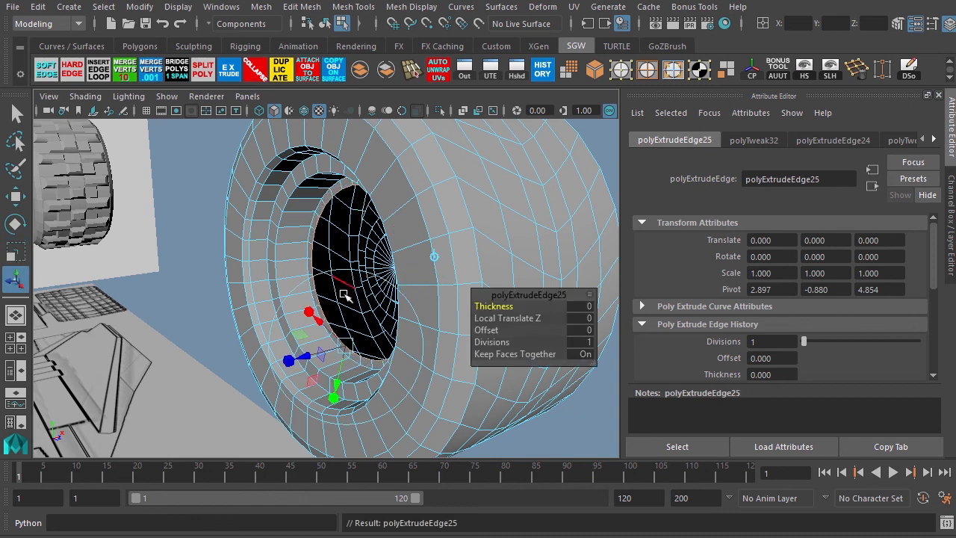
pyautogui.press('w')
pyautogui.moveTo(407, 268); pyautogui.dragTo(366, 284)
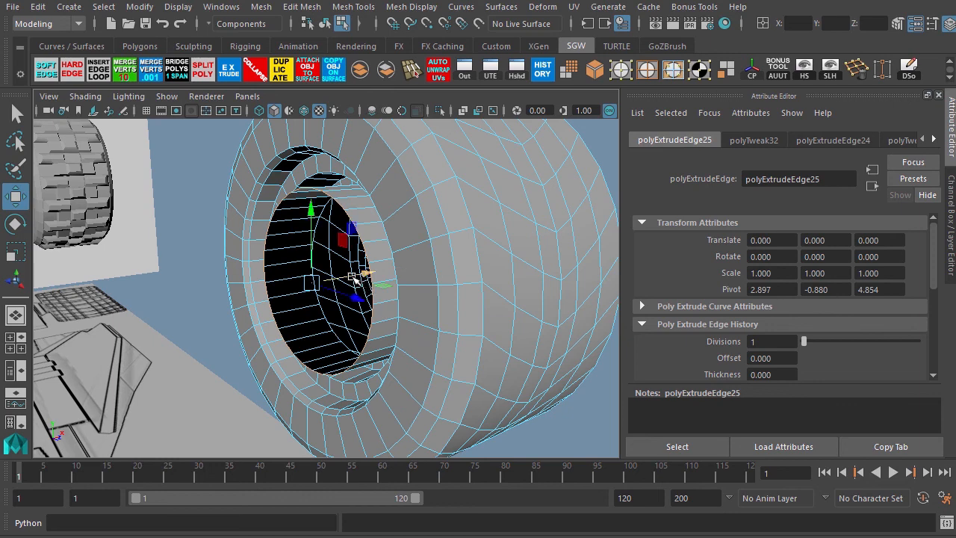
# Extrude the back edge loop, scale it inward, and move it deeper into the opening.
pyautogui.hotkey('ctrl', 'e')
pyautogui.press('r')
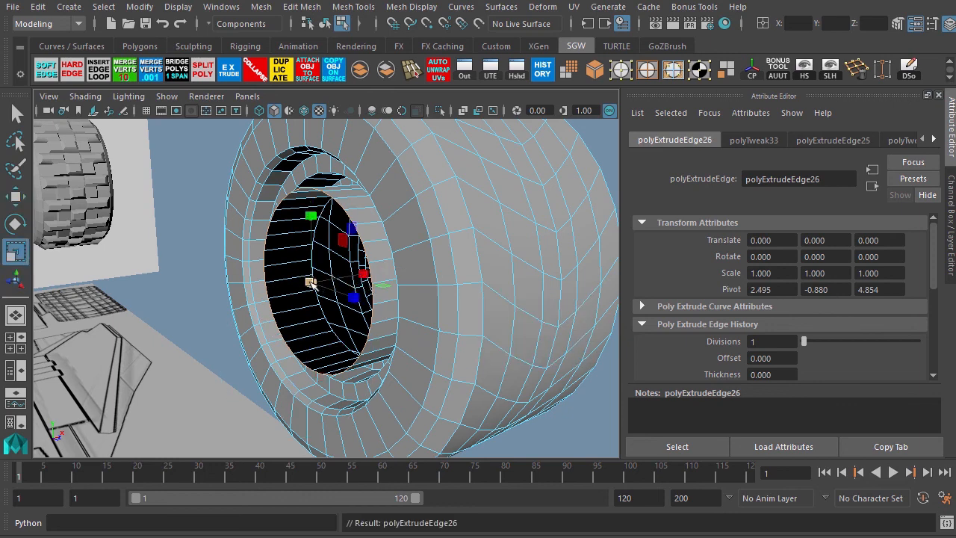
pyautogui.moveTo(310, 283); pyautogui.dragTo(300, 301)
pyautogui.press('w')
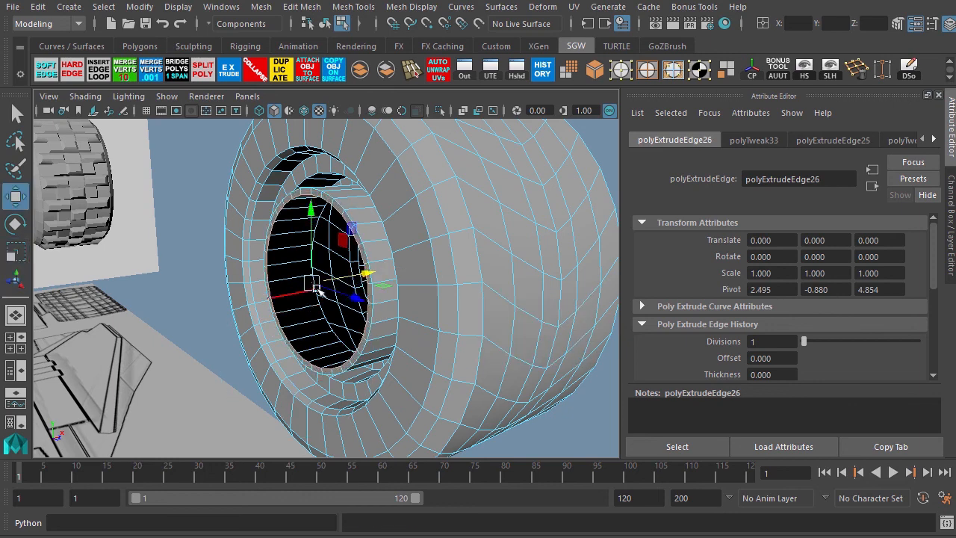
pyautogui.moveTo(360, 276); pyautogui.dragTo(269, 285)
# Extrude the back edge loop once more, keeping its size essentially unchanged.
pyautogui.hotkey('ctrl', 'e')
pyautogui.press('r')
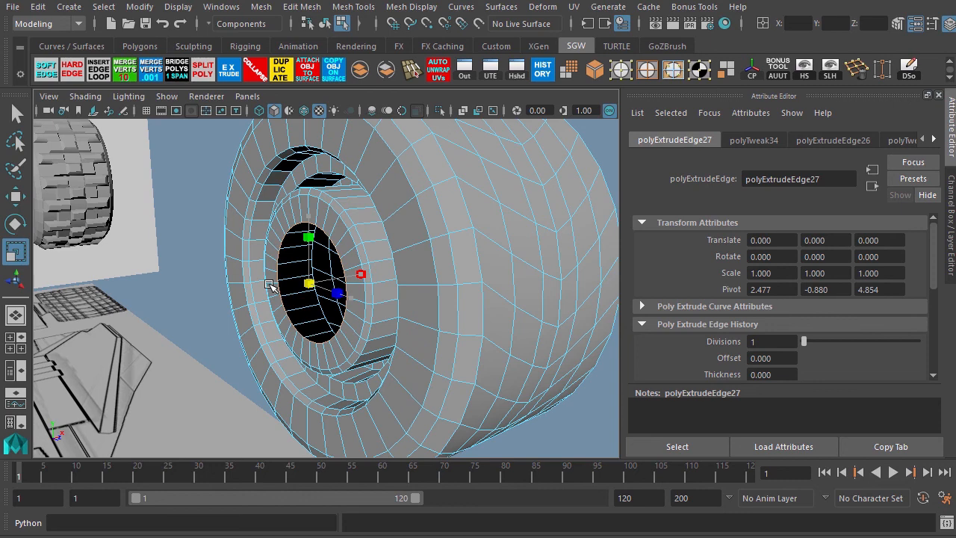
pyautogui.moveTo(269, 284); pyautogui.dragTo(269, 284)
# Extrude the back edge loop again, move it slightly inward and adjust its scale.
pyautogui.hotkey('ctrl', 'e')
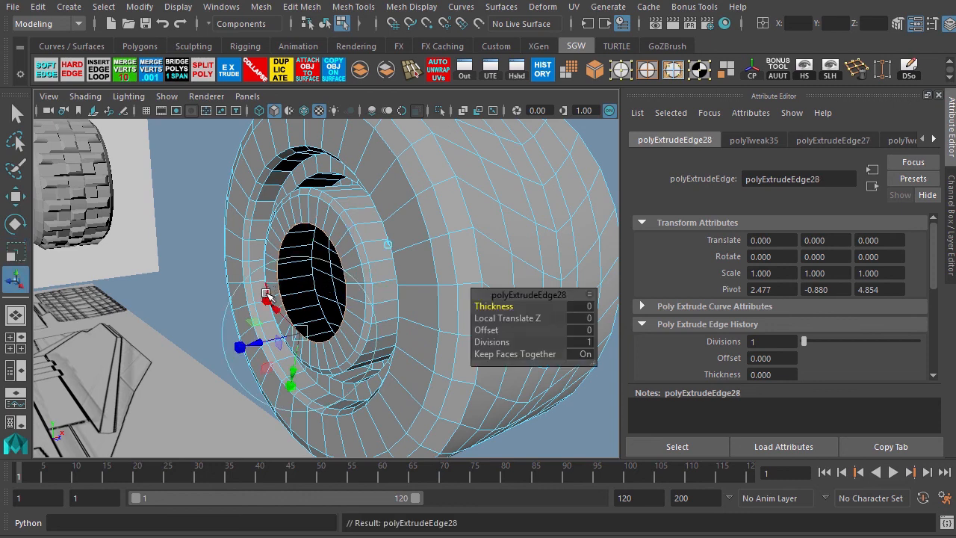
pyautogui.press('w')
pyautogui.moveTo(357, 275)
pyautogui.mouseDown()
pyautogui.moveTo(401, 269)
pyautogui.moveTo(345, 281)
pyautogui.mouseUp()
pyautogui.press('r')
pyautogui.keyDown('alt'); pyautogui.moveTo(275, 297); pyautogui.dragTo(309, 292); pyautogui.keyUp('alt')
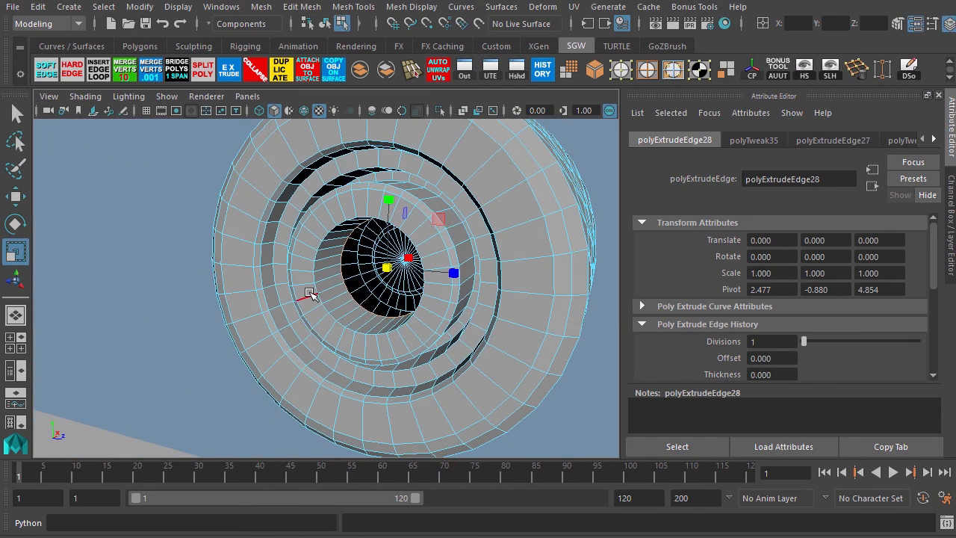
# Extrude the final back edge loop, scale it to the center and collapse it to close the tire's back.
pyautogui.hotkey('ctrl', 'e')
pyautogui.press('r')
pyautogui.keyDown('ctrl'); pyautogui.moveTo(408, 258); pyautogui.dragTo(327, 304); pyautogui.keyUp('ctrl')
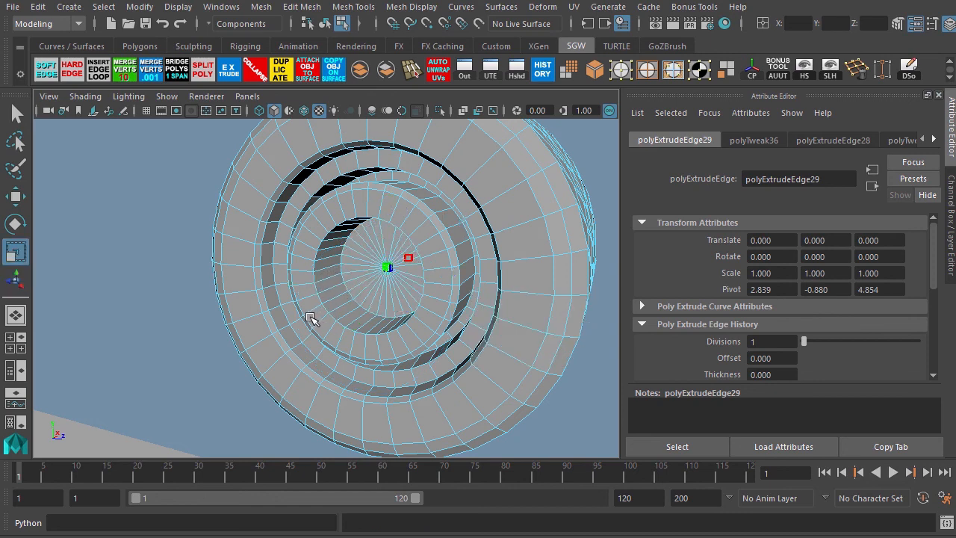
pyautogui.click(258, 67)
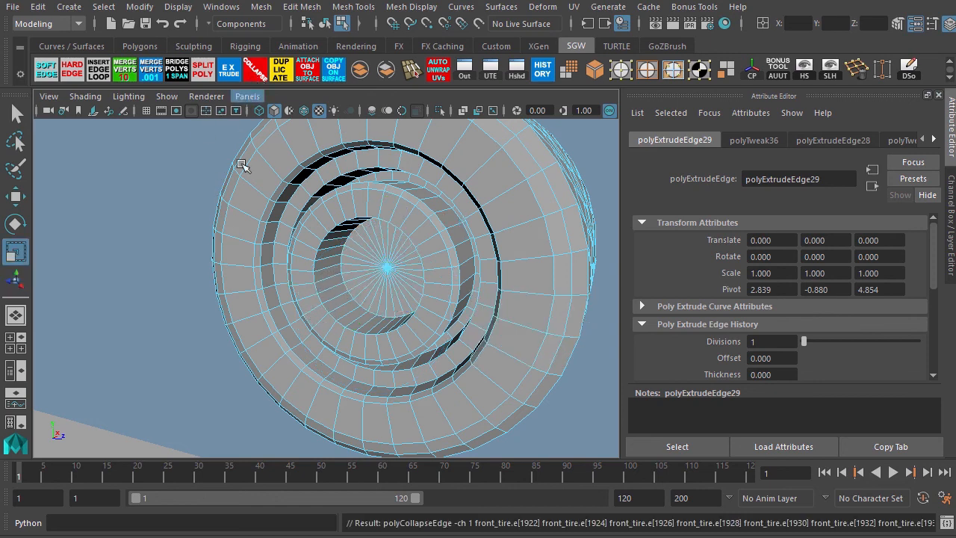
pyautogui.keyDown('alt'); pyautogui.moveTo(303, 329); pyautogui.dragTo(207, 294); pyautogui.keyUp('alt')
pyautogui.keyDown('alt'); pyautogui.moveTo(207, 294); pyautogui.dragTo(271, 300, button='middle'); pyautogui.keyUp('alt')
pyautogui.keyDown('alt'); pyautogui.moveTo(154, 259); pyautogui.dragTo(192, 251); pyautogui.keyUp('alt')
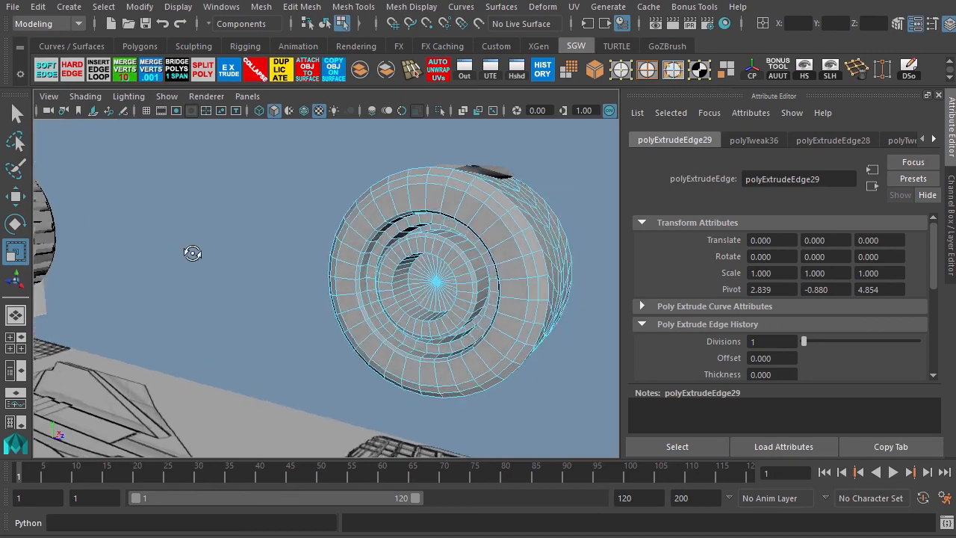
# Duplicate the tread block on top of the front tire as a separate object.
pyautogui.keyDown('alt'); pyautogui.moveTo(192, 251); pyautogui.dragTo(257, 255, button='middle'); pyautogui.keyUp('alt')
pyautogui.keyDown('alt'); pyautogui.moveTo(257, 255); pyautogui.dragTo(109, 315); pyautogui.keyUp('alt')
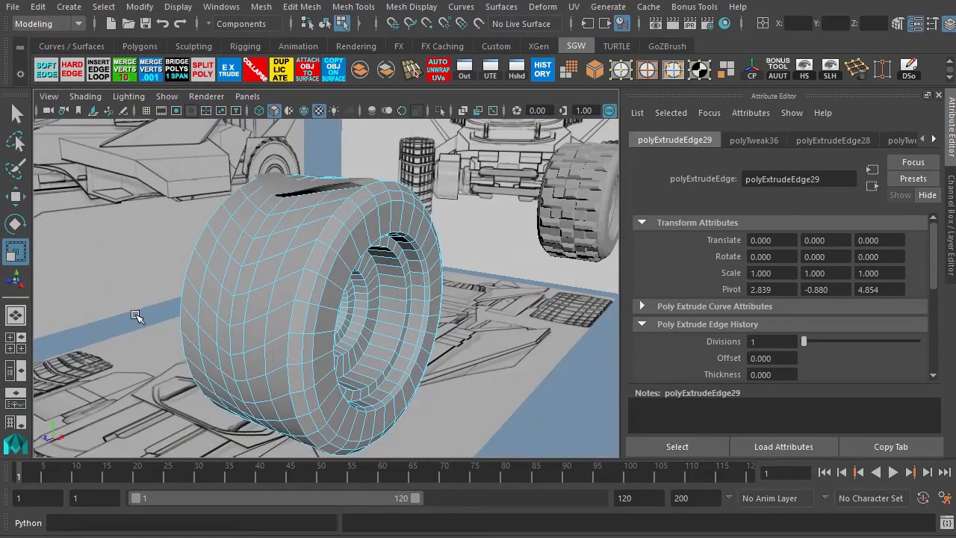
pyautogui.press('F8')
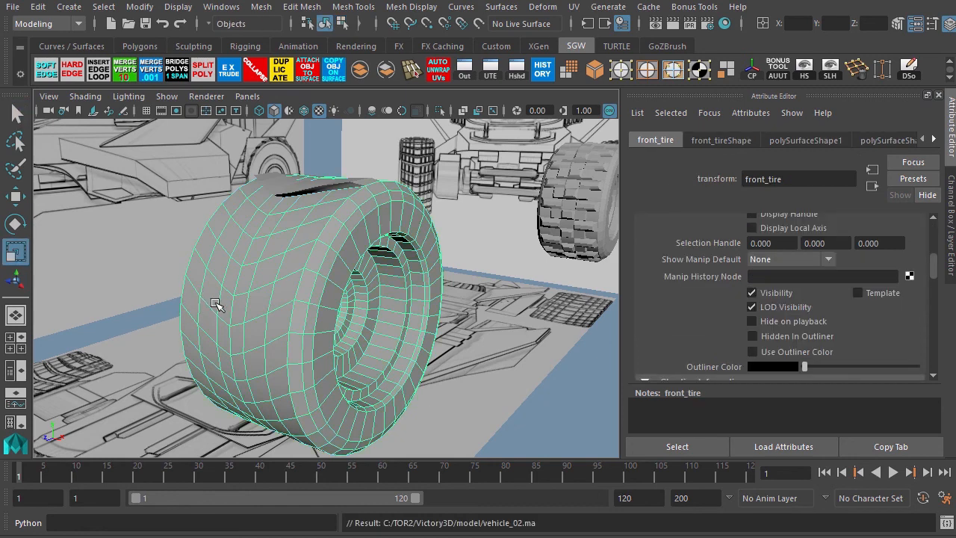
pyautogui.hotkey('ctrl', 'd')
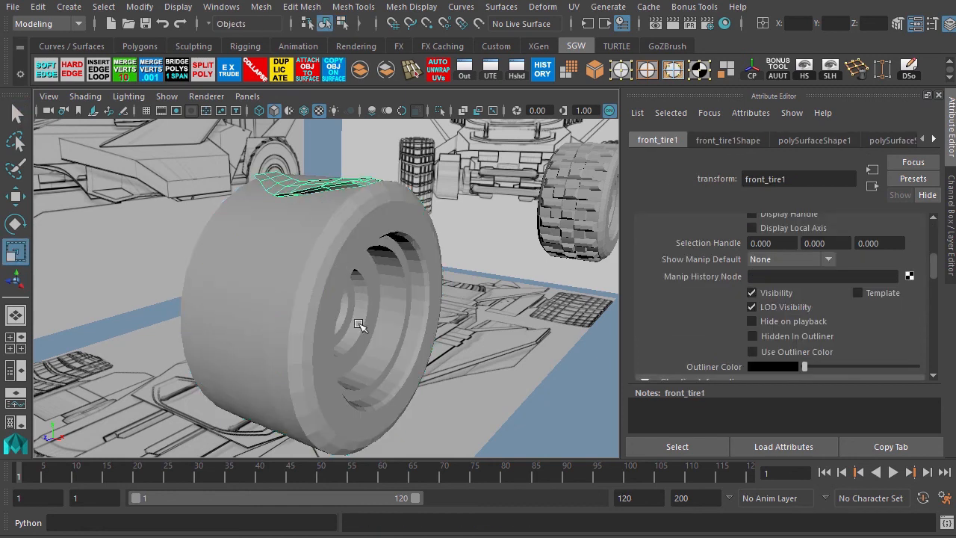
# Turn on Wireframe on Shaded for the perspective view in the four-view layout.
pyautogui.press('space')
pyautogui.press('space')
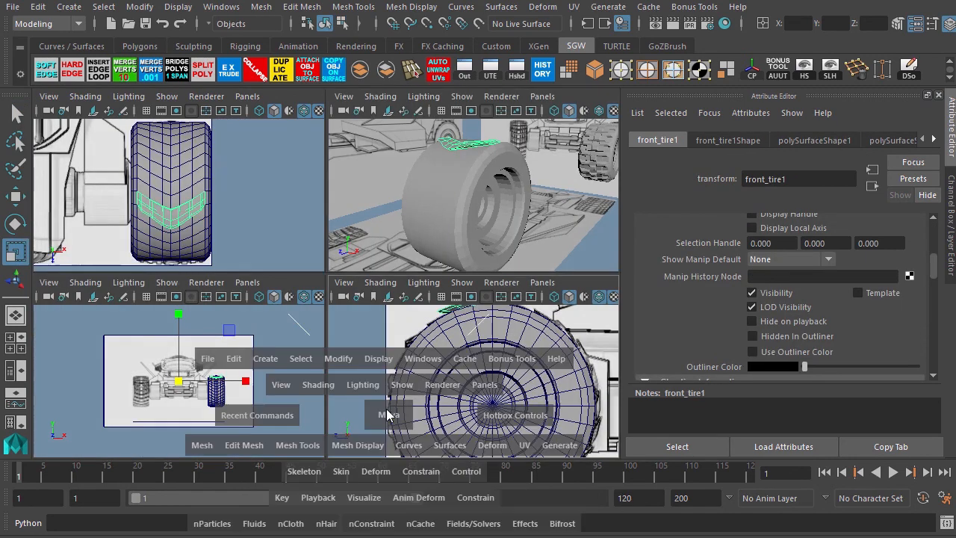
pyautogui.moveTo(324, 347)
pyautogui.keyDown('alt'); pyautogui.mouseDown(button='right')
pyautogui.moveTo(308, 327)
pyautogui.moveTo(339, 337)
pyautogui.mouseUp(button='right'); pyautogui.keyUp('alt')
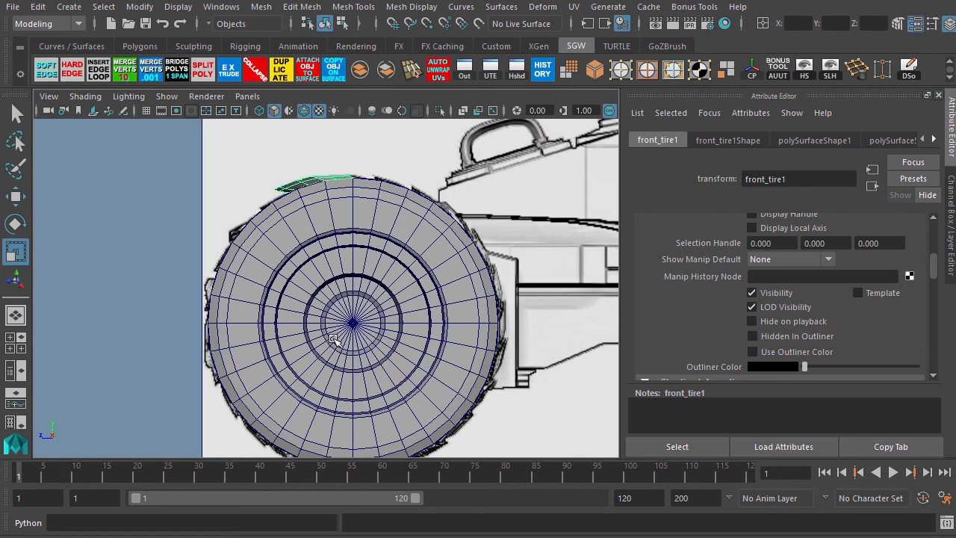
pyautogui.keyDown('alt'); pyautogui.moveTo(341, 339); pyautogui.dragTo(288, 319, button='middle'); pyautogui.keyUp('alt')
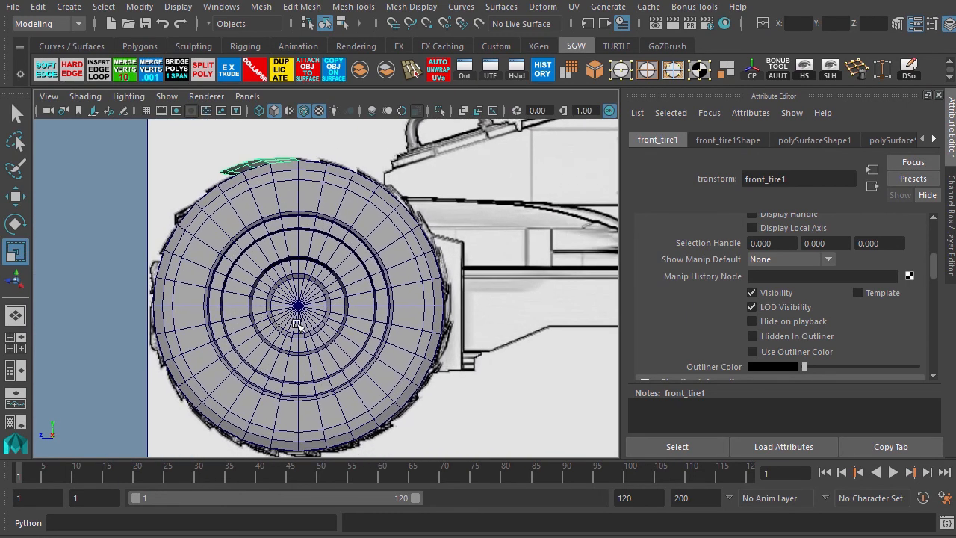
pyautogui.press('space')
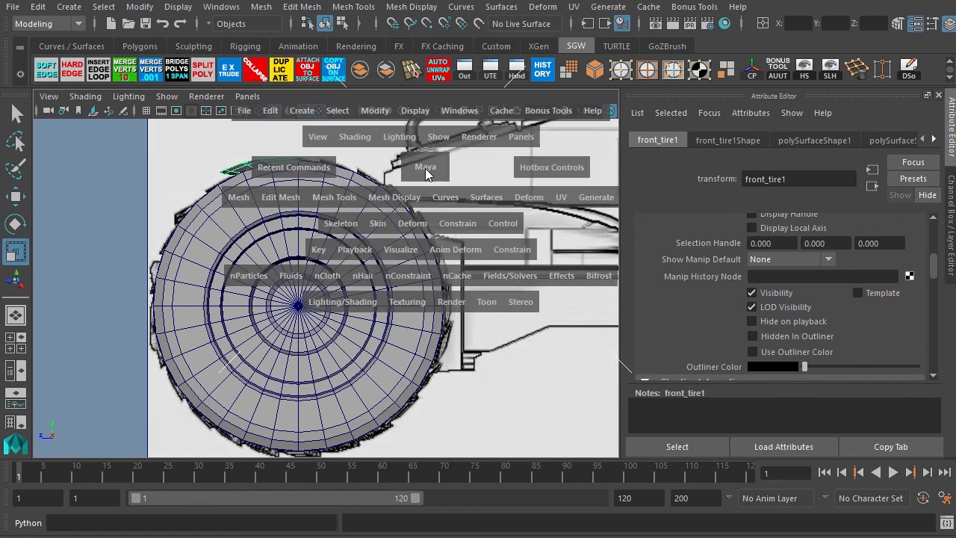
pyautogui.moveTo(389, 218)
pyautogui.keyDown('alt'); pyautogui.mouseDown()
pyautogui.moveTo(392, 245)
pyautogui.moveTo(391, 224)
pyautogui.mouseUp(); pyautogui.keyUp('alt')
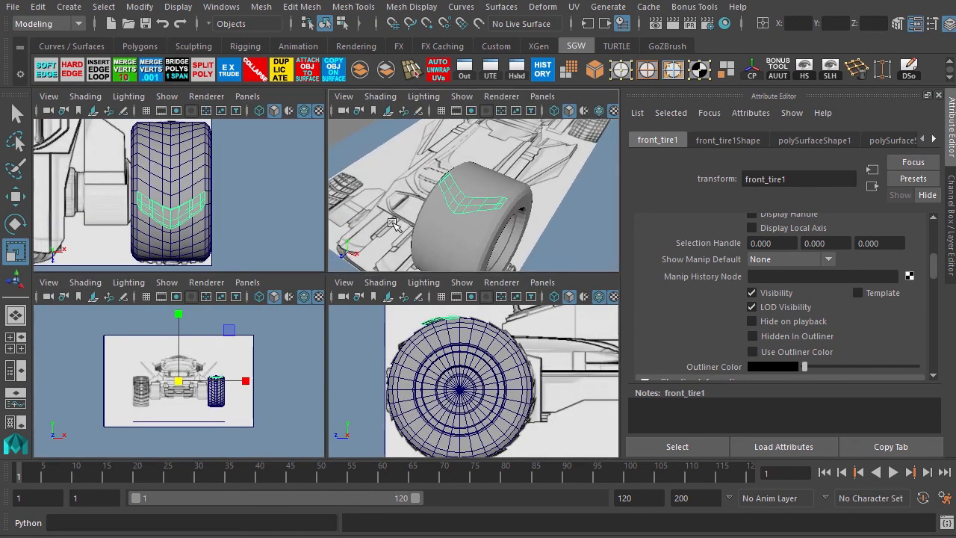
pyautogui.click(379, 96)
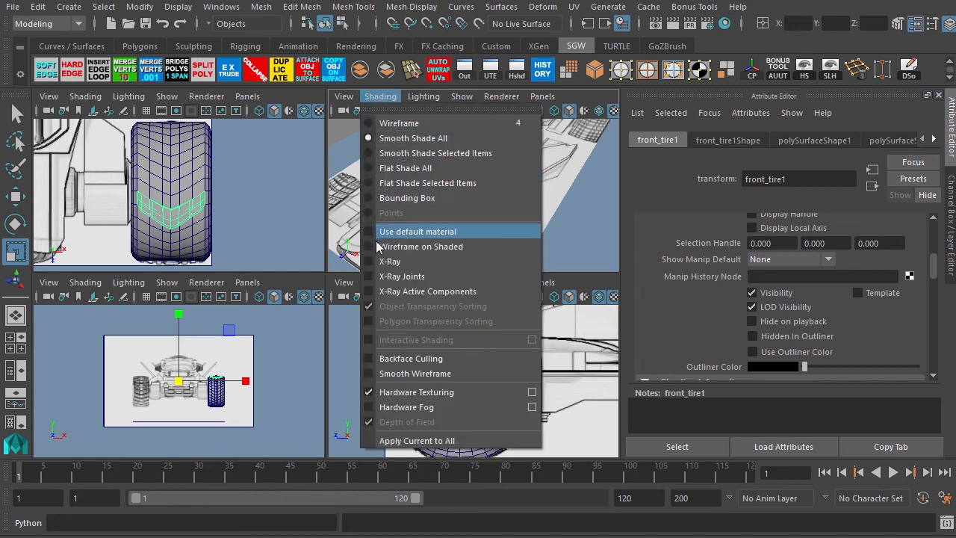
pyautogui.click(420, 246)
pyautogui.moveTo(420, 246)
pyautogui.keyDown('alt'); pyautogui.mouseDown()
pyautogui.moveTo(452, 206)
pyautogui.moveTo(423, 248)
pyautogui.moveTo(464, 230)
pyautogui.moveTo(434, 214)
pyautogui.moveTo(447, 239)
pyautogui.moveTo(399, 242)
pyautogui.moveTo(407, 234)
pyautogui.moveTo(389, 249)
pyautogui.mouseUp(); pyautogui.keyUp('alt')
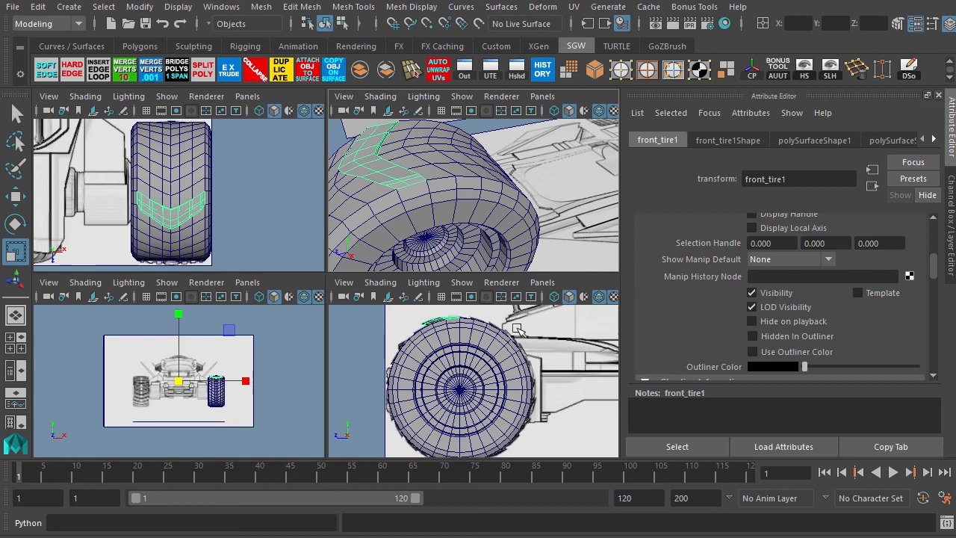
# Move the duplicated tread block's pivot to the center of the tire hub in the front view and save the scene.
pyautogui.press('space')
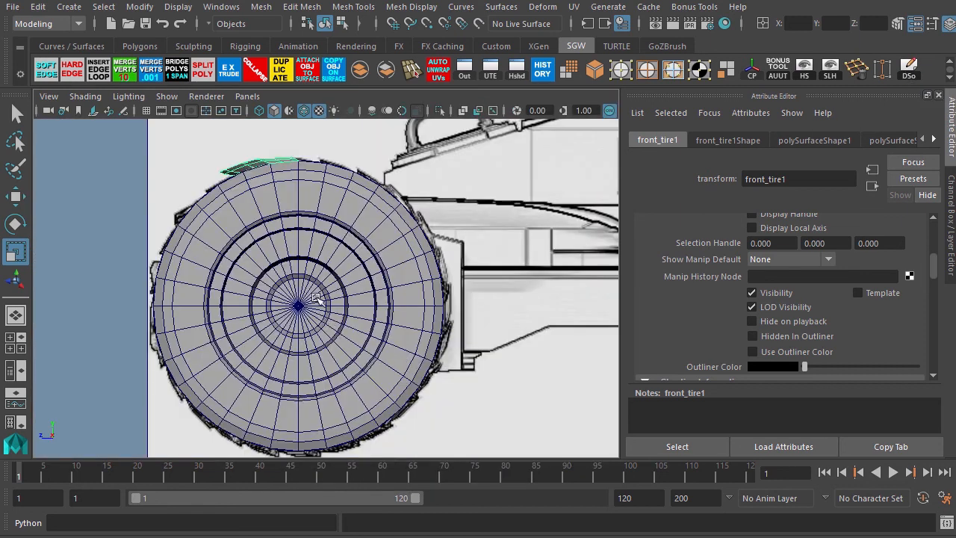
pyautogui.click(746, 72)
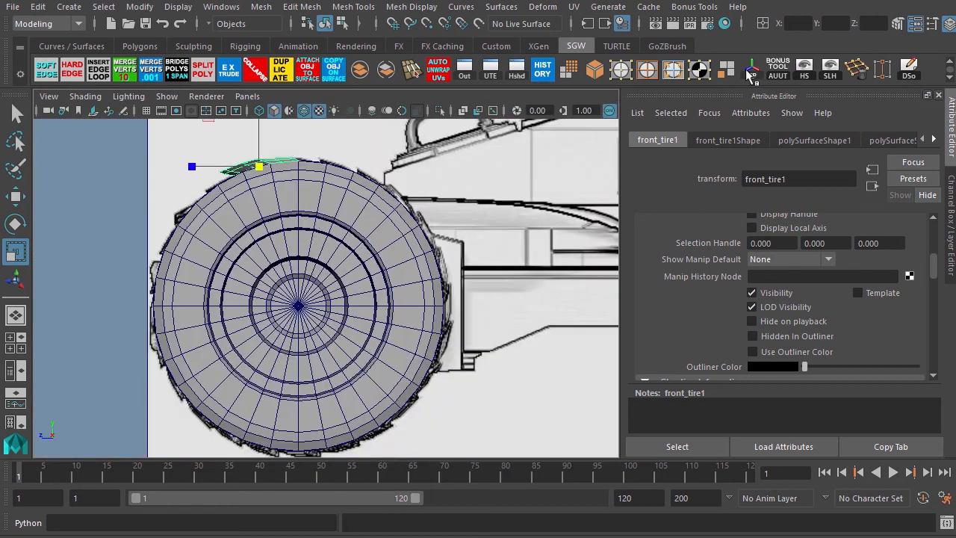
pyautogui.press('d')
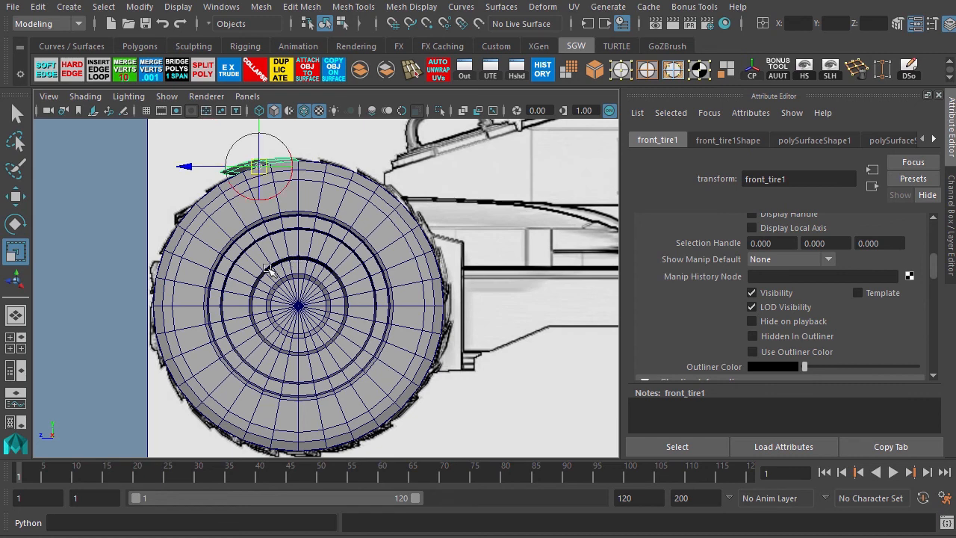
pyautogui.moveTo(265, 172); pyautogui.dragTo(303, 318)
pyautogui.scroll(3, 302, 318)
pyautogui.scroll(3, 302, 317)
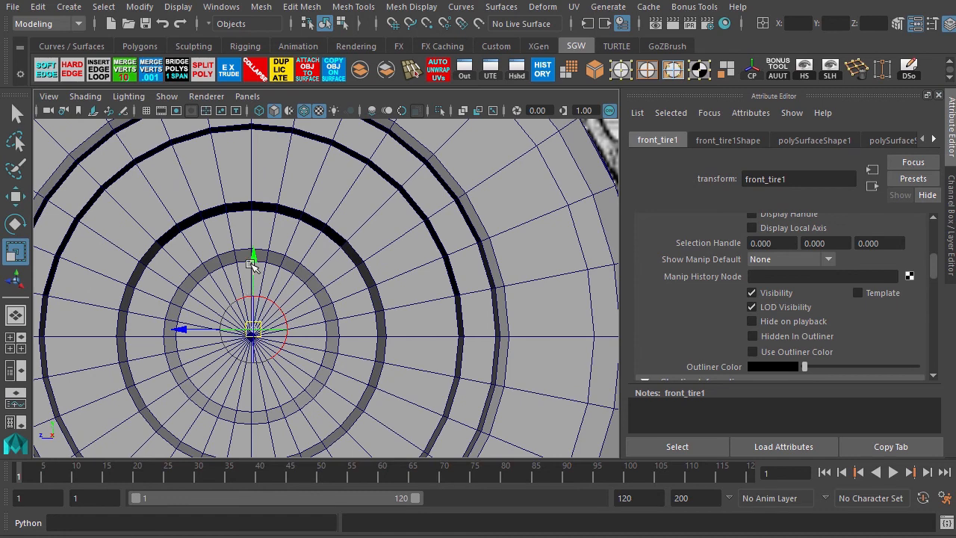
pyautogui.moveTo(254, 269); pyautogui.dragTo(254, 270)
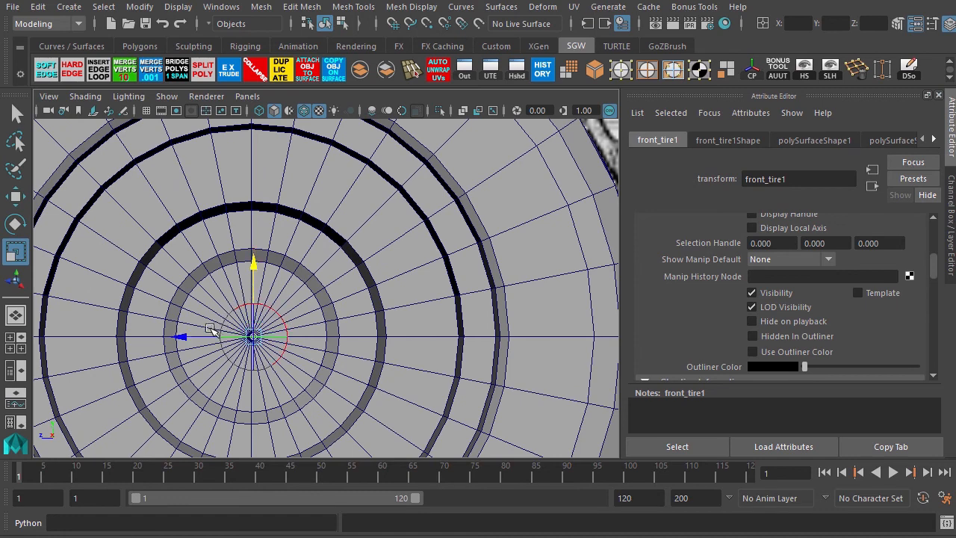
pyautogui.moveTo(190, 337); pyautogui.dragTo(189, 337)
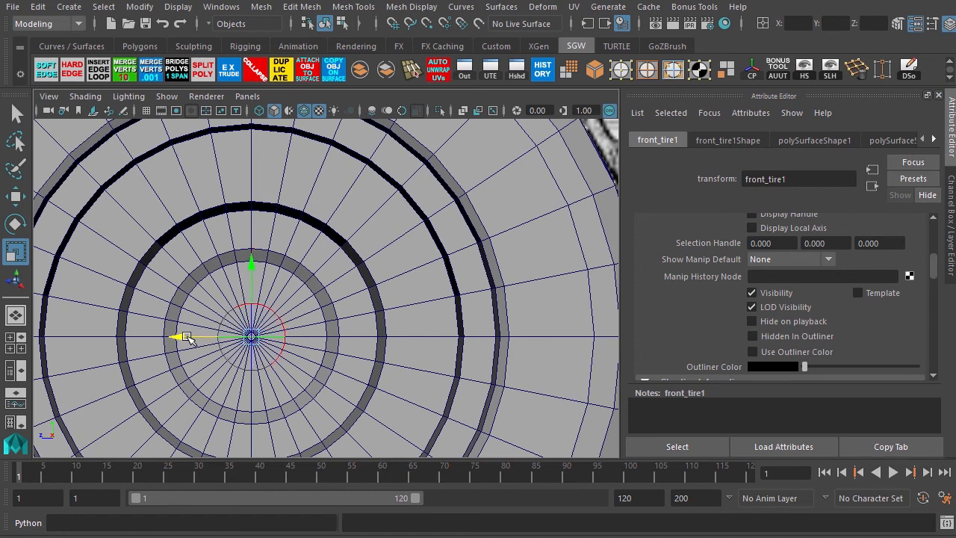
pyautogui.press('Insert')
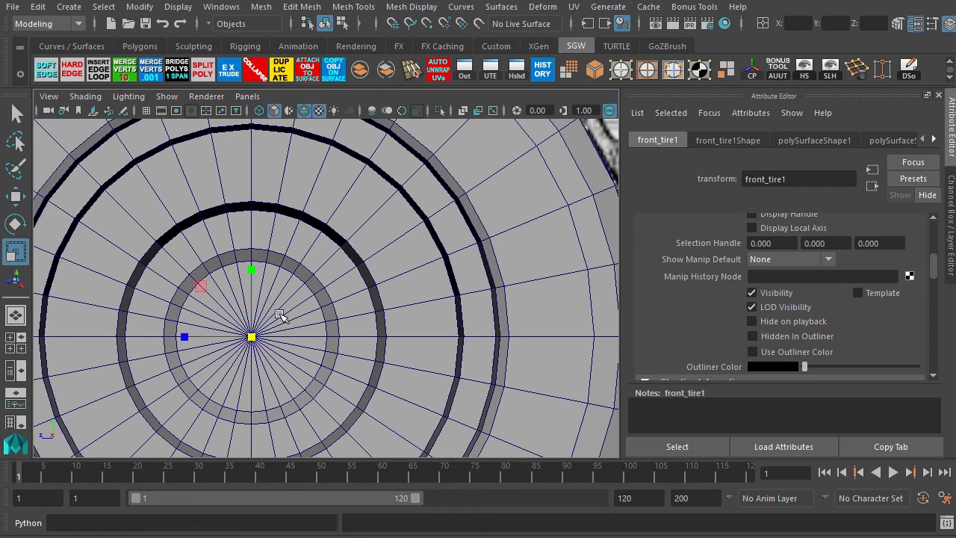
pyautogui.scroll(-5, 359, 338)
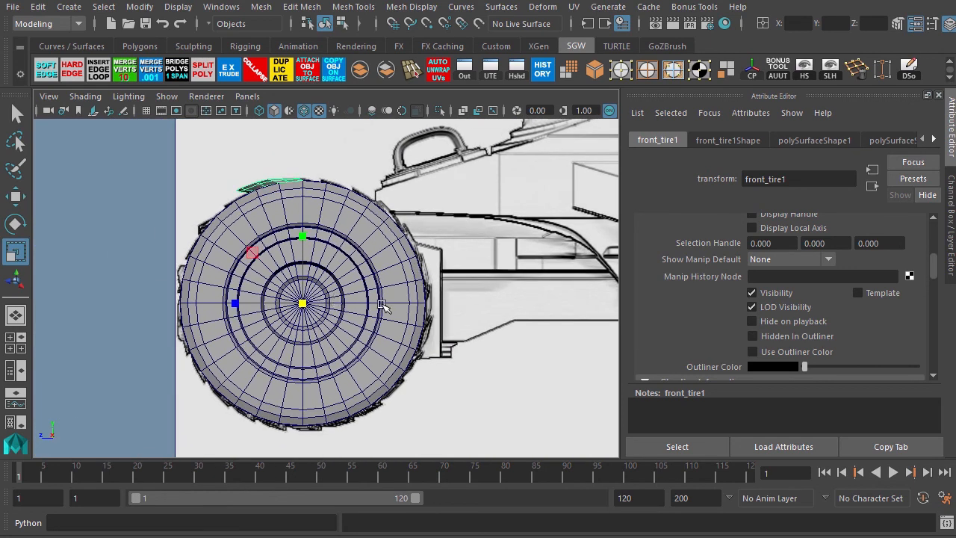
pyautogui.hotkey('ctrl', 's')
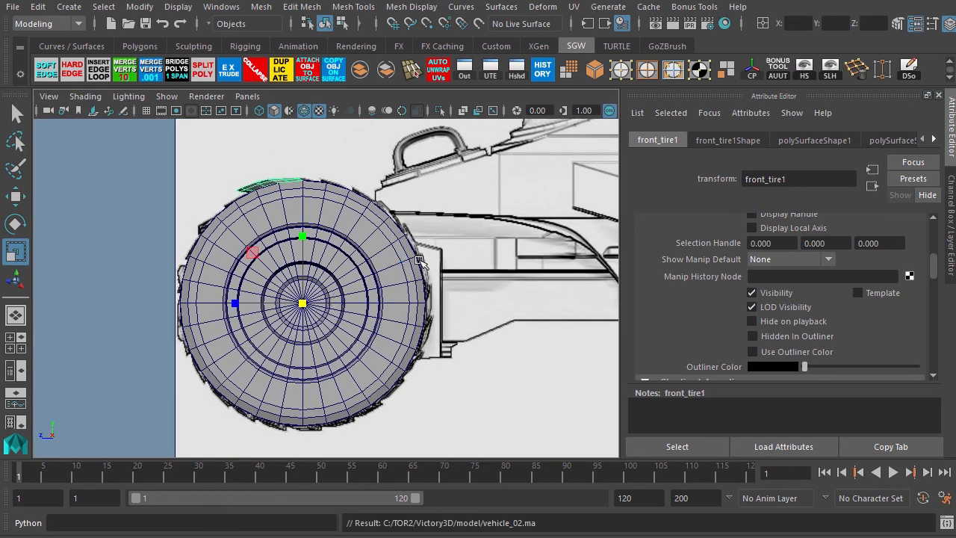
# Duplicate Special the tread block as 31 instances with Rotate 20 around the tire.
pyautogui.click(908, 68)
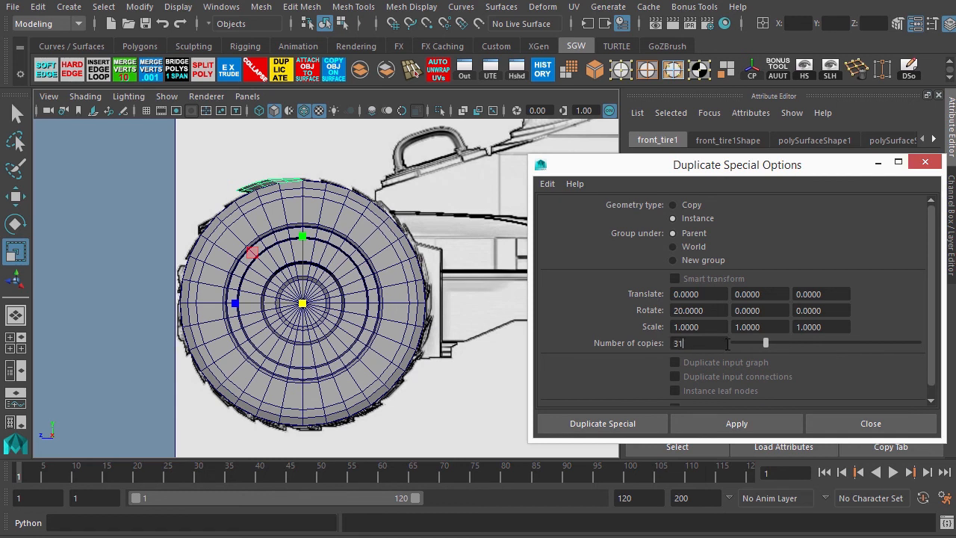
pyautogui.click(597, 423)
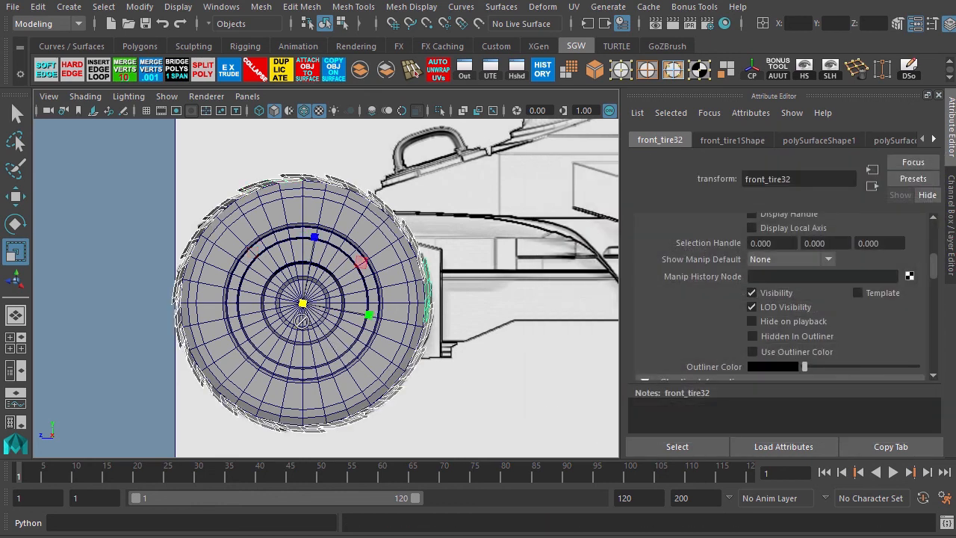
# Orbit around the tire and select individual tread block instances to check their placement.
pyautogui.press('space')
pyautogui.press('space')
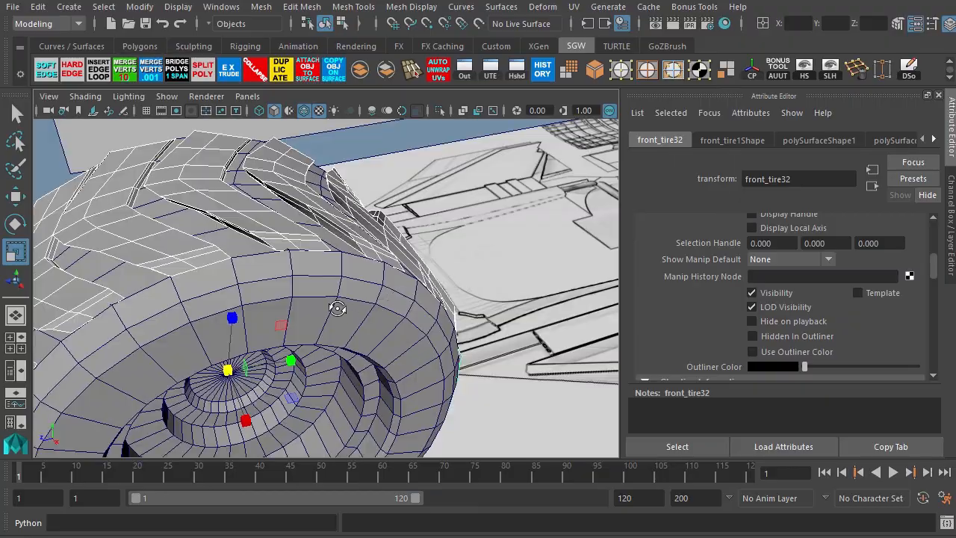
pyautogui.keyDown('alt'); pyautogui.moveTo(336, 309); pyautogui.dragTo(295, 304); pyautogui.keyUp('alt')
pyautogui.keyDown('alt'); pyautogui.moveTo(295, 304); pyautogui.dragTo(190, 334, button='right'); pyautogui.keyUp('alt')
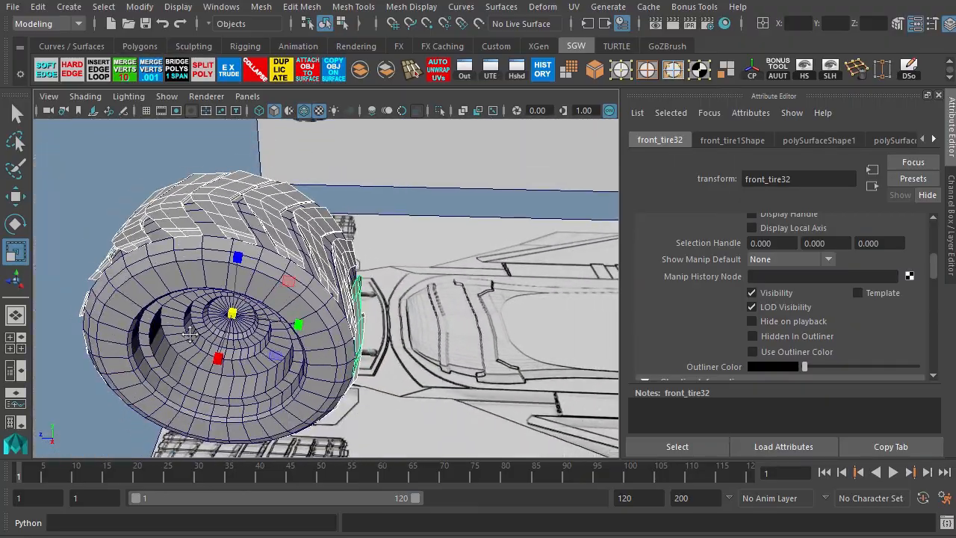
pyautogui.keyDown('alt'); pyautogui.moveTo(179, 347); pyautogui.dragTo(307, 310, button='middle'); pyautogui.keyUp('alt')
pyautogui.keyDown('alt'); pyautogui.moveTo(307, 310); pyautogui.dragTo(258, 317, button='right'); pyautogui.keyUp('alt')
pyautogui.keyDown('alt'); pyautogui.moveTo(257, 317); pyautogui.dragTo(381, 298); pyautogui.keyUp('alt')
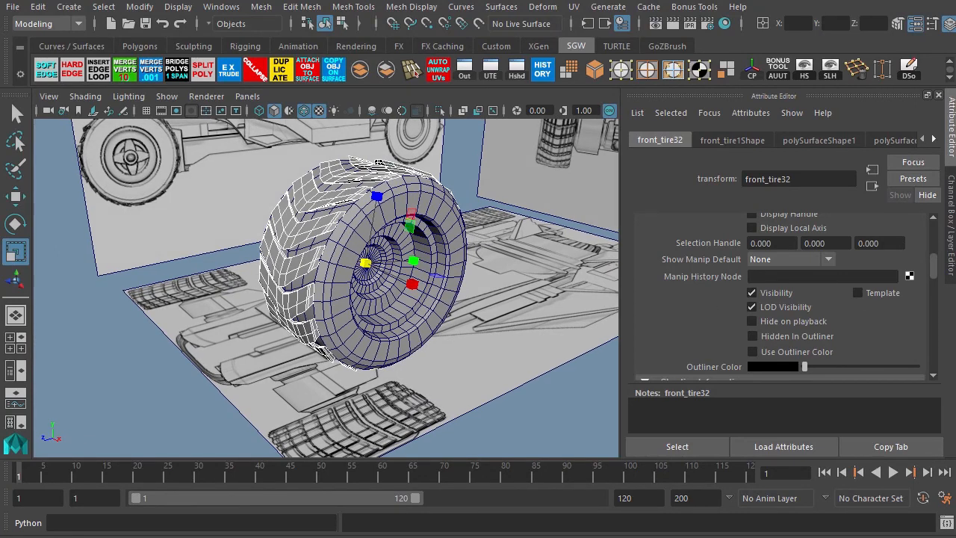
pyautogui.click(317, 196)
pyautogui.click(299, 226)
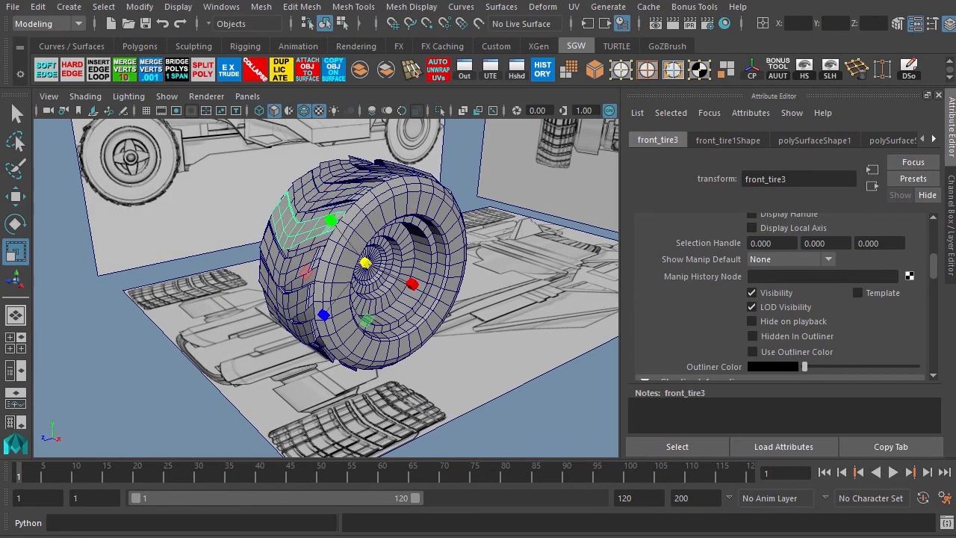
pyautogui.click(290, 262)
pyautogui.click(290, 297)
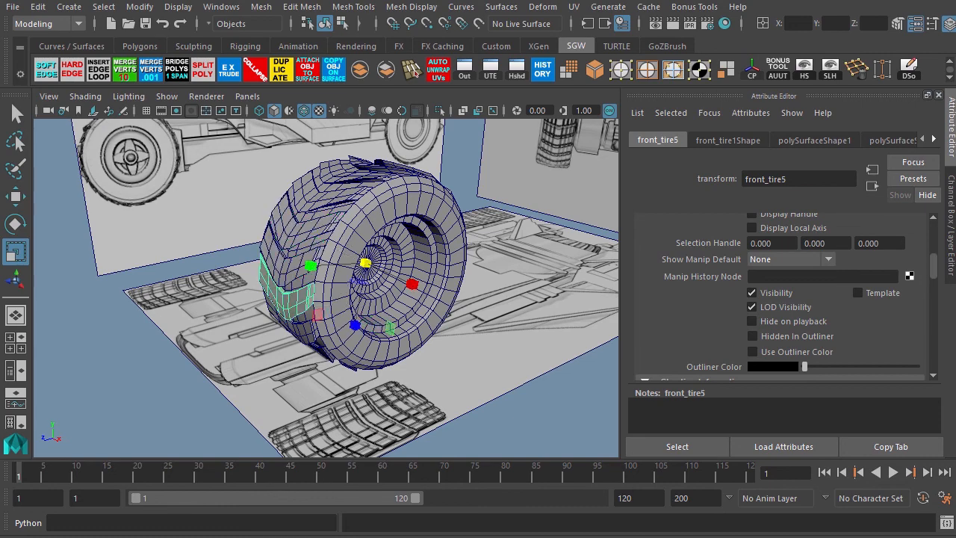
pyautogui.click(301, 329)
pyautogui.keyDown('alt'); pyautogui.moveTo(420, 386); pyautogui.dragTo(391, 331); pyautogui.keyUp('alt')
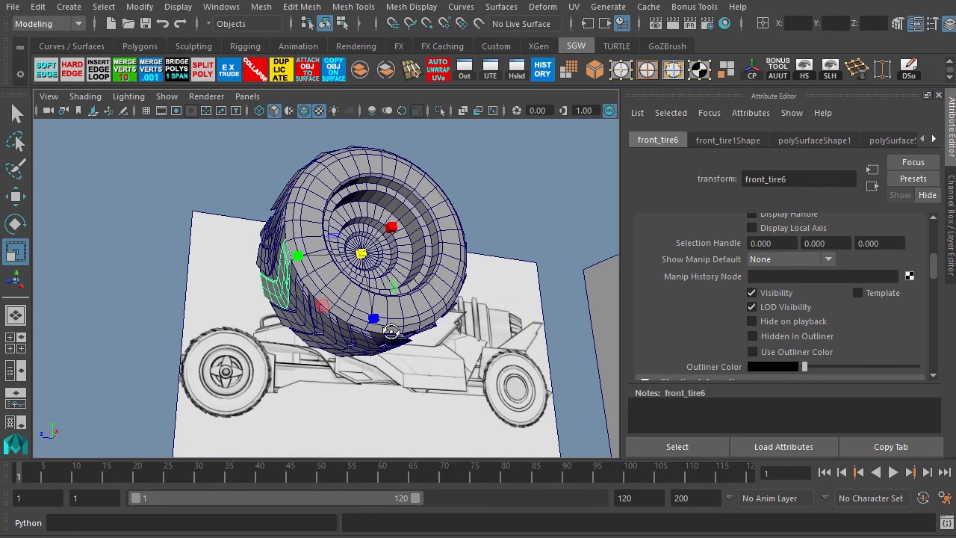
# Step through the tread block instances one by one to inspect their positions around the tire.
pyautogui.hotkey('shift', 'd')
pyautogui.hotkey('shift', 'd')
pyautogui.hotkey('shift', 'd')
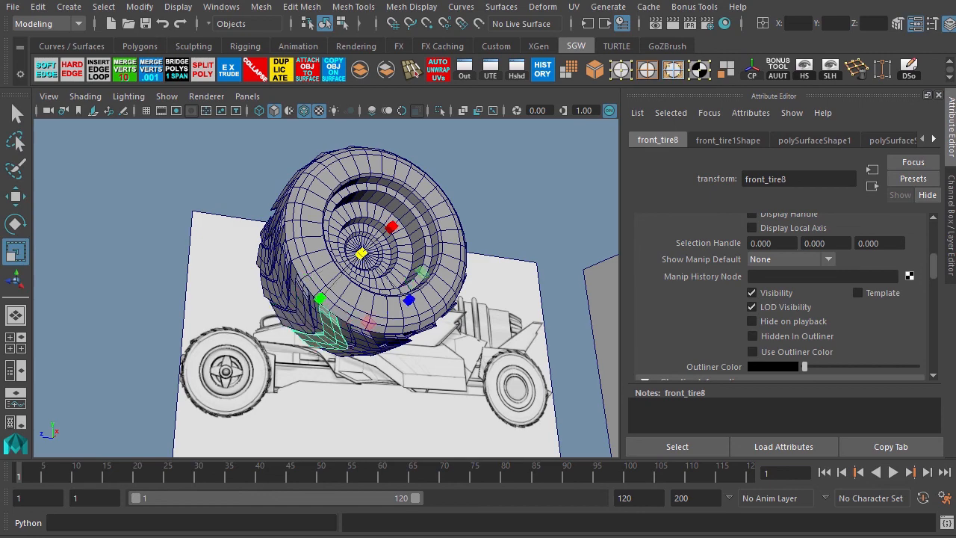
pyautogui.hotkey('shift', 'd')
pyautogui.hotkey('shift', 'd')
pyautogui.hotkey('shift', 'd')
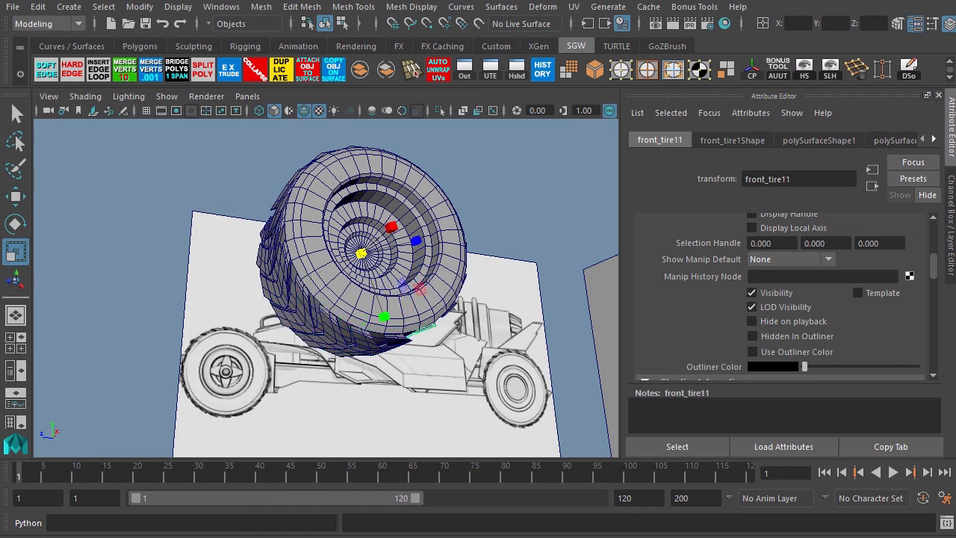
pyautogui.hotkey('shift', 'd')
pyautogui.keyDown('alt'); pyautogui.moveTo(490, 258); pyautogui.dragTo(347, 317); pyautogui.keyUp('alt')
pyautogui.hotkey('shift', 'd')
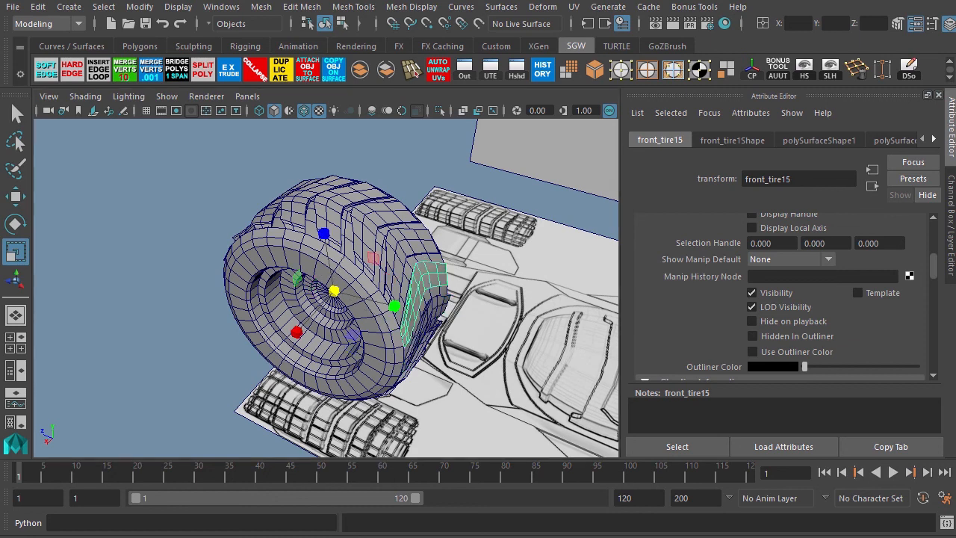
pyautogui.hotkey('shift', 'd')
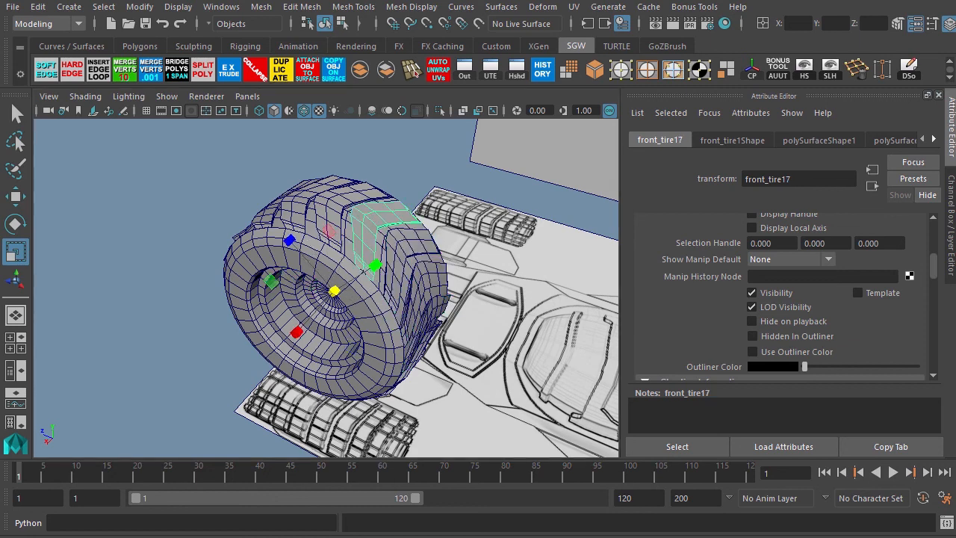
pyautogui.hotkey('shift', 'd')
pyautogui.keyDown('alt'); pyautogui.moveTo(228, 333); pyautogui.dragTo(298, 321); pyautogui.keyUp('alt')
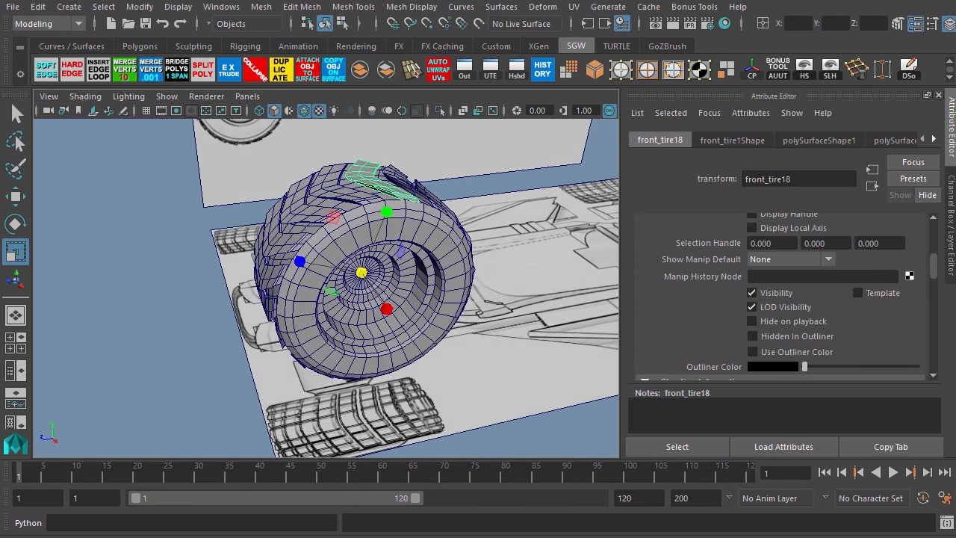
pyautogui.click(333, 184)
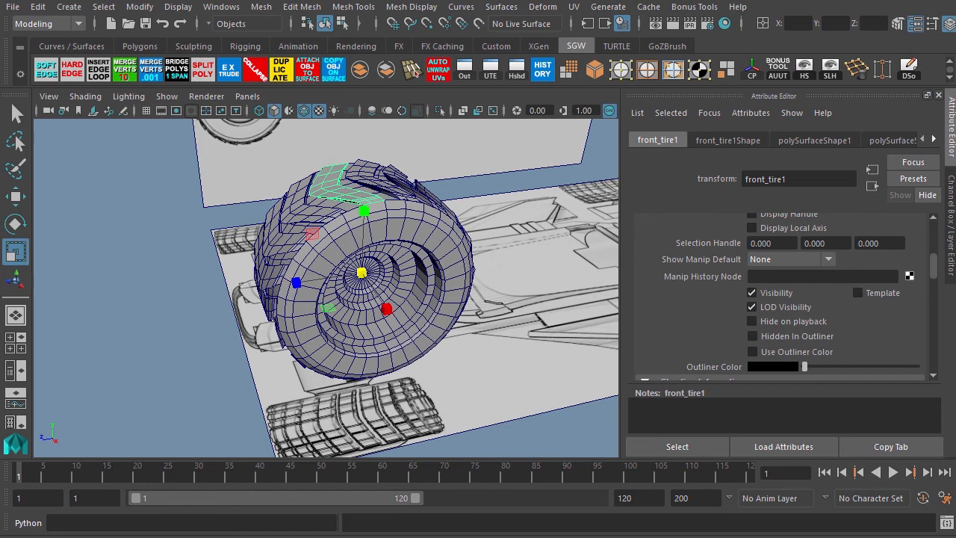
pyautogui.hotkey('shift', 'd')
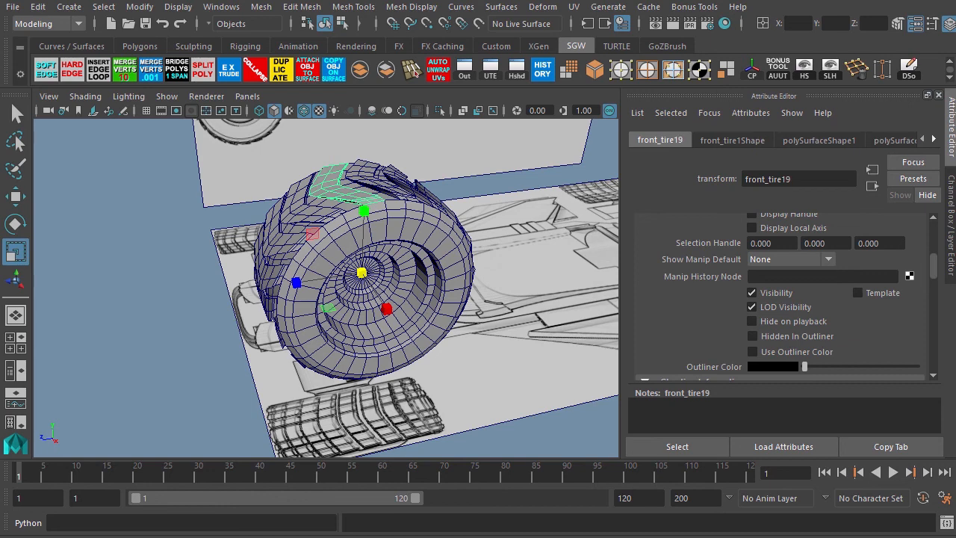
pyautogui.hotkey('shift', 'd')
pyautogui.hotkey('shift', 'd')
pyautogui.hotkey('shift', 'd')
pyautogui.hotkey('shift', 'd')
pyautogui.hotkey('shift', 'd')
pyautogui.hotkey('shift', 'd')
pyautogui.hotkey('shift', 'd')
pyautogui.hotkey('shift', 'd')
pyautogui.hotkey('shift', 'd')
pyautogui.hotkey('shift', 'd')
pyautogui.hotkey('shift', 'd')
pyautogui.hotkey('shift', 'd')
pyautogui.hotkey('shift', 'd')
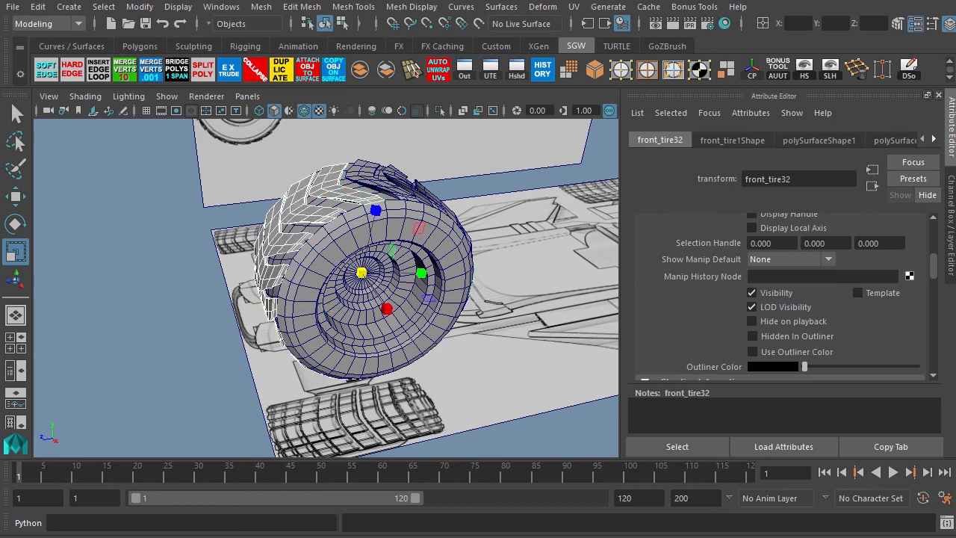
# Select the tread block on the front tire, zoom in on it in wireframe view, and save the scene.
pyautogui.click(341, 197)
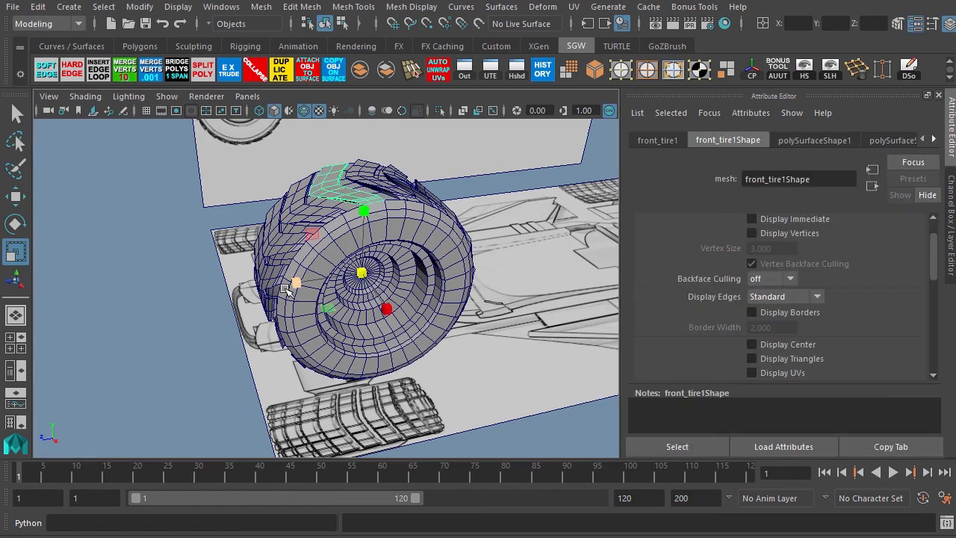
pyautogui.keyDown('alt'); pyautogui.moveTo(187, 231); pyautogui.dragTo(381, 319); pyautogui.keyUp('alt')
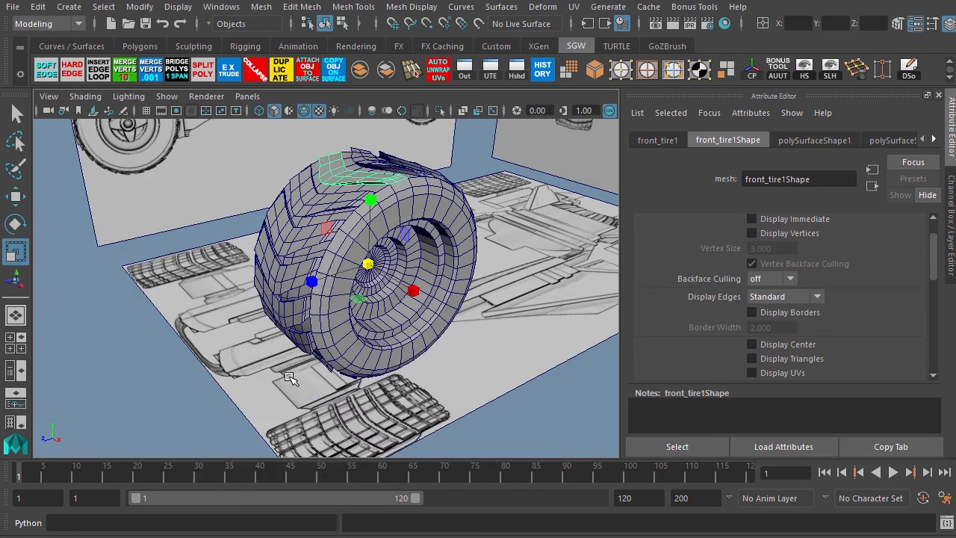
pyautogui.press('space')
pyautogui.press('space')
pyautogui.keyDown('alt'); pyautogui.moveTo(174, 216); pyautogui.dragTo(218, 297); pyautogui.keyUp('alt')
pyautogui.keyDown('alt'); pyautogui.moveTo(197, 241); pyautogui.dragTo(516, 314, button='right'); pyautogui.keyUp('alt')
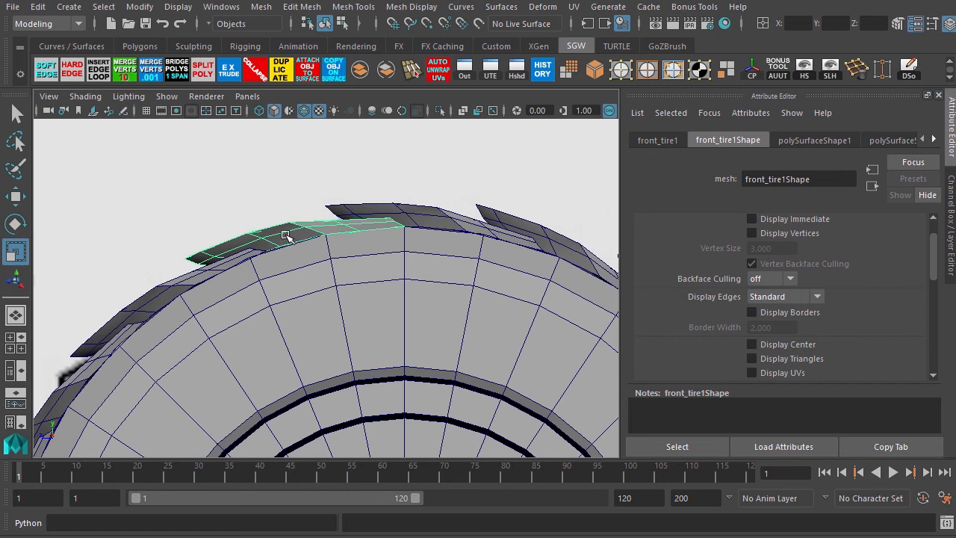
pyautogui.press('4')
pyautogui.hotkey('alt', 'b')
pyautogui.hotkey('ctrl', 's')
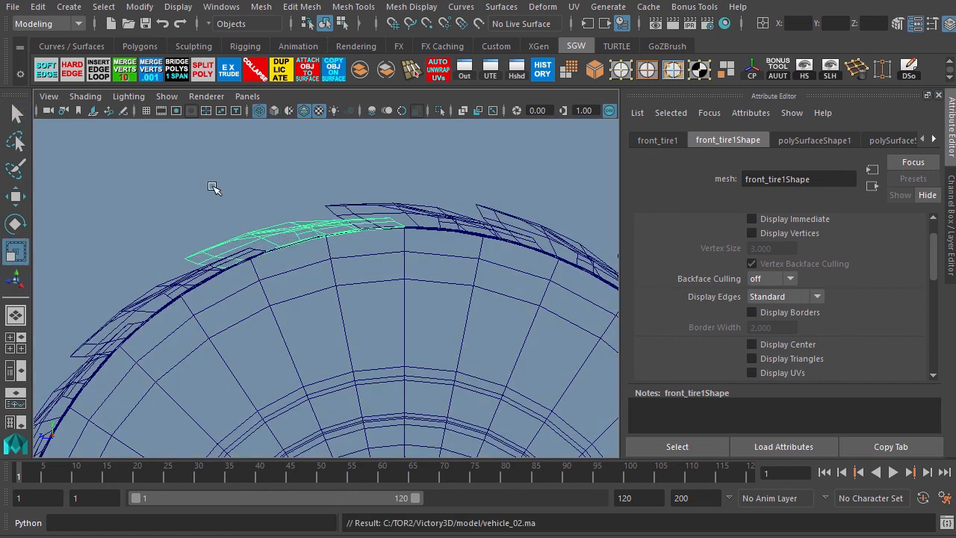
# Select components along the tread block's base in component mode and orbit around to examine them.
pyautogui.press('space')
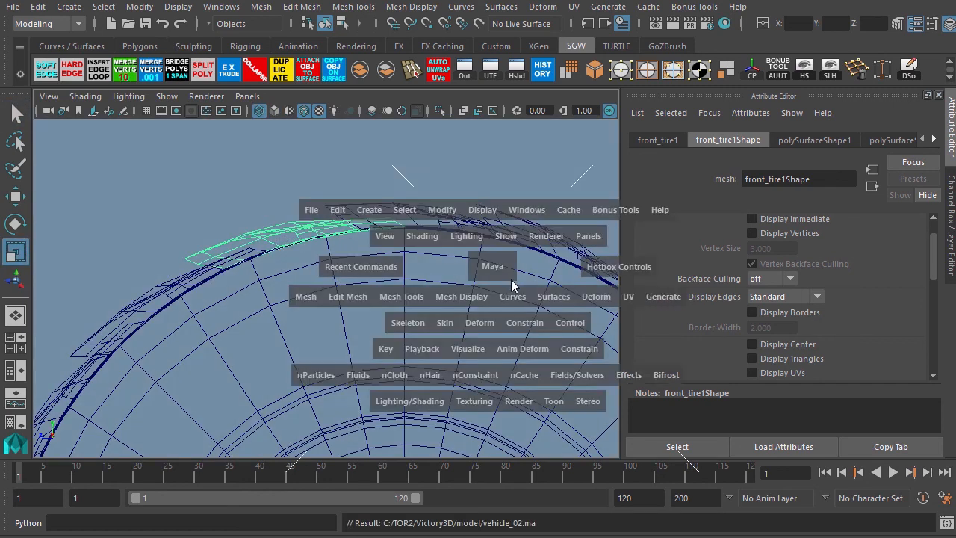
pyautogui.press('space')
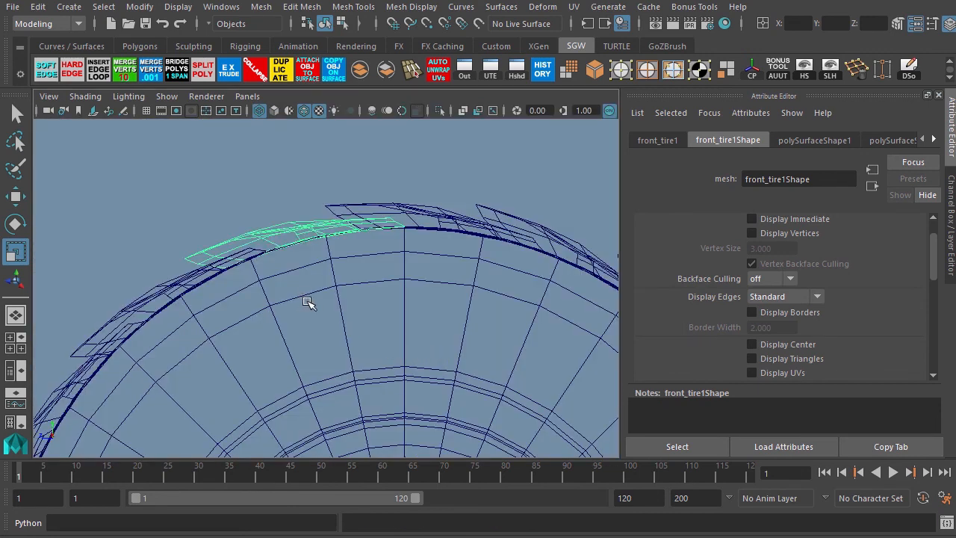
pyautogui.press('F8')
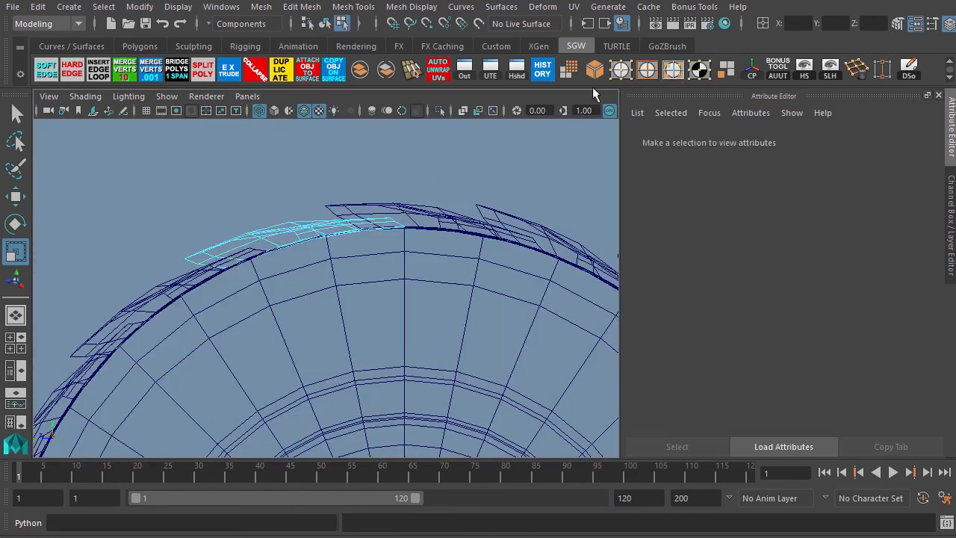
pyautogui.moveTo(399, 263); pyautogui.dragTo(220, 265)
pyautogui.keyDown('ctrl'); pyautogui.moveTo(177, 190); pyautogui.dragTo(283, 247); pyautogui.keyUp('ctrl')
pyautogui.keyDown('ctrl'); pyautogui.moveTo(224, 182); pyautogui.dragTo(327, 233); pyautogui.keyUp('ctrl')
pyautogui.keyDown('ctrl'); pyautogui.moveTo(259, 178); pyautogui.dragTo(377, 227); pyautogui.keyUp('ctrl')
pyautogui.keyDown('ctrl'); pyautogui.moveTo(330, 181); pyautogui.dragTo(403, 224); pyautogui.keyUp('ctrl')
pyautogui.press('space')
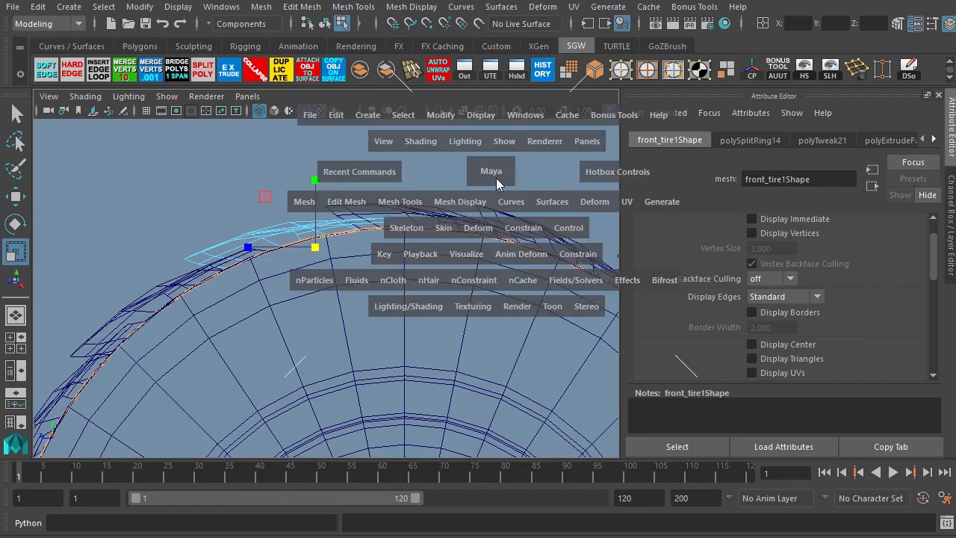
pyautogui.press('space')
pyautogui.keyDown('alt'); pyautogui.moveTo(333, 215); pyautogui.dragTo(274, 263); pyautogui.keyUp('alt')
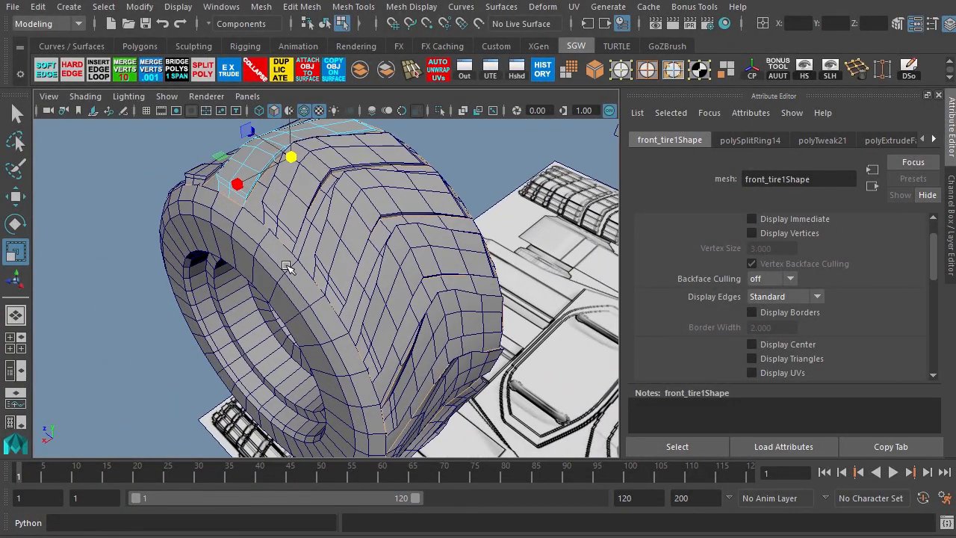
pyautogui.click(288, 266)
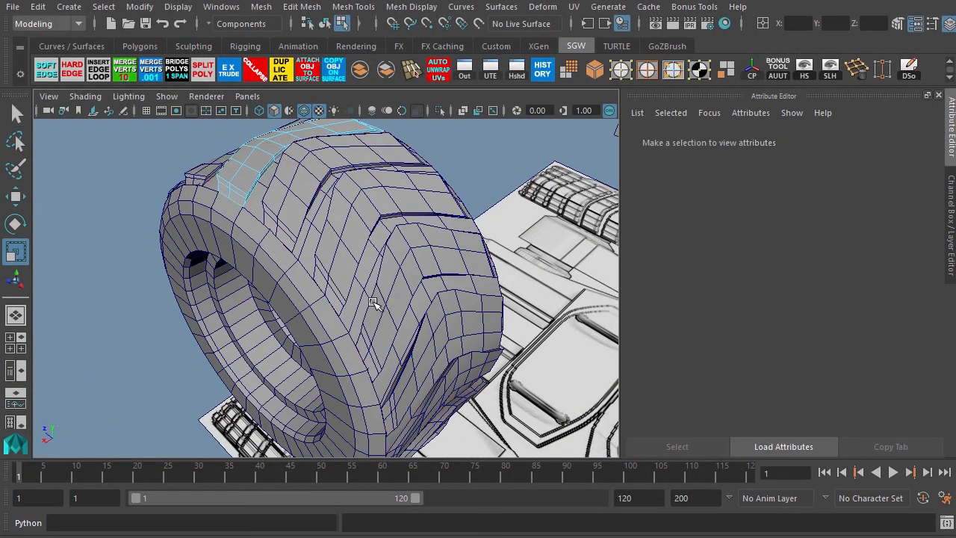
# Select the tread block's base edge loop and move it slightly downward onto the tire surface.
pyautogui.press('space')
pyautogui.press('space')
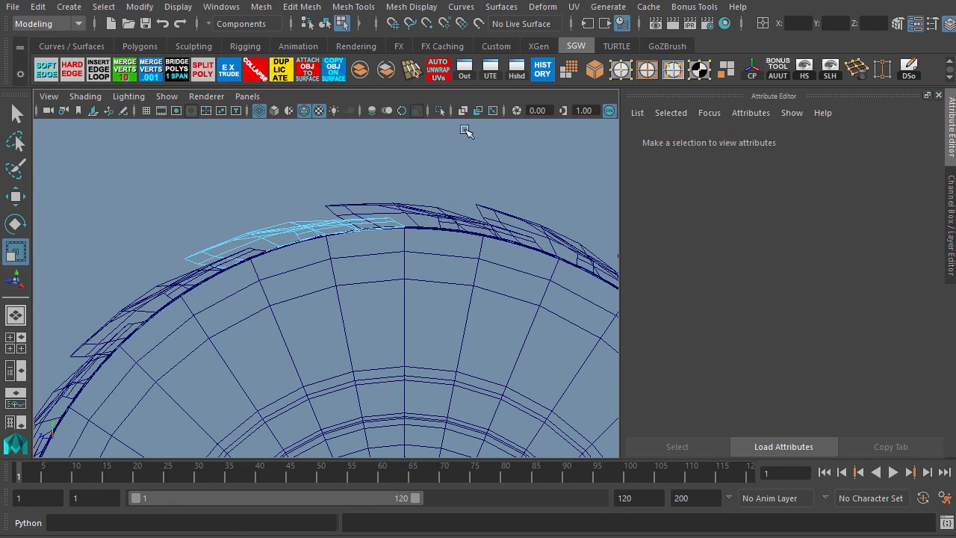
pyautogui.click(645, 71)
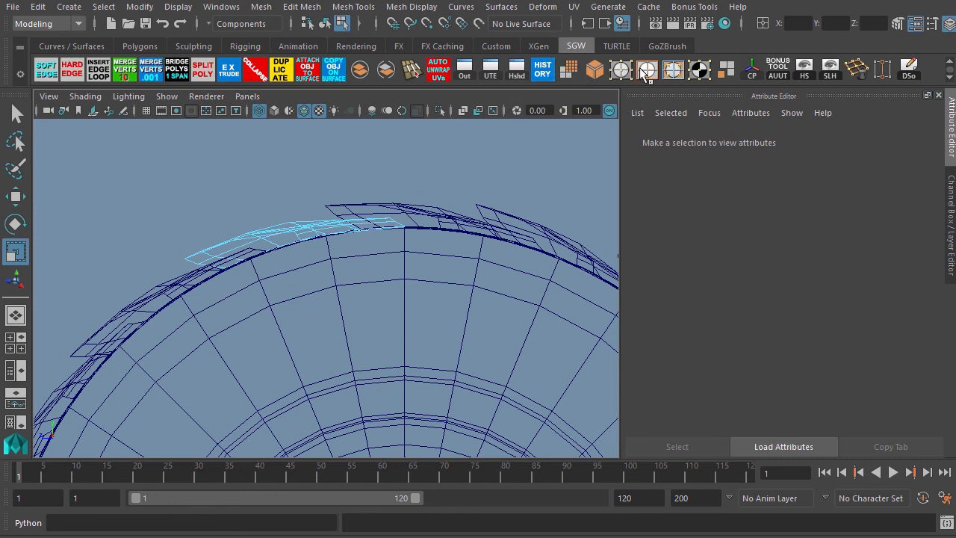
pyautogui.click(353, 232)
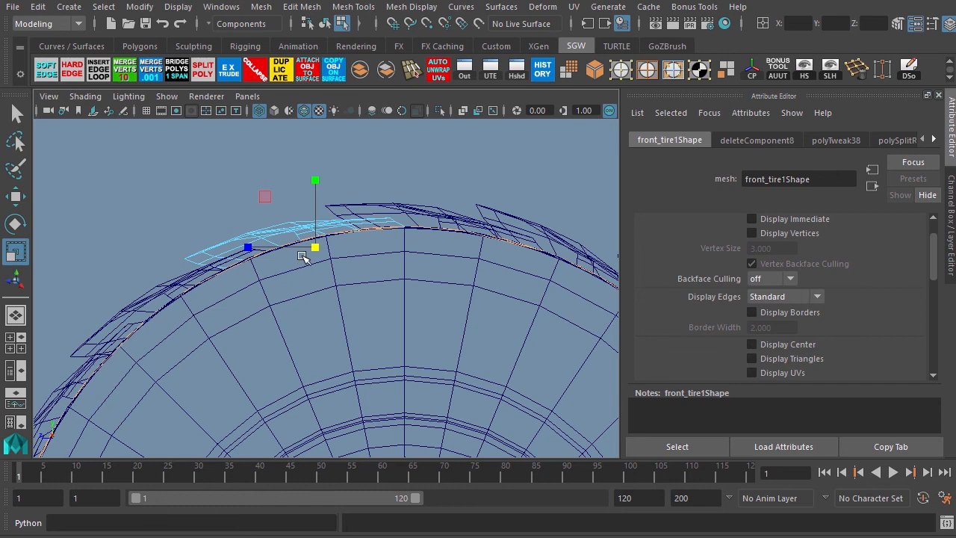
pyautogui.press('w')
pyautogui.moveTo(315, 249); pyautogui.dragTo(319, 256)
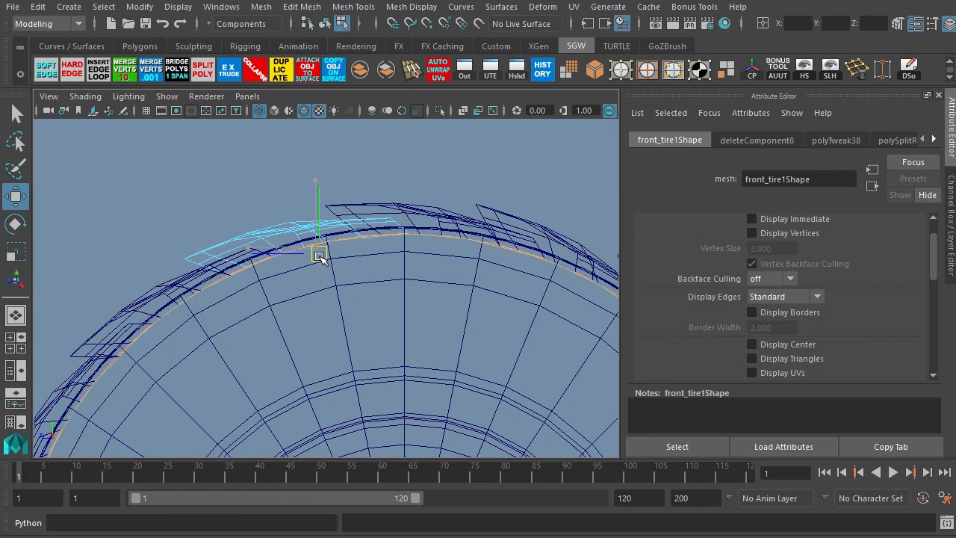
# Try inserting an edge loop across the tread block with Insert Edge Loop, then undo it.
pyautogui.press('space')
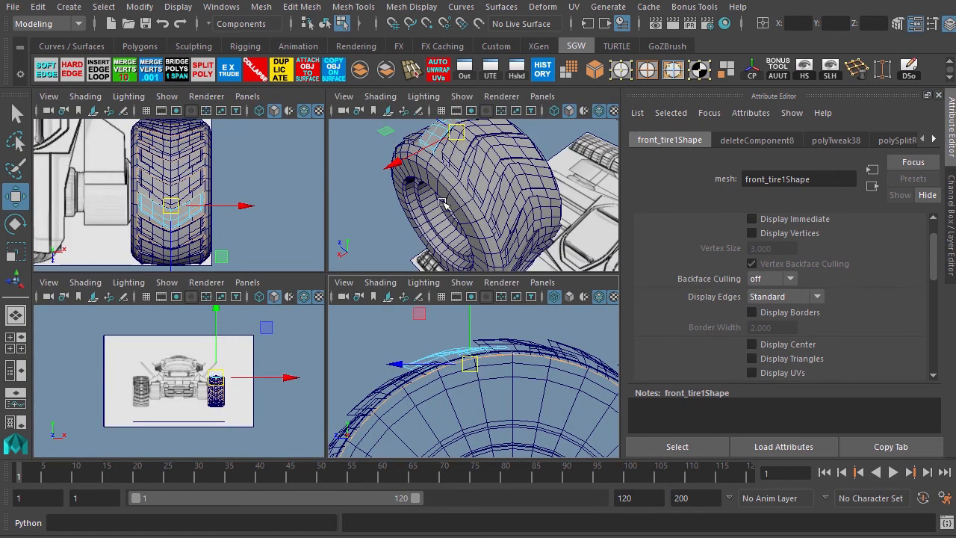
pyautogui.press('space')
pyautogui.keyDown('alt'); pyautogui.moveTo(200, 267); pyautogui.dragTo(324, 269); pyautogui.keyUp('alt')
pyautogui.keyDown('alt'); pyautogui.moveTo(342, 209); pyautogui.dragTo(322, 288, button='middle'); pyautogui.keyUp('alt')
pyautogui.keyDown('alt'); pyautogui.moveTo(302, 260); pyautogui.dragTo(331, 259); pyautogui.keyUp('alt')
pyautogui.keyDown('alt'); pyautogui.moveTo(296, 288); pyautogui.dragTo(306, 247); pyautogui.keyUp('alt')
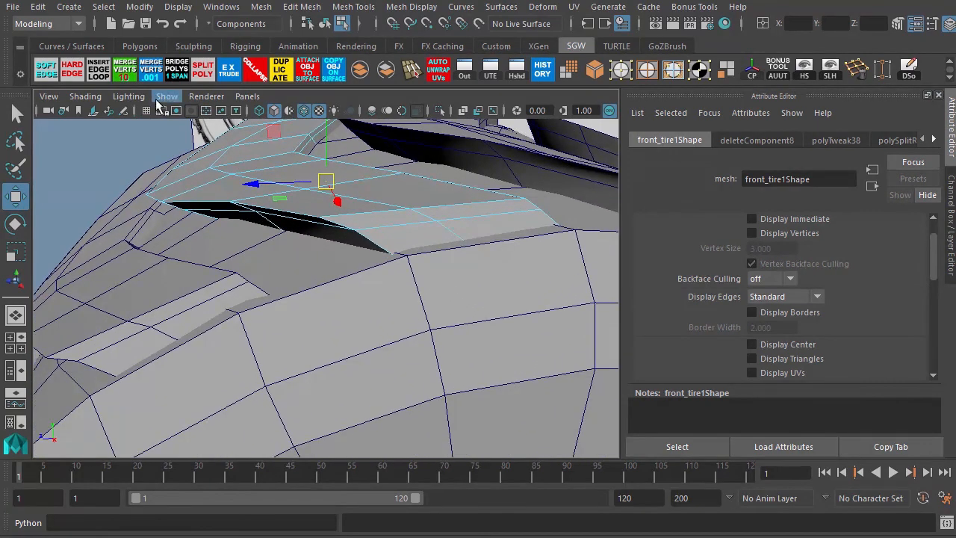
pyautogui.click(125, 73)
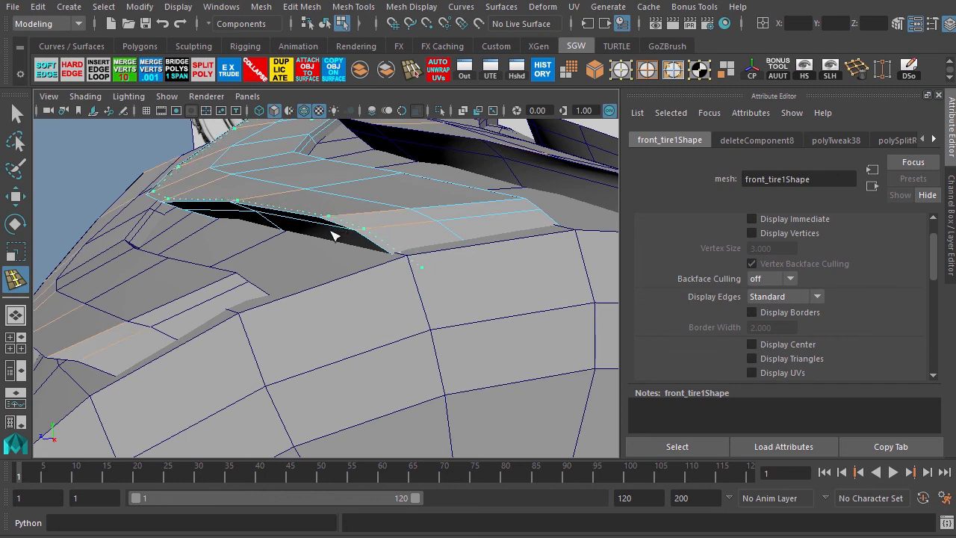
pyautogui.click(333, 235)
pyautogui.keyDown('alt'); pyautogui.moveTo(441, 265); pyautogui.dragTo(280, 282); pyautogui.keyUp('alt')
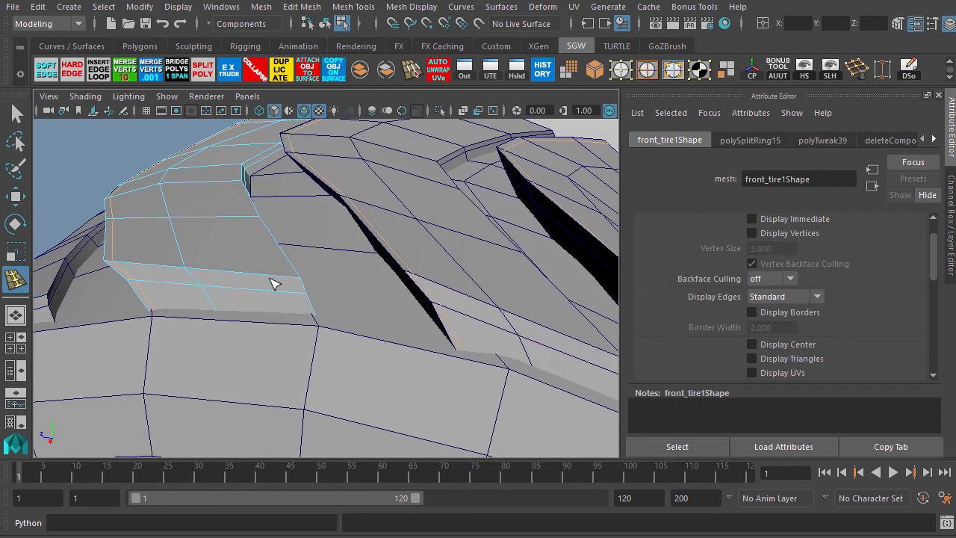
pyautogui.hotkey('ctrl', 'z')
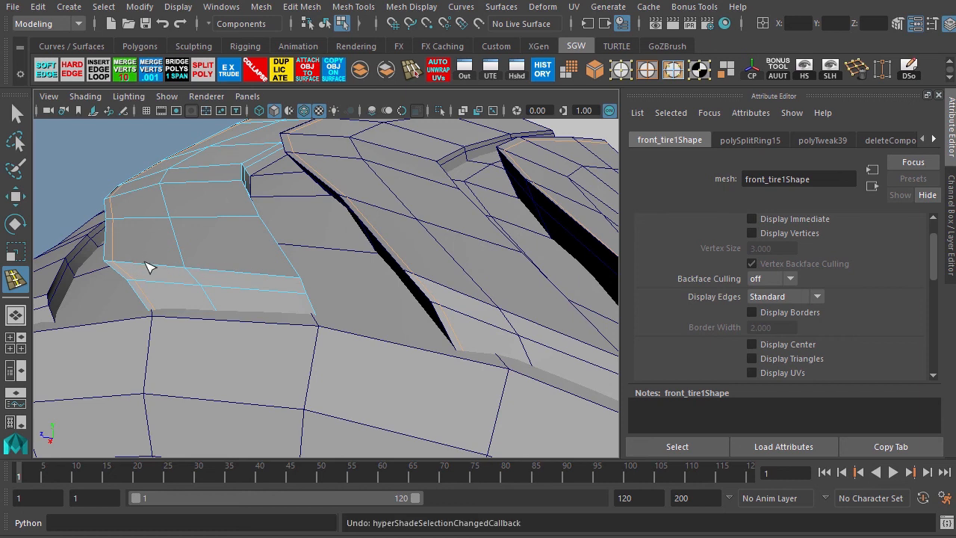
pyautogui.hotkey('ctrl', 'z')
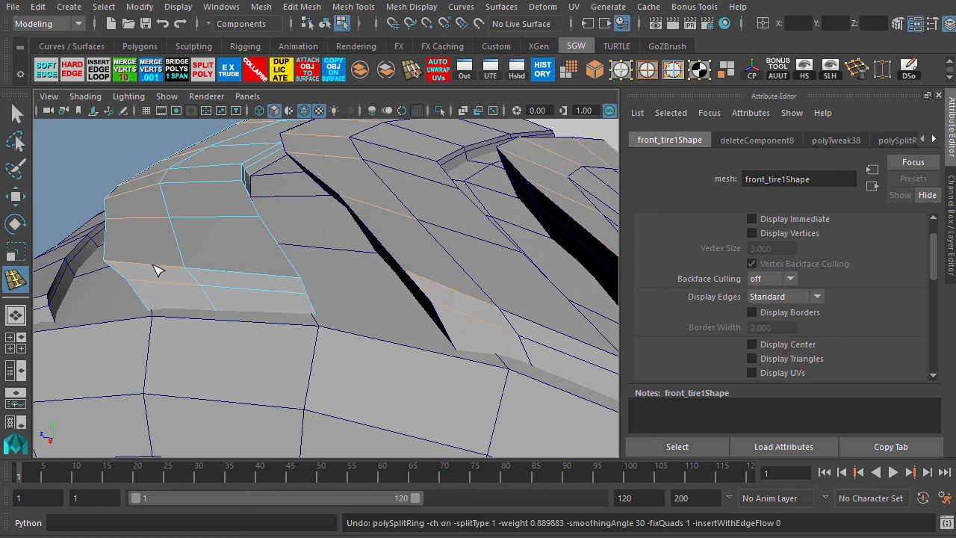
pyautogui.moveTo(153, 265); pyautogui.dragTo(193, 277)
pyautogui.hotkey('ctrl', 'z')
pyautogui.hotkey('ctrl', 'z')
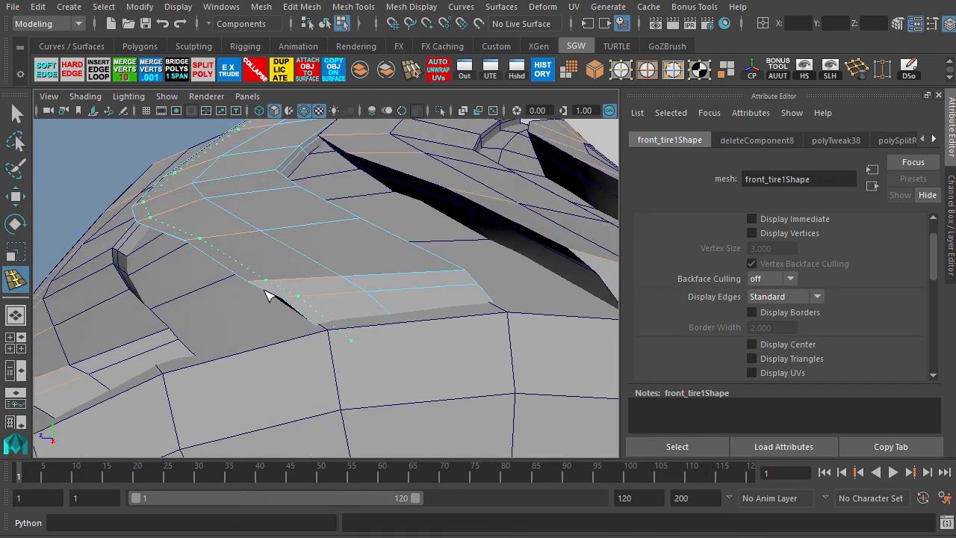
# Insert four edge loops near the tread block's outer borders with the Insert Edge Loop tool.
pyautogui.click(255, 299)
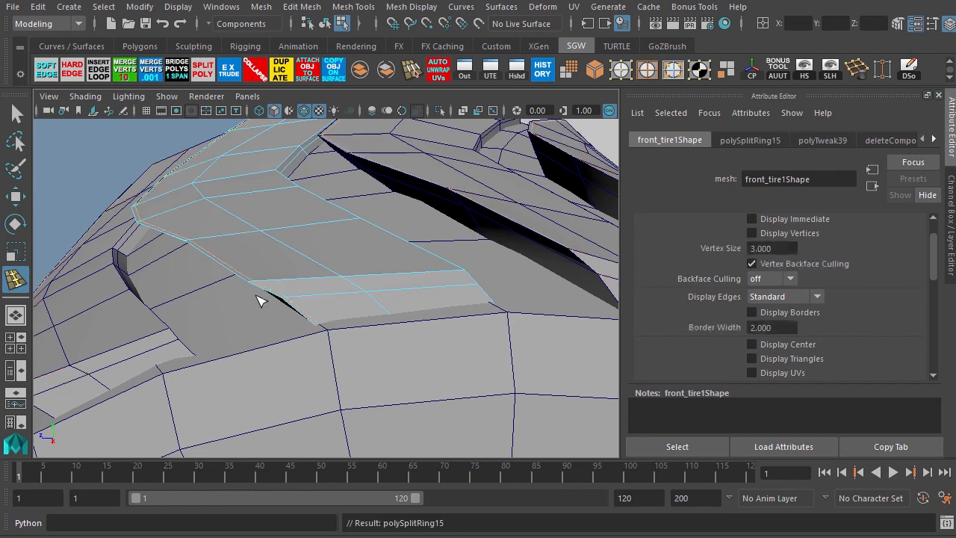
pyautogui.click(463, 283)
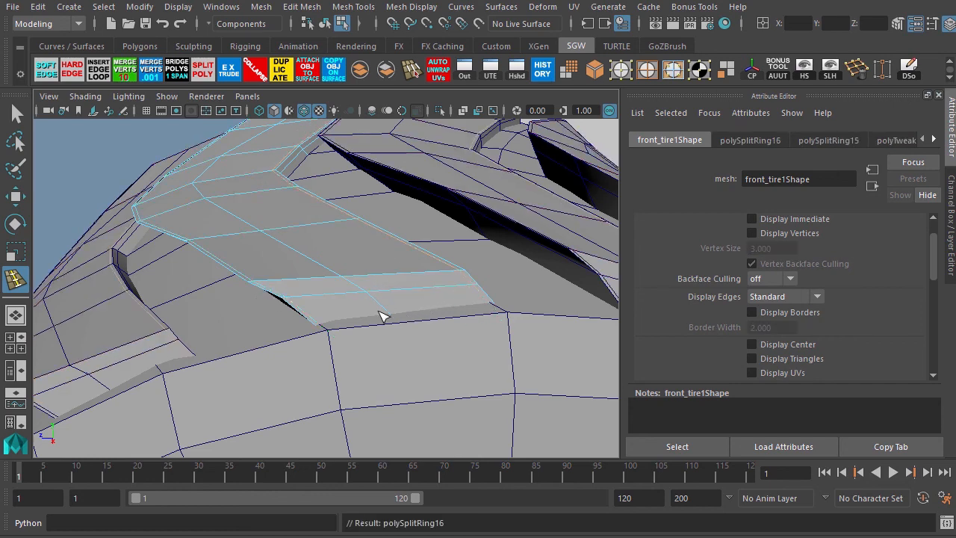
pyautogui.press('4')
pyautogui.keyDown('alt'); pyautogui.moveTo(348, 326); pyautogui.dragTo(337, 314); pyautogui.keyUp('alt')
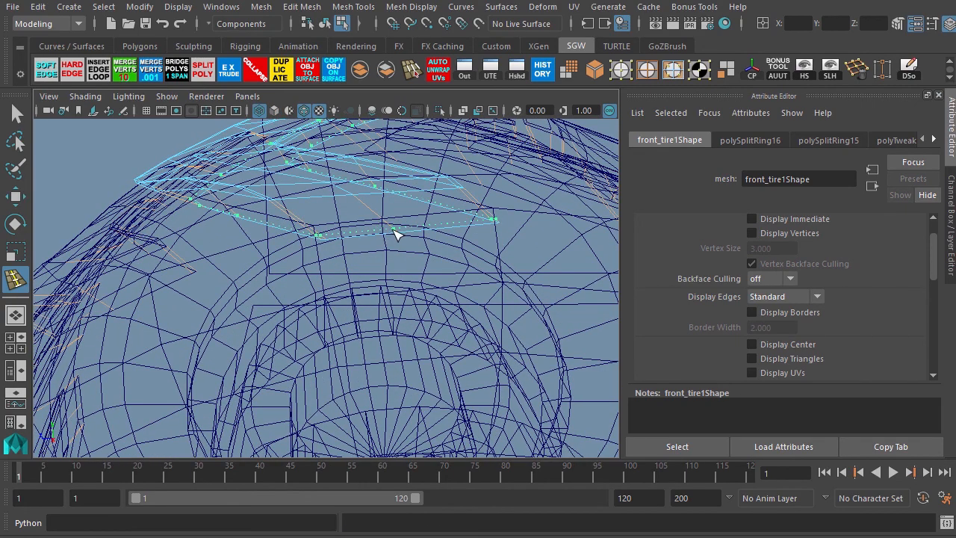
pyautogui.click(396, 235)
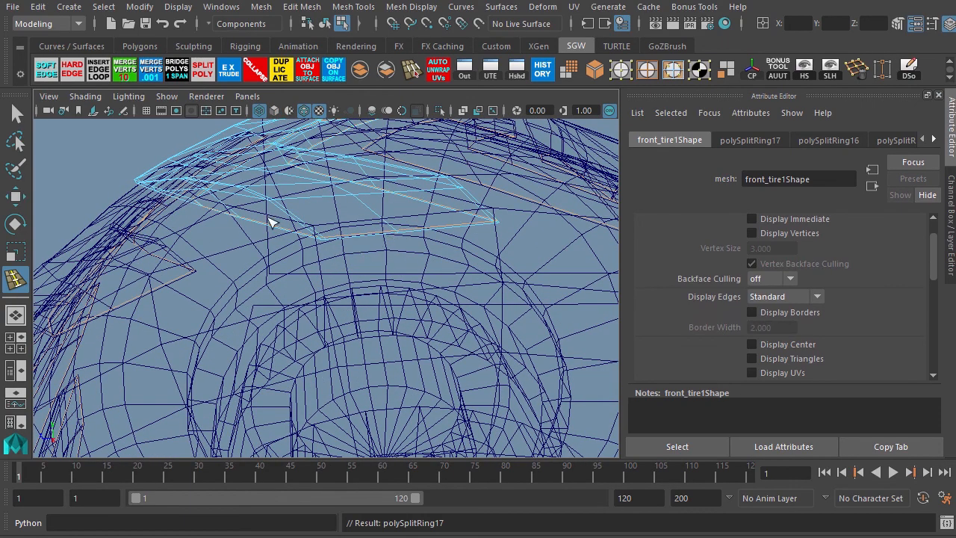
pyautogui.keyDown('alt'); pyautogui.moveTo(270, 222); pyautogui.dragTo(308, 221); pyautogui.keyUp('alt')
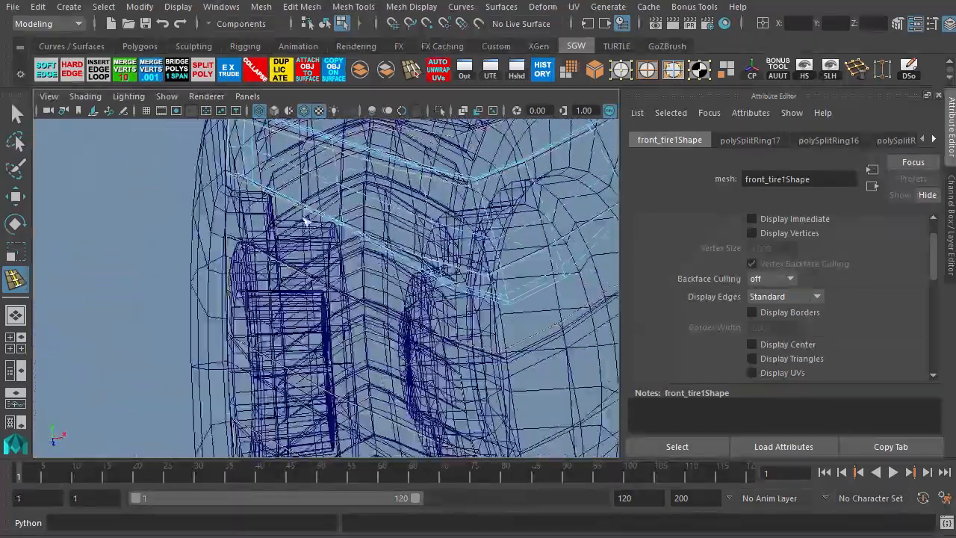
pyautogui.click(260, 189)
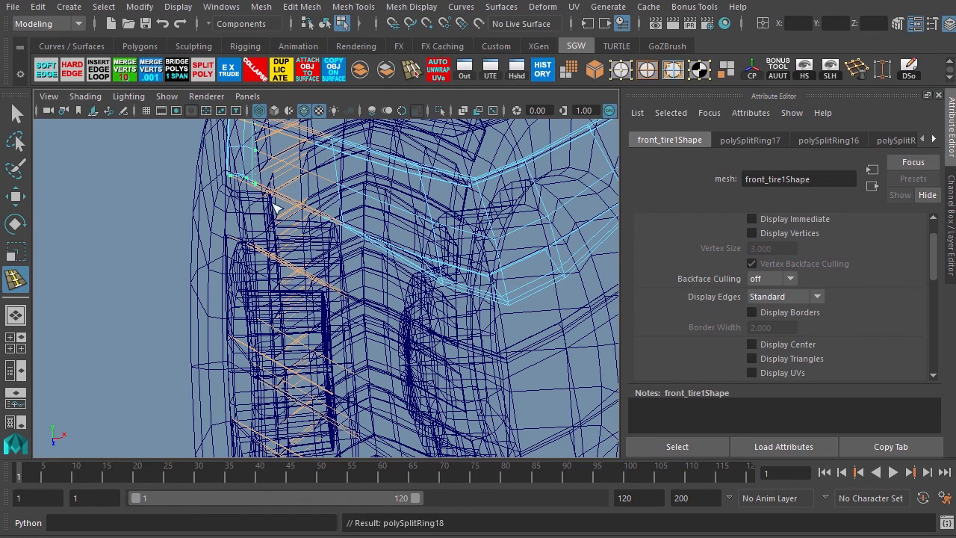
pyautogui.keyDown('alt'); pyautogui.moveTo(340, 227); pyautogui.dragTo(314, 257); pyautogui.keyUp('alt')
# Insert two more support edge loops along the tread block's side edges.
pyautogui.press('5')
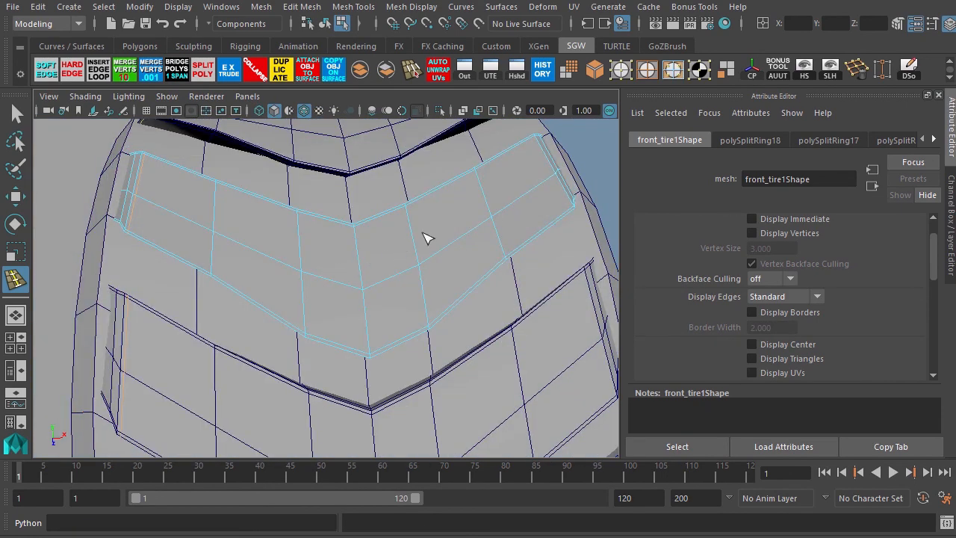
pyautogui.click(565, 189)
pyautogui.keyDown('alt'); pyautogui.moveTo(382, 265); pyautogui.dragTo(236, 238); pyautogui.keyUp('alt')
pyautogui.keyDown('alt'); pyautogui.moveTo(237, 237); pyautogui.dragTo(301, 265, button='right'); pyautogui.keyUp('alt')
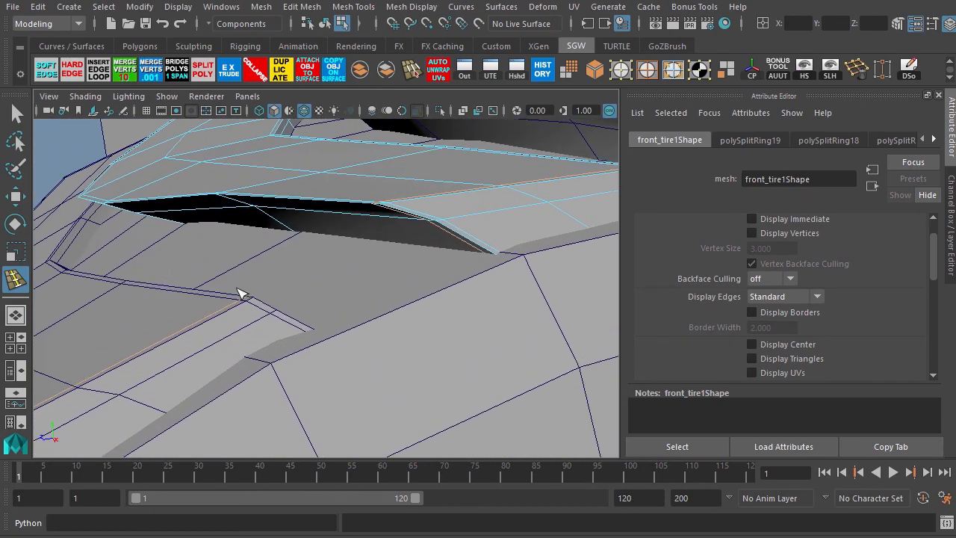
pyautogui.keyDown('alt'); pyautogui.moveTo(242, 293); pyautogui.dragTo(236, 278); pyautogui.keyUp('alt')
pyautogui.keyDown('alt'); pyautogui.moveTo(300, 218); pyautogui.dragTo(278, 296, button='middle'); pyautogui.keyUp('alt')
pyautogui.keyDown('alt'); pyautogui.moveTo(262, 225); pyautogui.dragTo(313, 240, button='right'); pyautogui.keyUp('alt')
pyautogui.moveTo(323, 206); pyautogui.dragTo(170, 209)
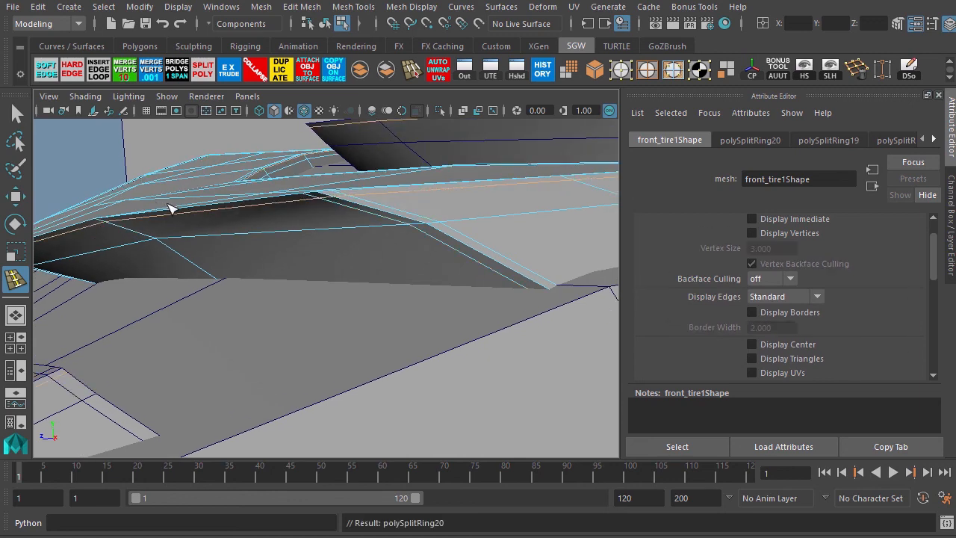
pyautogui.keyDown('alt'); pyautogui.moveTo(342, 327); pyautogui.dragTo(218, 286, button='right'); pyautogui.keyUp('alt')
pyautogui.keyDown('alt'); pyautogui.moveTo(218, 285); pyautogui.dragTo(221, 293); pyautogui.keyUp('alt')
# Orbit around the front tire in object mode to review the refined tread blocks.
pyautogui.press('F8')
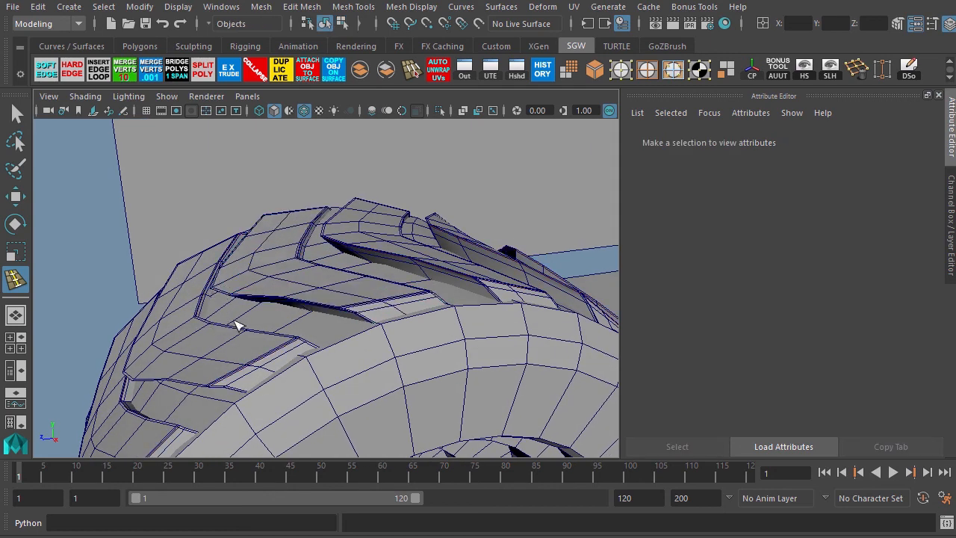
pyautogui.keyDown('alt'); pyautogui.moveTo(236, 326); pyautogui.dragTo(221, 303); pyautogui.keyUp('alt')
pyautogui.press('w')
pyautogui.click(253, 290)
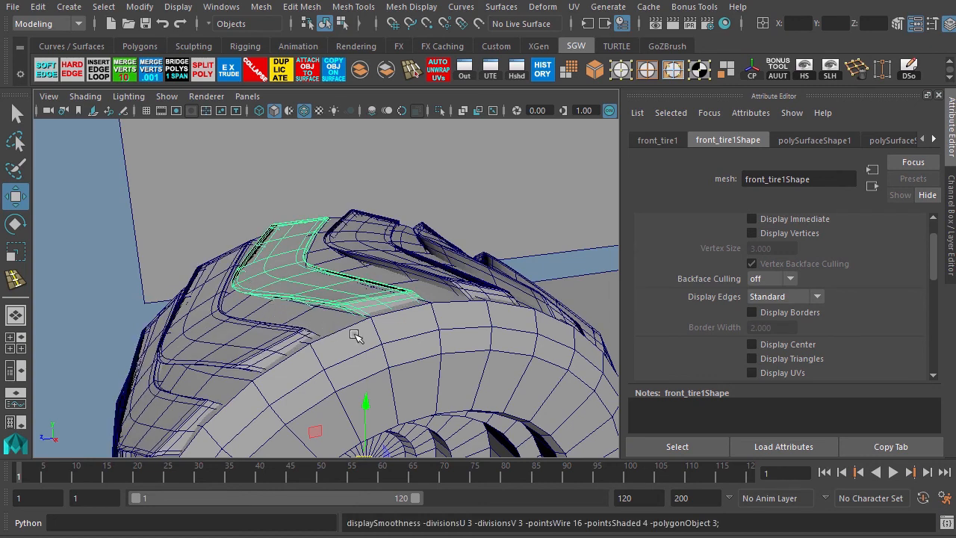
pyautogui.moveTo(357, 331)
pyautogui.keyDown('alt'); pyautogui.mouseDown()
pyautogui.moveTo(241, 324)
pyautogui.moveTo(345, 326)
pyautogui.mouseUp(); pyautogui.keyUp('alt')
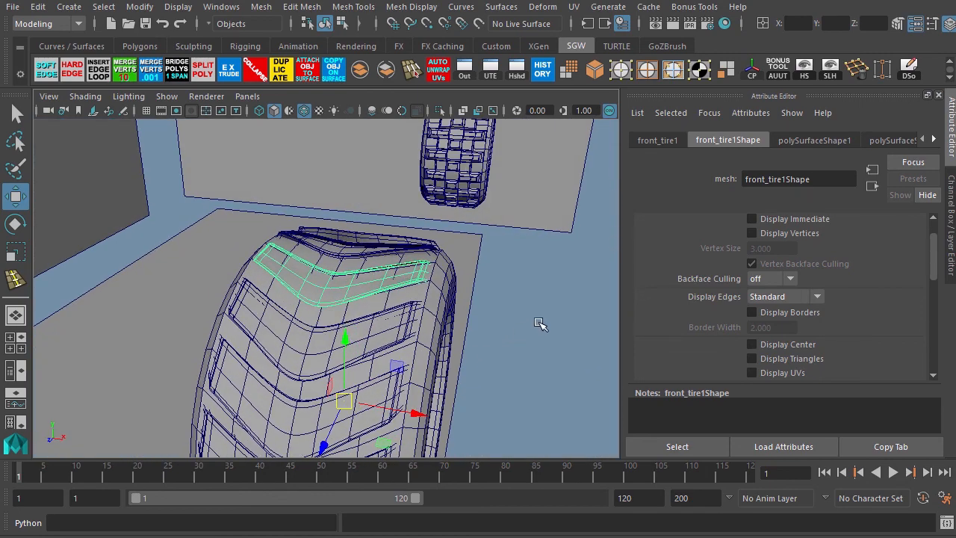
pyautogui.click(538, 323)
pyautogui.keyDown('alt'); pyautogui.moveTo(539, 322); pyautogui.dragTo(471, 293, button='right'); pyautogui.keyUp('alt')
pyautogui.keyDown('alt'); pyautogui.moveTo(472, 293); pyautogui.dragTo(224, 224); pyautogui.keyUp('alt')
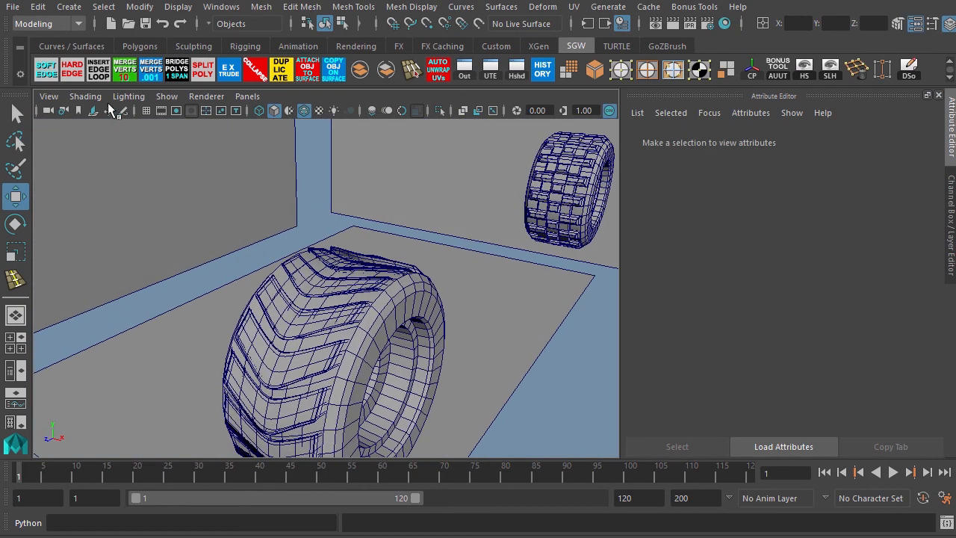
# Turn off the wireframe-on-shaded display in the viewport.
pyautogui.click(94, 112)
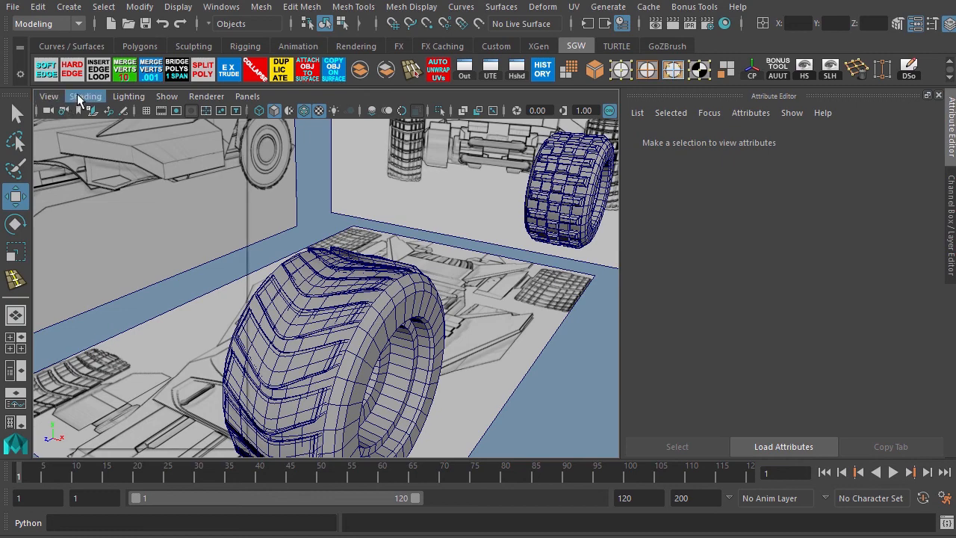
pyautogui.click(77, 95)
pyautogui.click(112, 239)
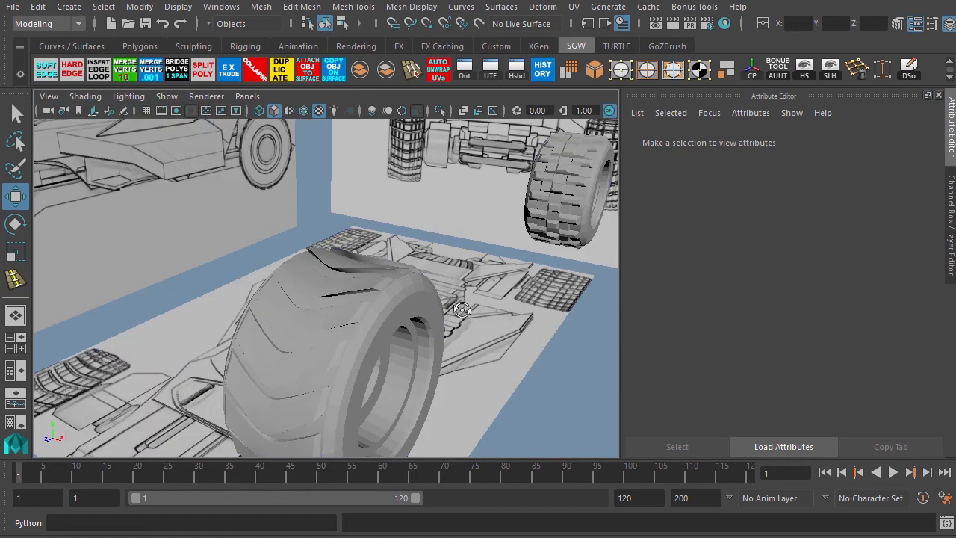
# Select the front tire together with its tread blocks in the front view and group them into one group.
pyautogui.keyDown('alt'); pyautogui.moveTo(463, 309); pyautogui.dragTo(308, 317); pyautogui.keyUp('alt')
pyautogui.keyDown('alt'); pyautogui.moveTo(308, 317); pyautogui.dragTo(287, 283, button='right'); pyautogui.keyUp('alt')
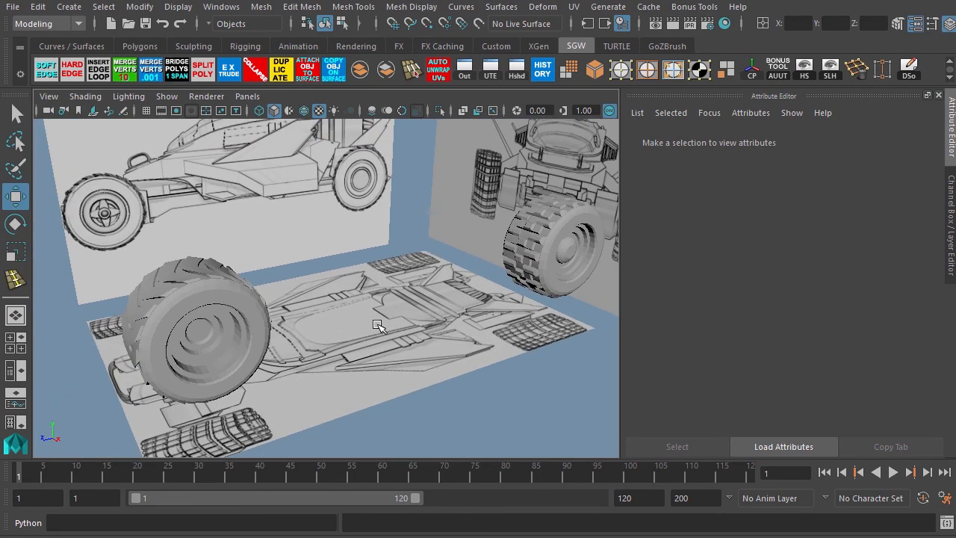
pyautogui.keyDown('alt'); pyautogui.moveTo(377, 326); pyautogui.dragTo(473, 314); pyautogui.keyUp('alt')
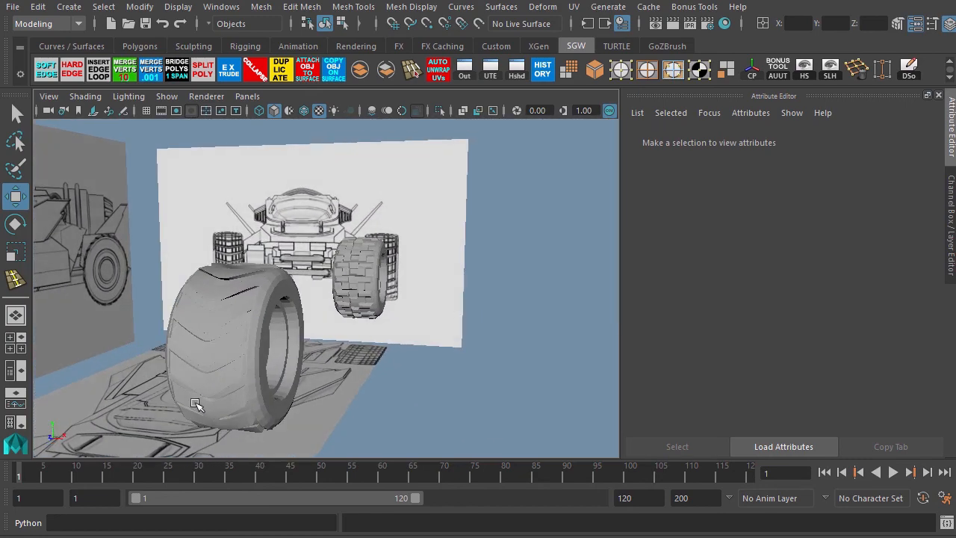
pyautogui.press('space')
pyautogui.press('space')
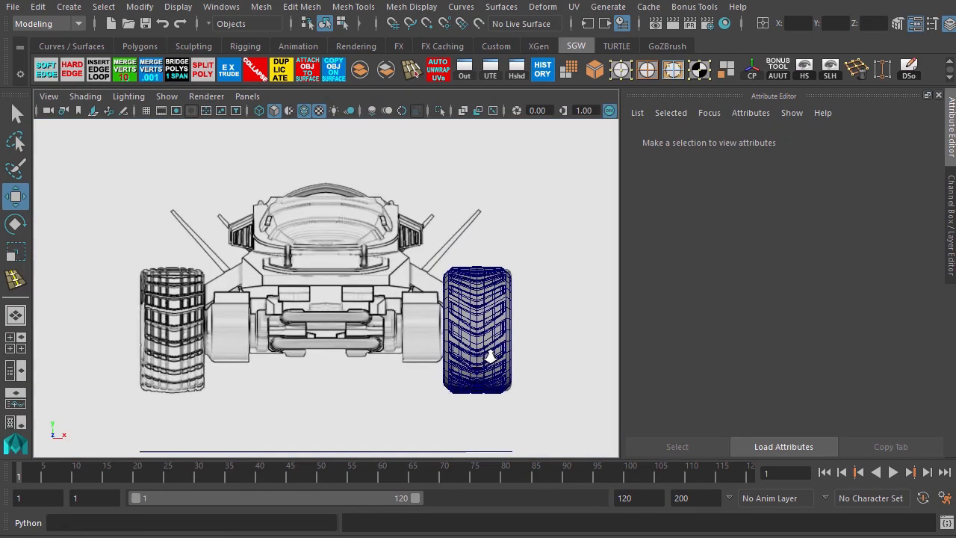
pyautogui.keyDown('alt'); pyautogui.moveTo(489, 357); pyautogui.dragTo(487, 351, button='right'); pyautogui.keyUp('alt')
pyautogui.keyDown('alt'); pyautogui.moveTo(478, 342); pyautogui.dragTo(324, 314, button='middle'); pyautogui.keyUp('alt')
pyautogui.keyDown('alt'); pyautogui.moveTo(316, 292); pyautogui.dragTo(391, 333, button='right'); pyautogui.keyUp('alt')
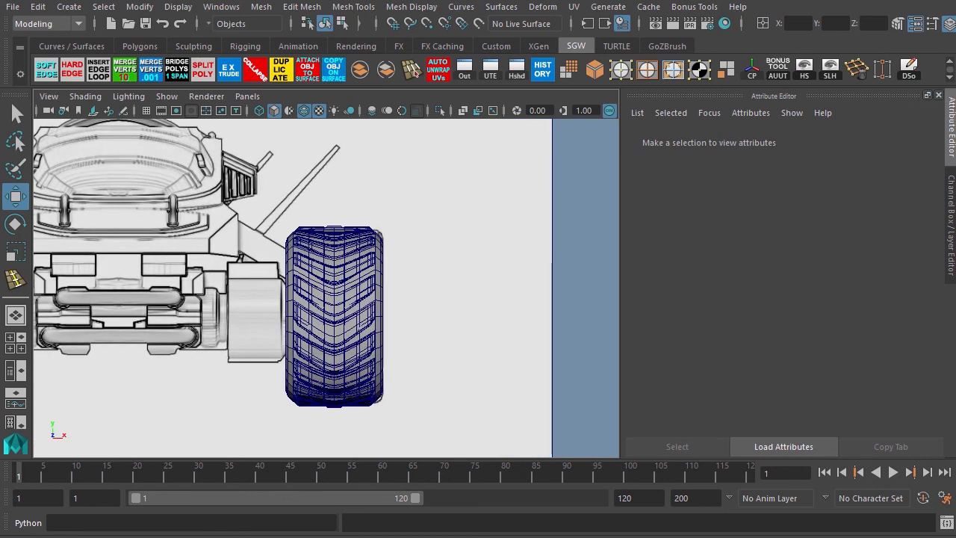
pyautogui.click(336, 236)
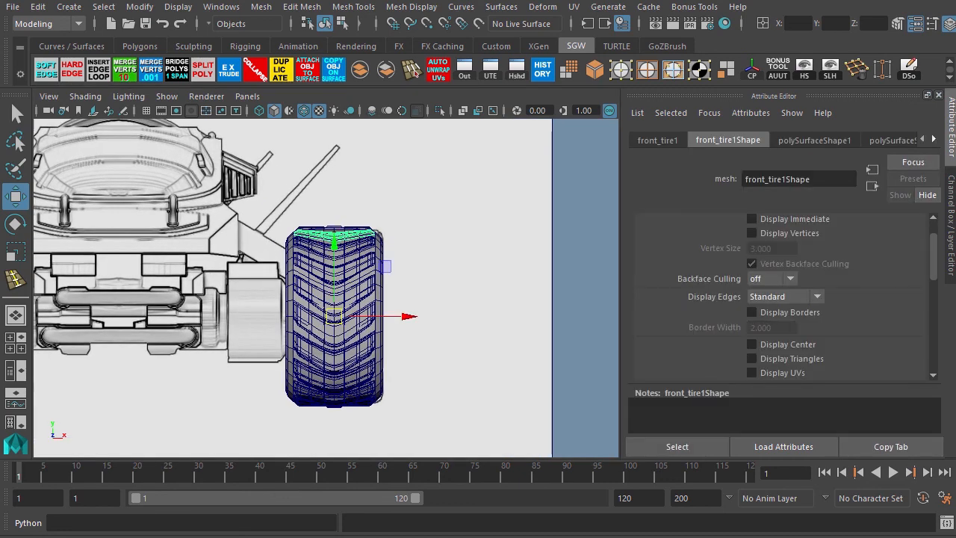
pyautogui.hotkey('ctrl', 'z')
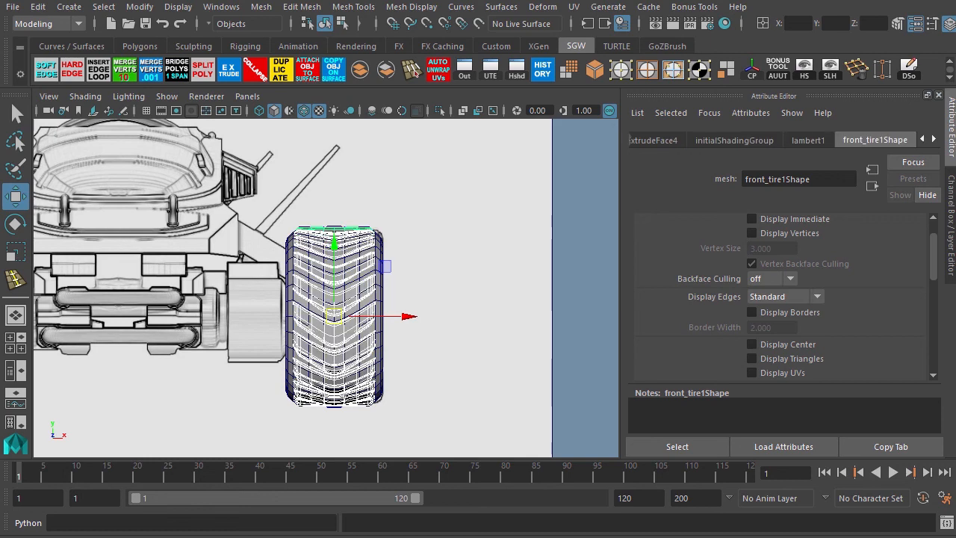
pyautogui.hotkey('ctrl', 'z')
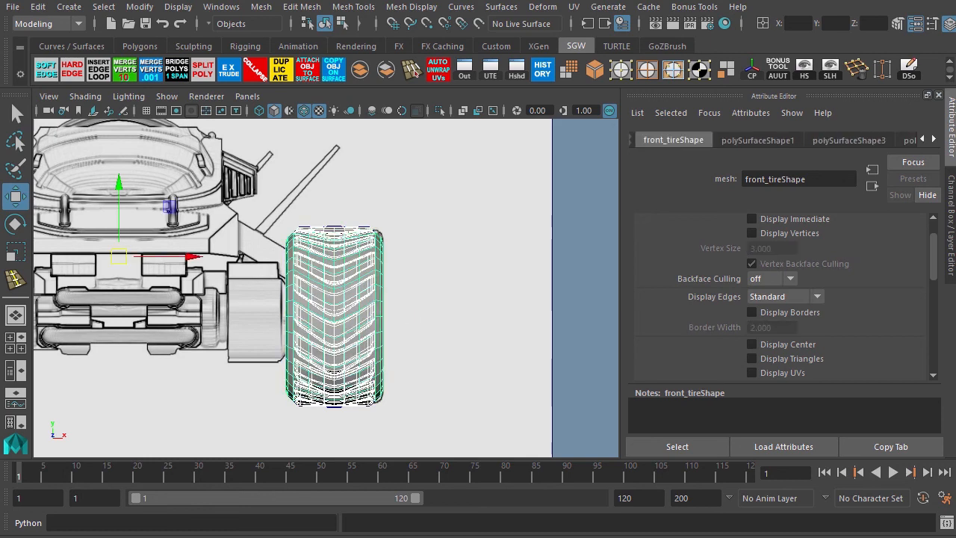
pyautogui.hotkey('ctrl', 'g')
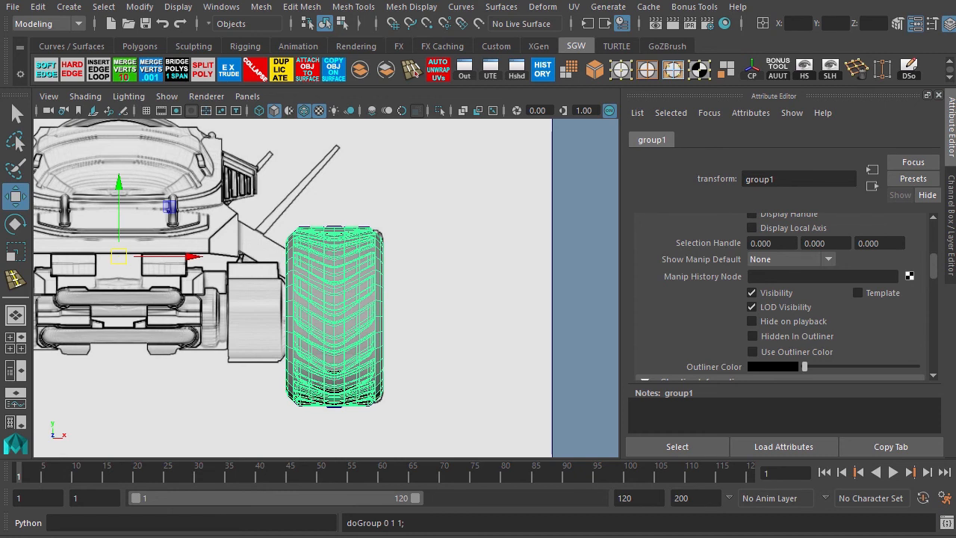
pyautogui.press('Return')
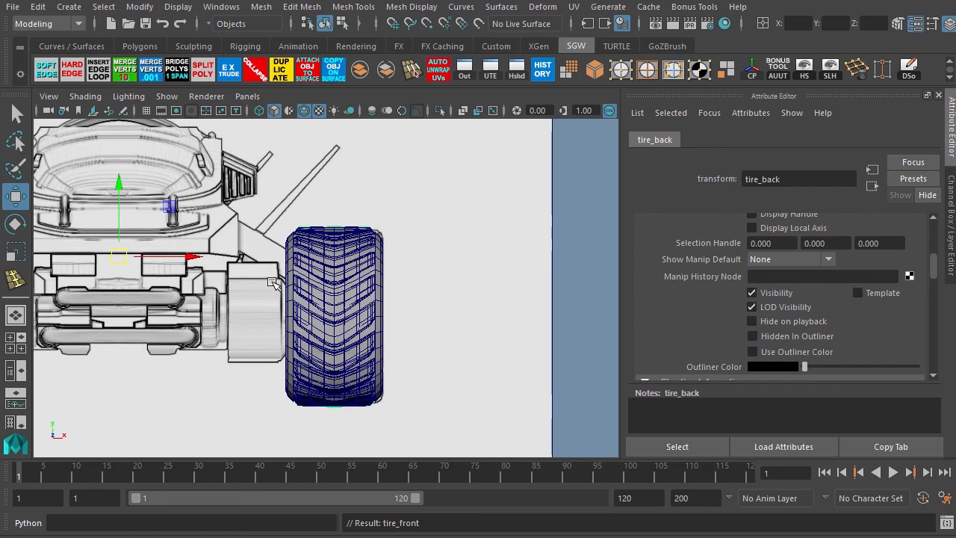
# In wireframe, center the group's pivot and scale the front tire slightly wider along its X axis.
pyautogui.press('4')
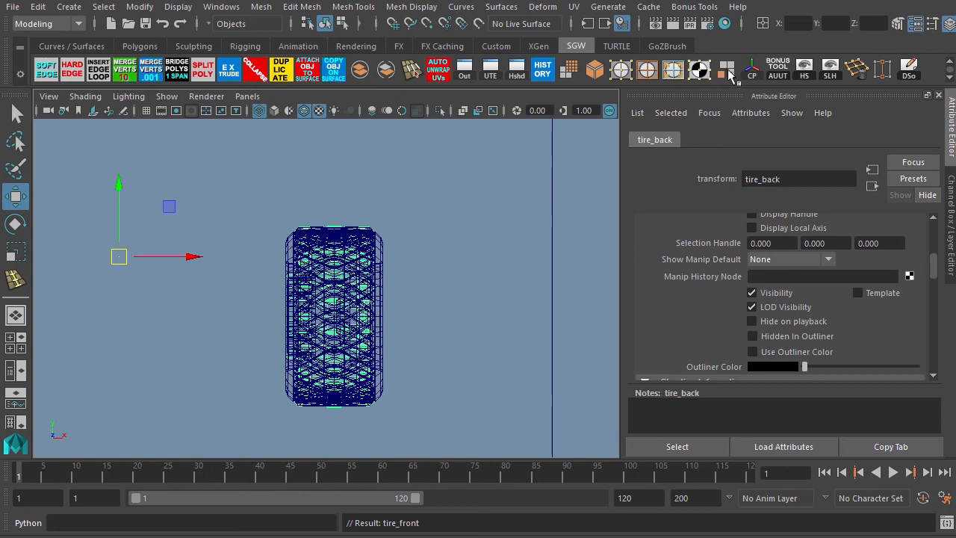
pyautogui.click(752, 69)
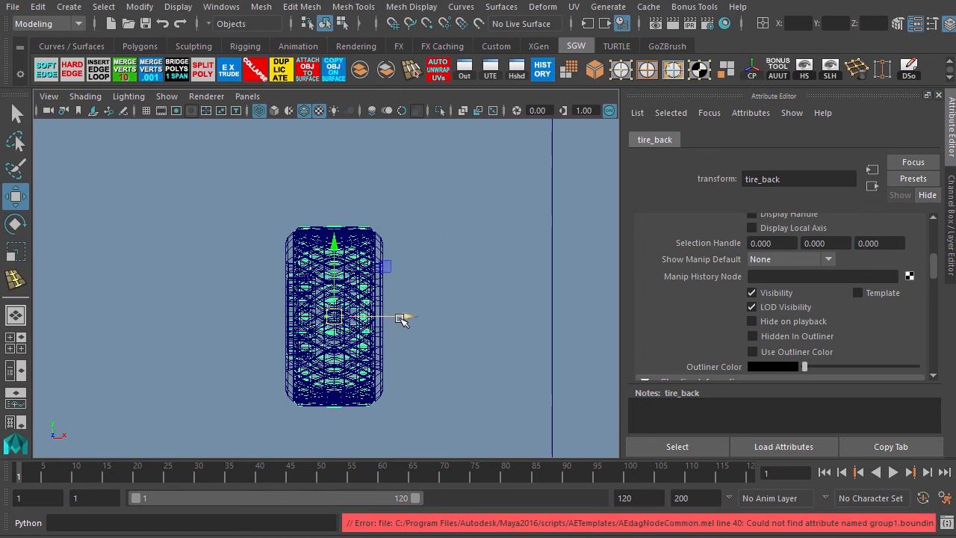
pyautogui.press('r')
pyautogui.click(404, 318)
pyautogui.moveTo(405, 317); pyautogui.dragTo(415, 320)
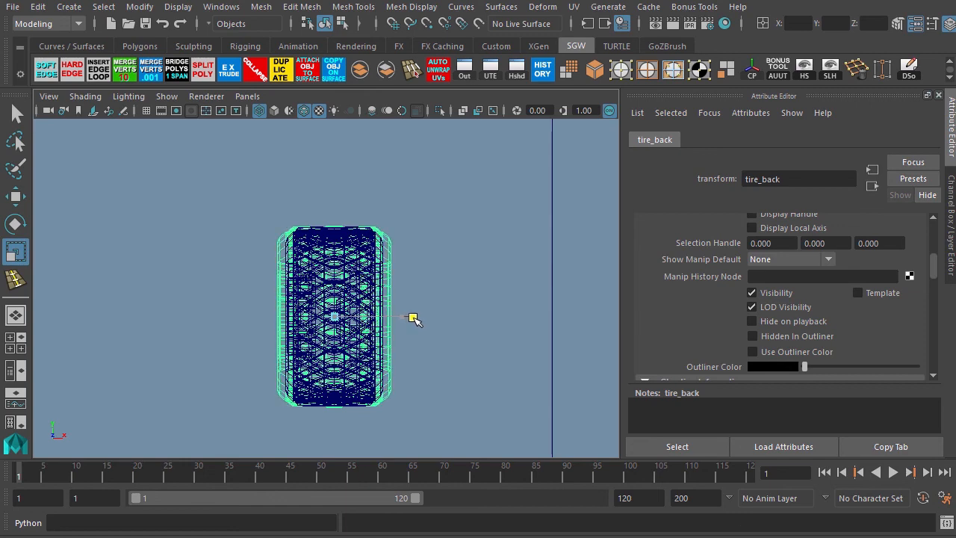
# Return to the perspective view, deselect everything and orbit around the vehicle to review the scaled front tire.
pyautogui.press('space')
pyautogui.press('space')
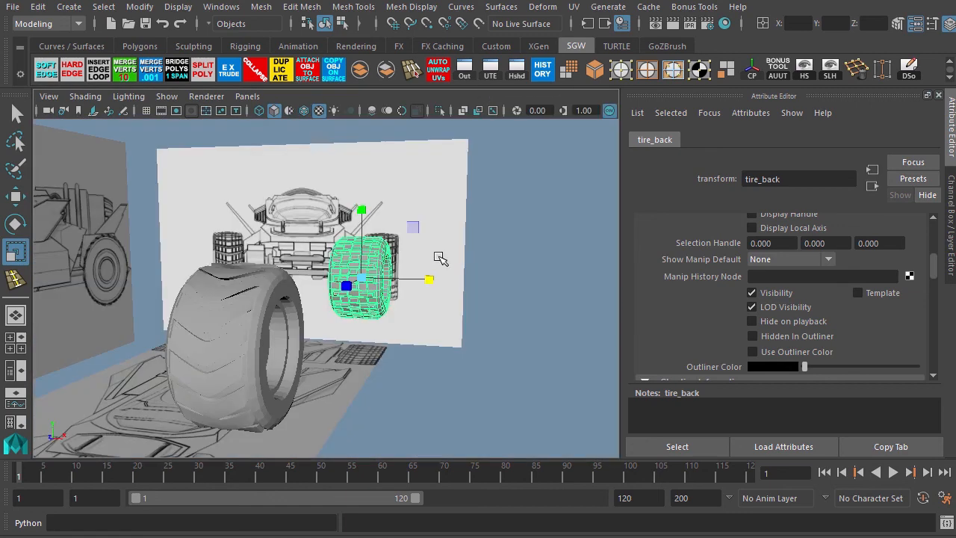
pyautogui.click(502, 340)
pyautogui.press('F8')
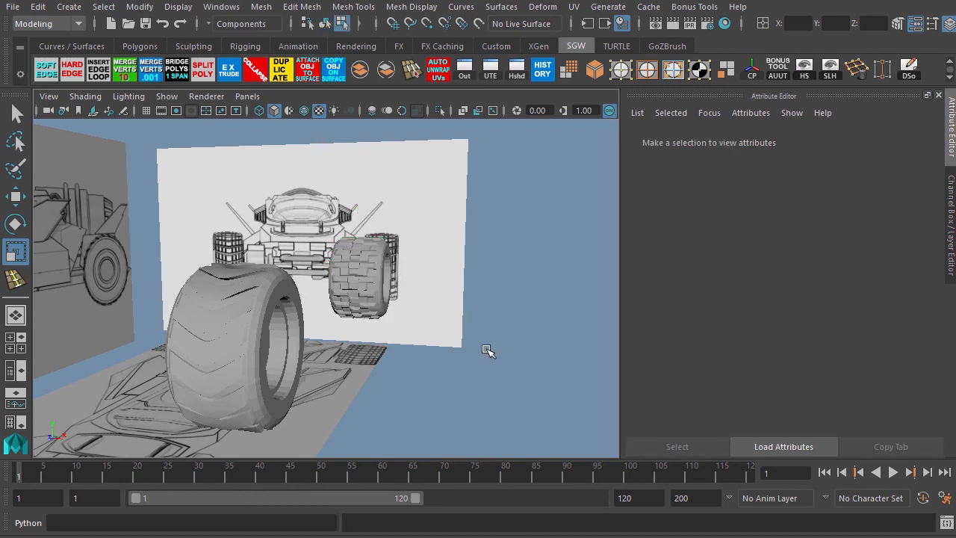
pyautogui.keyDown('alt'); pyautogui.moveTo(472, 353); pyautogui.dragTo(377, 357); pyautogui.keyUp('alt')
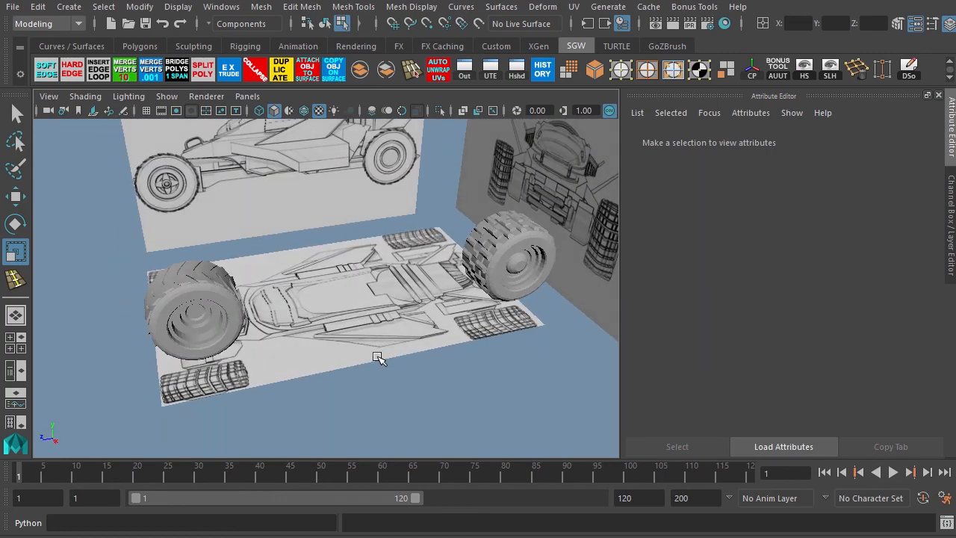